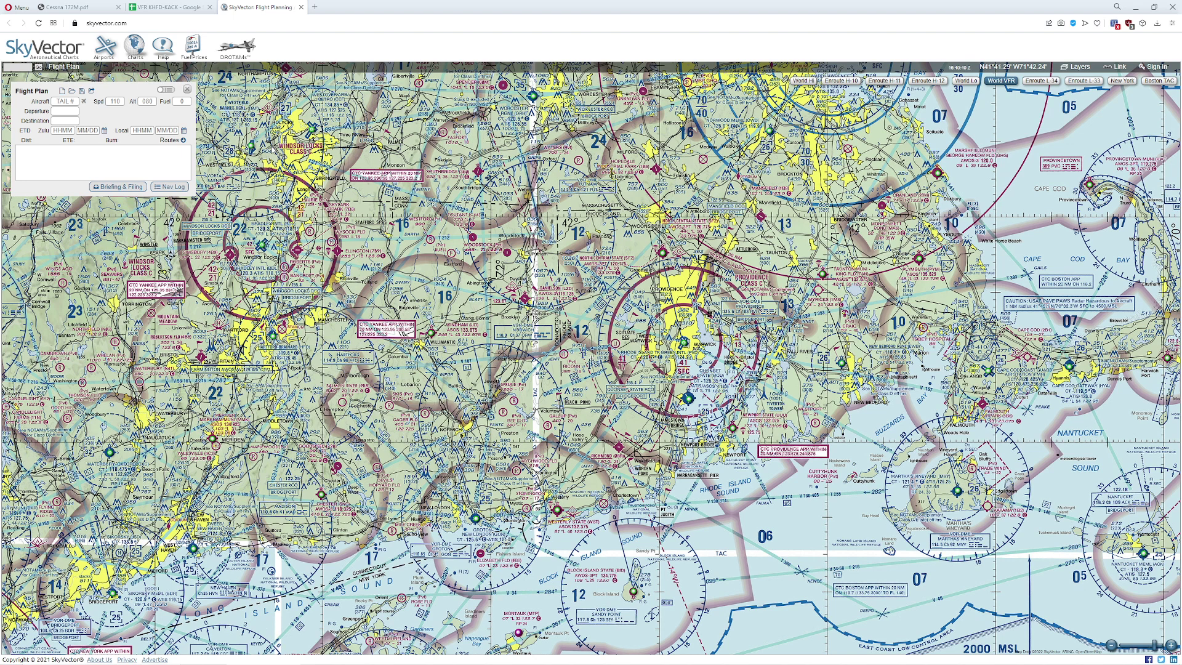
Step: Examine the area around the Nantucket destination on the VFR sectional chart
mouse_move(275, 339)
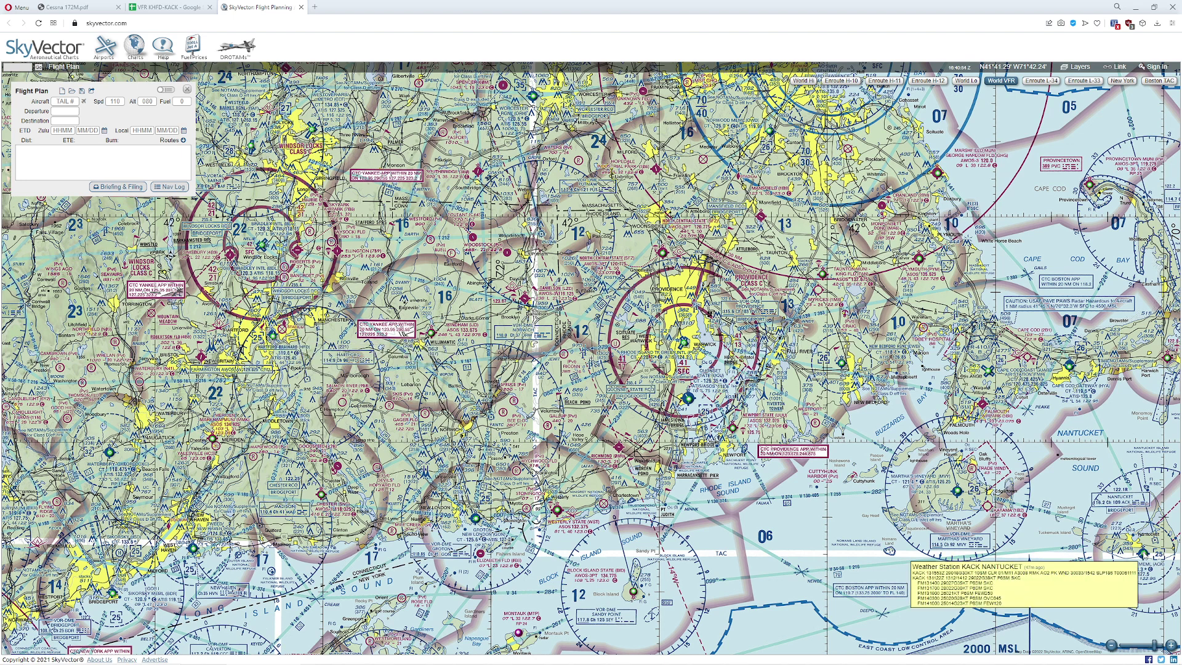
drag(1146, 556, 1065, 535)
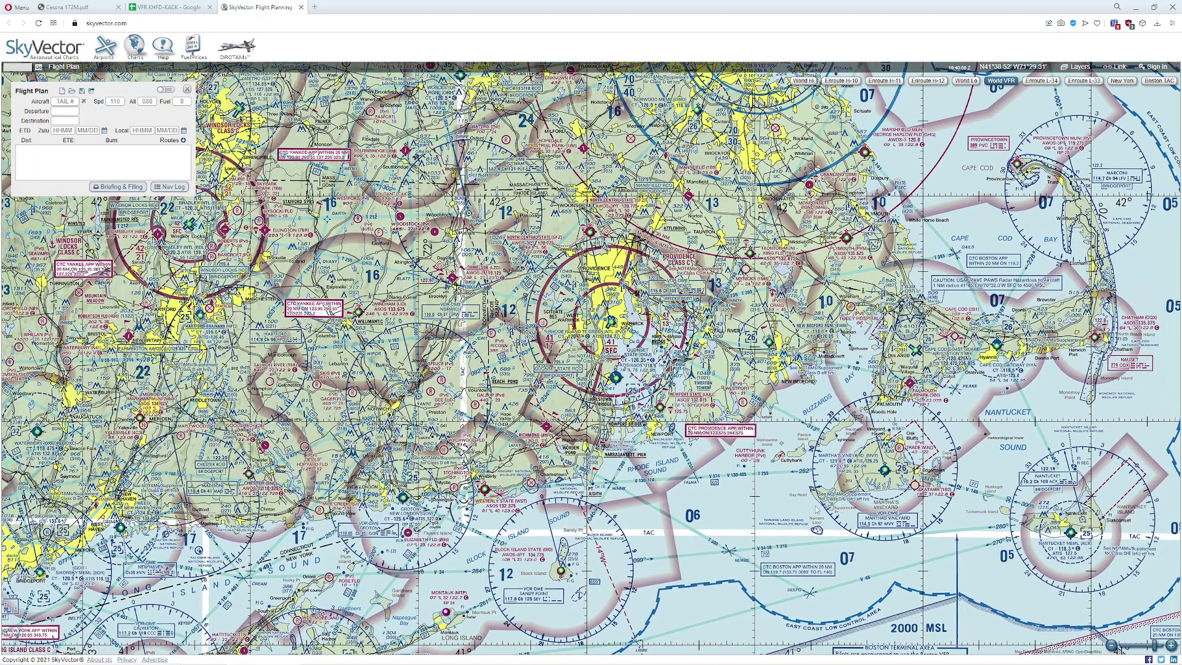
drag(803, 530, 785, 526)
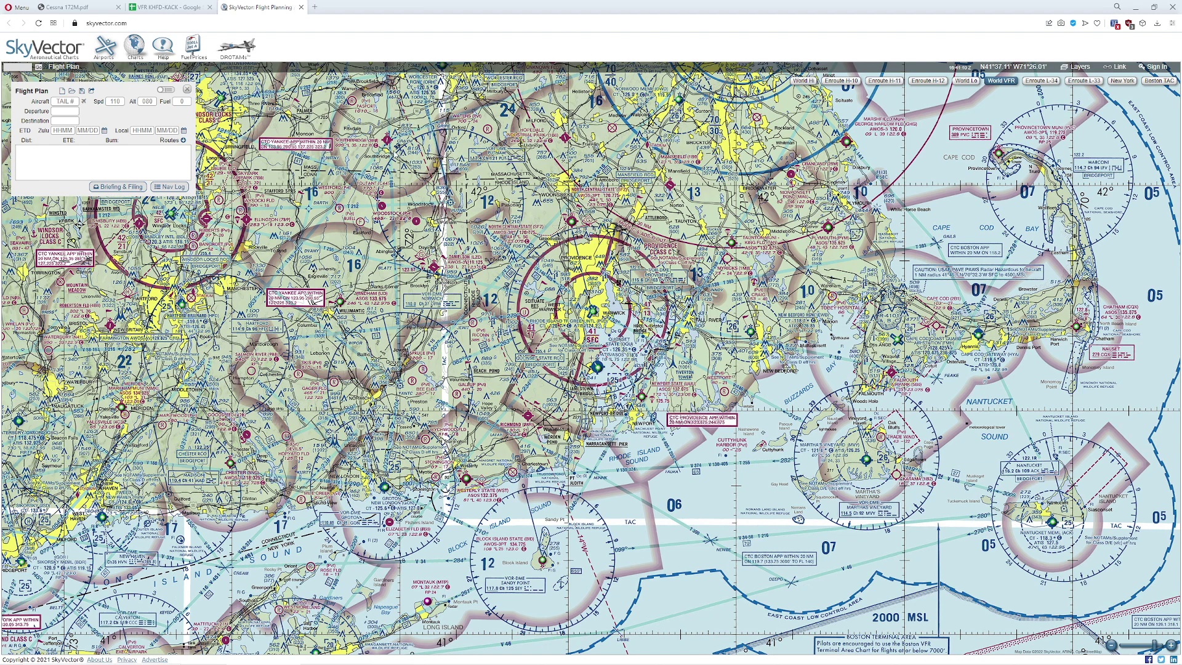
Step: Open Google Drive (drive.google.com) in a new tab, search for "vfr checklist" and open the Flight Planning Checklist spreadsheet
key(ctrl+t)
text(drive.google.com)
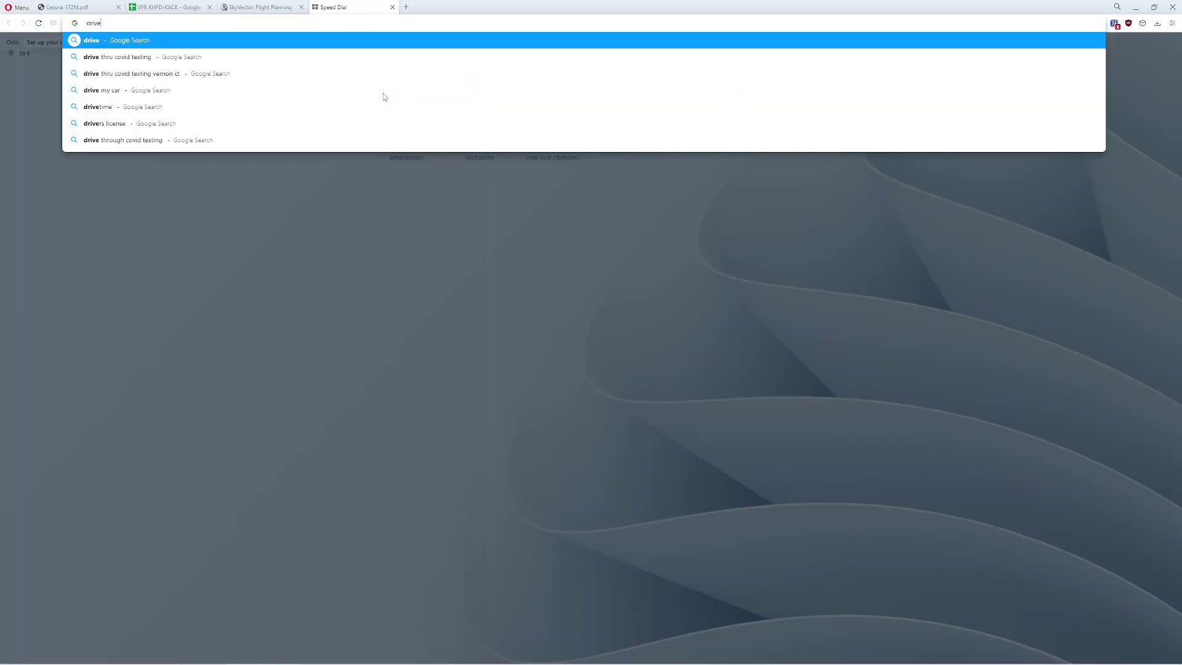
key(Return)
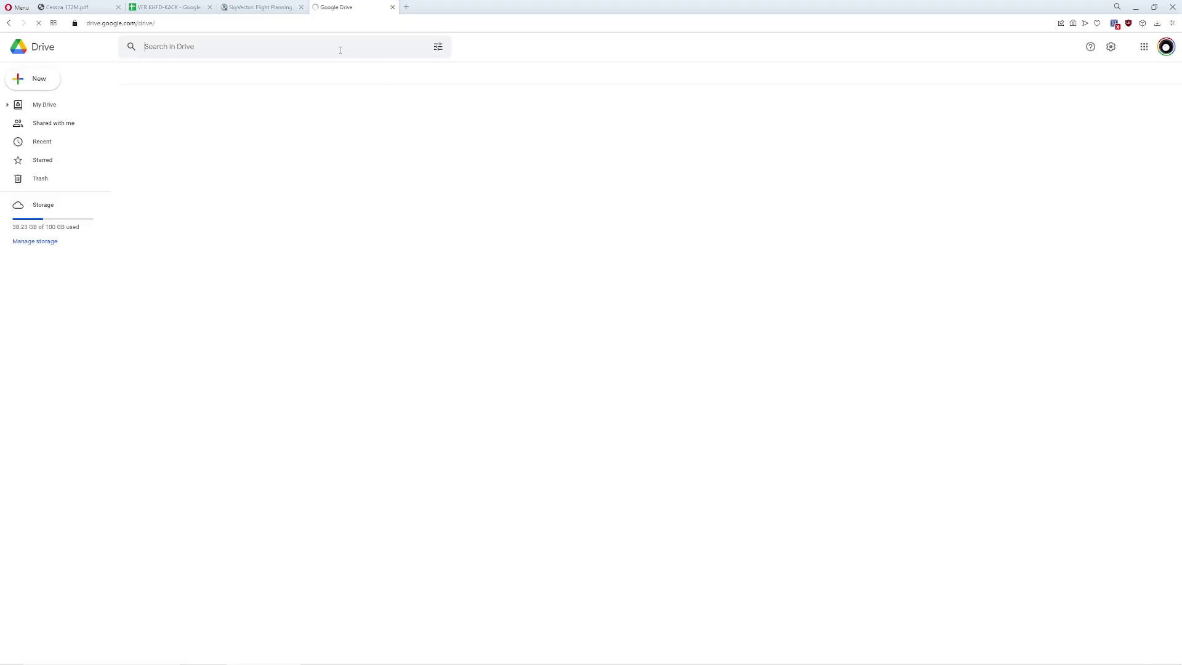
click(340, 47)
text(vfr checklist)
key(Return)
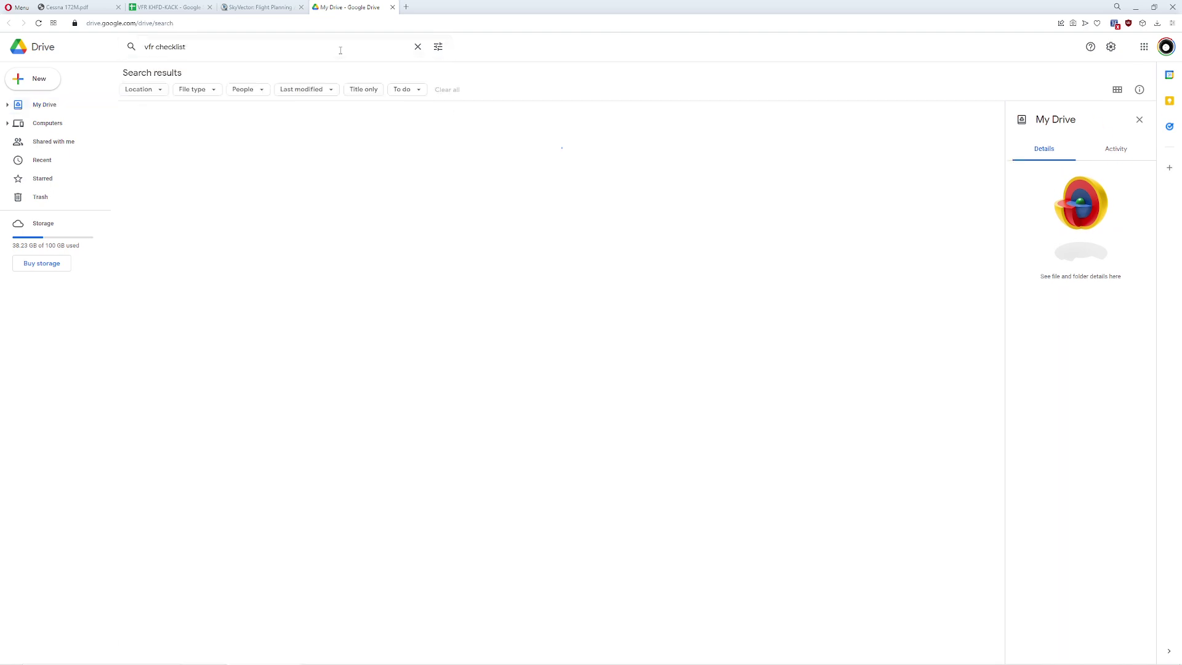
double_click(198, 157)
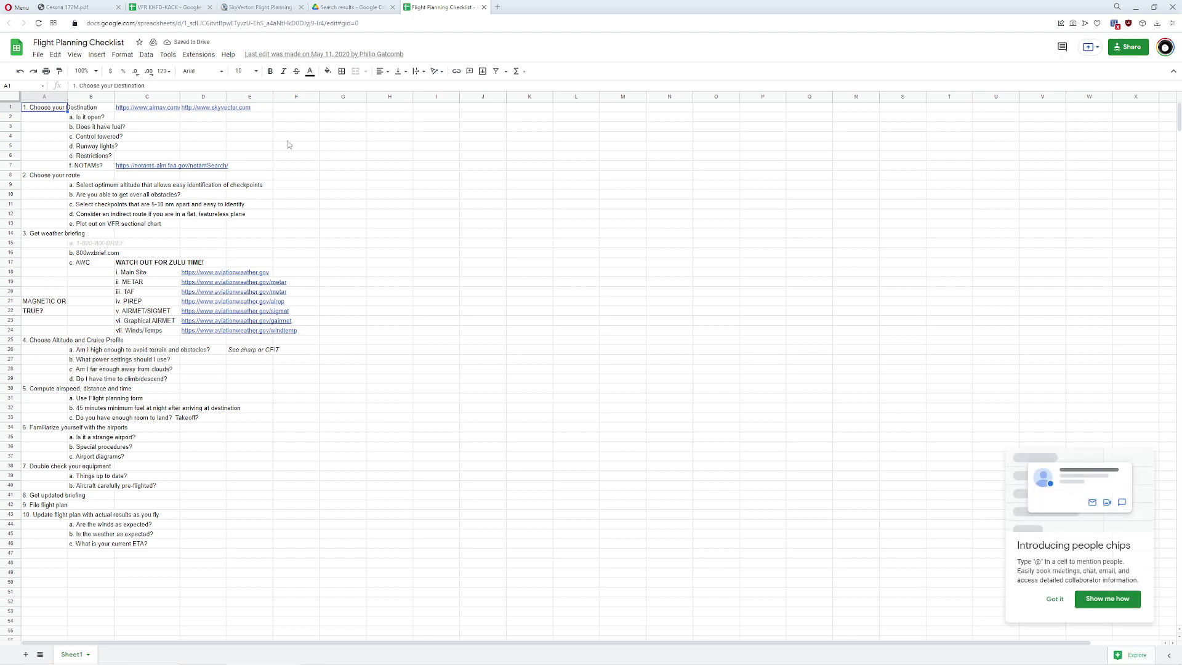
Step: Dismiss the people chips notice, enlarge the checklist to 200% and select the "Is it open?" item
click(1053, 600)
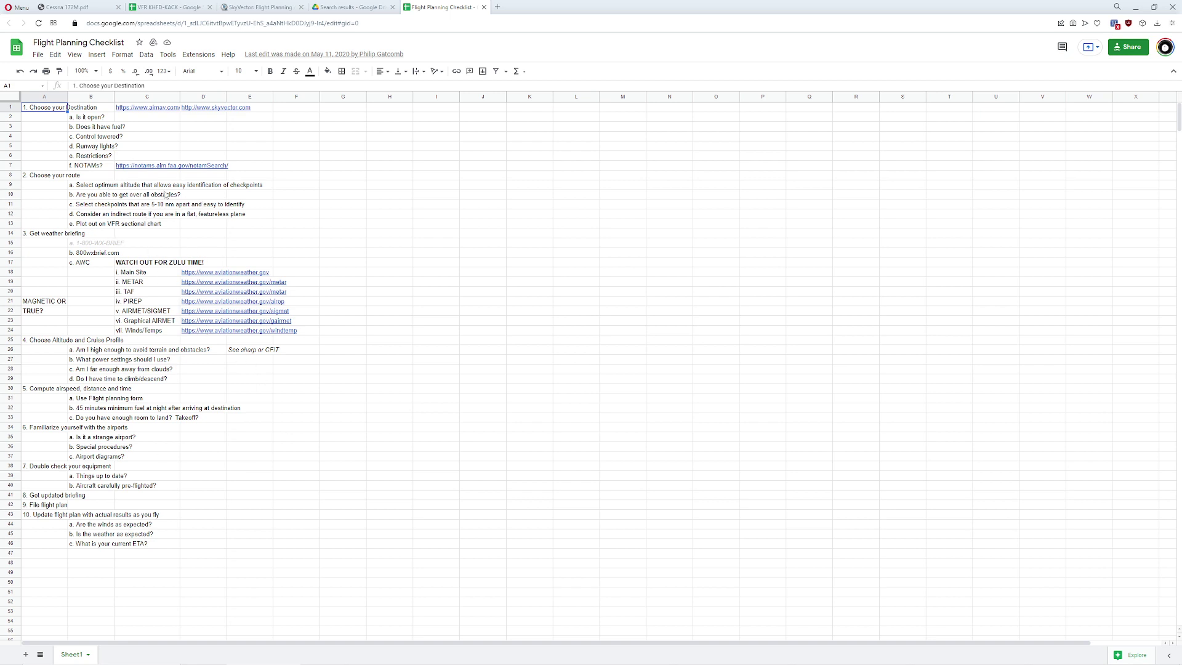
click(131, 118)
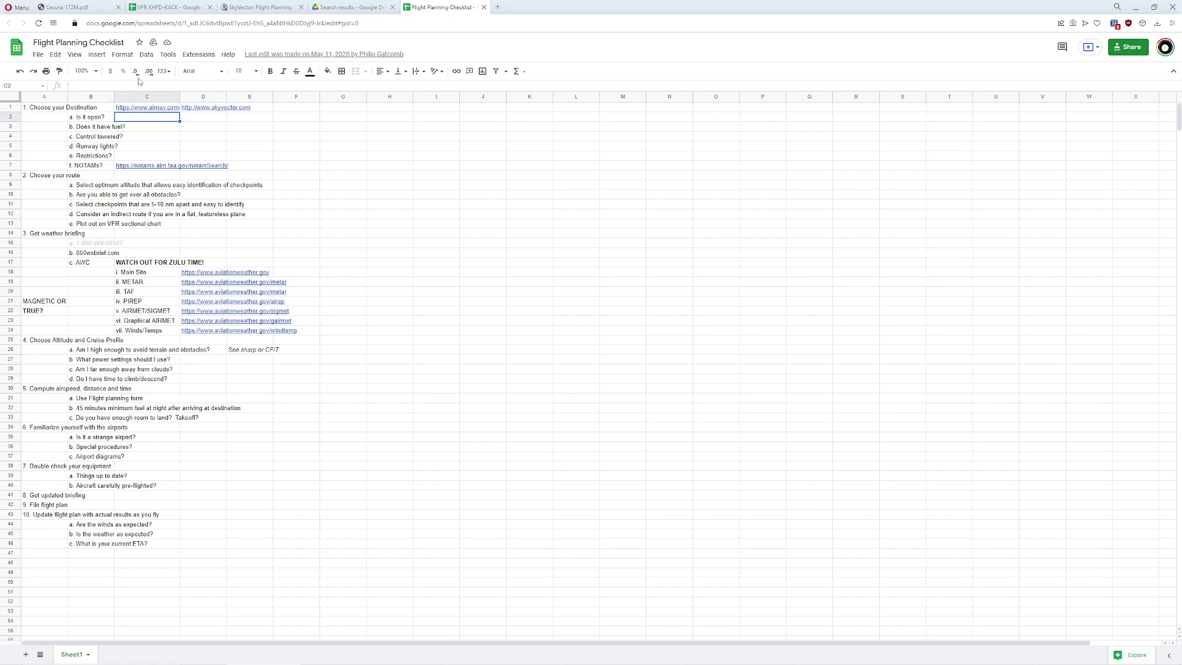
click(86, 71)
click(85, 182)
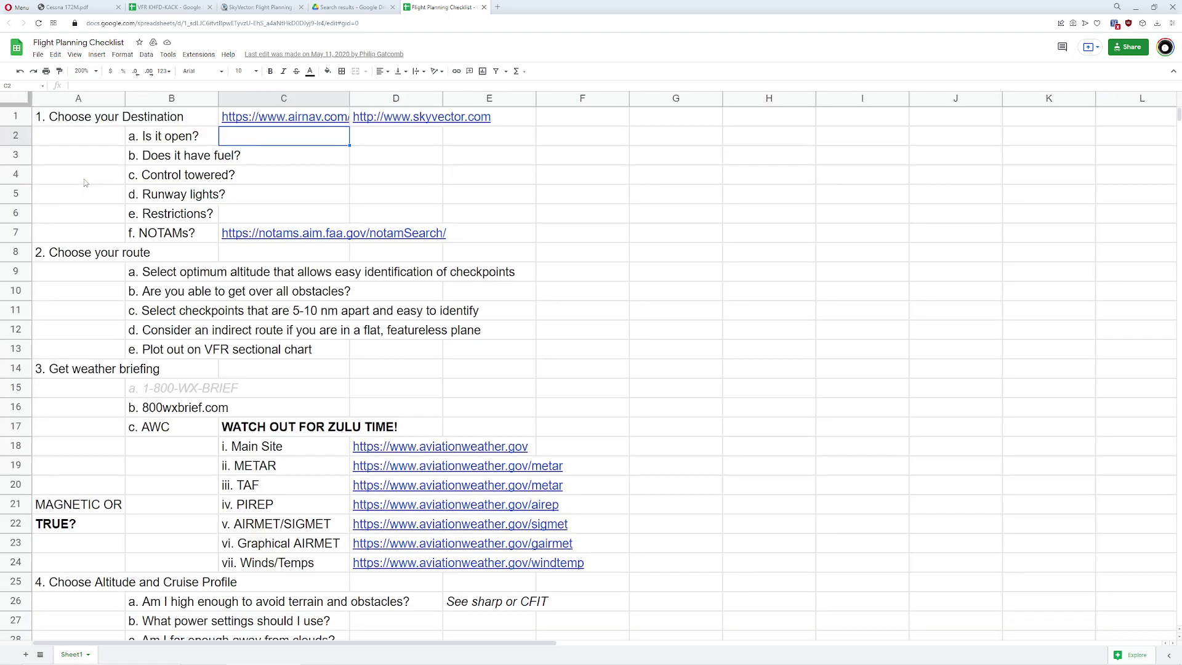
click(164, 142)
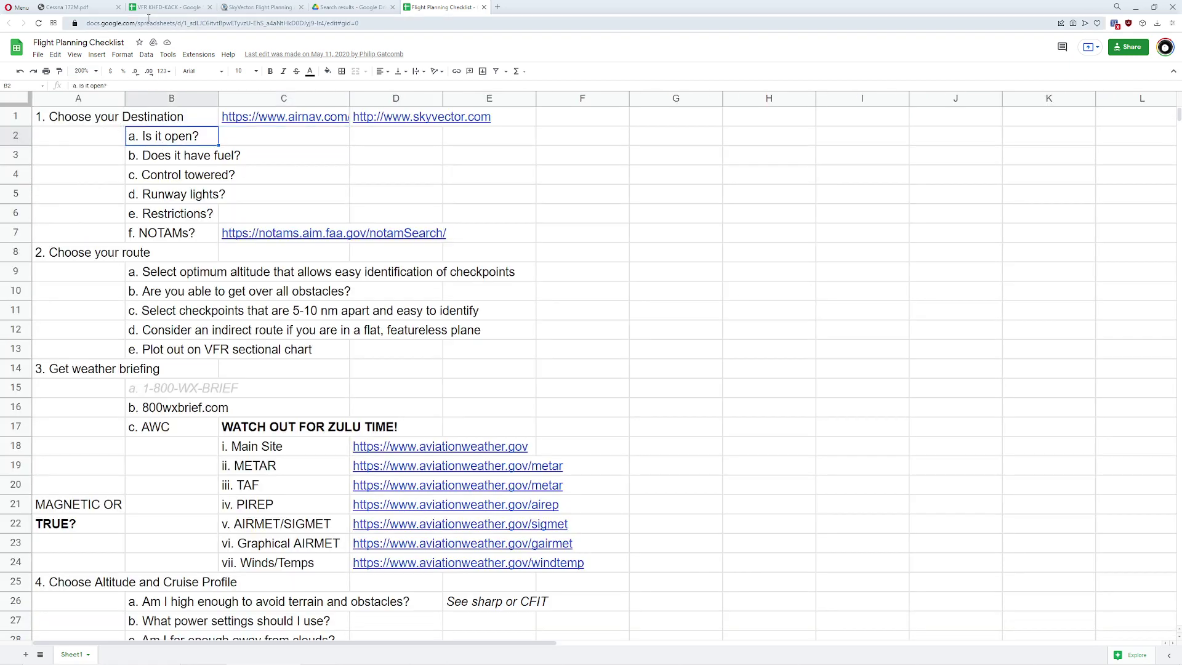
Step: From the SkyVector chart, open the Nantucket Memorial (KACK) airport page in a new tab and open its airport diagram
click(165, 6)
click(259, 7)
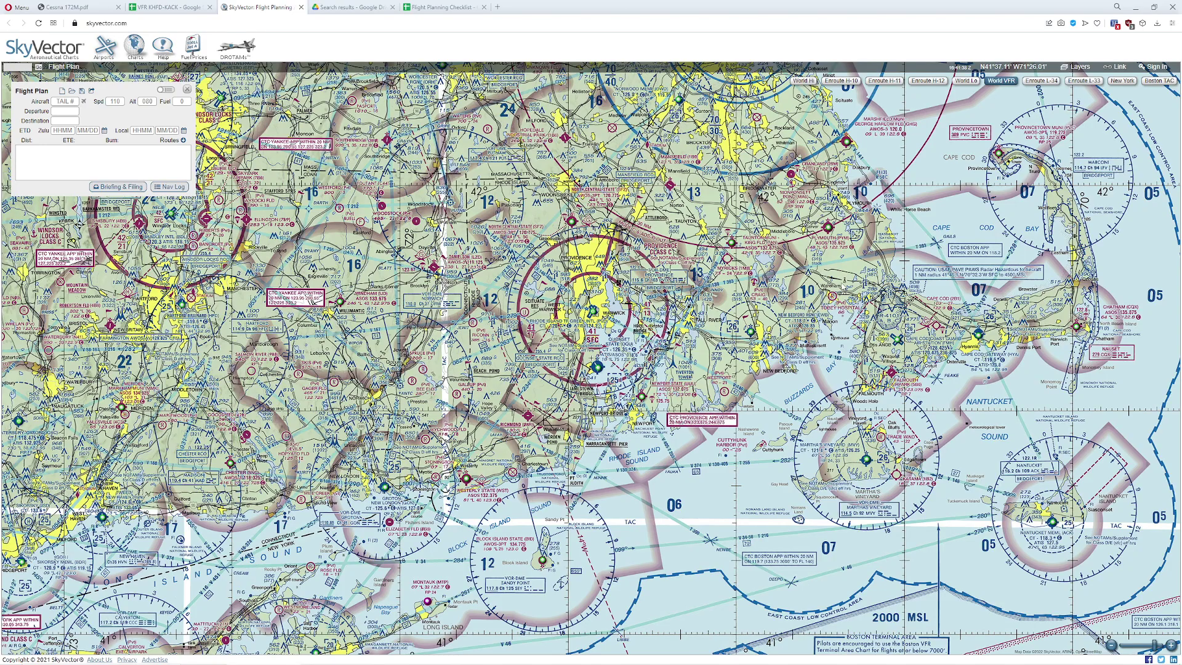
click(1052, 521)
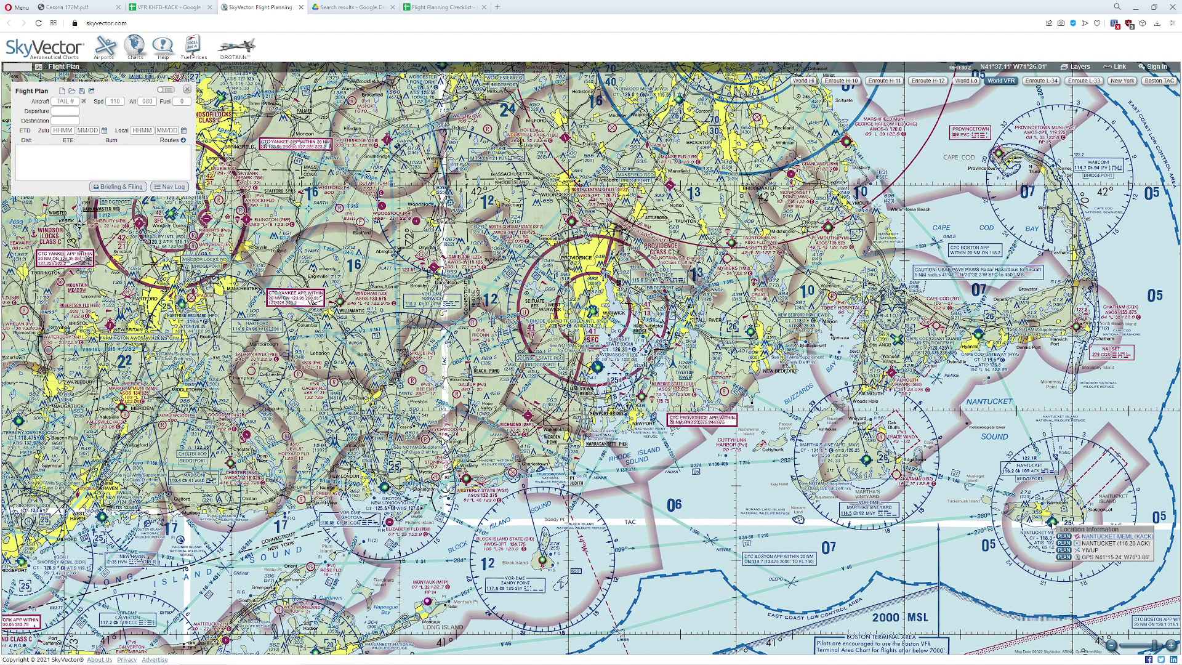
middle_click(1094, 543)
click(348, 8)
click(62, 209)
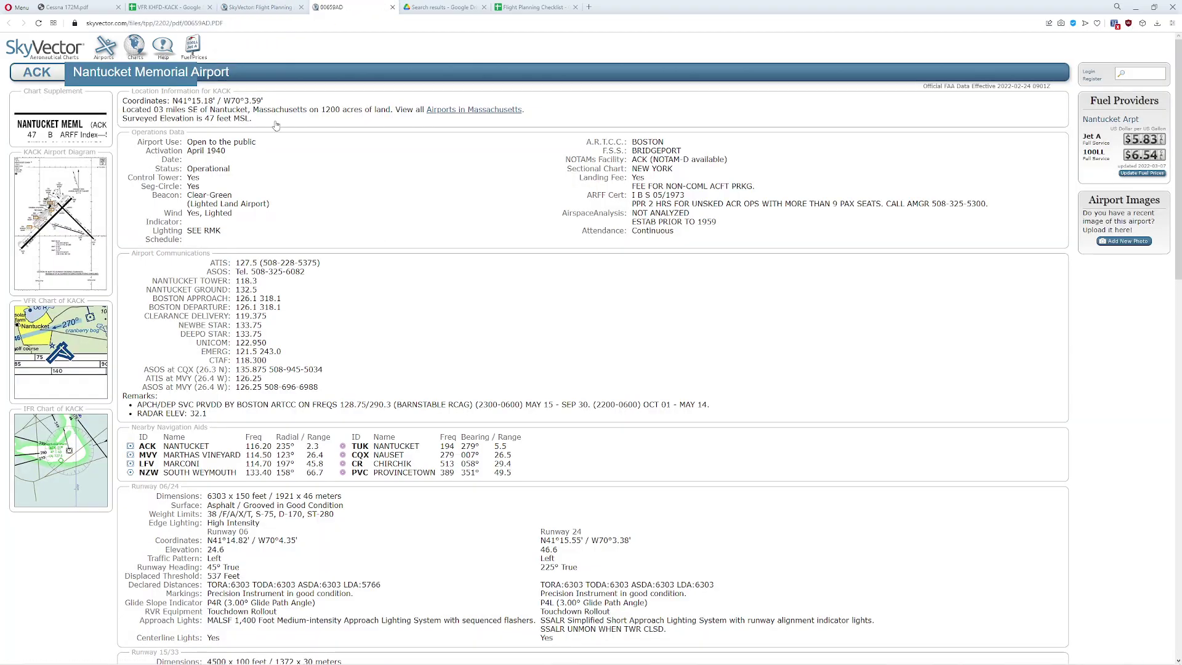
Step: Go back to the SkyVector chart and bring up the Nantucket Memorial airport page again to read its operations data
click(264, 6)
click(392, 6)
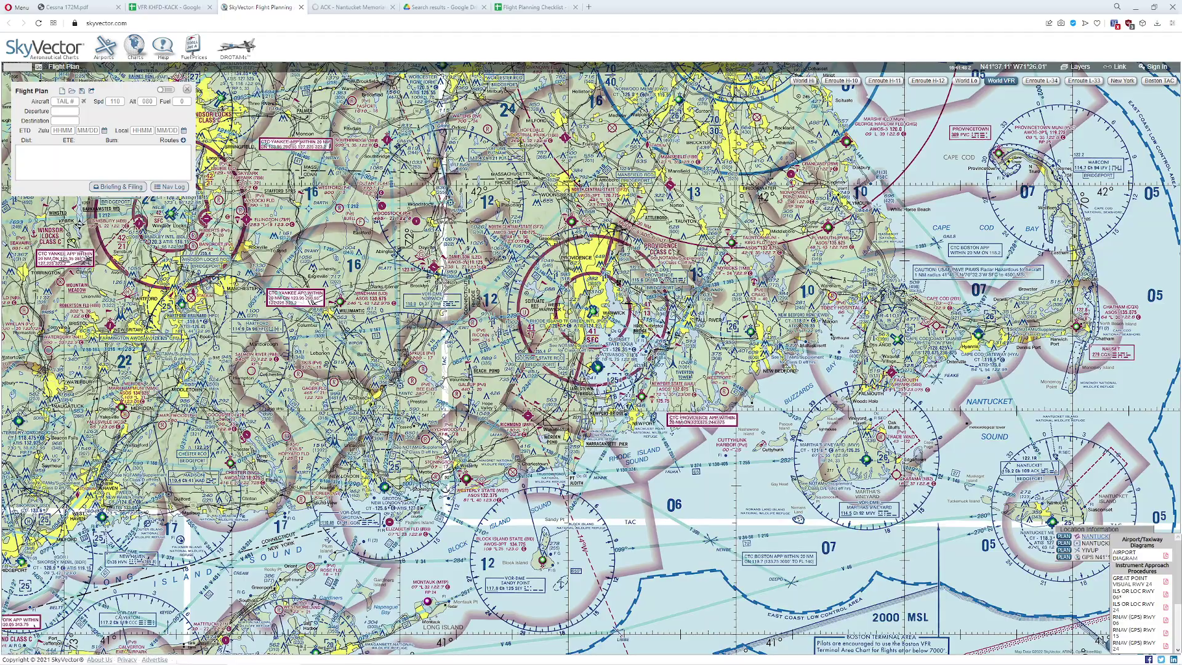
click(1091, 537)
mouse_move(53, 123)
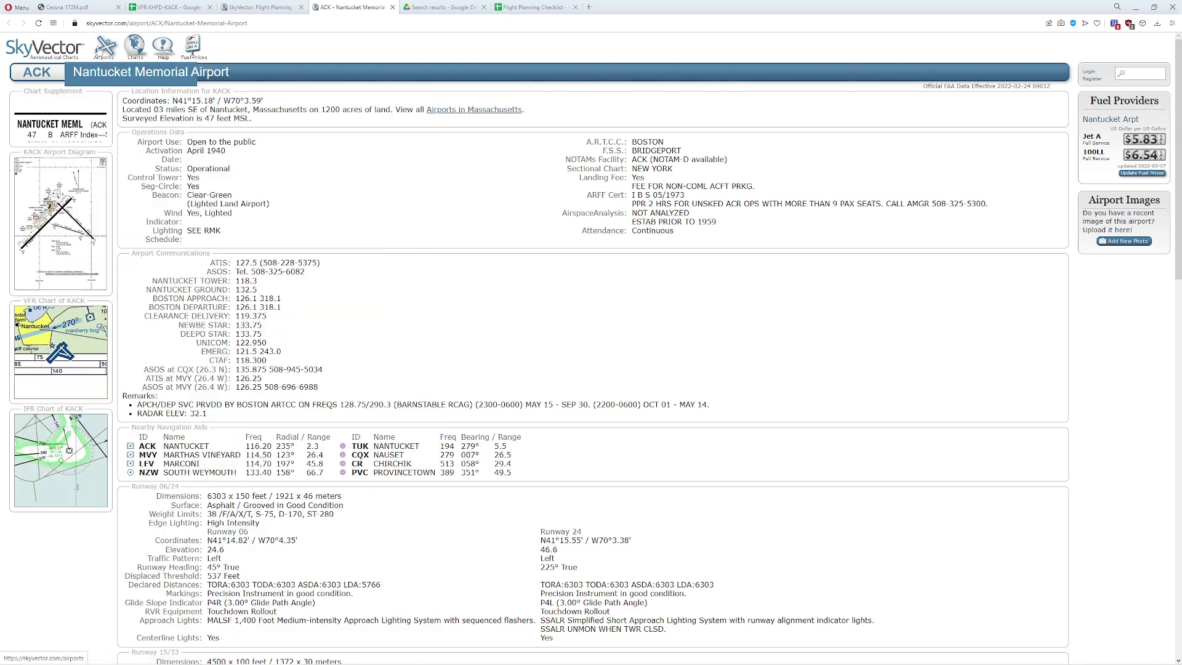
Step: Return to the Flight Planning Checklist and go through the destination items for fuel, control tower, runway lights and restrictions
click(165, 7)
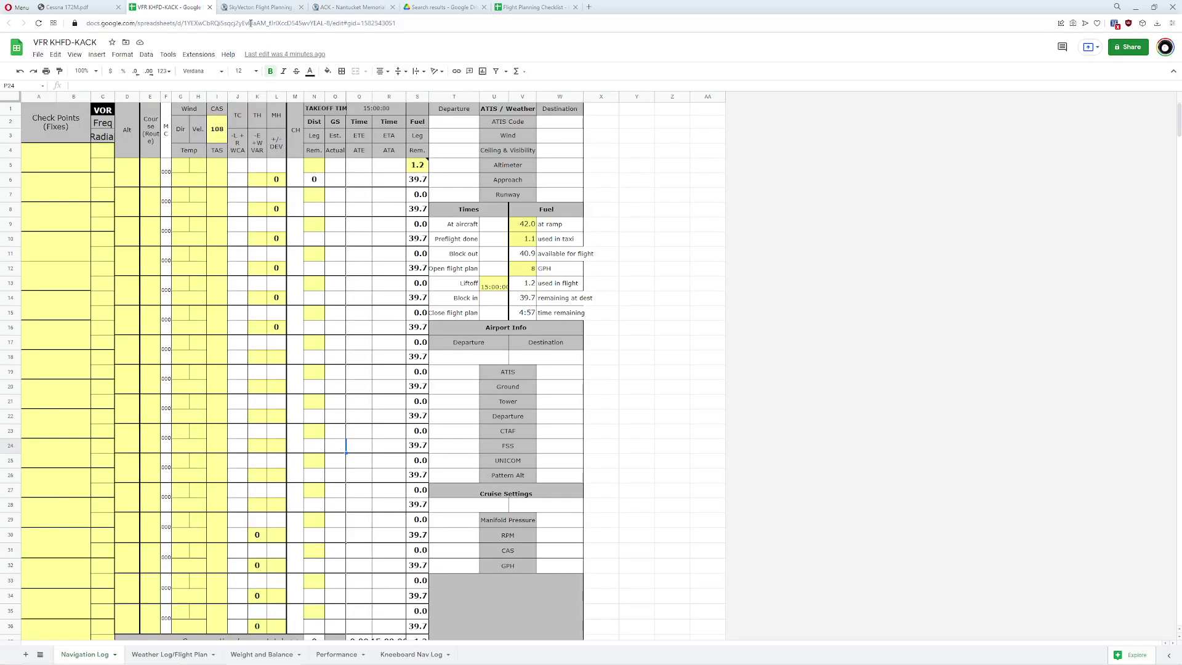
click(531, 7)
click(169, 158)
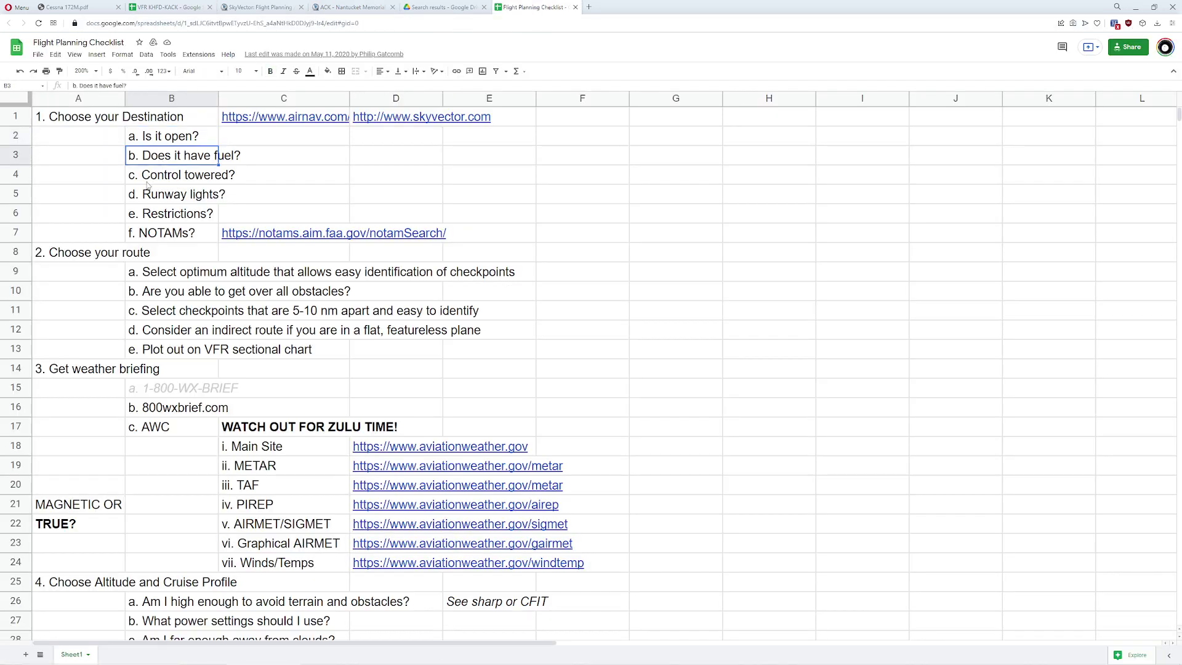
click(149, 180)
click(148, 196)
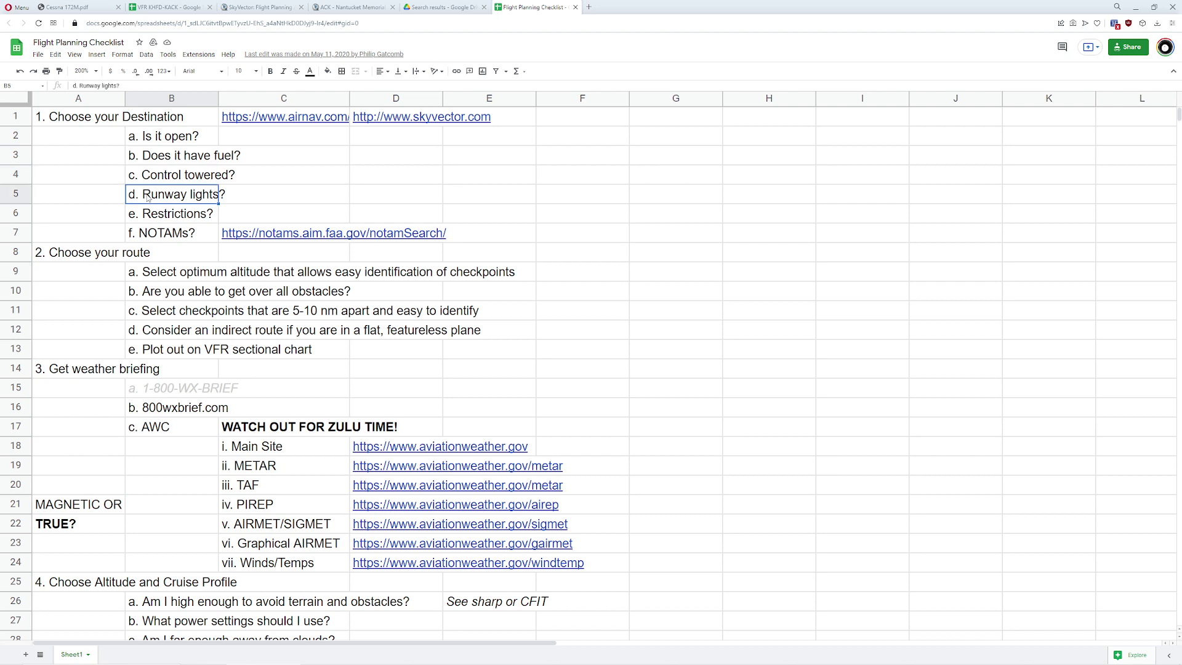
click(157, 218)
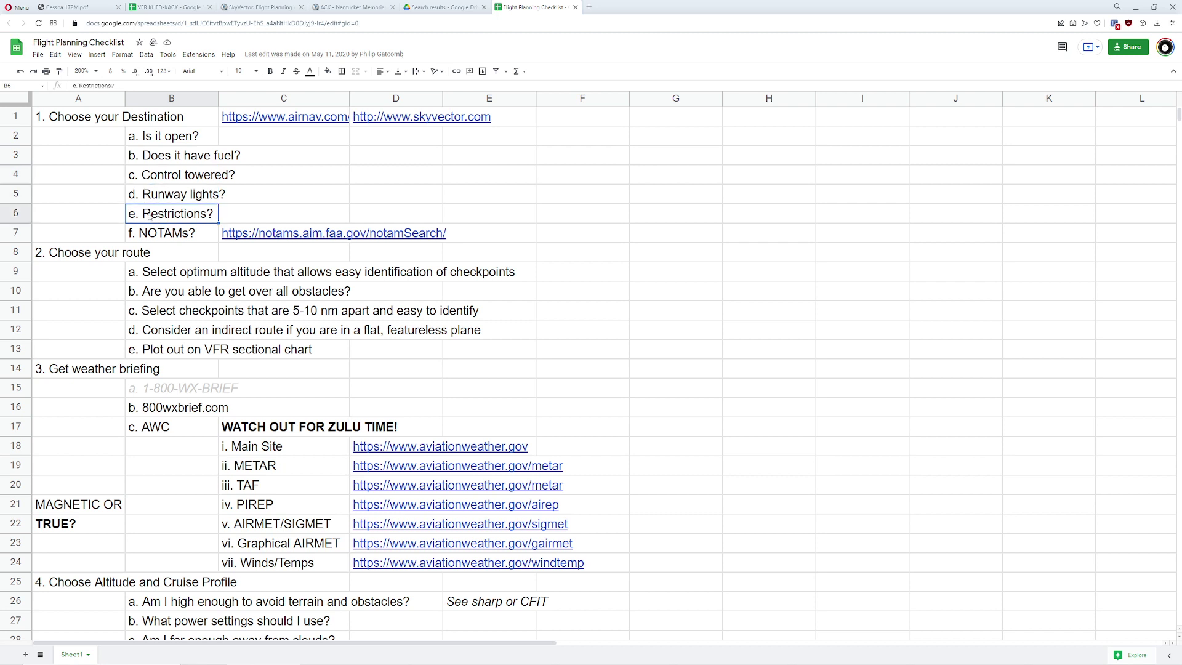
Step: Open the FAA NOTAM Search link beside the checklist's NOTAMs item and accept the site's disclaimer
click(171, 239)
click(240, 239)
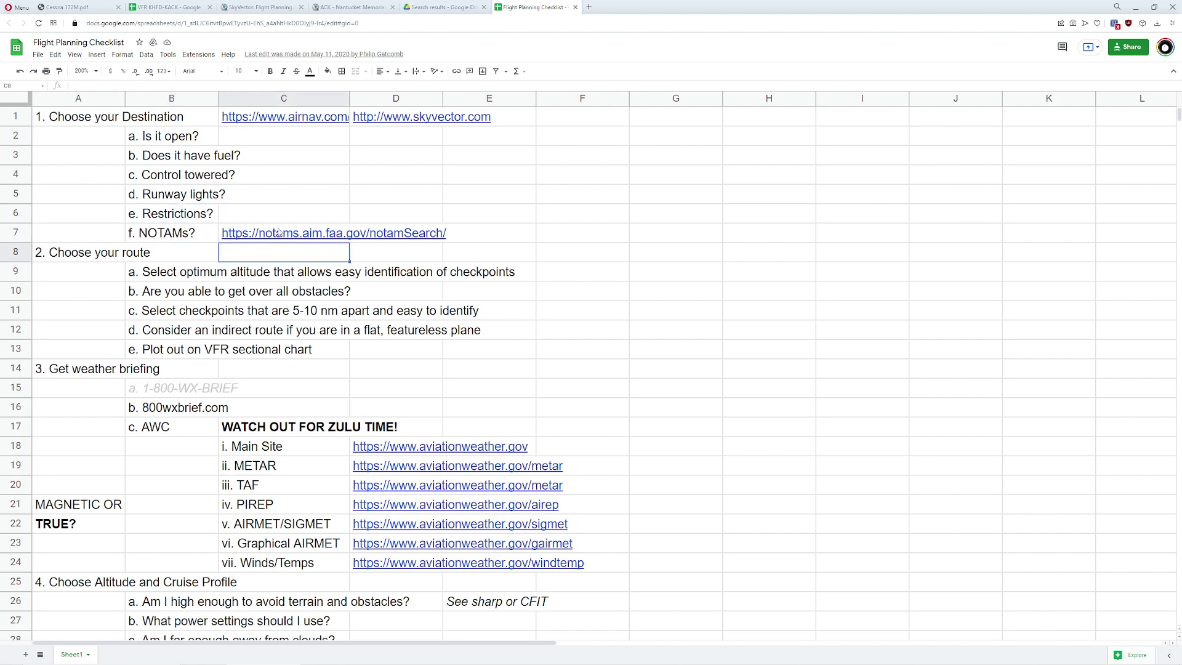
click(271, 283)
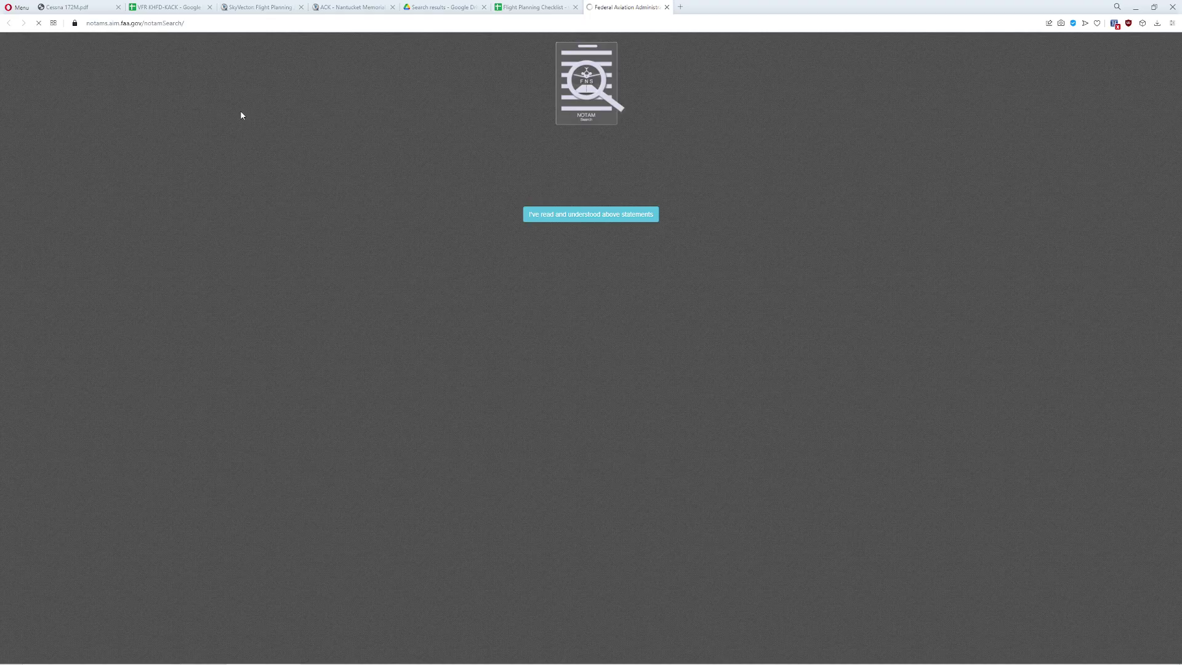
click(597, 216)
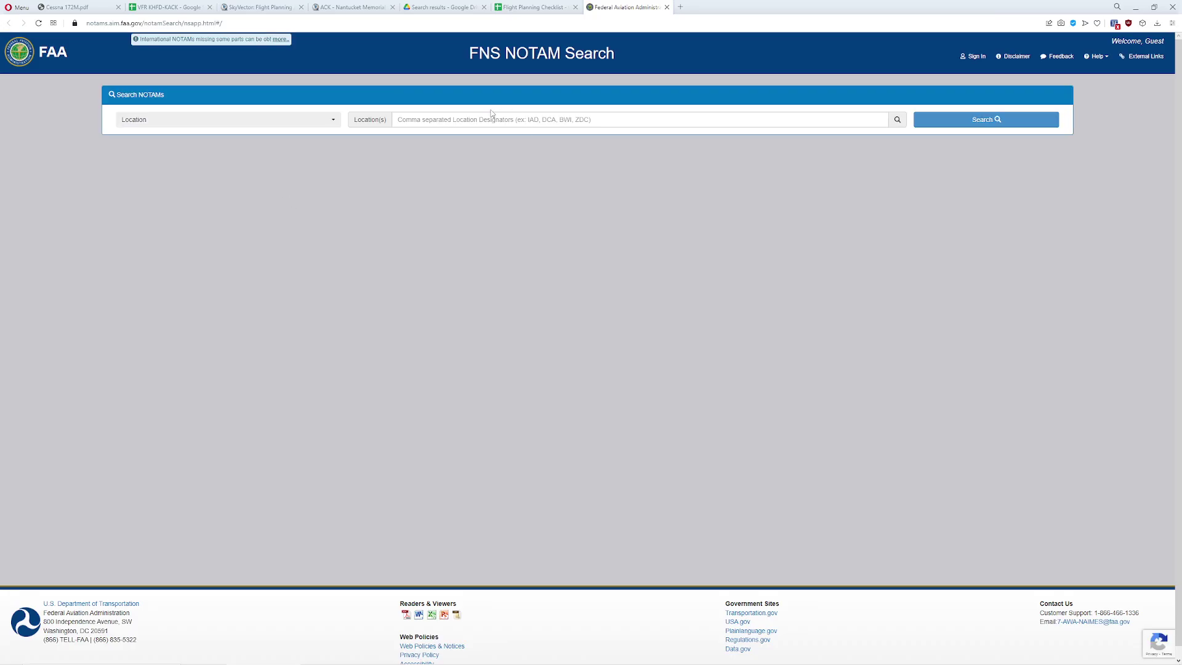
Step: Search for NOTAMs at location KACK, choosing the suggested Nantucket Memorial airport entry
click(427, 127)
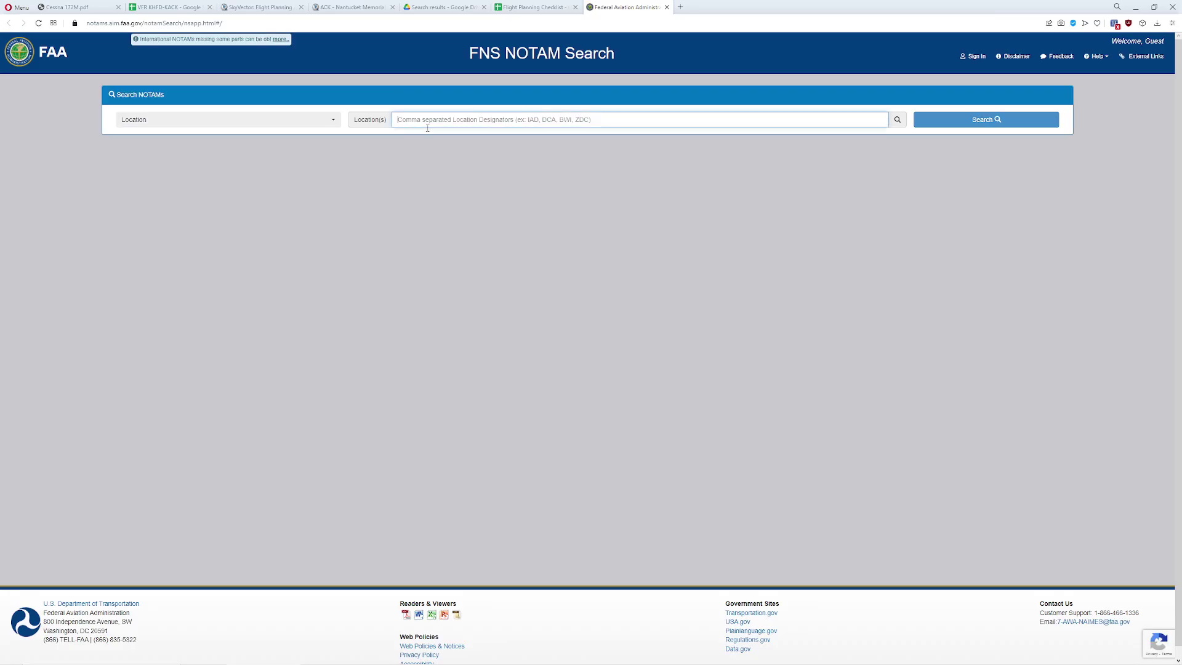
text(KACK)
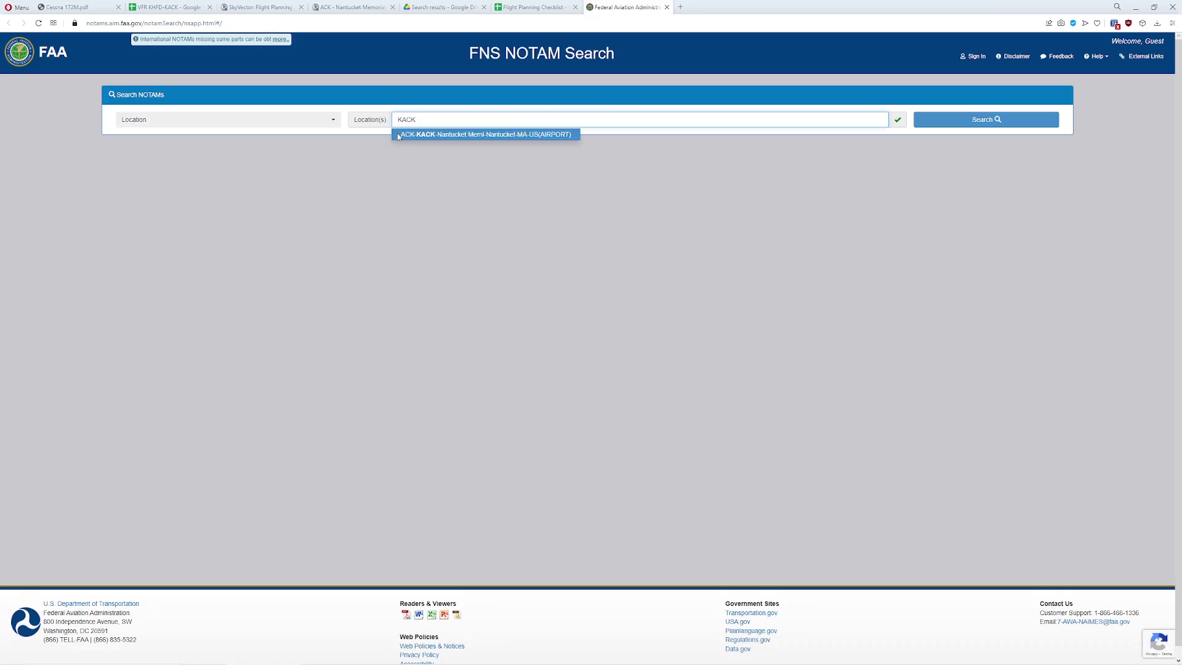
click(425, 134)
click(1007, 120)
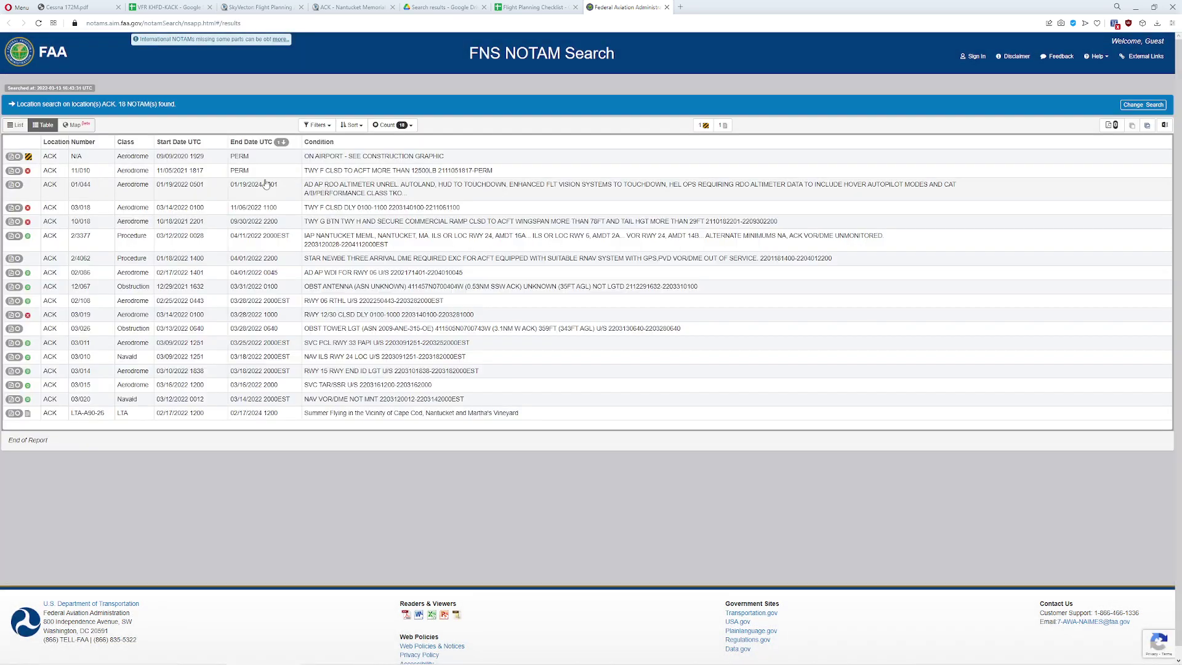
Step: Open the details of the "ON AIRPORT - SEE CONSTRUCTION GRAPHIC" NOTAM, close them and review the results table
click(358, 155)
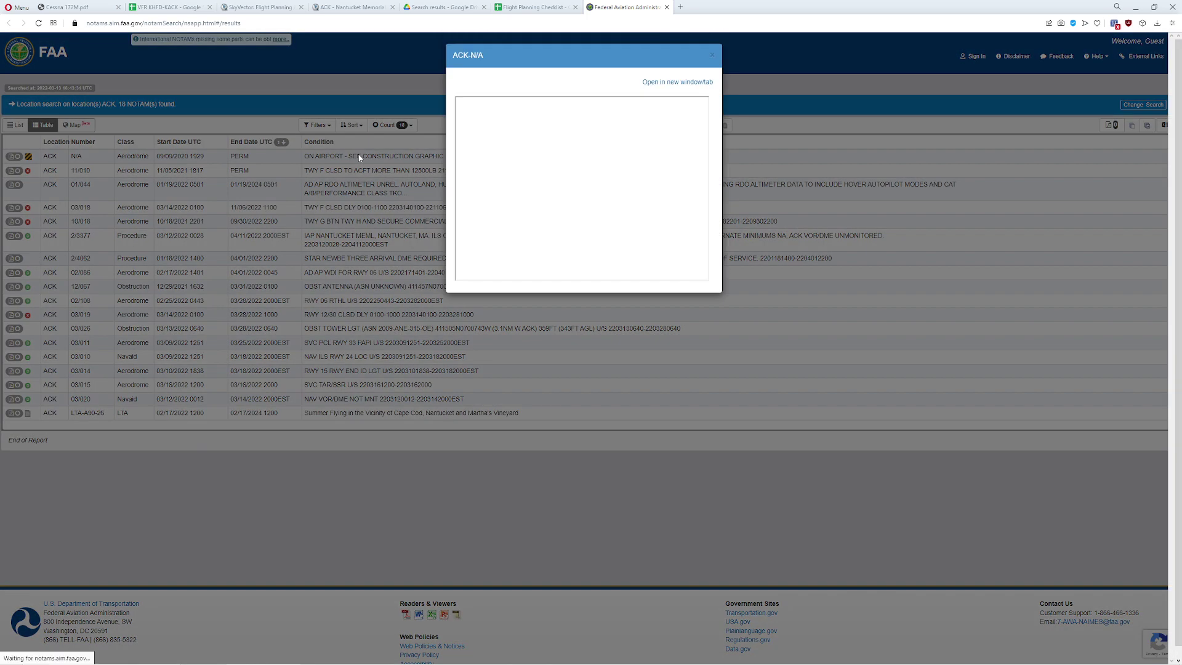
scroll(528, 216, down, 1)
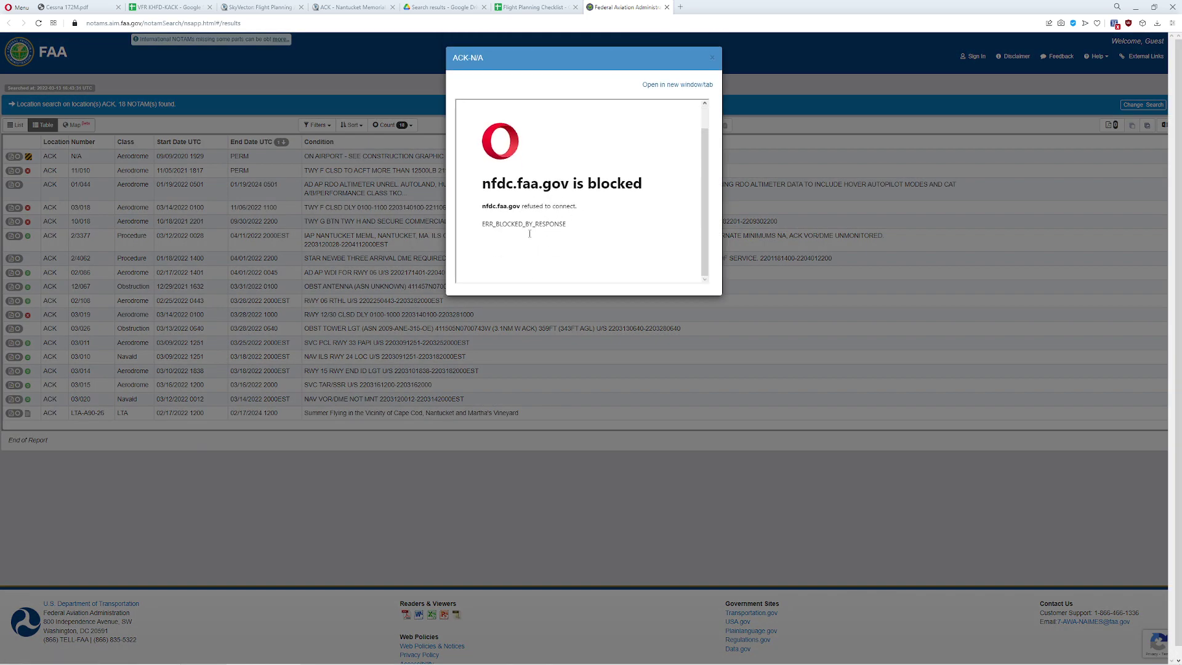
click(354, 200)
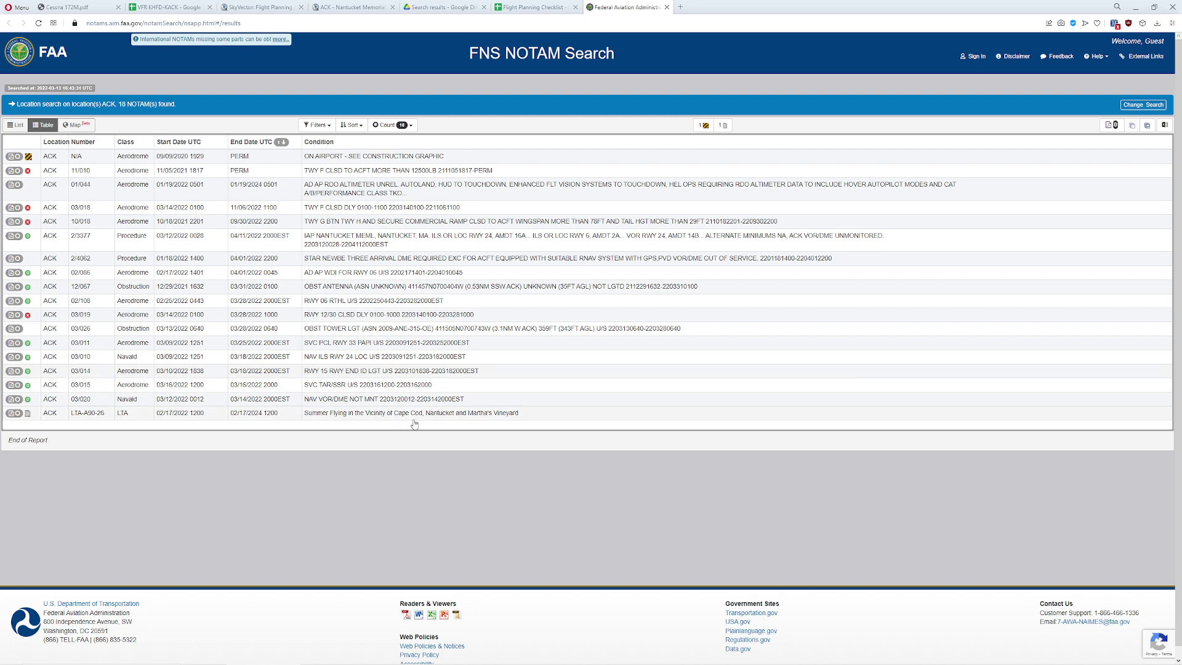
Step: Show the NOTAM results on a map of Nantucket and try the airport construction NOTAM's details from there
click(90, 125)
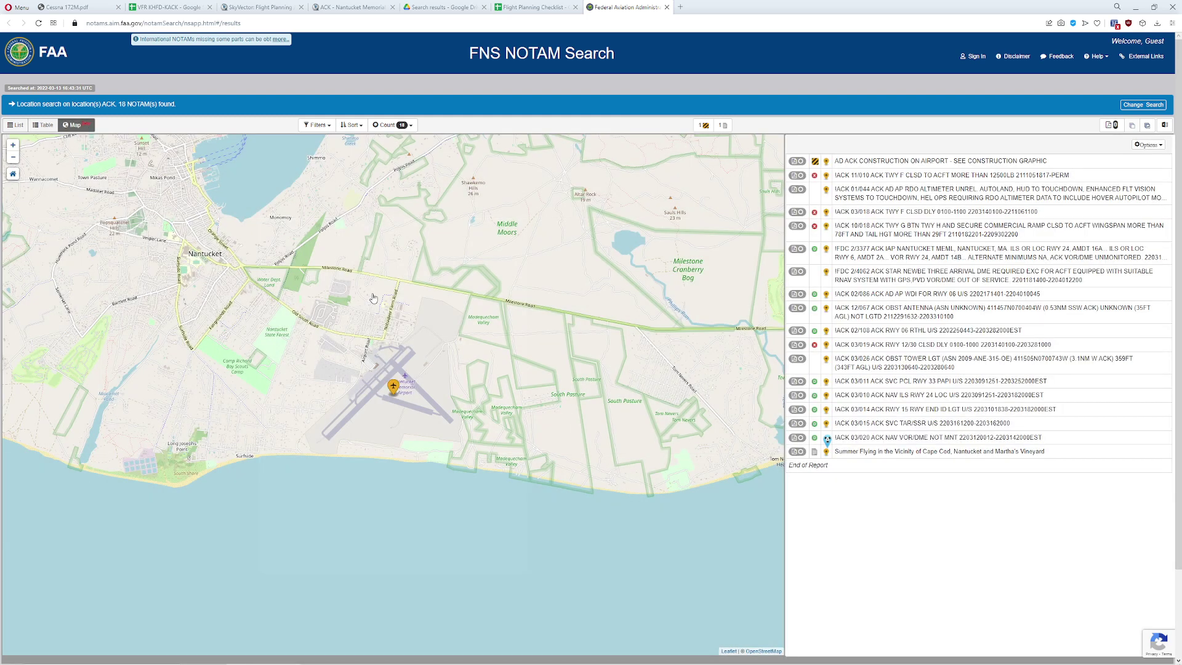
scroll(377, 296, down, 3)
drag(377, 296, 462, 386)
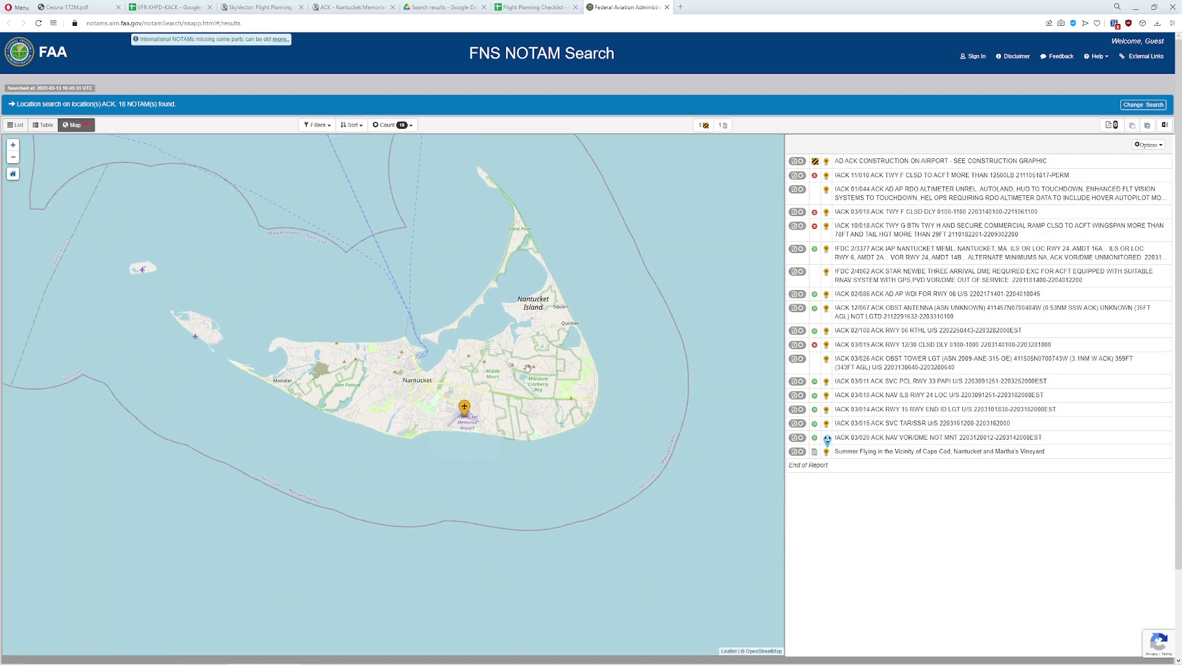
click(857, 160)
click(713, 58)
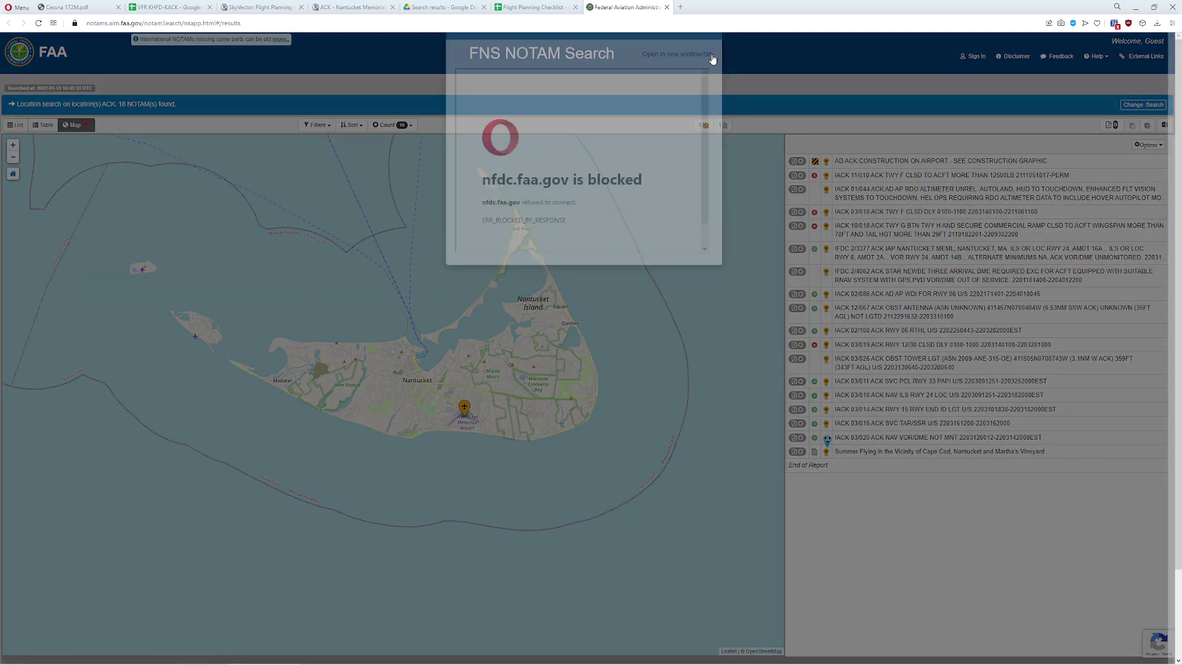
Step: Check the NOTAM count filter without changing it, and view the map area covering Nantucket, Martha's Vineyard and Cape Cod
click(403, 129)
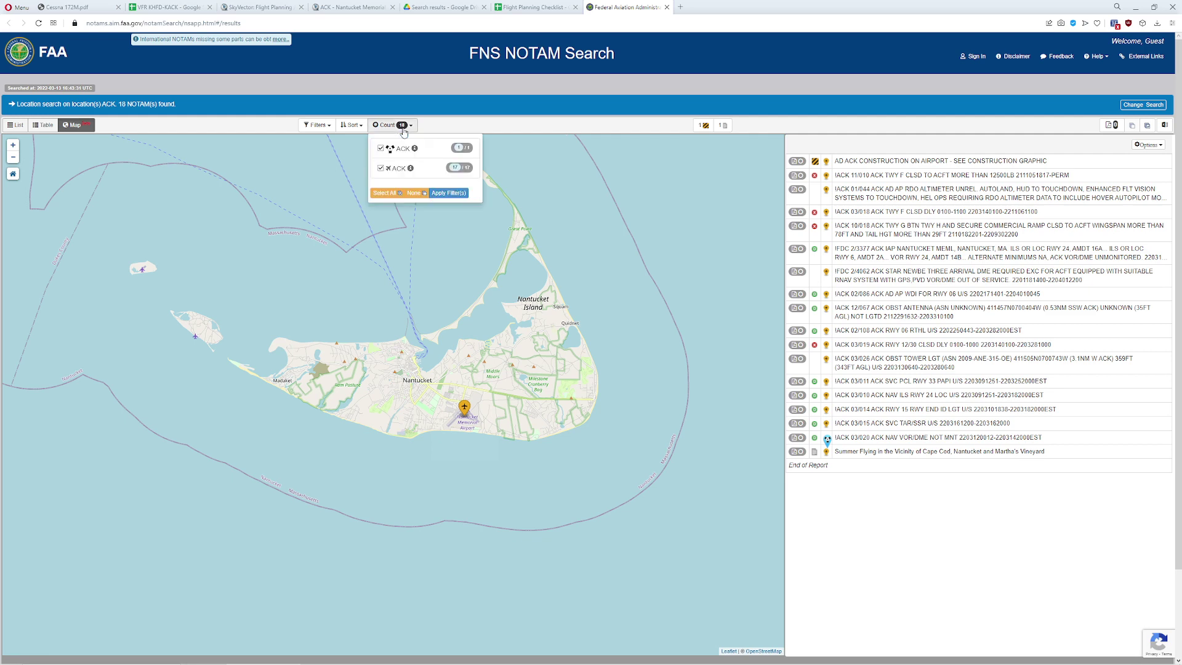
click(447, 295)
scroll(445, 344, down, 3)
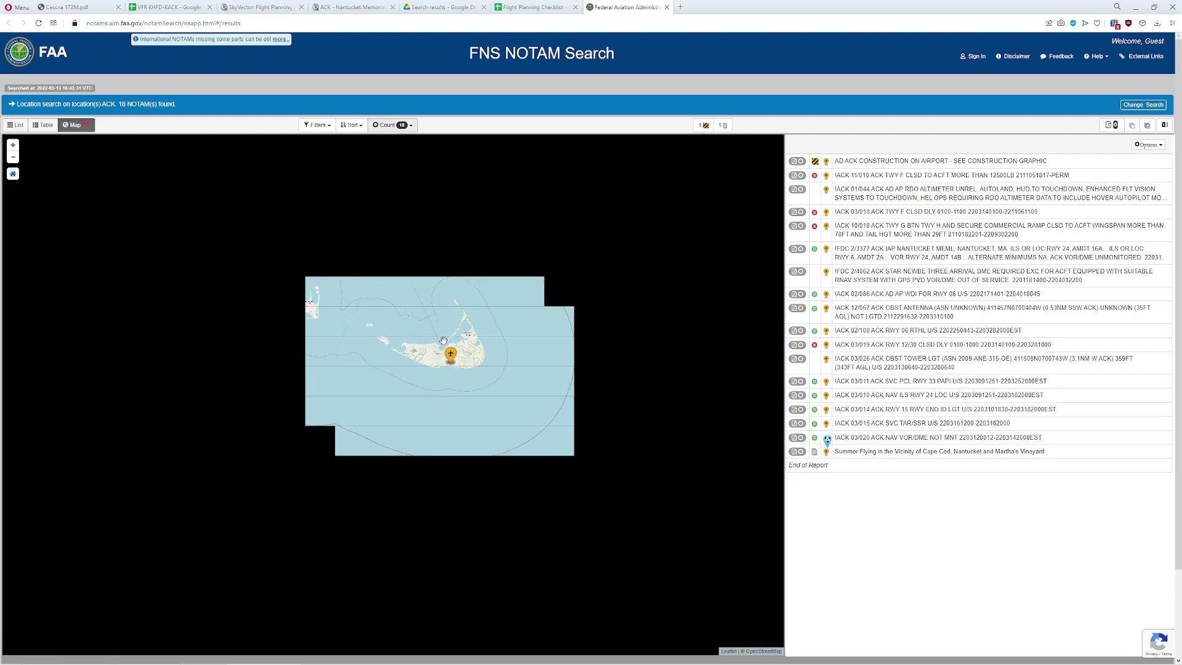
drag(311, 284, 343, 392)
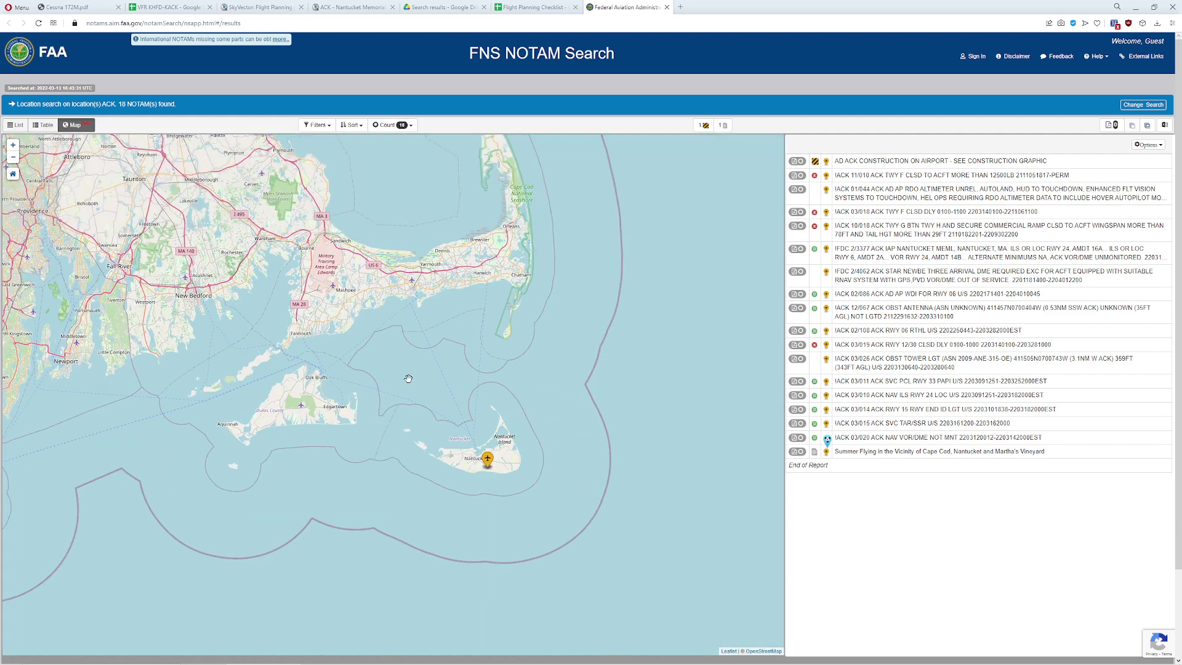
Step: View Nantucket Island up close on the NOTAM map, and close the NOTAM search to return to the Flight Planning Checklist
scroll(449, 401, up, 1)
scroll(484, 449, up, 1)
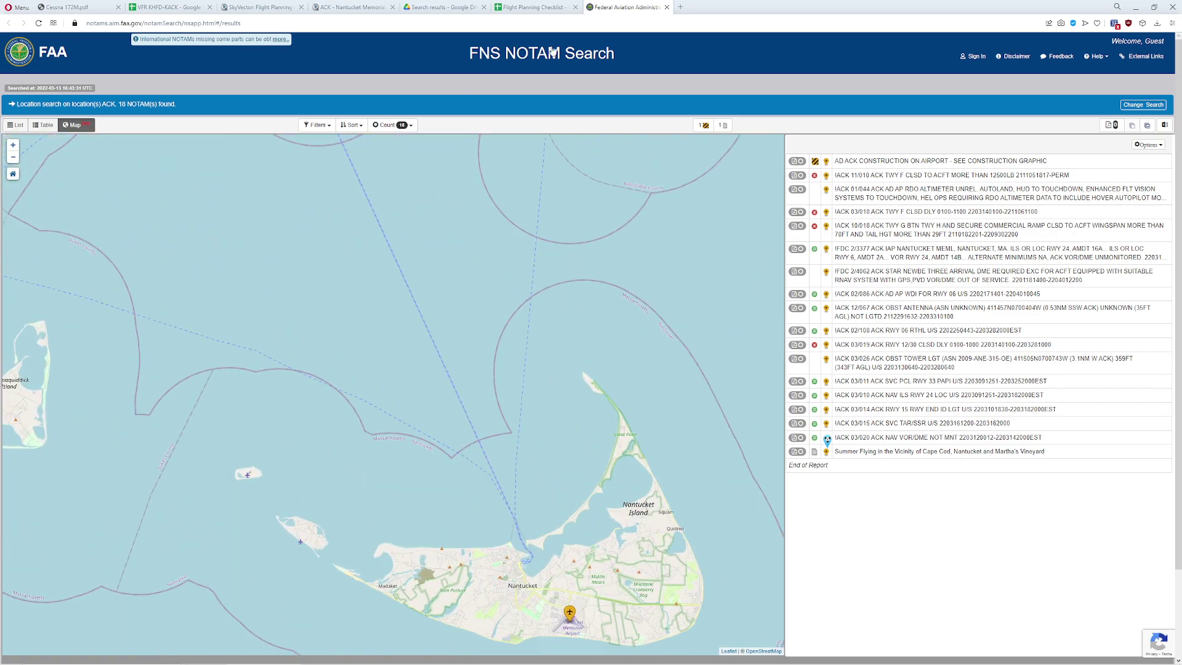
middle_click(611, 9)
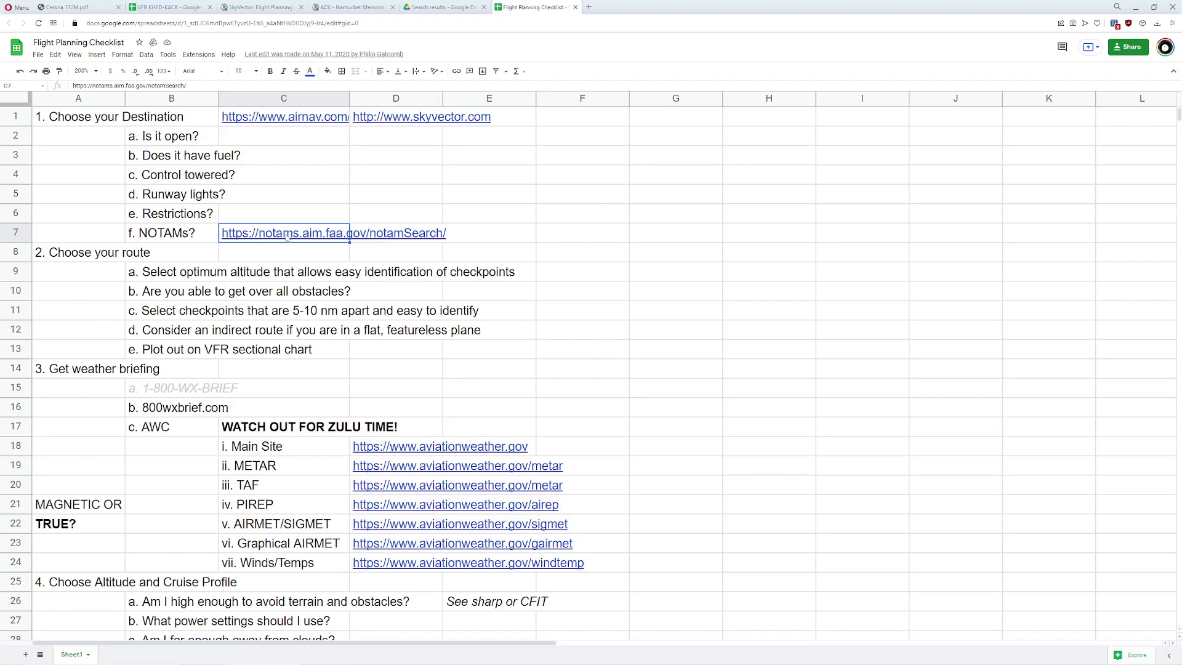
Step: Read the checklist's "Choose your route" section, ending at the item on selecting the optimum altitude
mouse_move(287, 239)
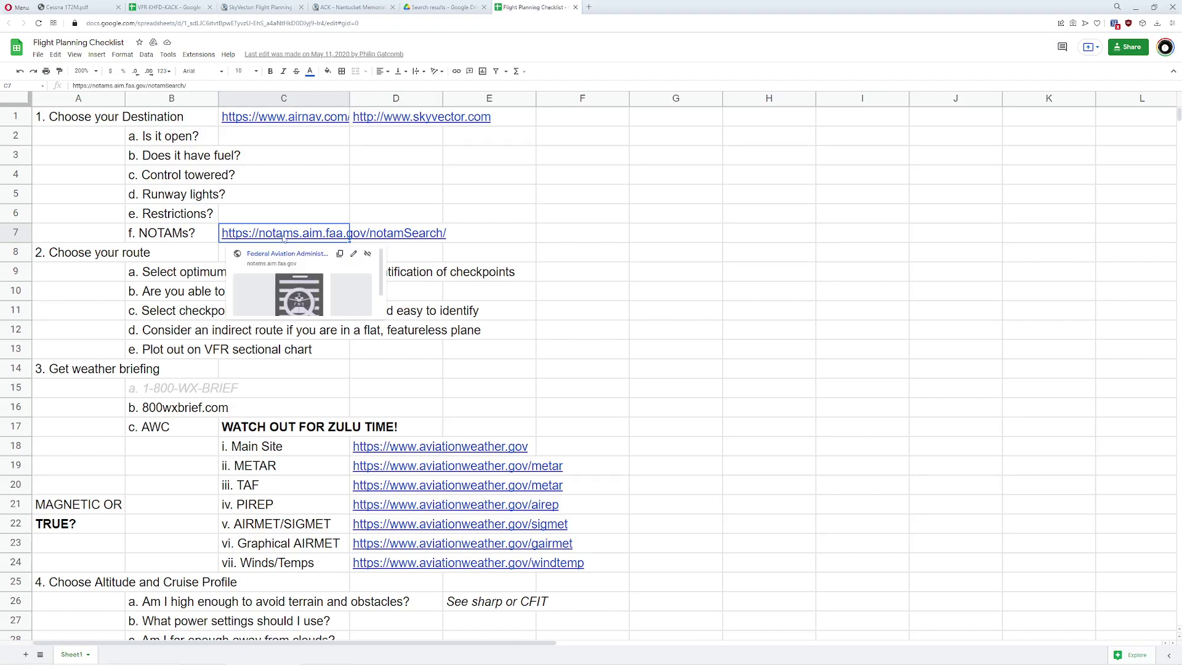
click(526, 270)
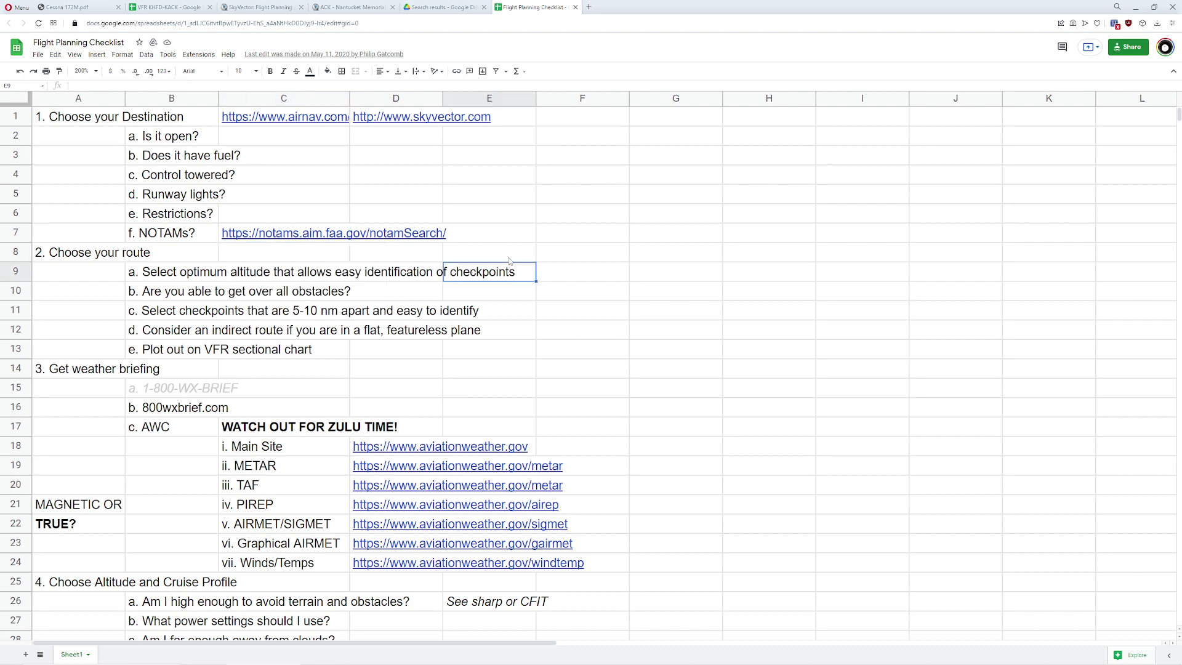
scroll(473, 265, down, 2)
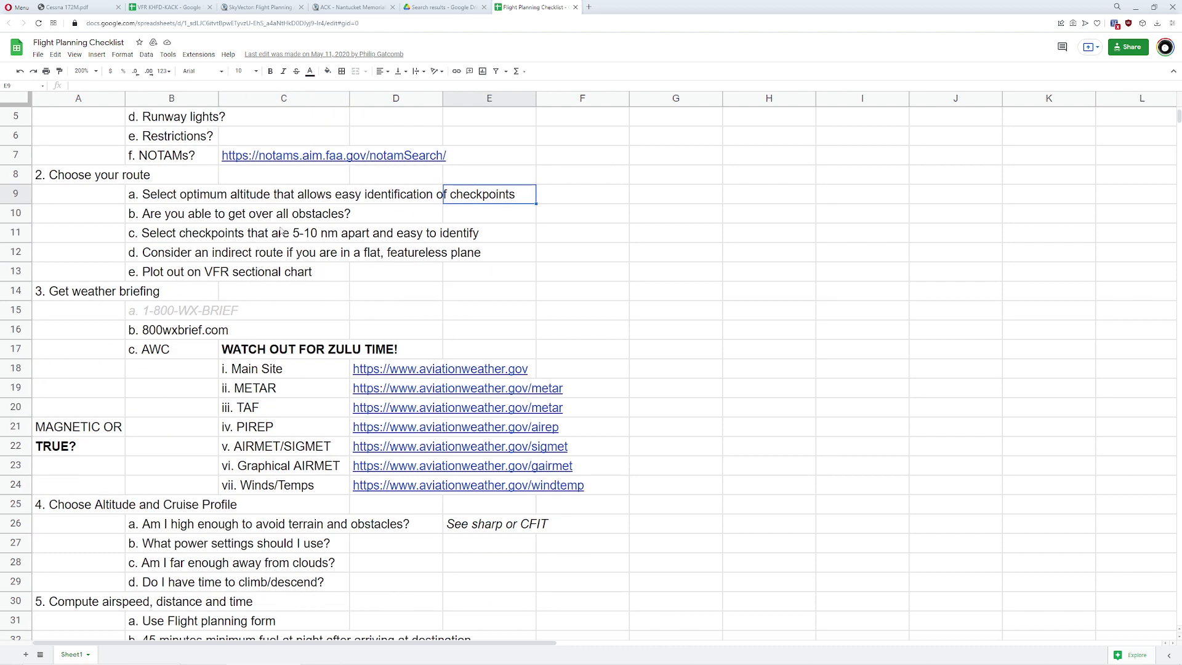
click(184, 213)
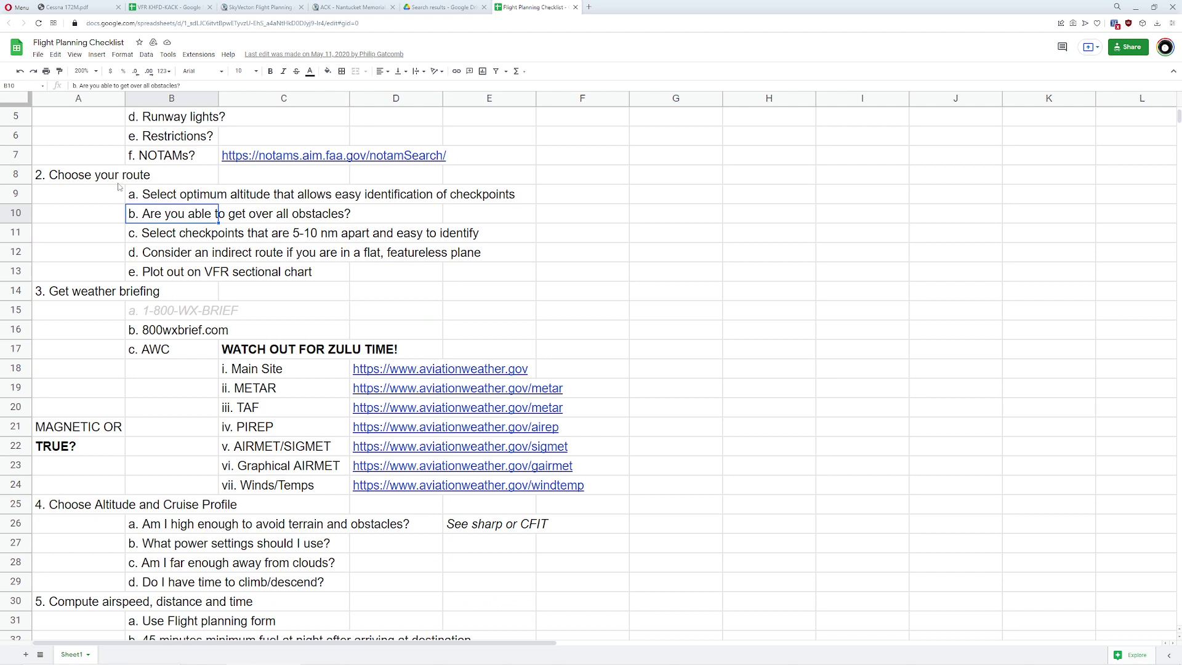
click(155, 198)
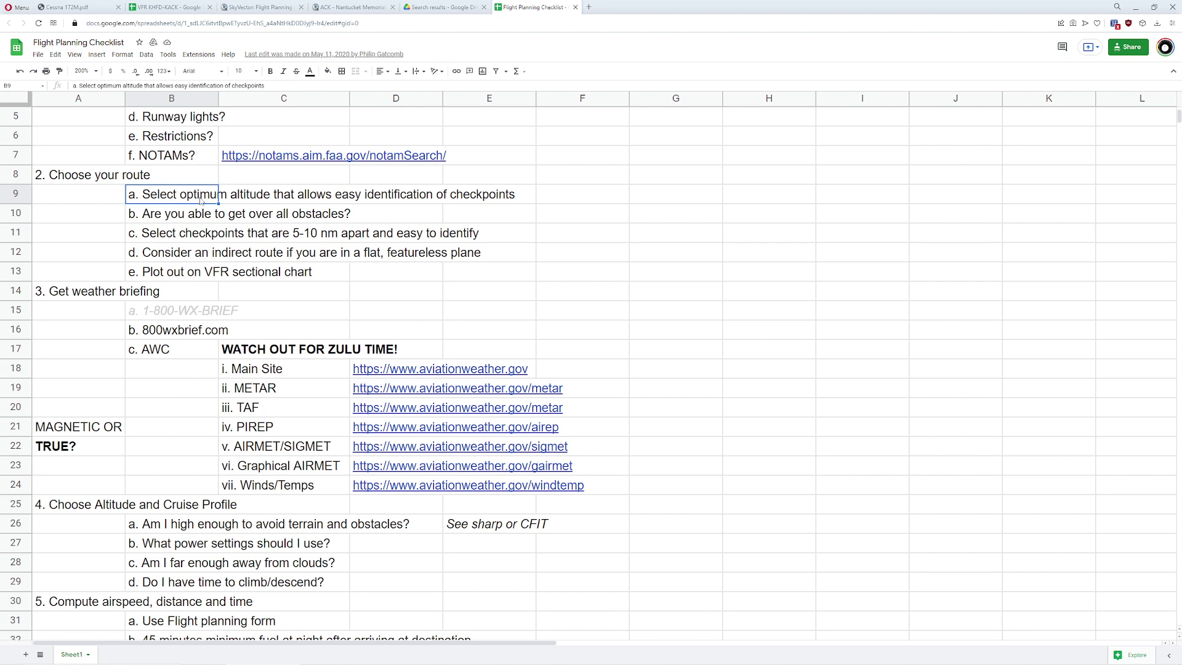
Step: Switch to SkyVector and set the flight plan's departure to KHFD and its destination to KACK
click(287, 8)
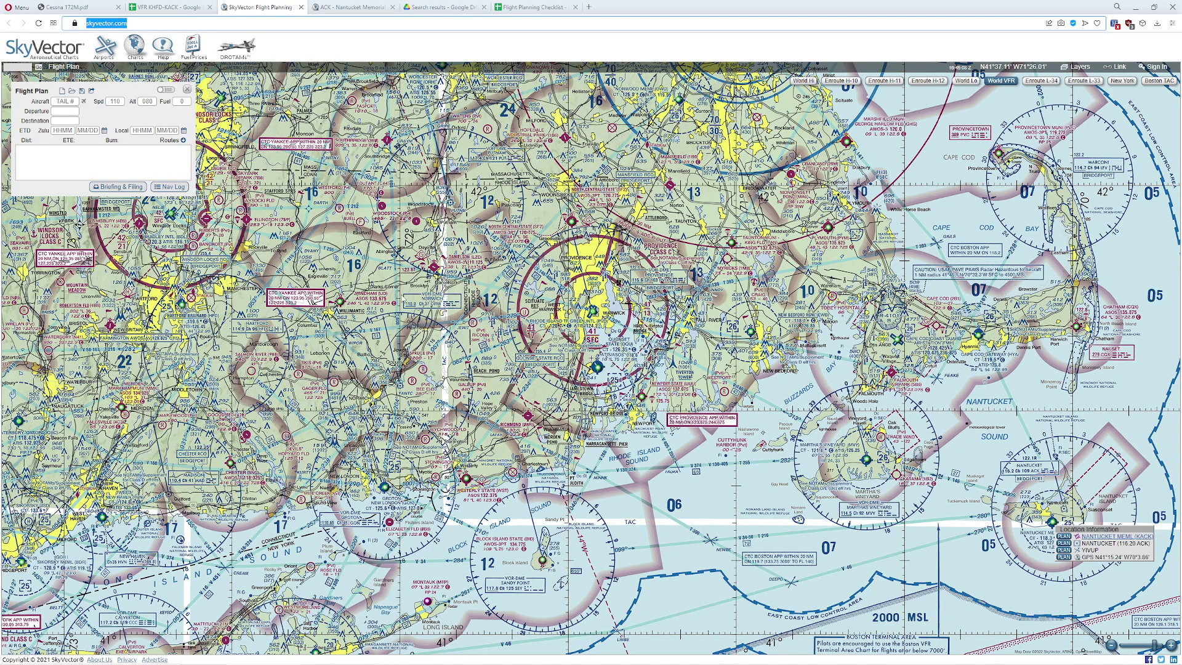
drag(591, 357, 782, 455)
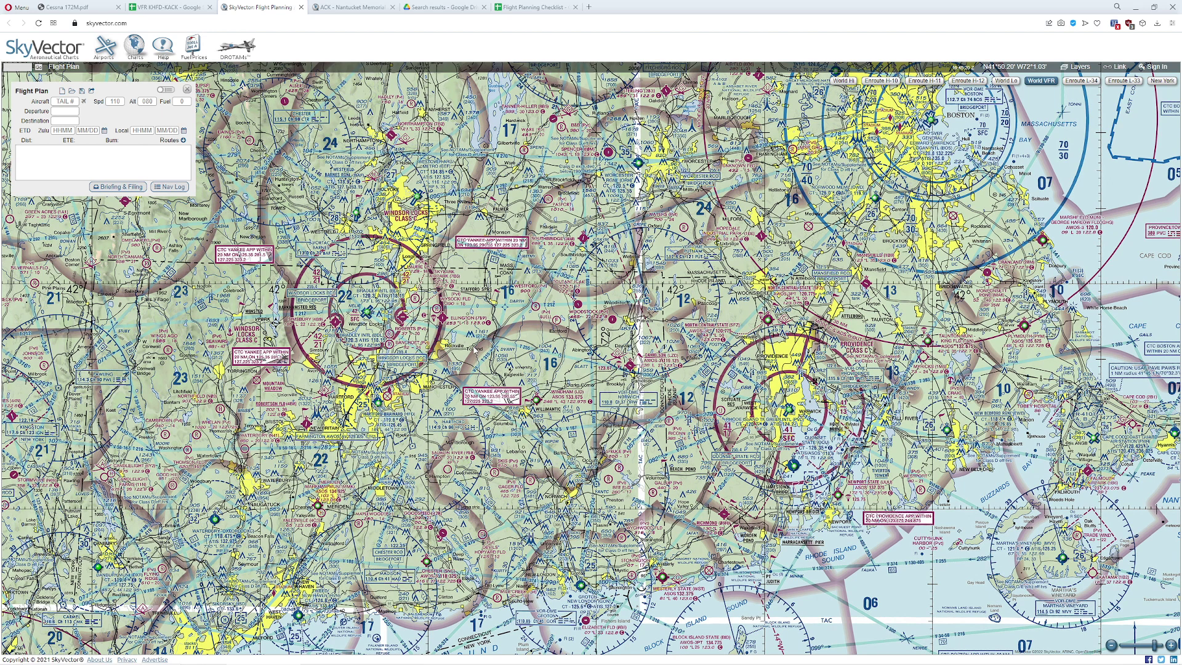
drag(488, 357, 480, 298)
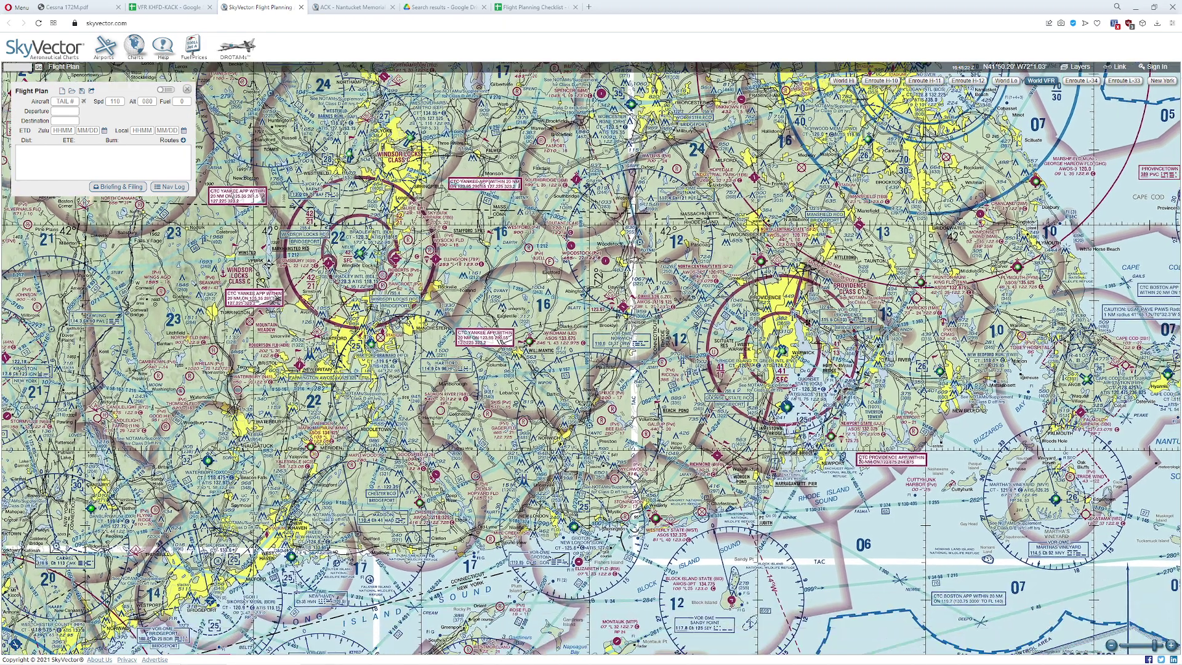
click(75, 112)
text(KHFD)
key(Tab)
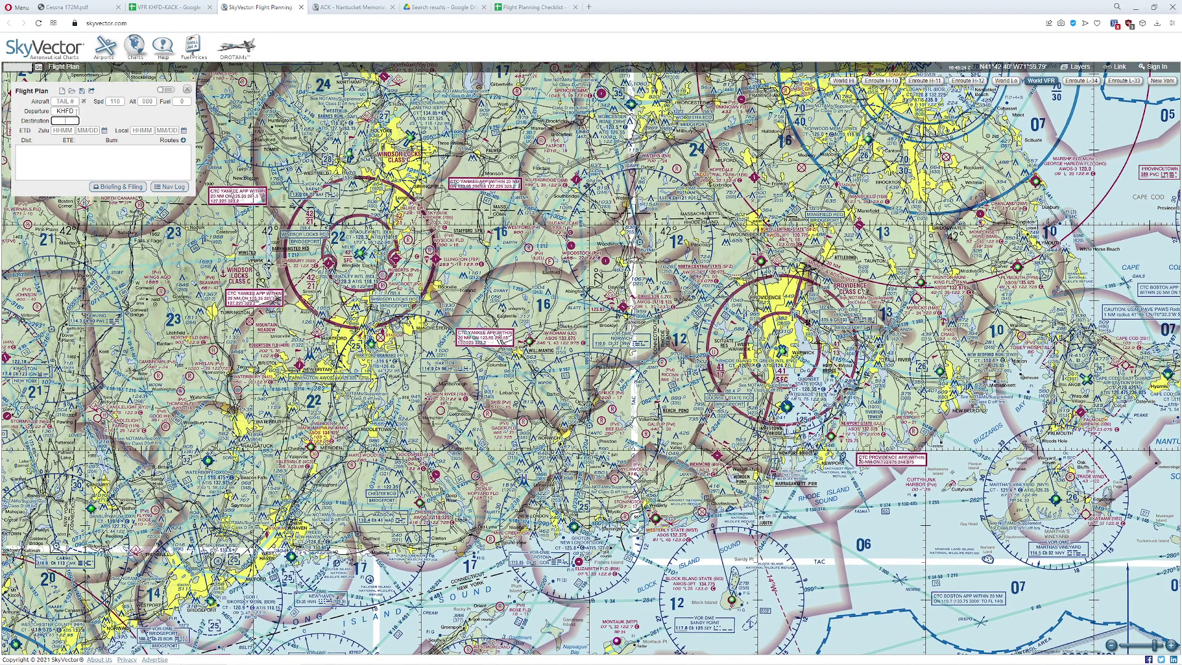
text(KACK)
key(Tab)
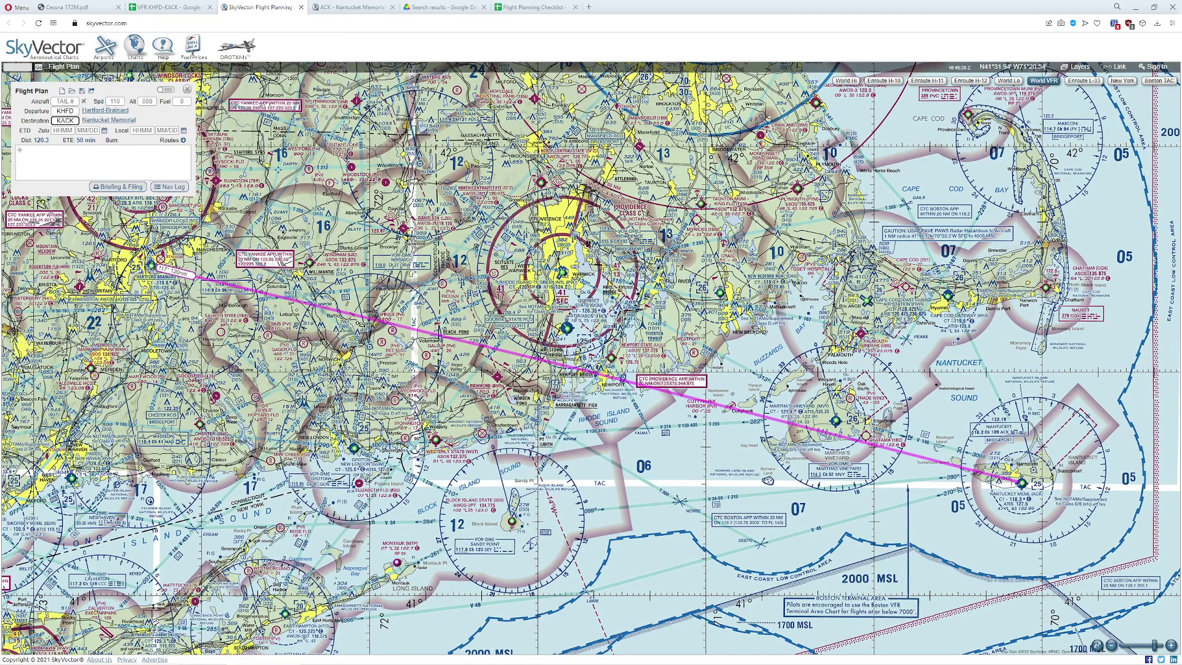
Step: Follow the plotted course on the VFR chart from Hartford-Brainard past Providence and Newport to Nantucket
drag(295, 296, 352, 317)
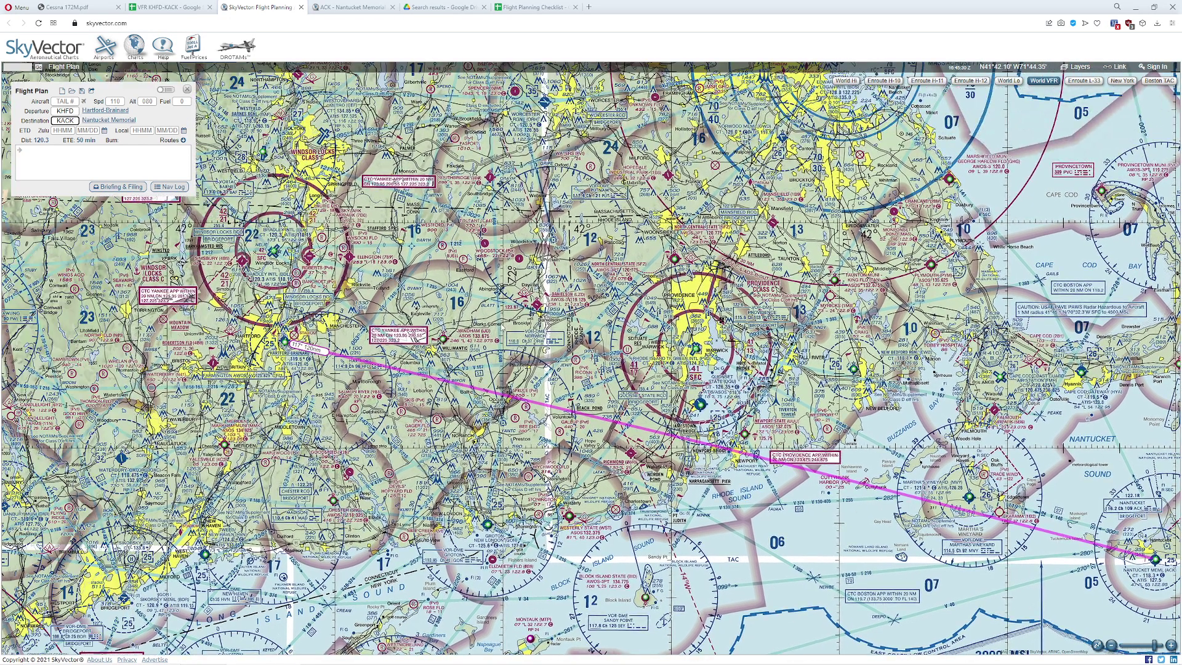
scroll(352, 316, up, 1)
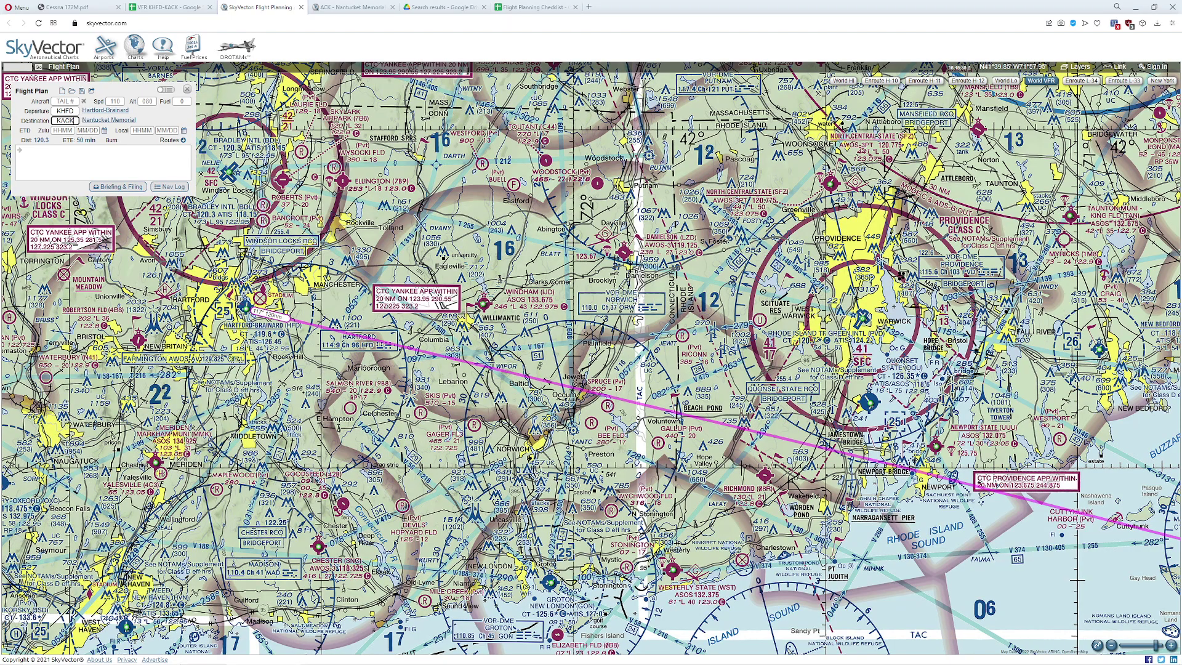
drag(638, 321, 562, 293)
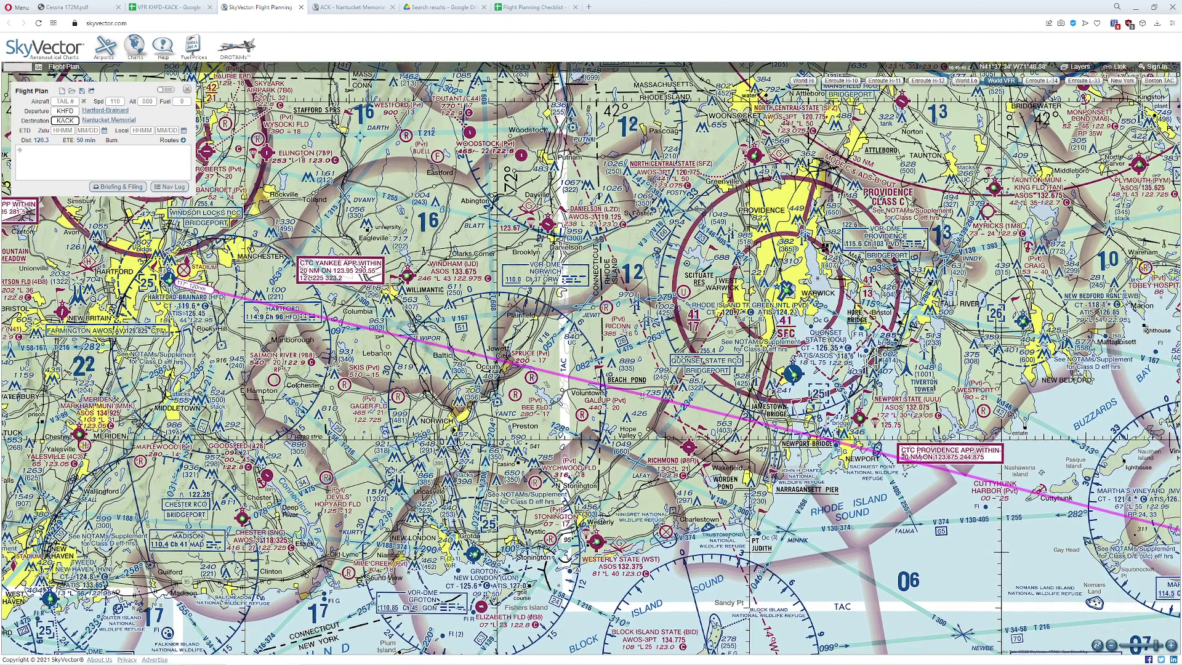
drag(742, 247, 579, 209)
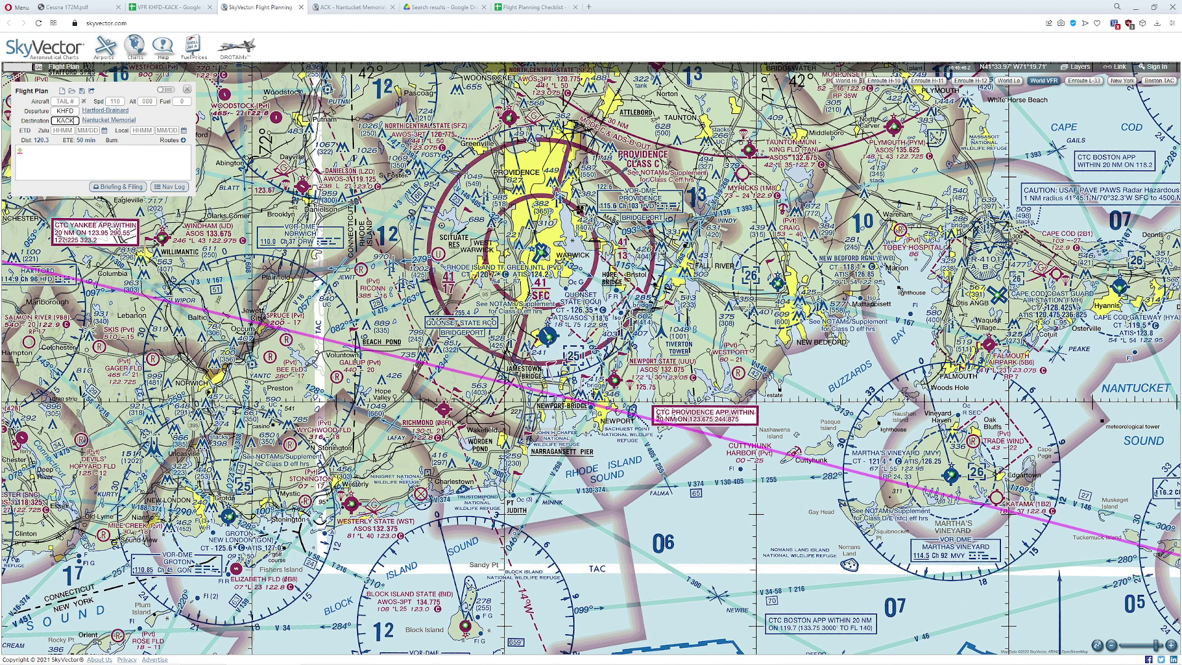
drag(633, 443, 405, 376)
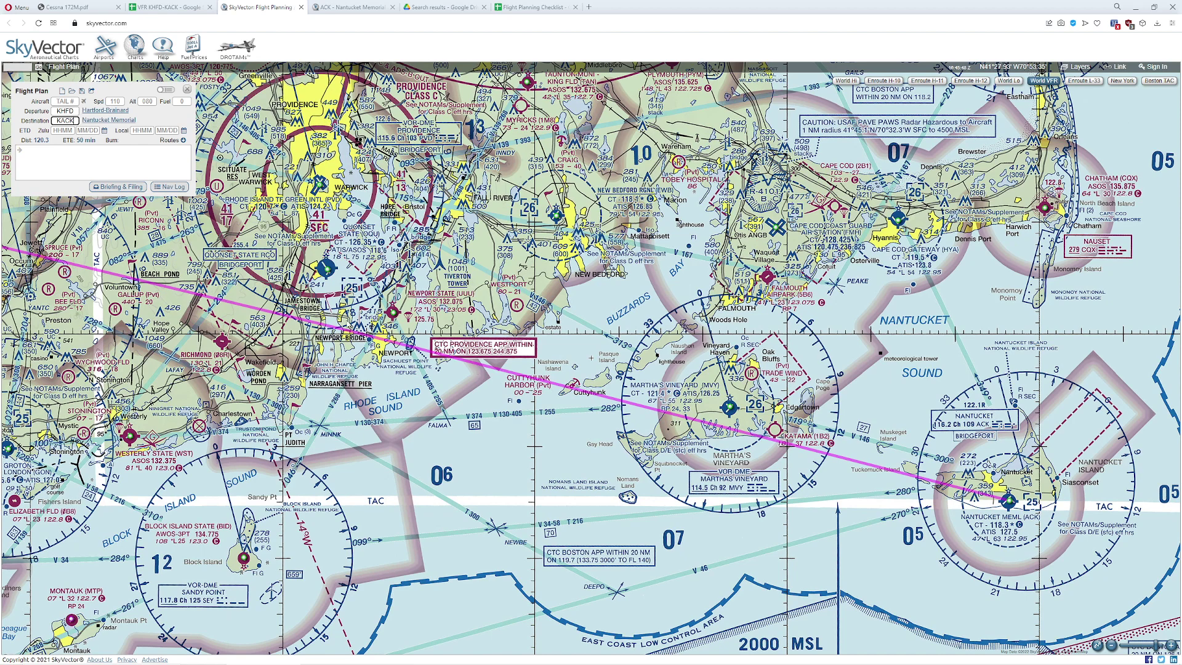
drag(348, 322, 394, 337)
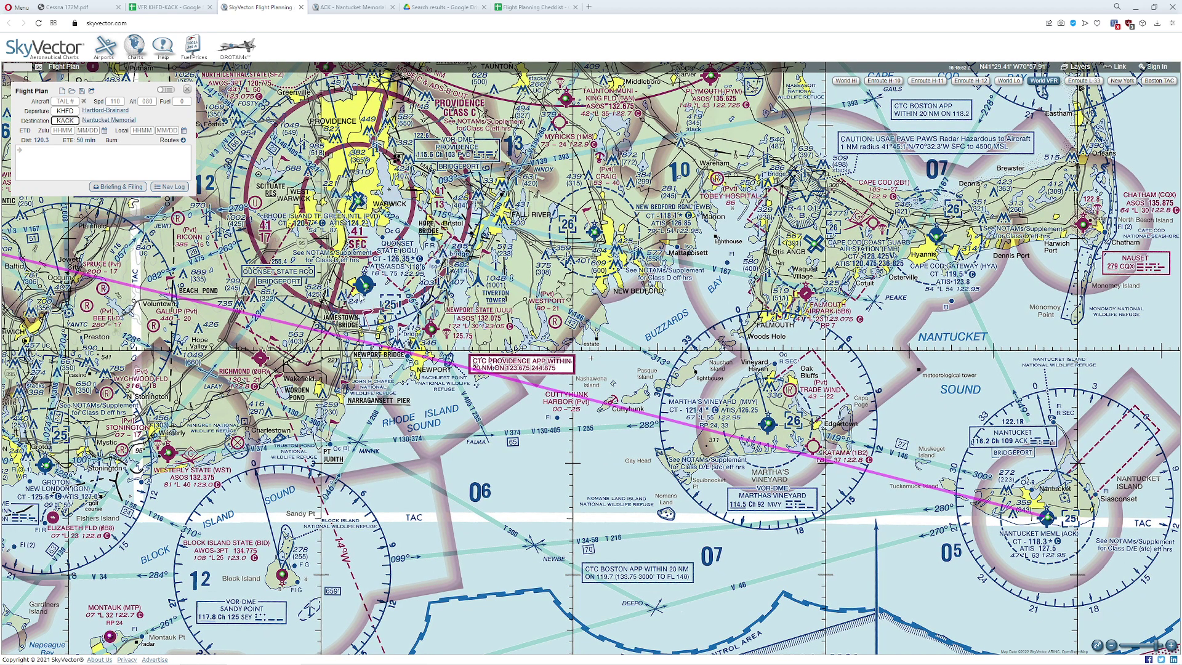
drag(463, 366, 384, 343)
drag(532, 400, 376, 328)
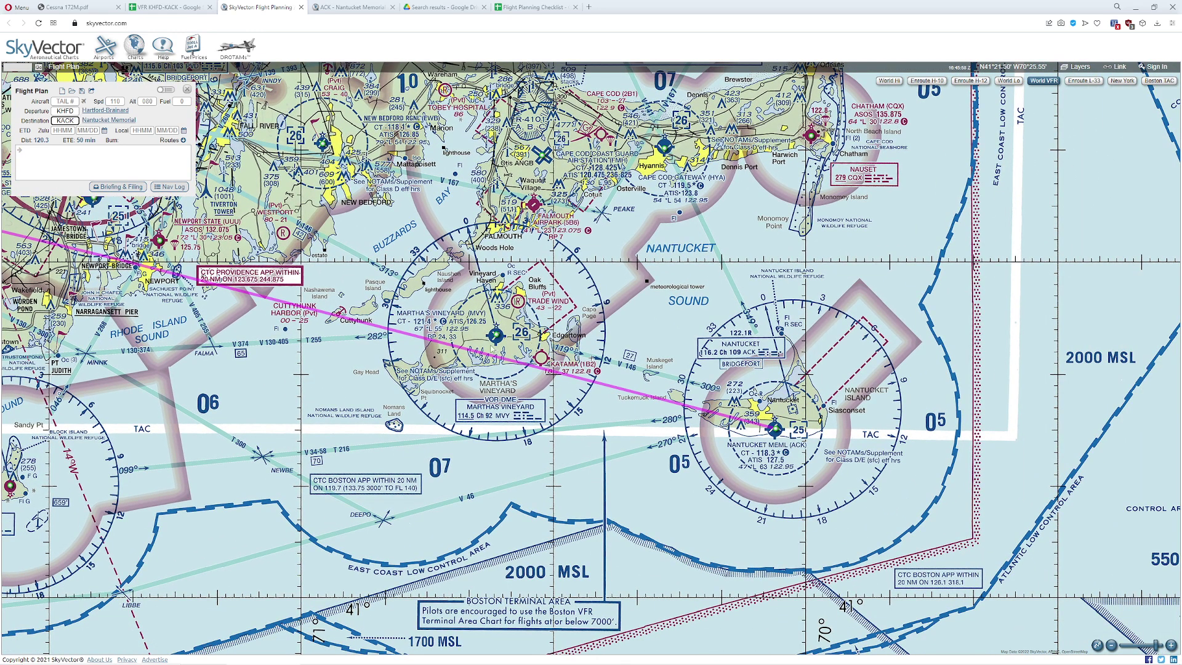
Step: Examine the overwater part of the course from Newport past Martha's Vineyard to Nantucket on the chart
scroll(492, 349, up, 1)
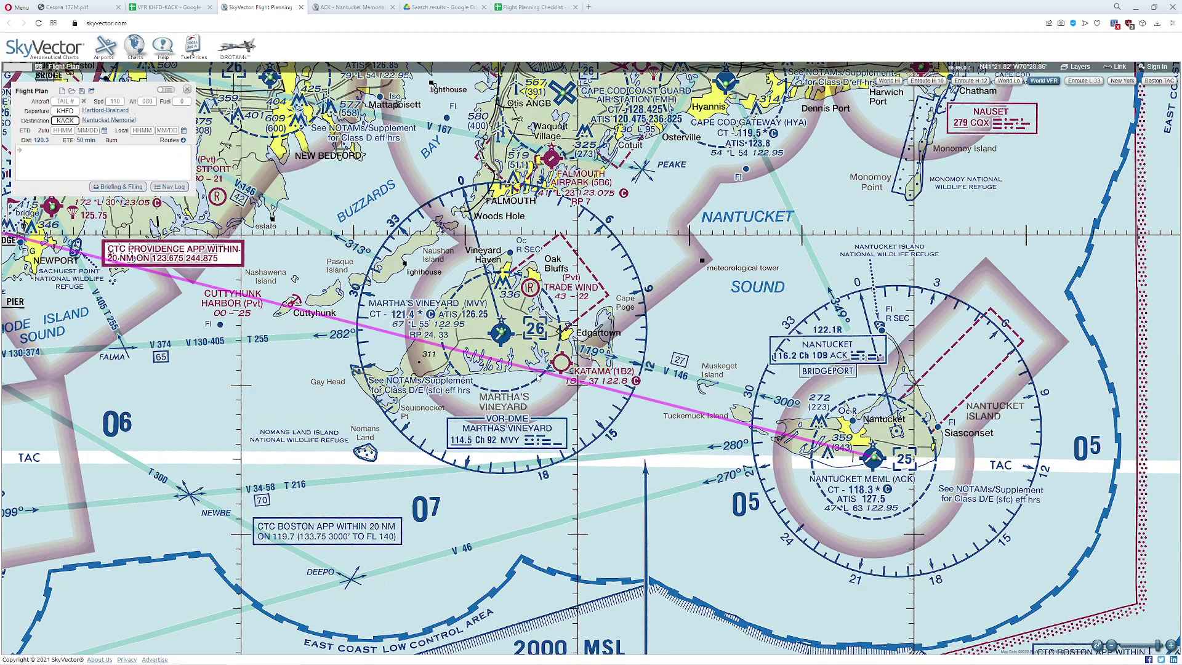
drag(334, 271, 468, 272)
drag(333, 306, 171, 314)
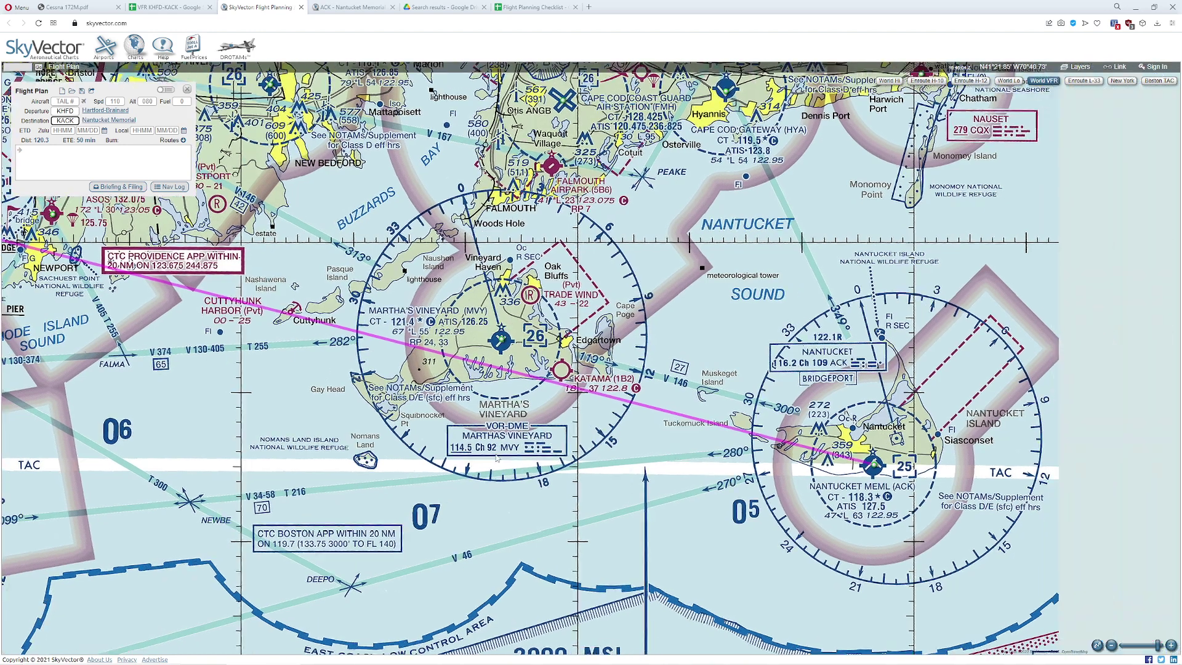
drag(589, 430, 411, 388)
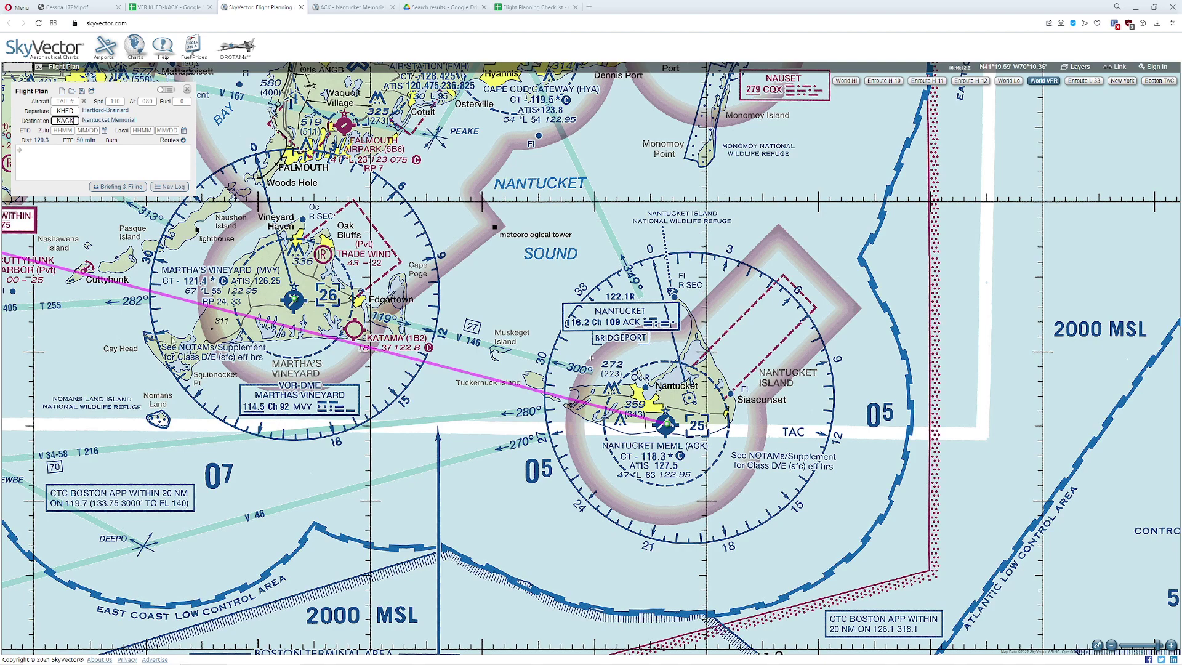
scroll(88, 245, down, 2)
drag(178, 210, 470, 267)
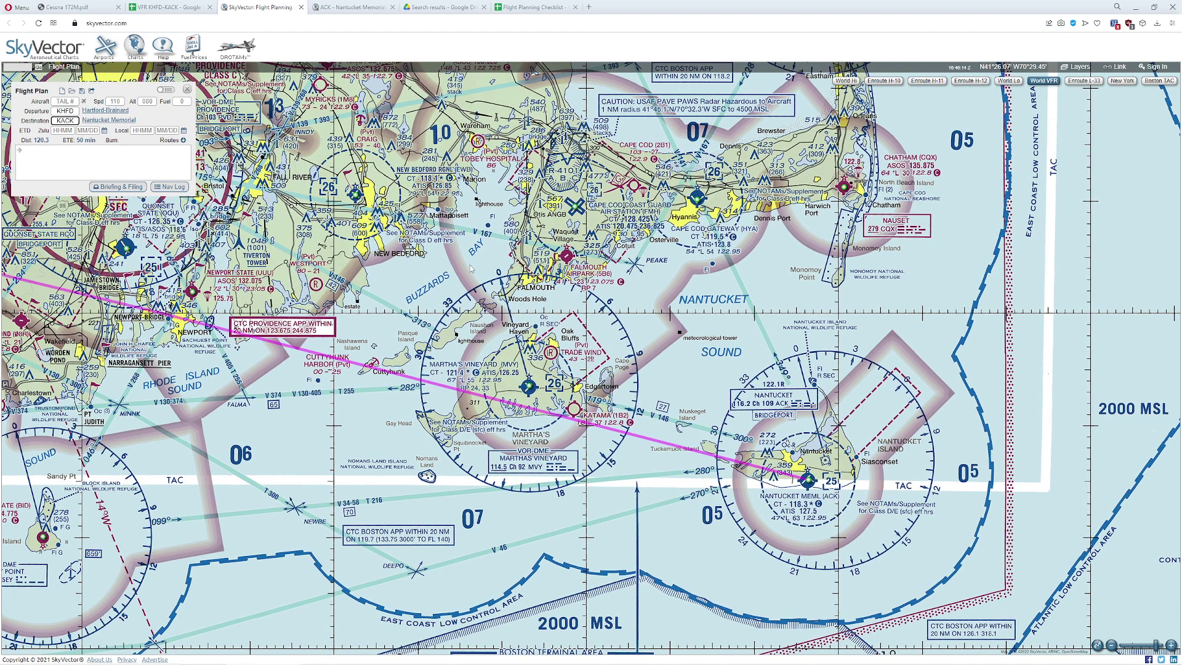
Step: Open windy.tv in a new browser tab and view the wind over the coast from Connecticut to Nantucket
key(ctrl+t)
text(windy.tv)
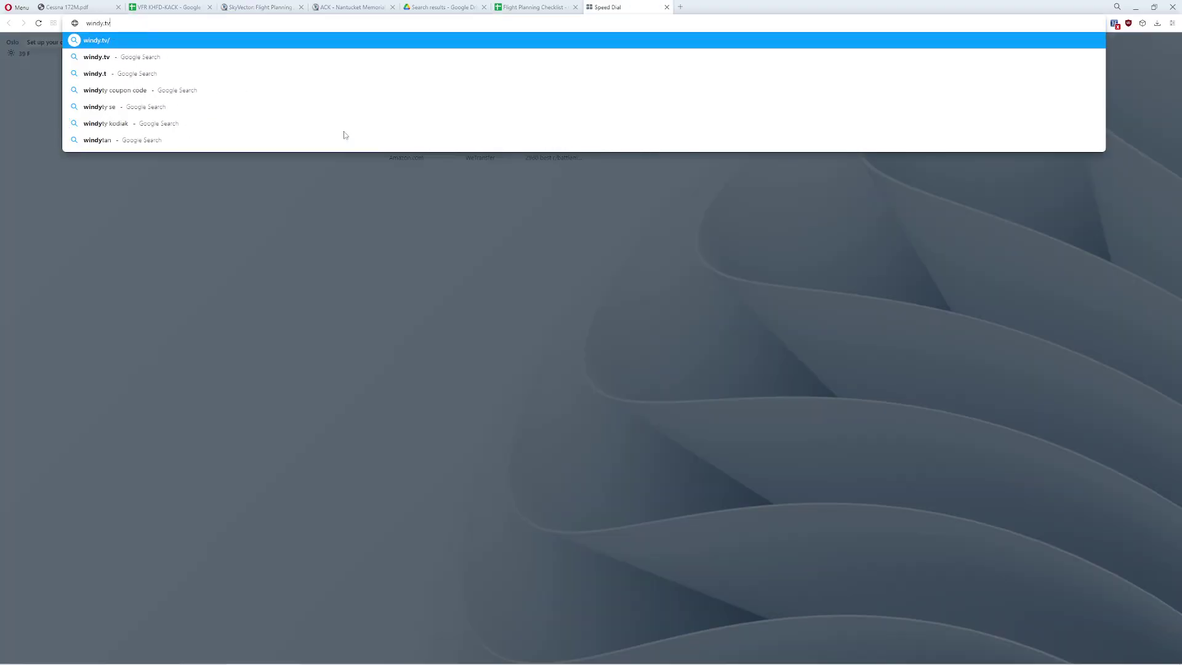
key(Return)
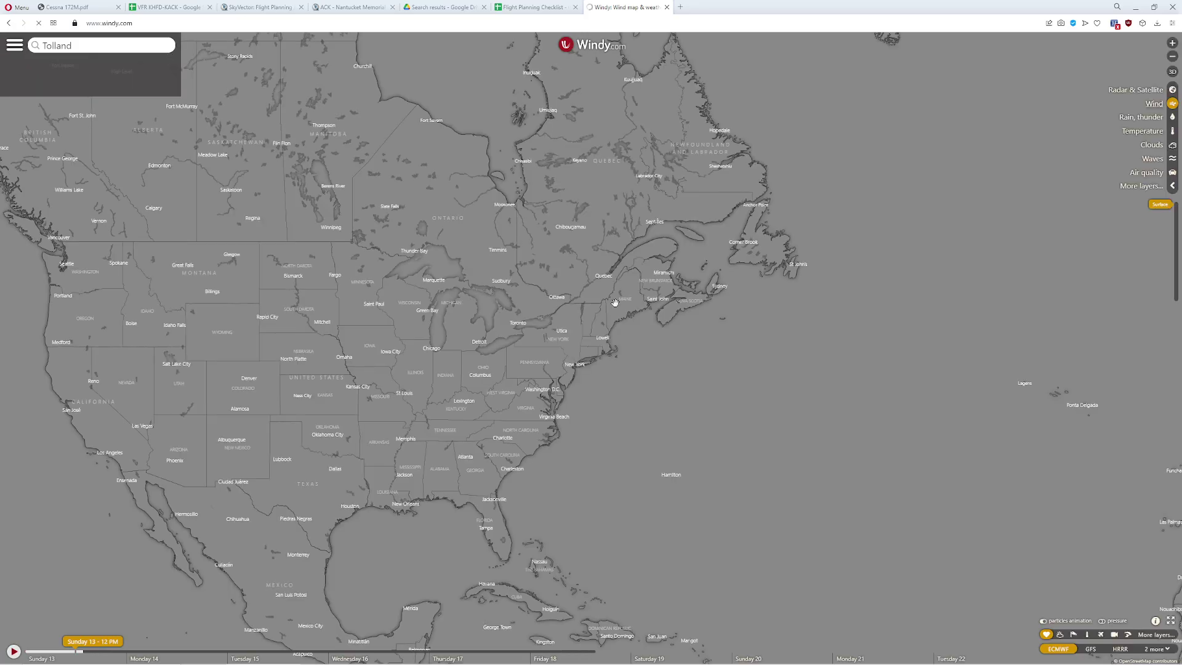
scroll(594, 357, up, 5)
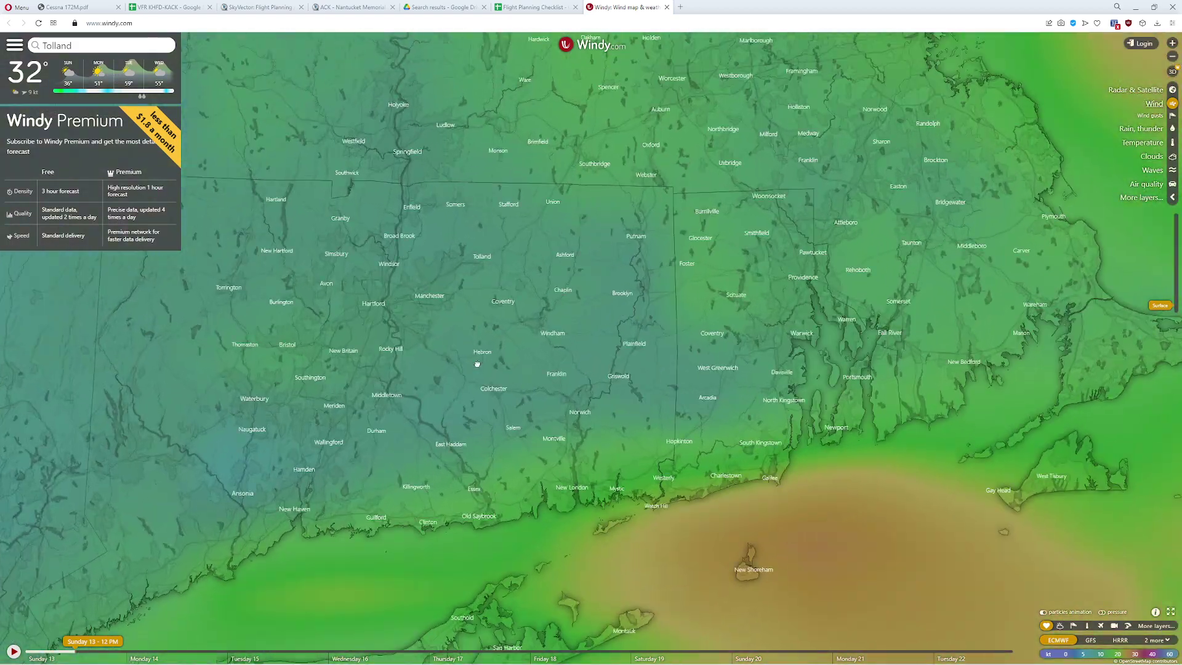
drag(477, 363, 493, 259)
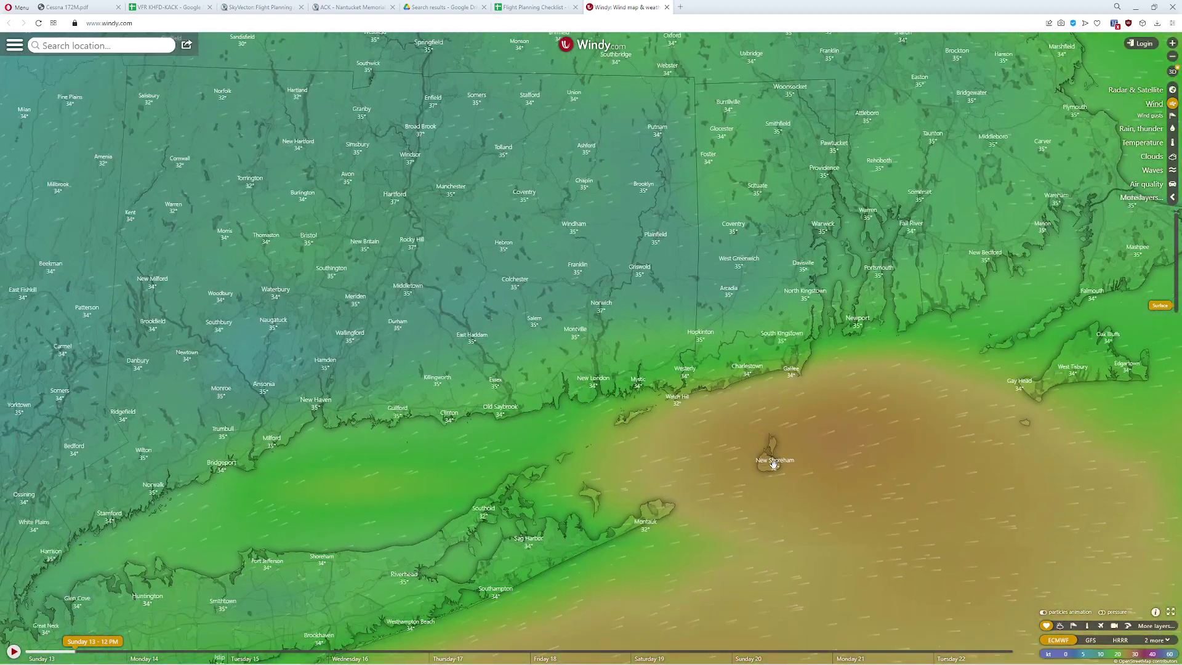
drag(905, 441, 499, 404)
Step: Examine the forecast for a point off Newport on Tuesday 15 at 10 AM, including its meteogram, and close Windy
click(447, 317)
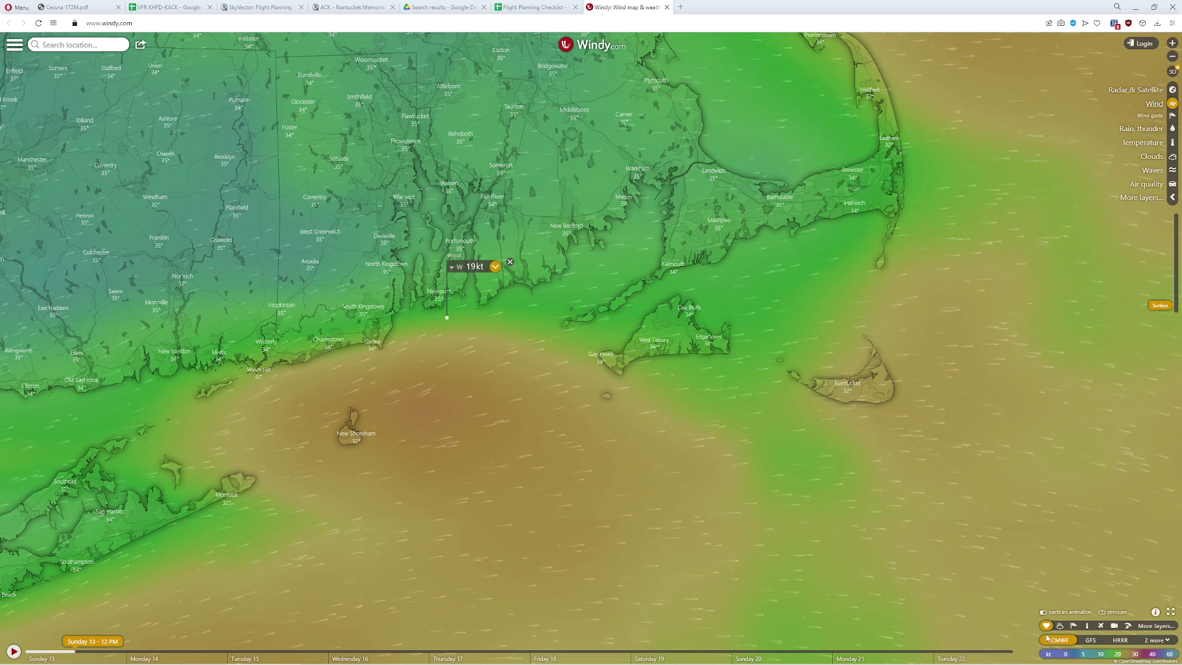
click(475, 280)
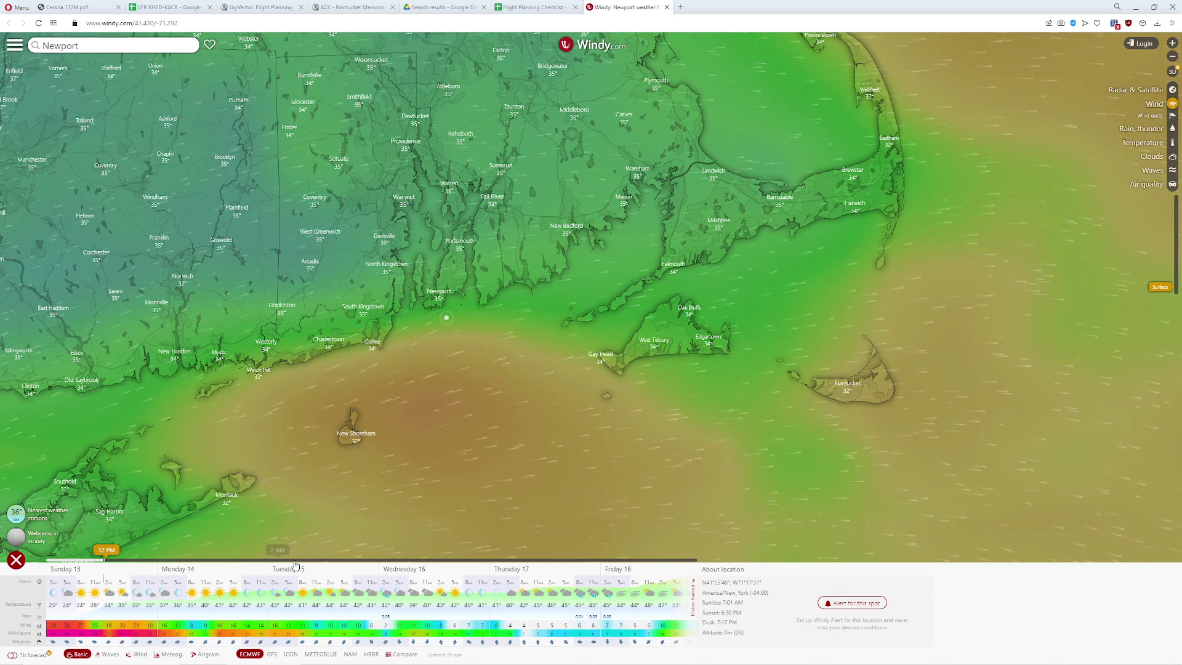
click(316, 561)
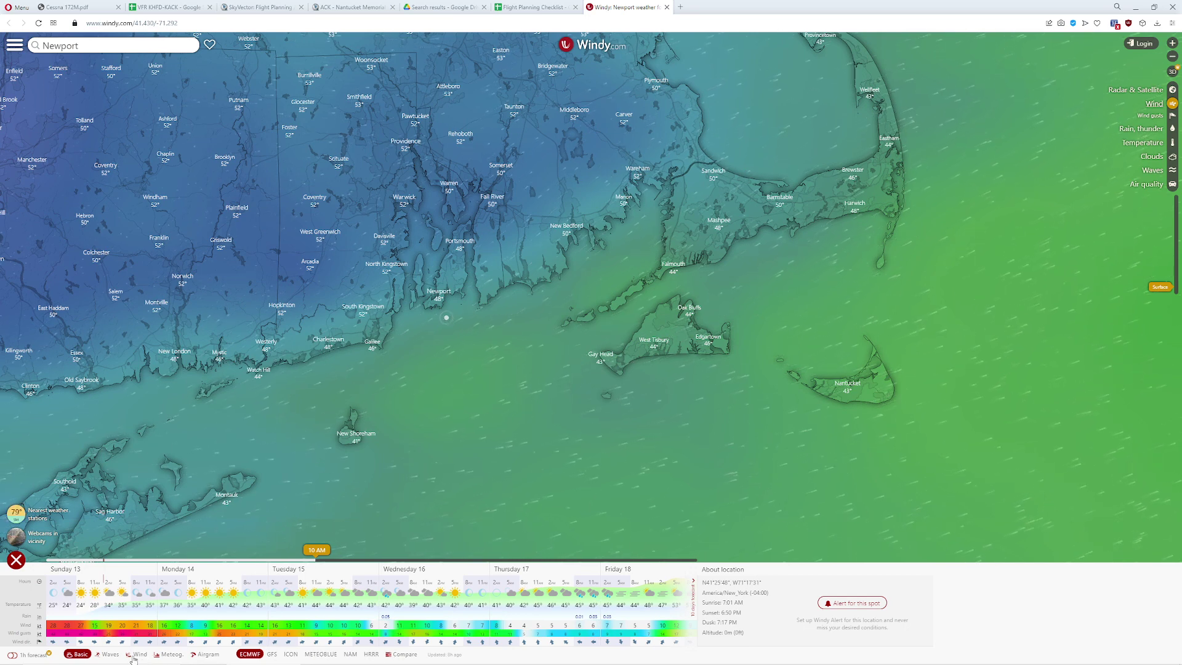
click(170, 654)
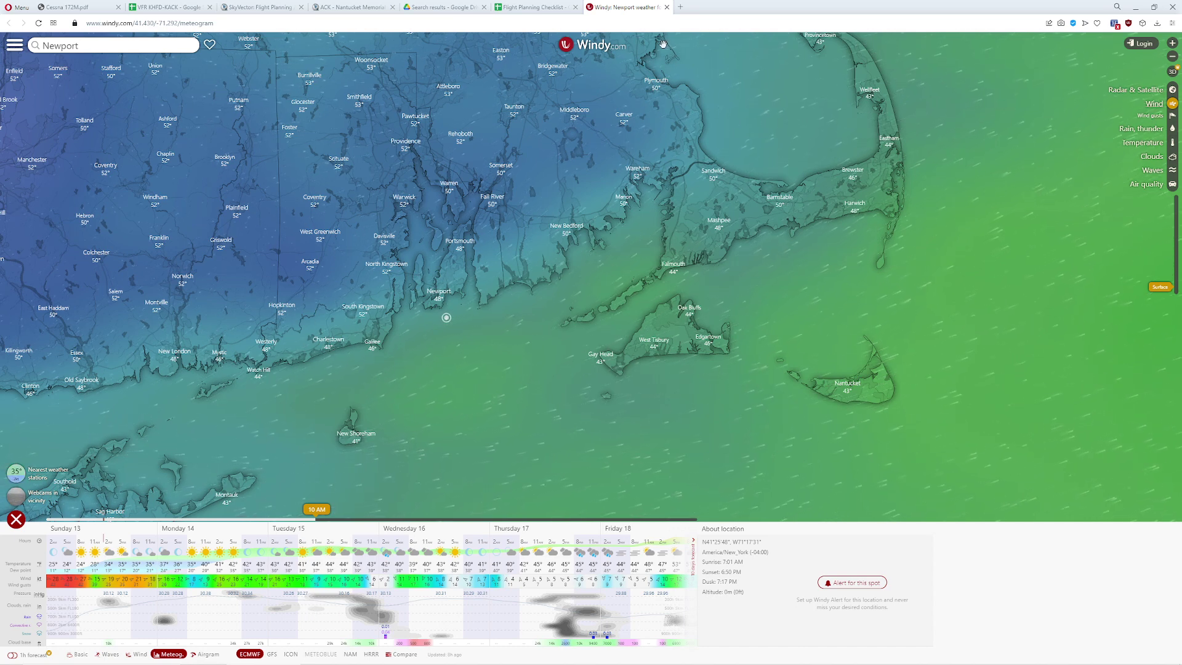
middle_click(611, 8)
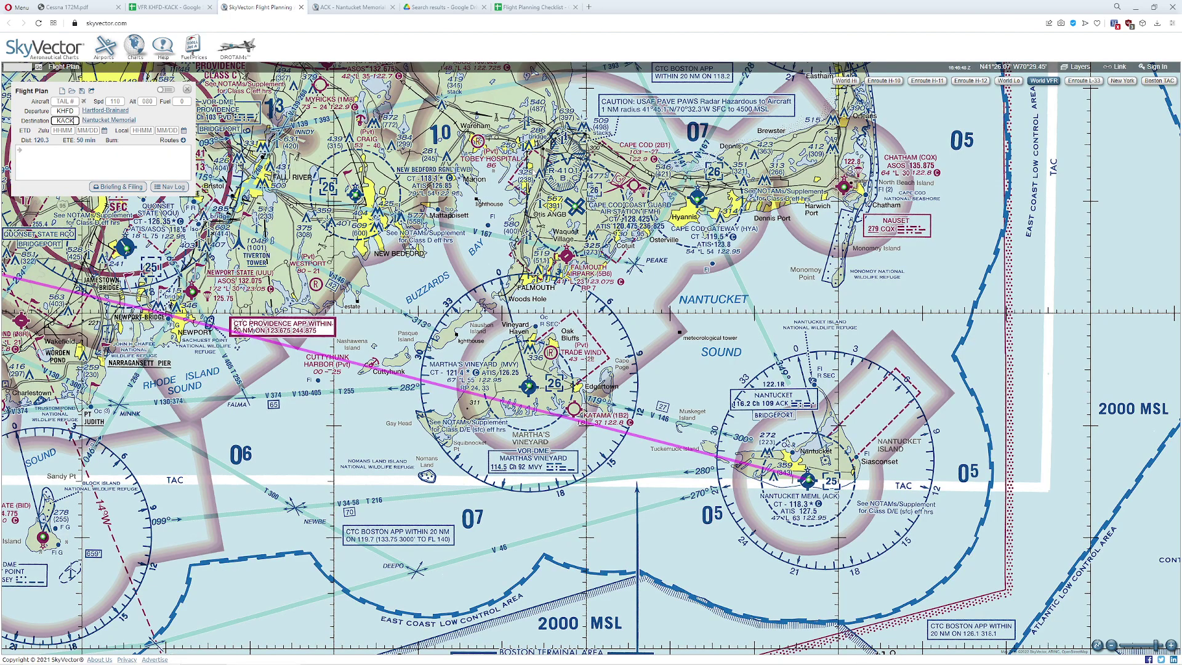
Step: Look at the VFR KHFD-KACK navigation log, and return to the checklist's items on clearing obstacles and selecting checkpoints
click(176, 8)
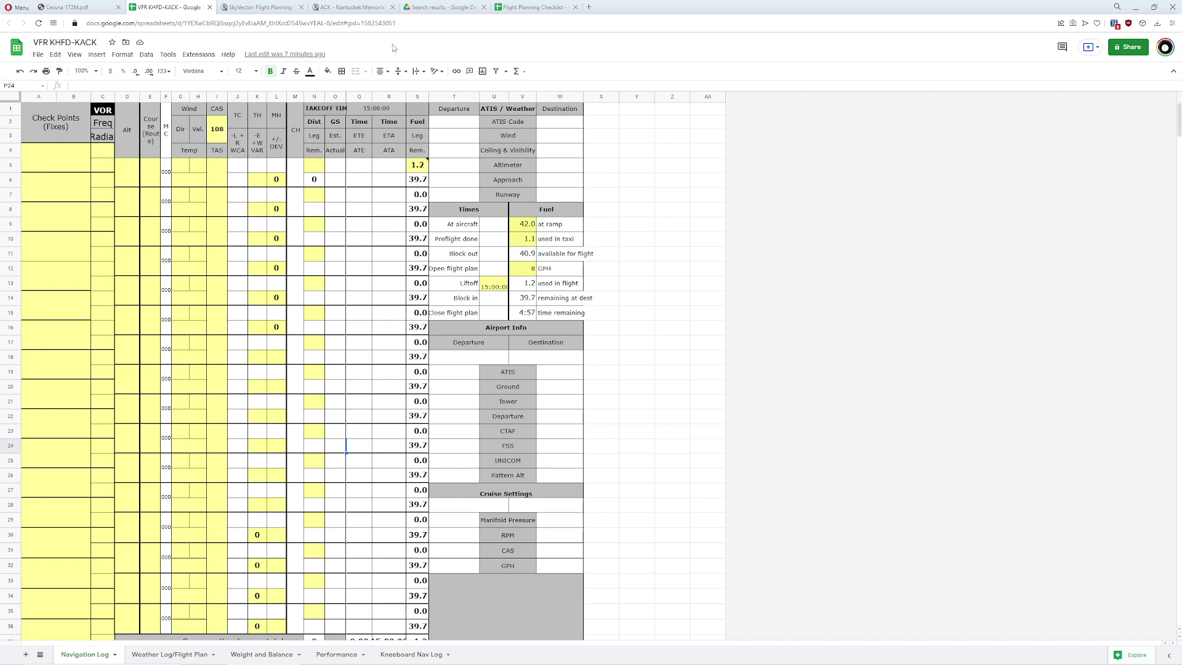
click(506, 8)
click(169, 222)
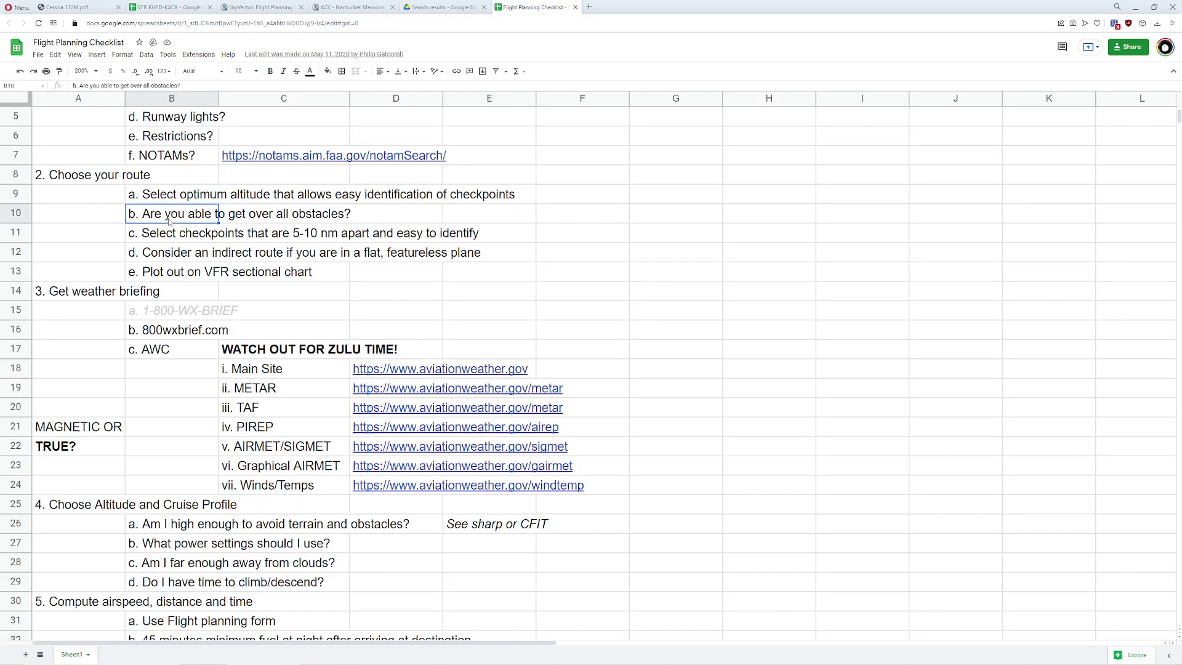
click(168, 242)
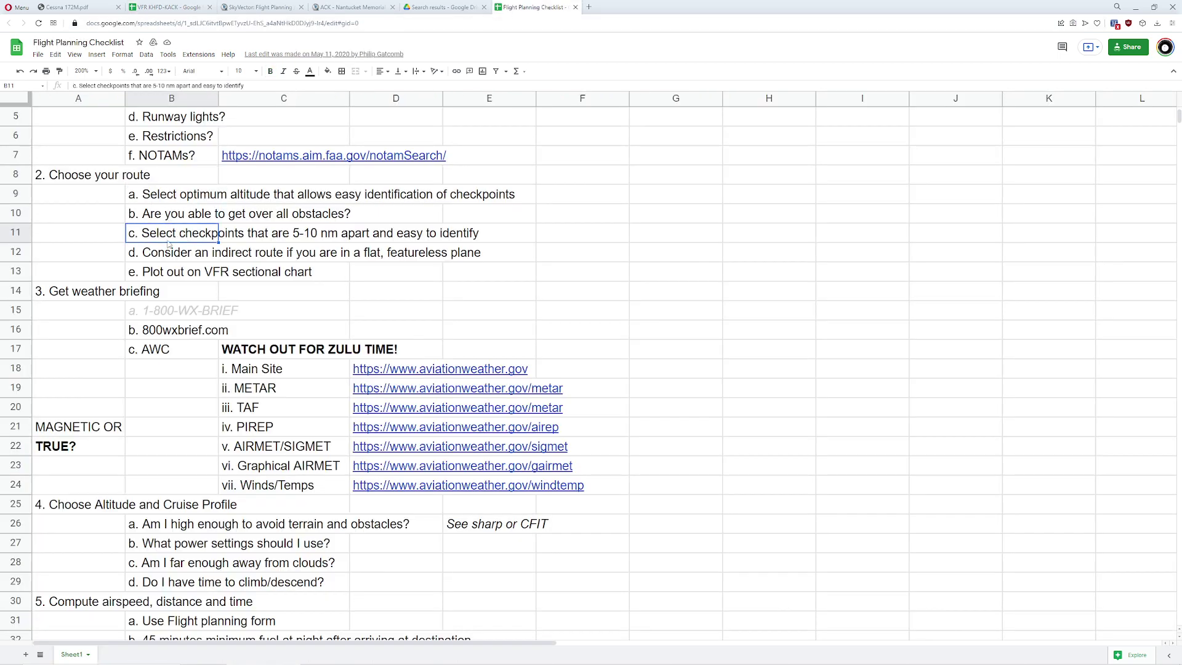
Step: Read the checklist items on indirect routes and sectional plotting, and view the Hartford part of the course on the SkyVector chart
click(172, 257)
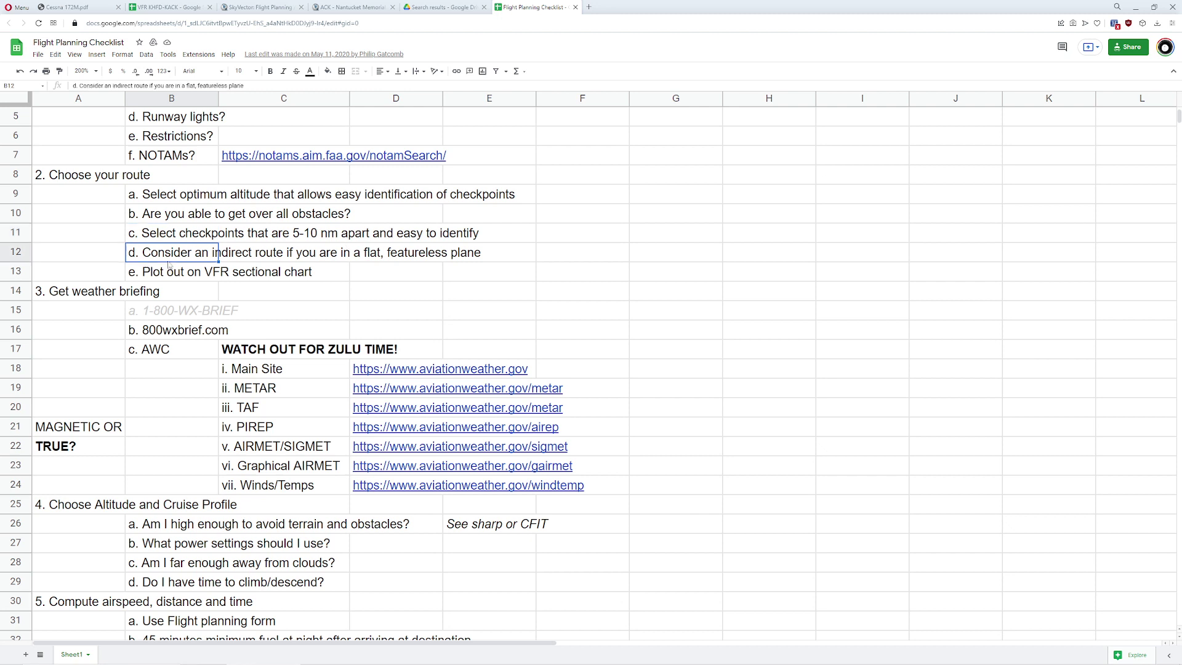
click(163, 277)
click(166, 7)
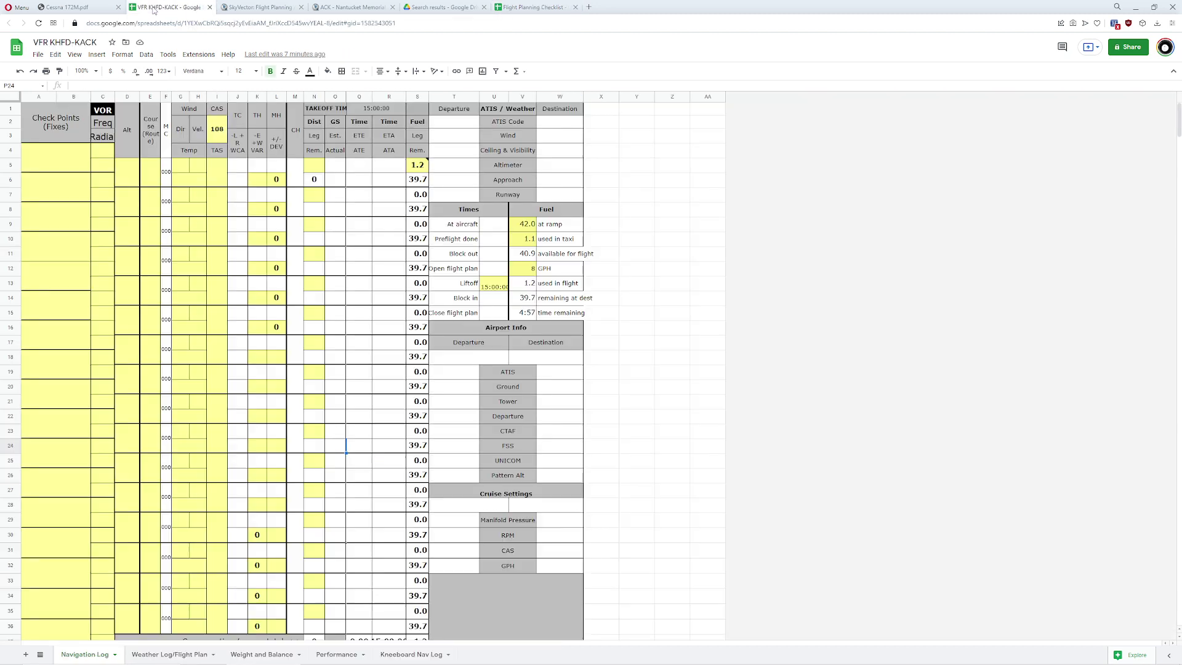
click(258, 7)
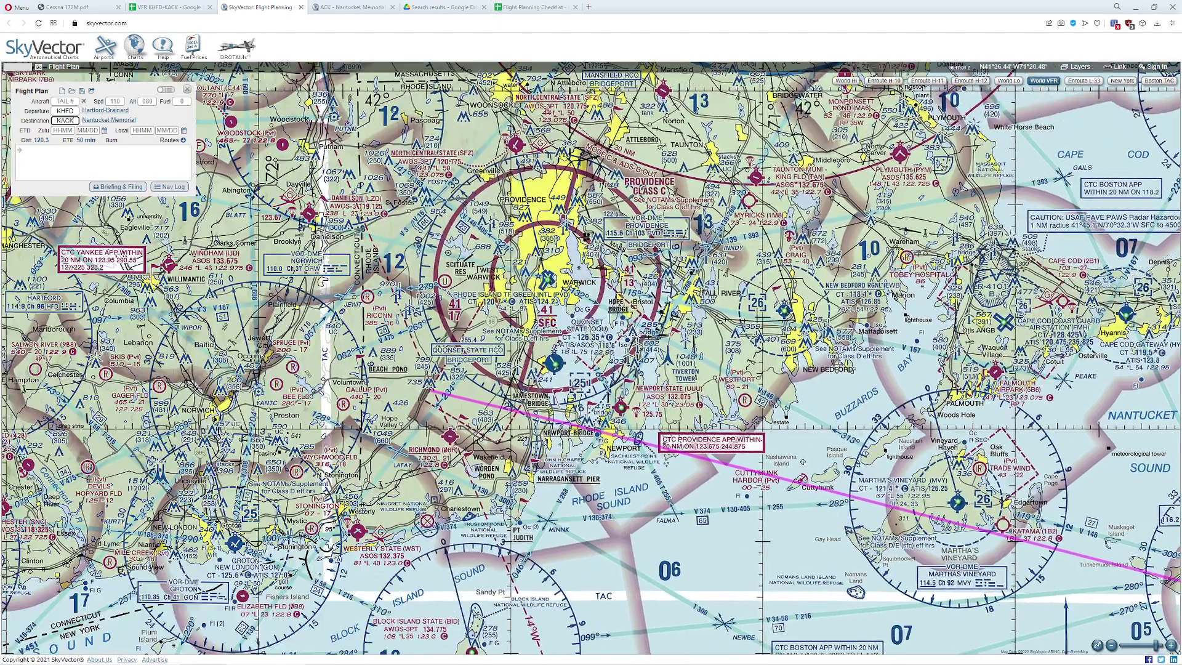
drag(243, 290, 672, 349)
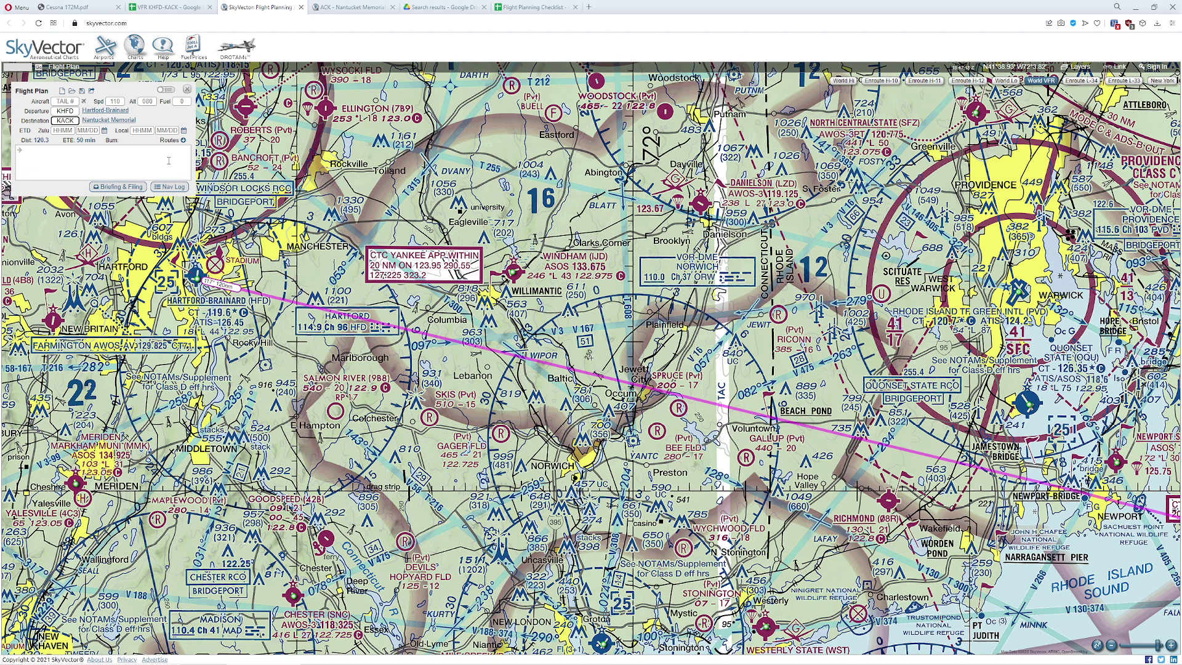
key(ctrl+Tab)
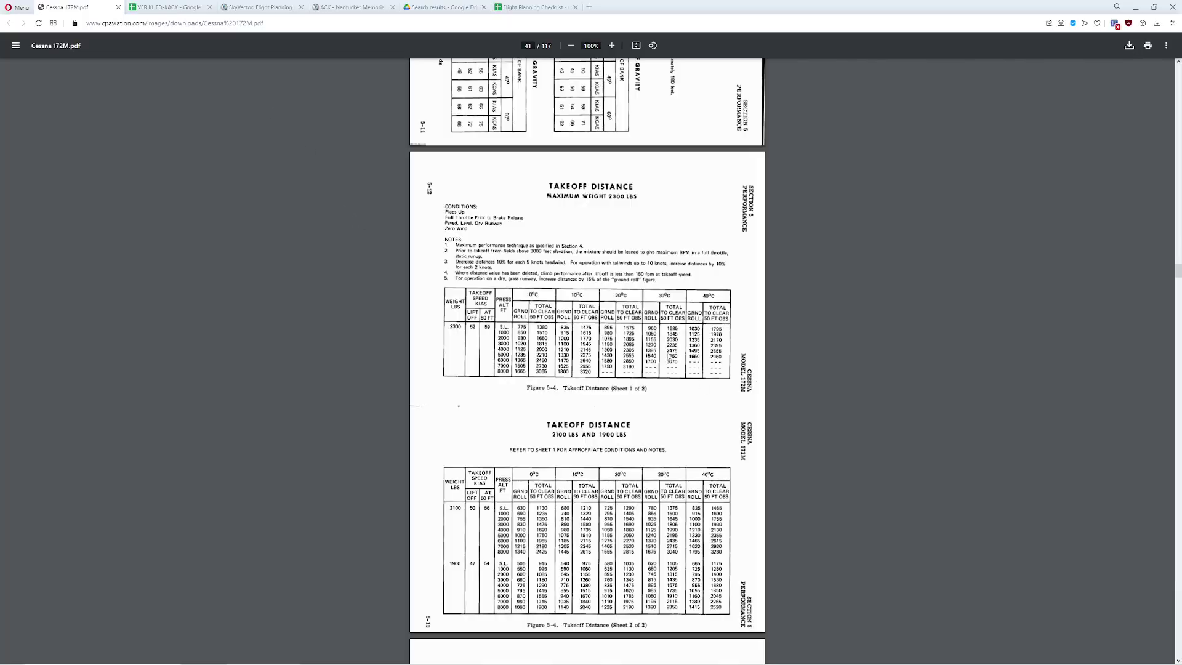
click(348, 8)
click(440, 7)
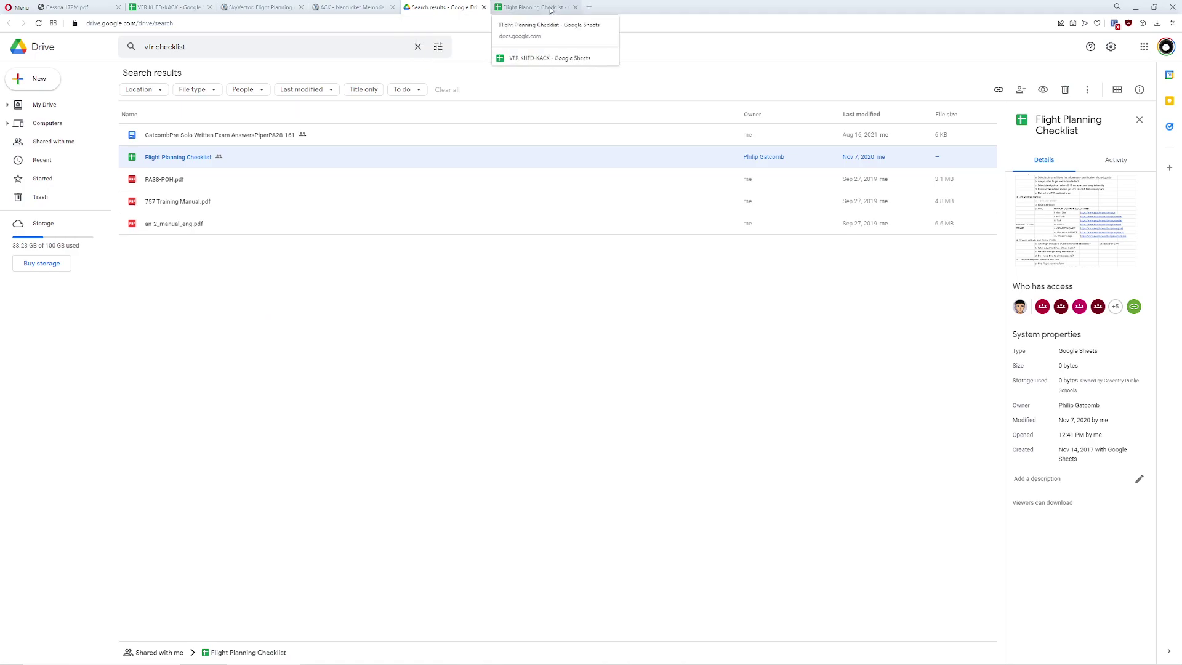
click(259, 7)
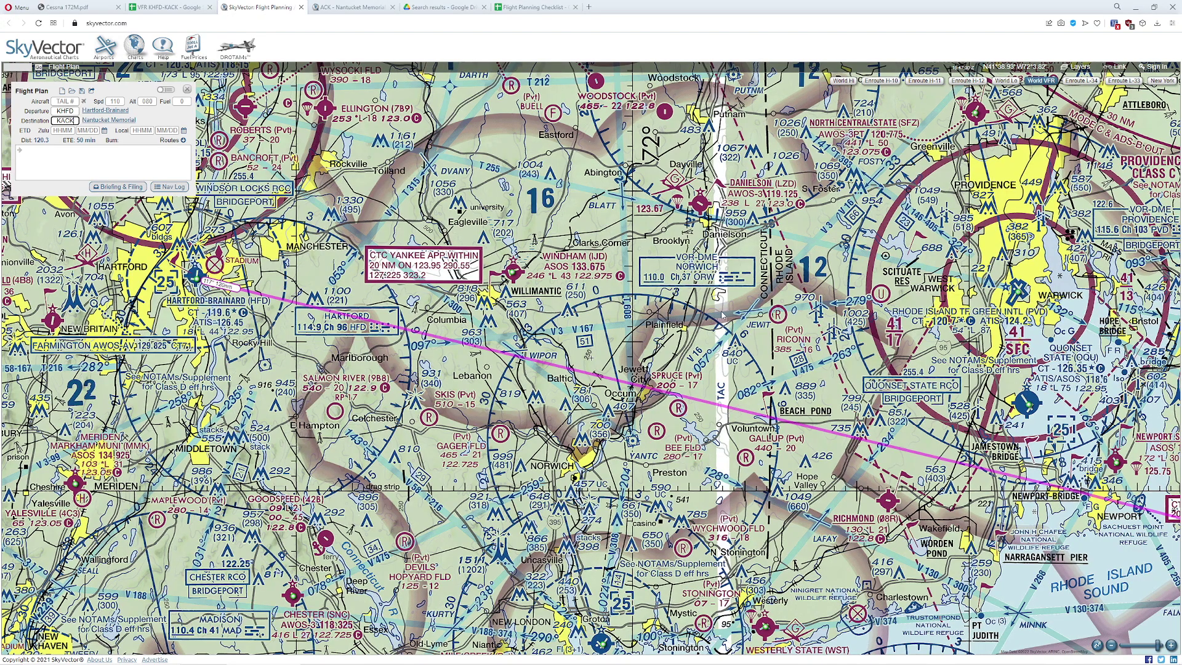
drag(721, 311, 699, 318)
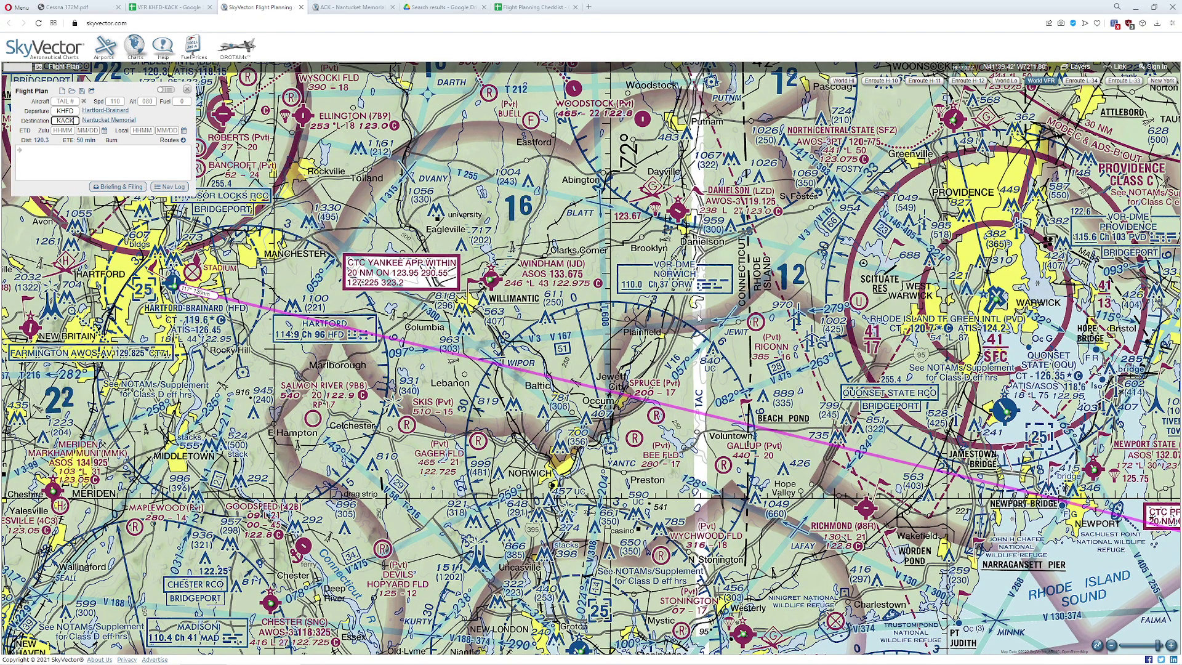
scroll(698, 318, down, 2)
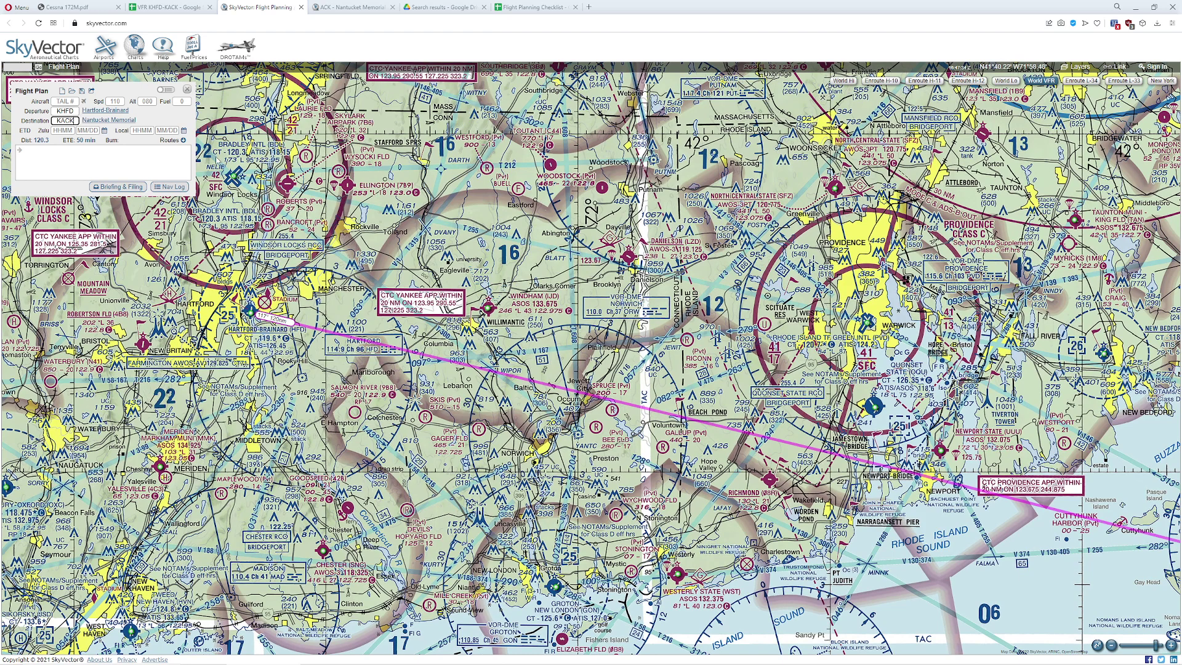
Step: Set the flight plan's speed to 116 and its local departure time to 1100 on 03/15
mouse_move(104, 110)
scroll(115, 101, up, 6)
scroll(634, 273, down, 1)
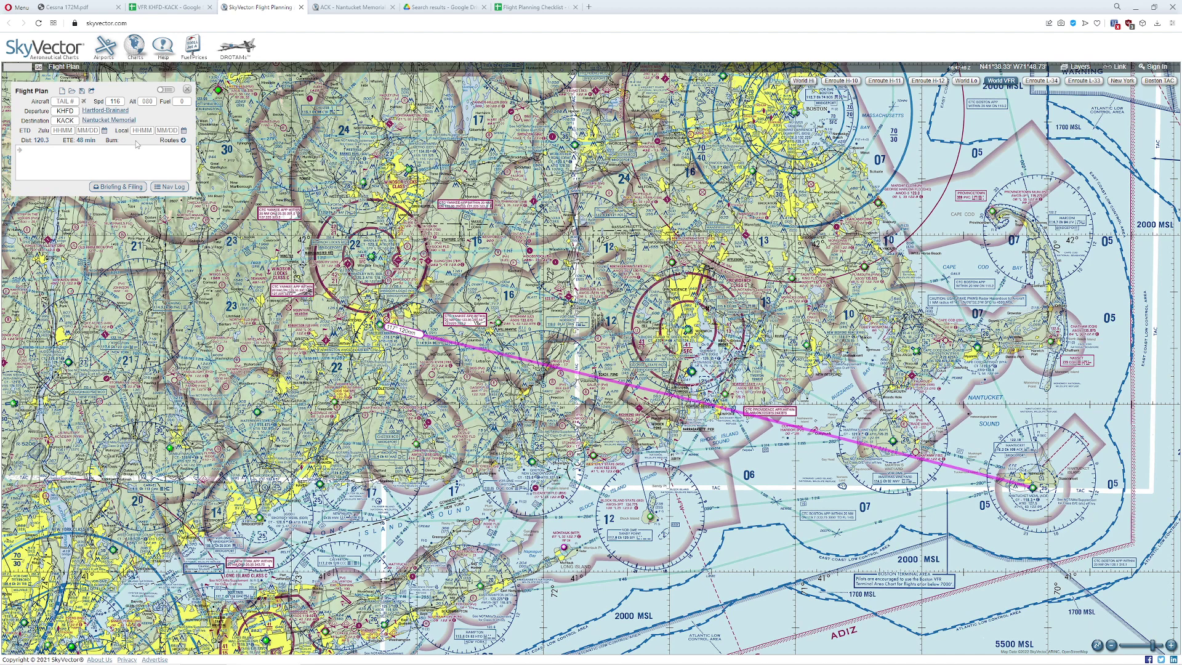
click(139, 130)
text(1100)
text(03/15)
mouse_move(175, 114)
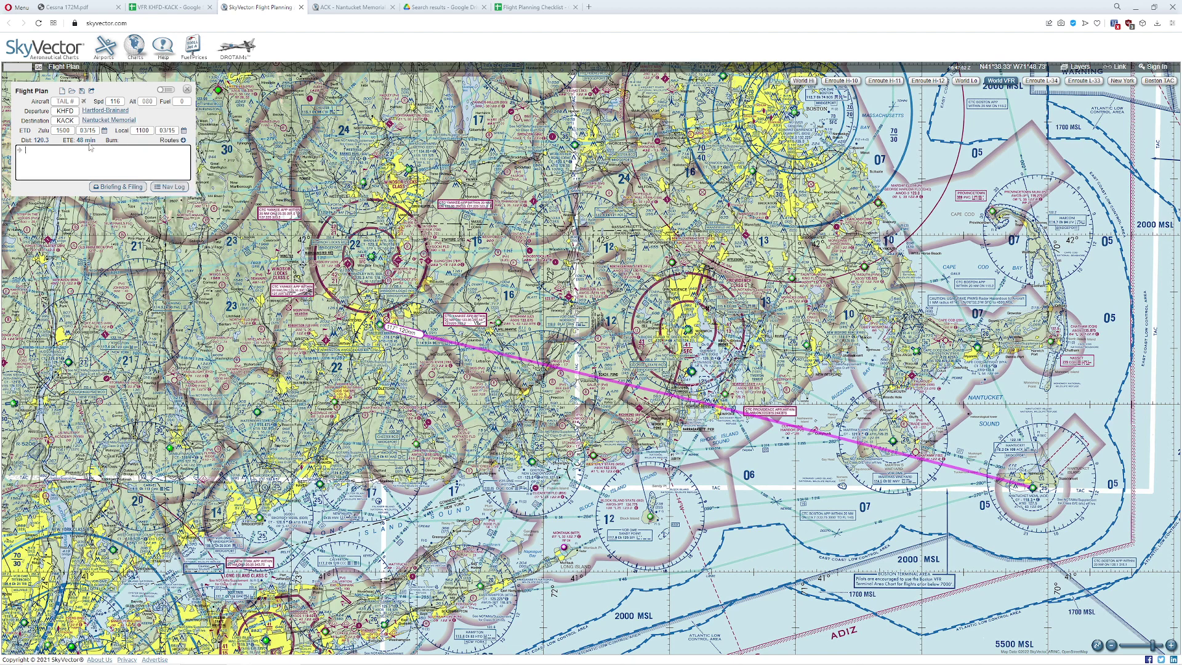
Step: Set the flight plan's altitude to 075
click(114, 101)
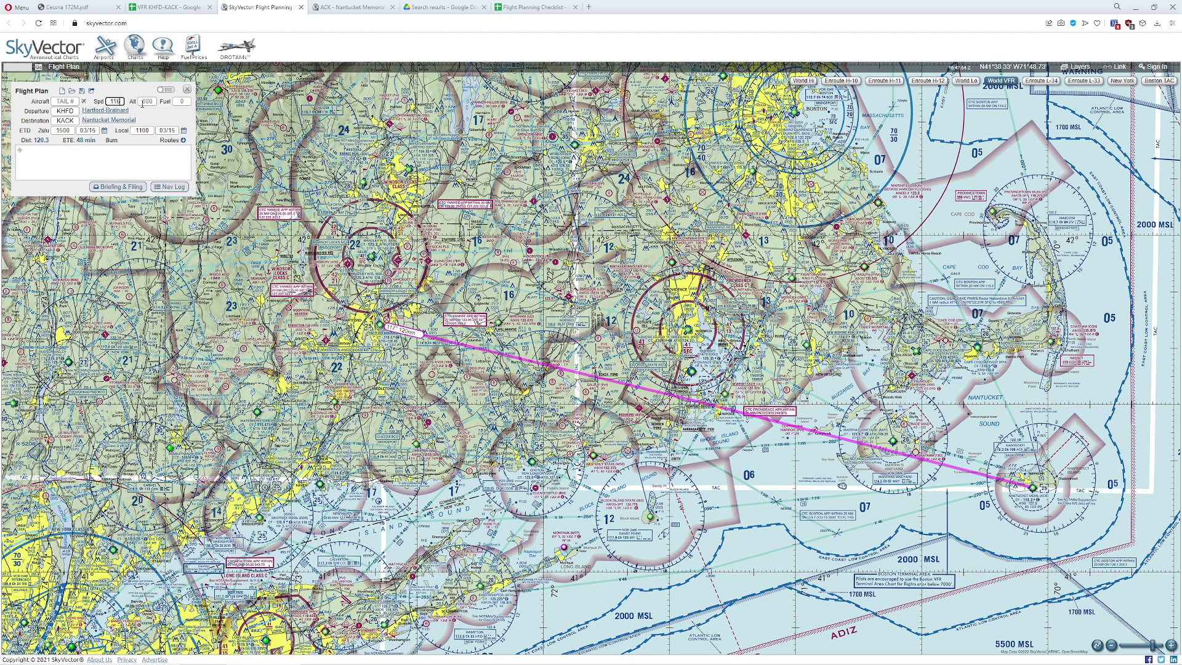
click(143, 101)
text(035)
key(BackSpace)
text(5)
Step: Open Calculator and multiply 1.5 by 1000
key(XF86Calculator)
text(1.5)
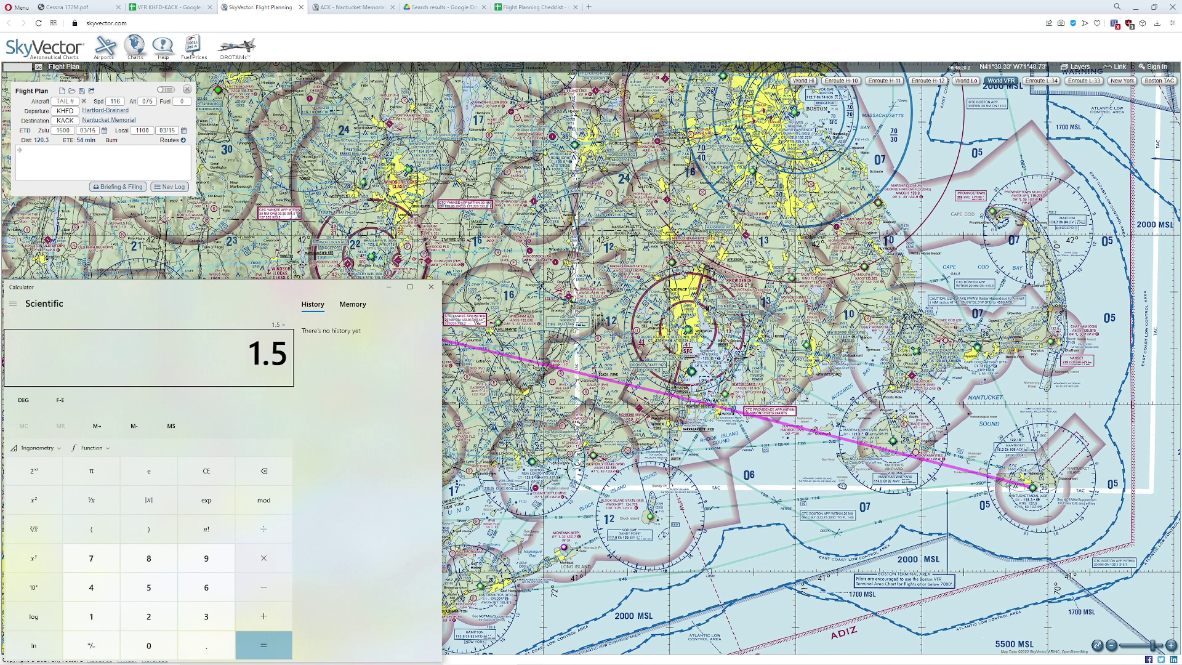
text(*1000)
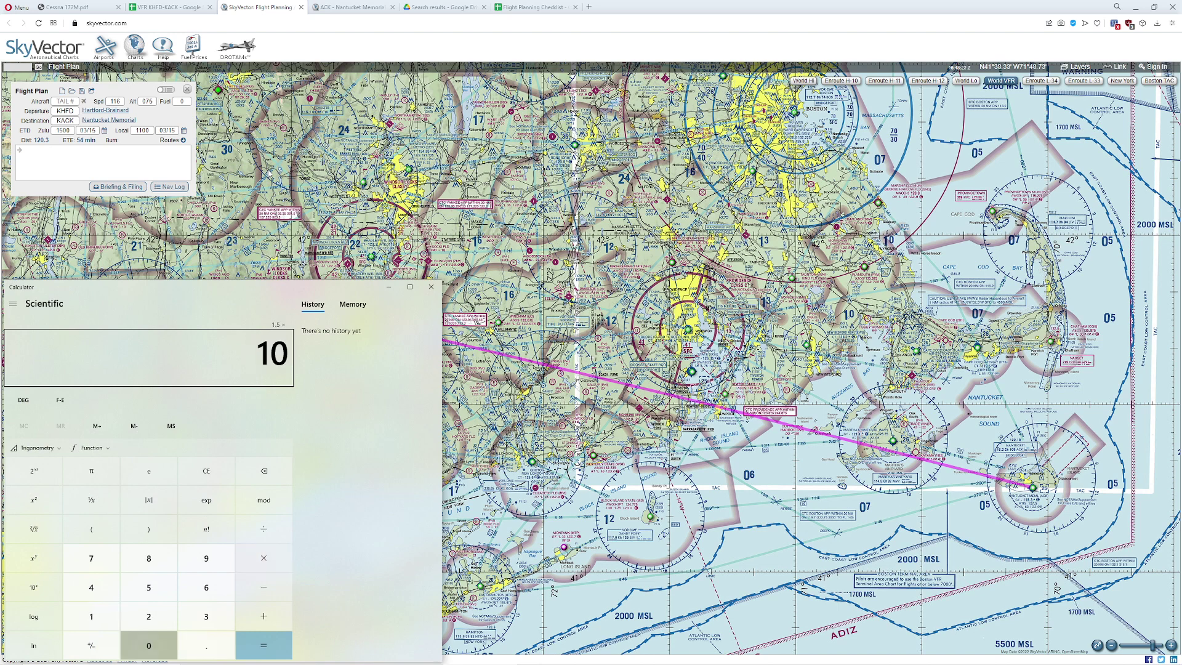
key(Return)
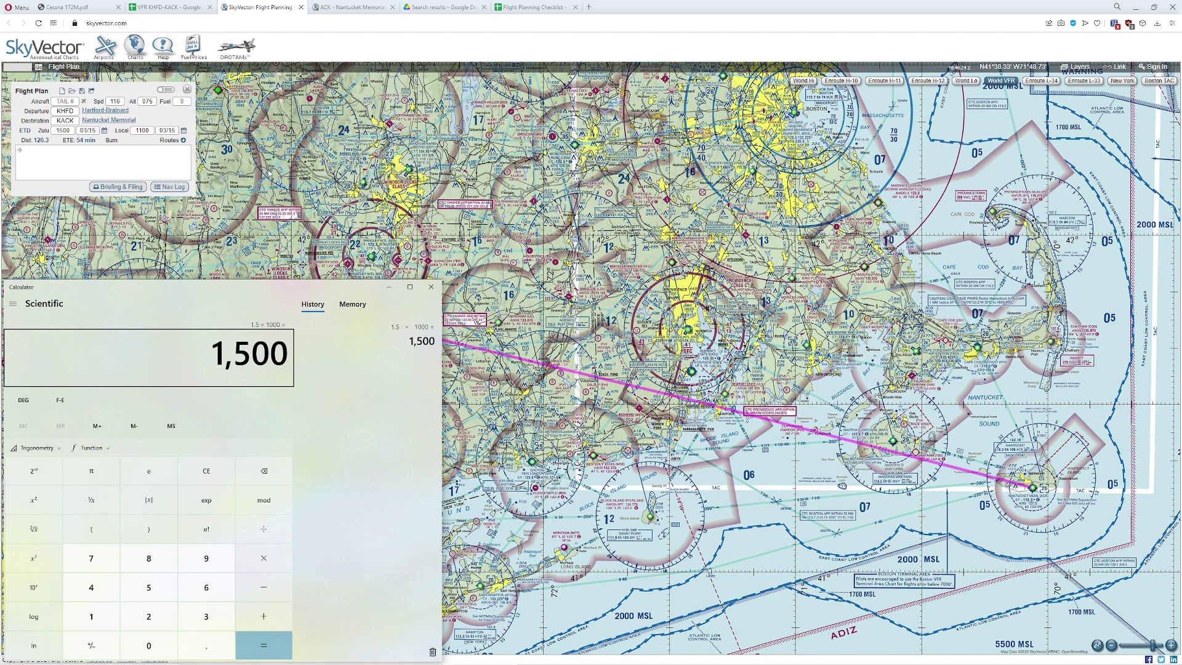
Step: Divide 7500 by 1000, multiply the result by 1.5, and close Calculator
text(750/1)
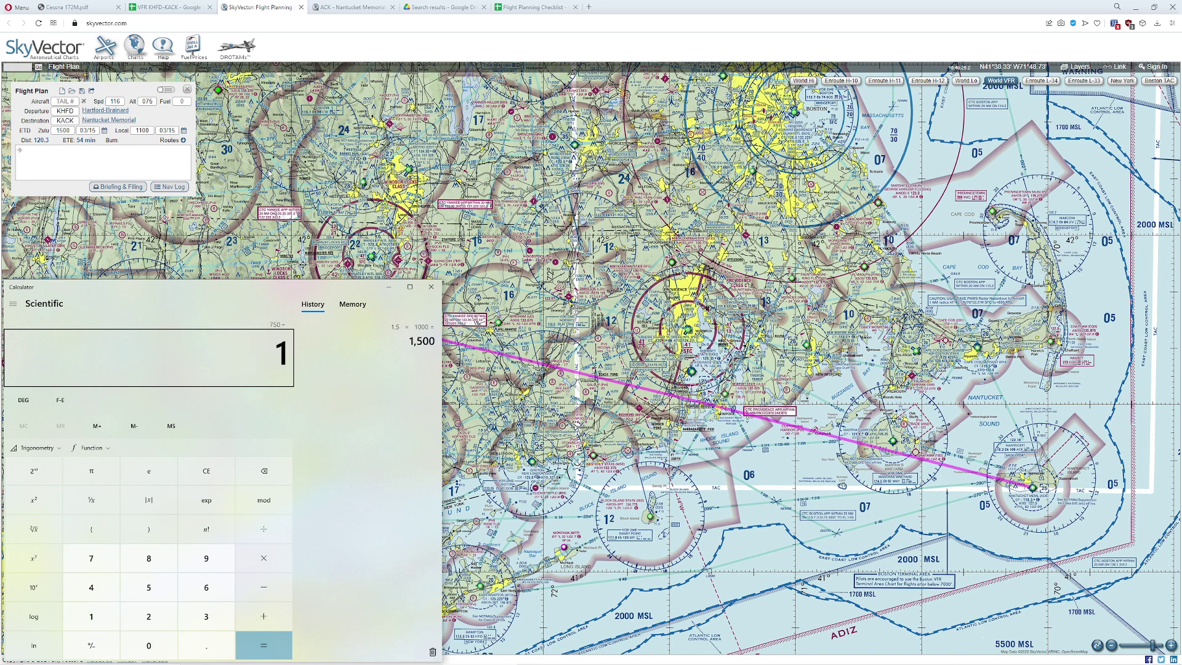
key(Escape)
text(7500)
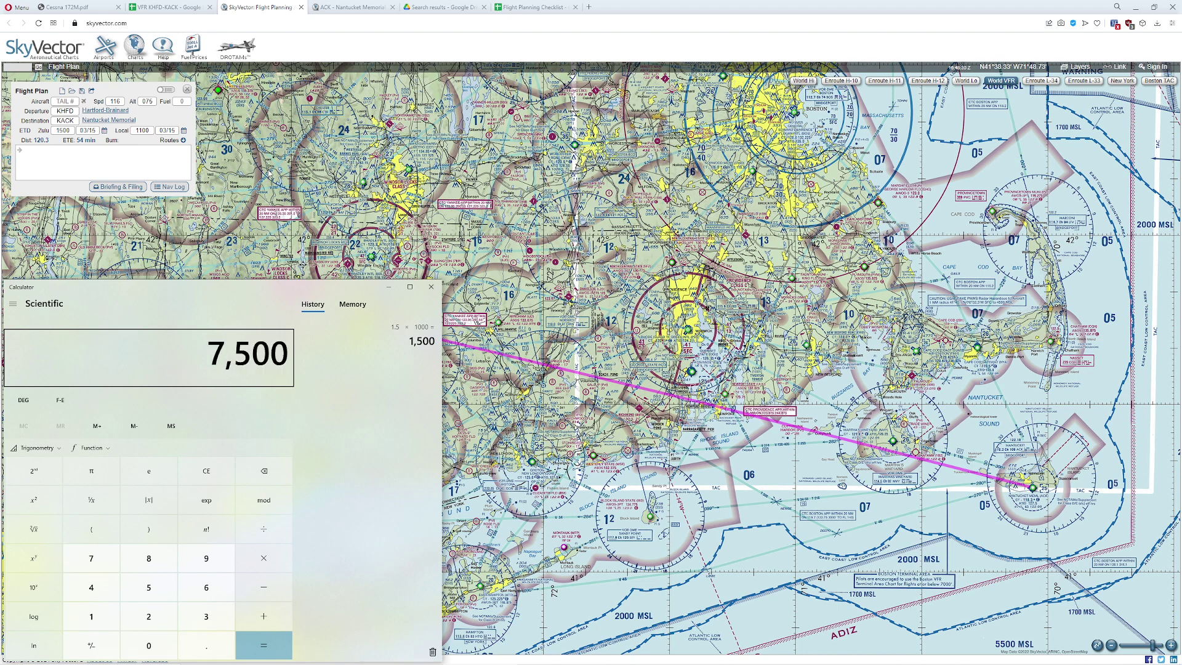
text(/1000=*1.)
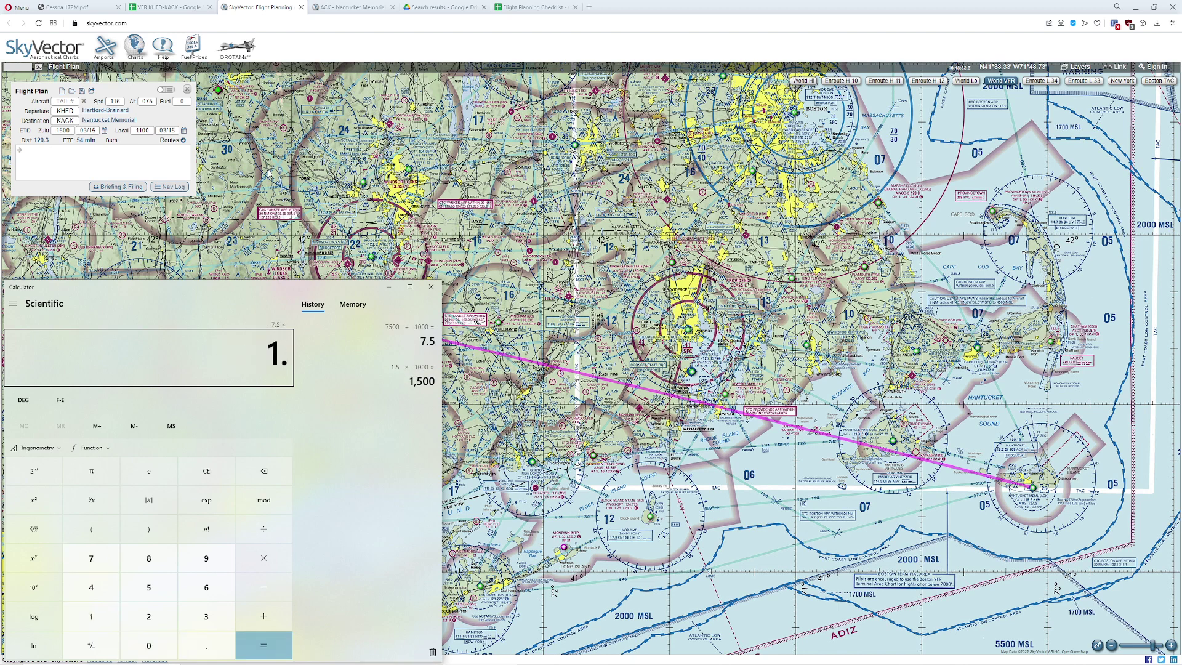
text(5=)
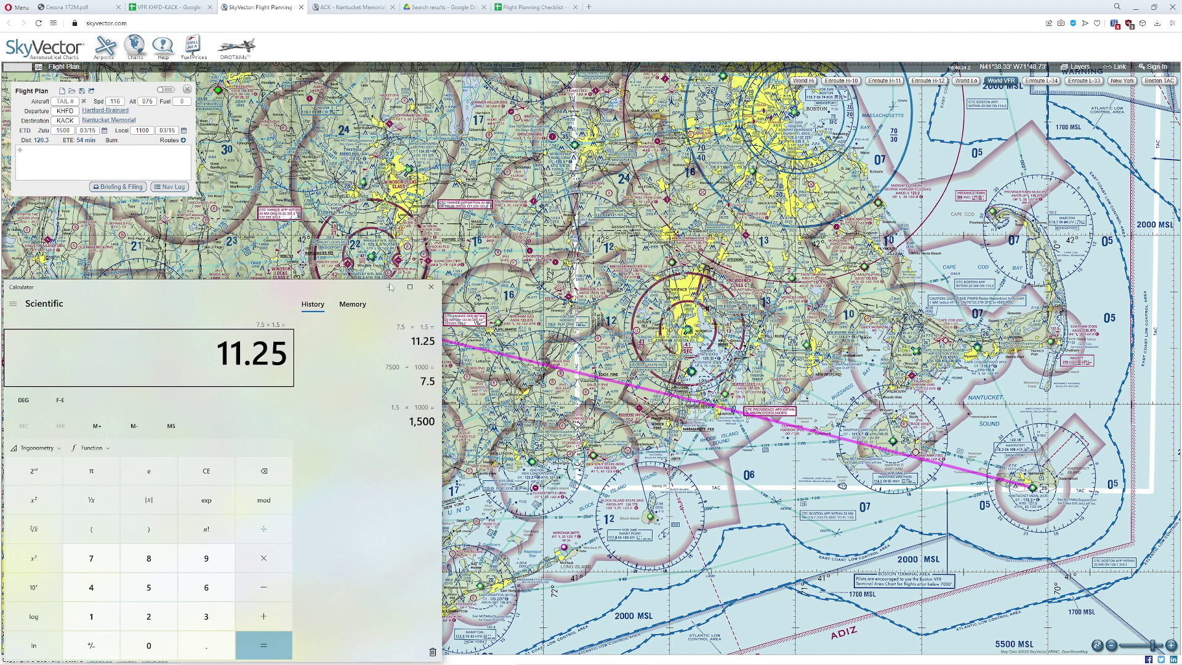
click(429, 290)
Step: Add GPS waypoints on the course just past Katama airport and at the western end of Nantucket Island
scroll(746, 314, up, 2)
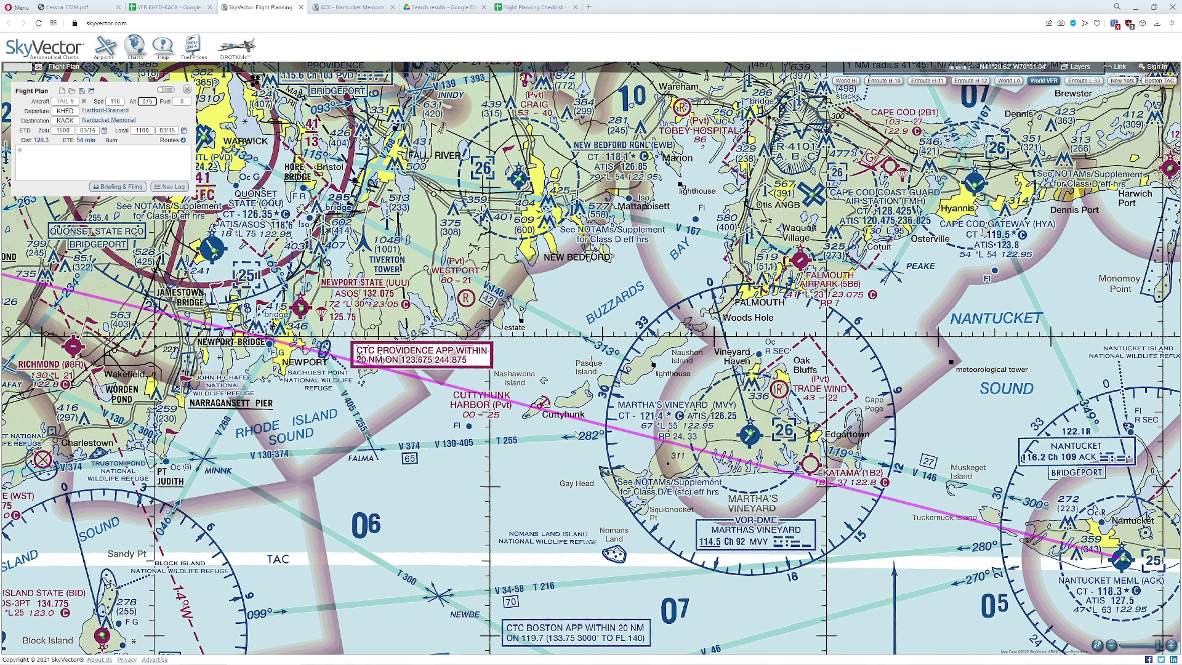
drag(576, 435, 422, 343)
drag(734, 431, 600, 415)
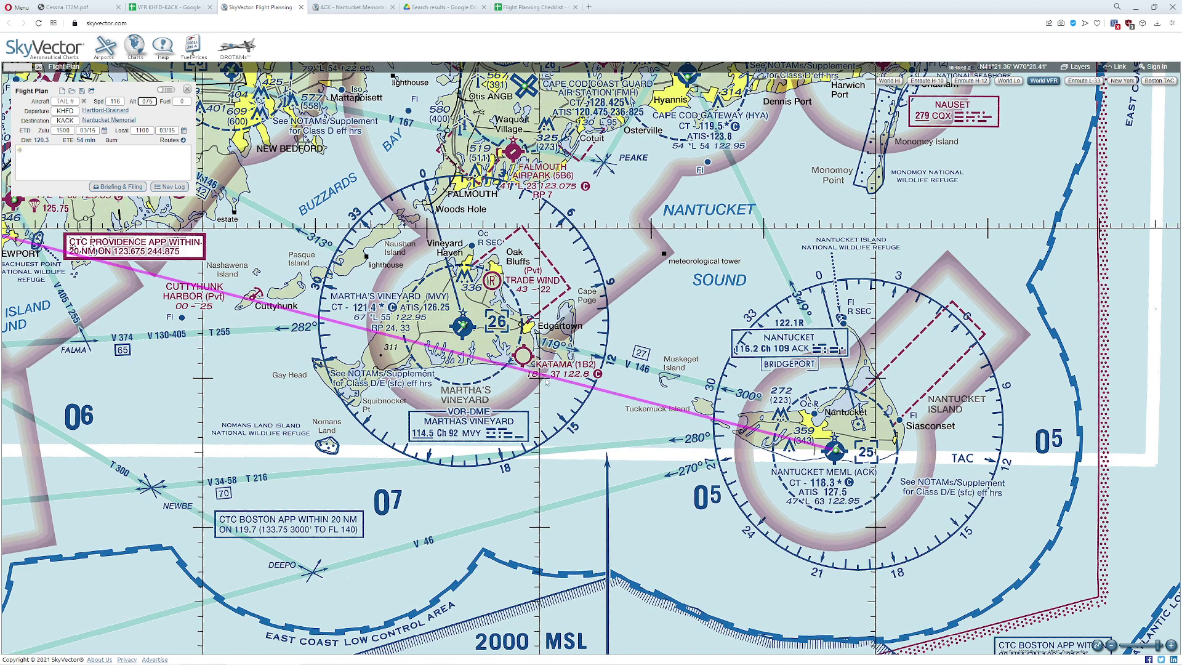
click(565, 385)
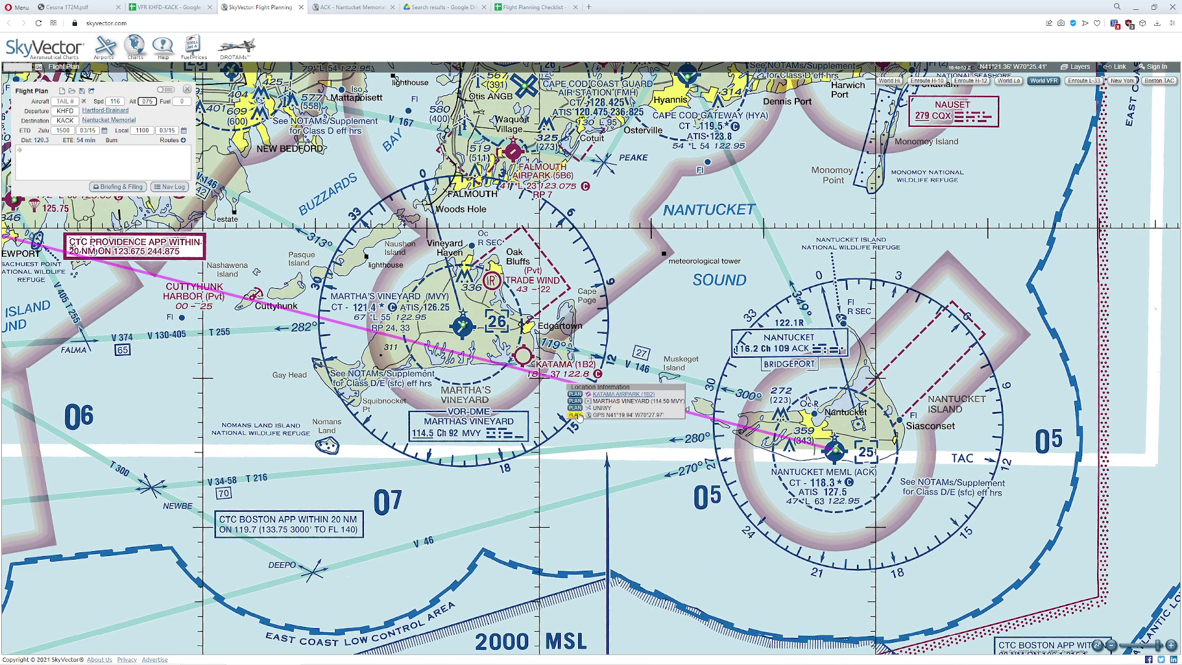
click(575, 415)
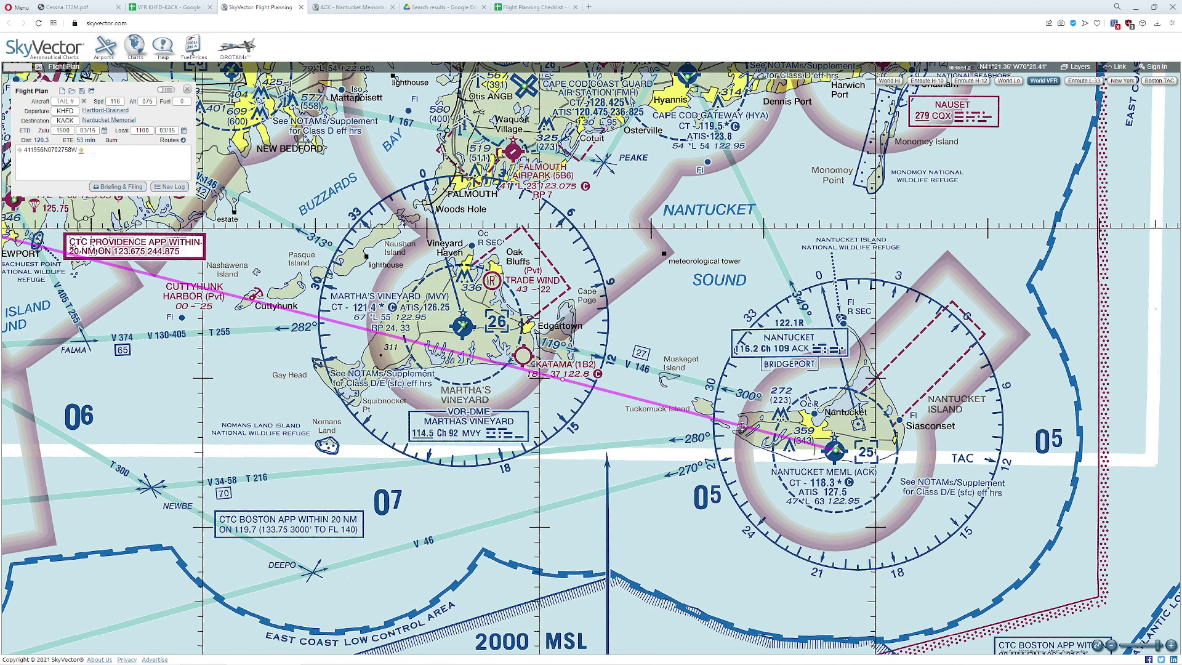
mouse_move(741, 424)
mouse_down()
mouse_move(752, 459)
mouse_move(742, 425)
mouse_up()
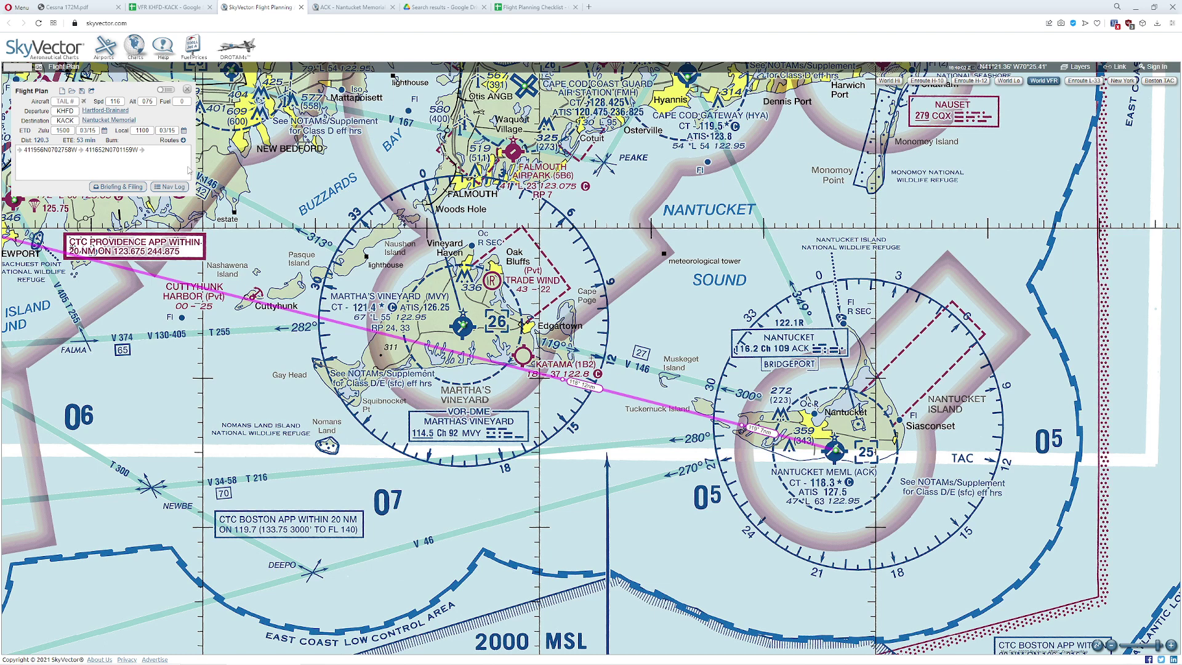
Step: Clear both GPS waypoints from the flight plan's route
click(189, 171)
key(ctrl+a)
key(Delete)
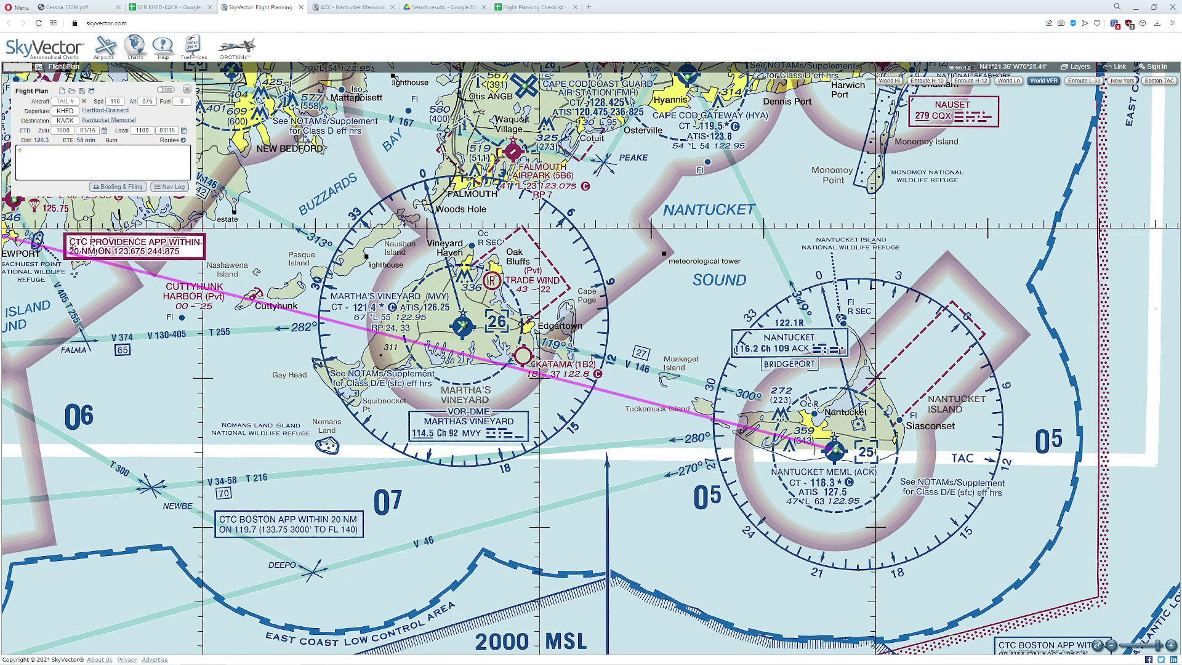
Step: Set the flight plan's altitude to 055 and check the course between Hartford and Nantucket on the chart
scroll(468, 230, down, 1)
drag(467, 230, 1016, 371)
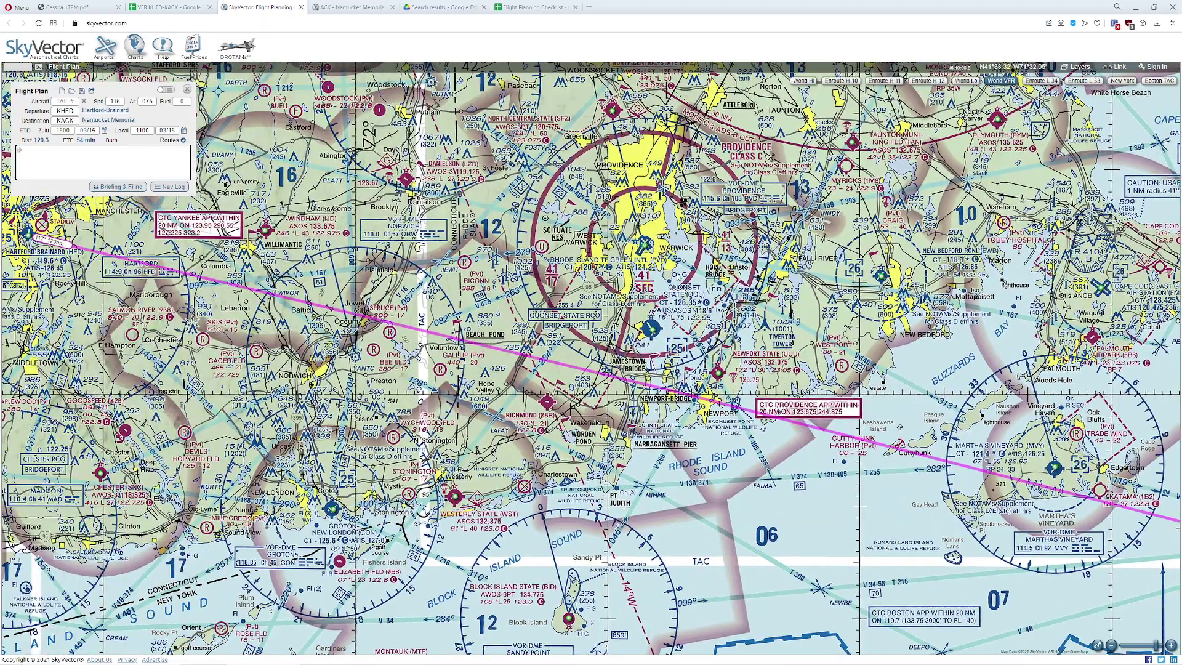
drag(603, 255, 684, 316)
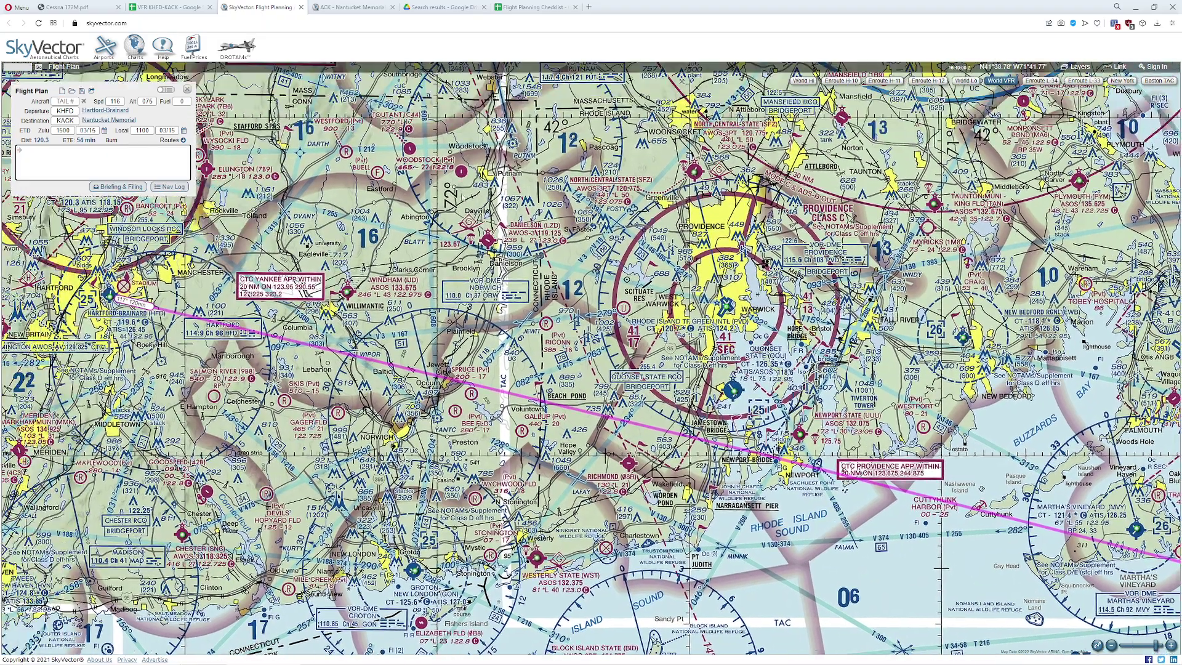
double_click(149, 101)
text(055)
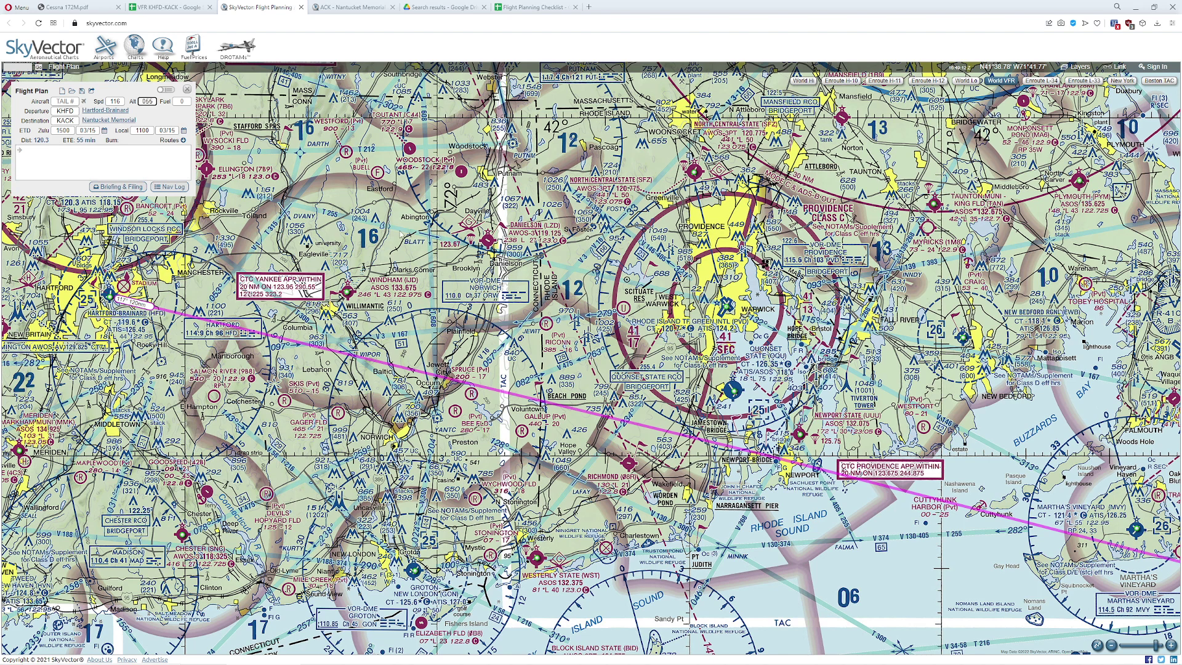
drag(512, 324, 592, 357)
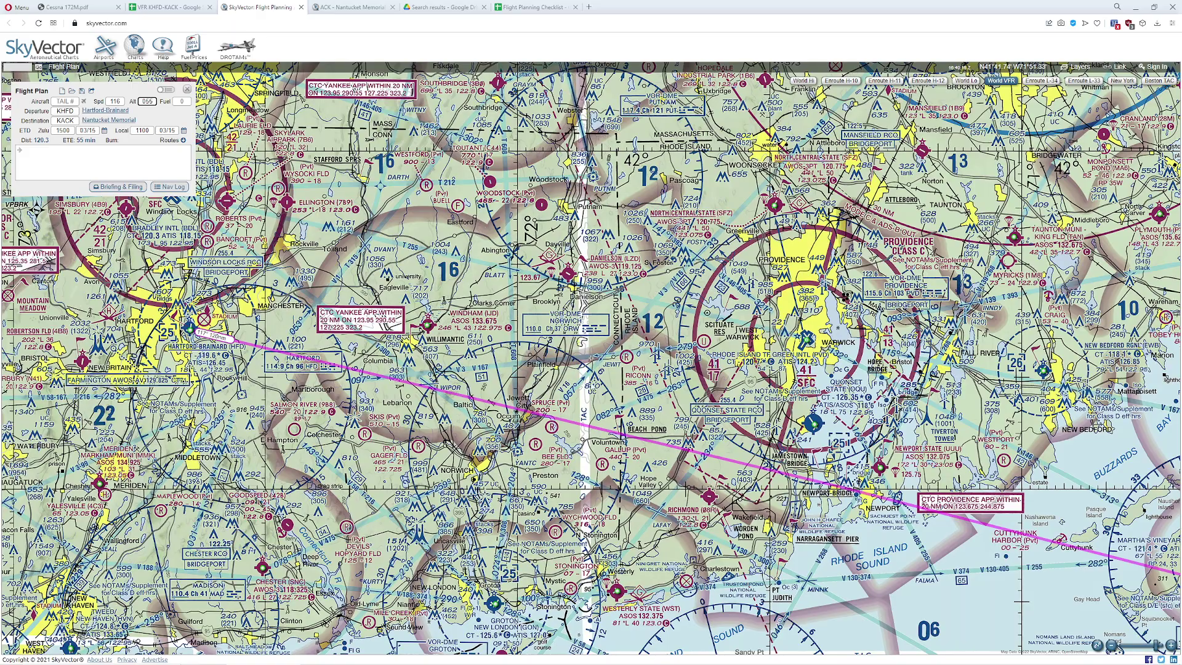
drag(665, 379, 264, 197)
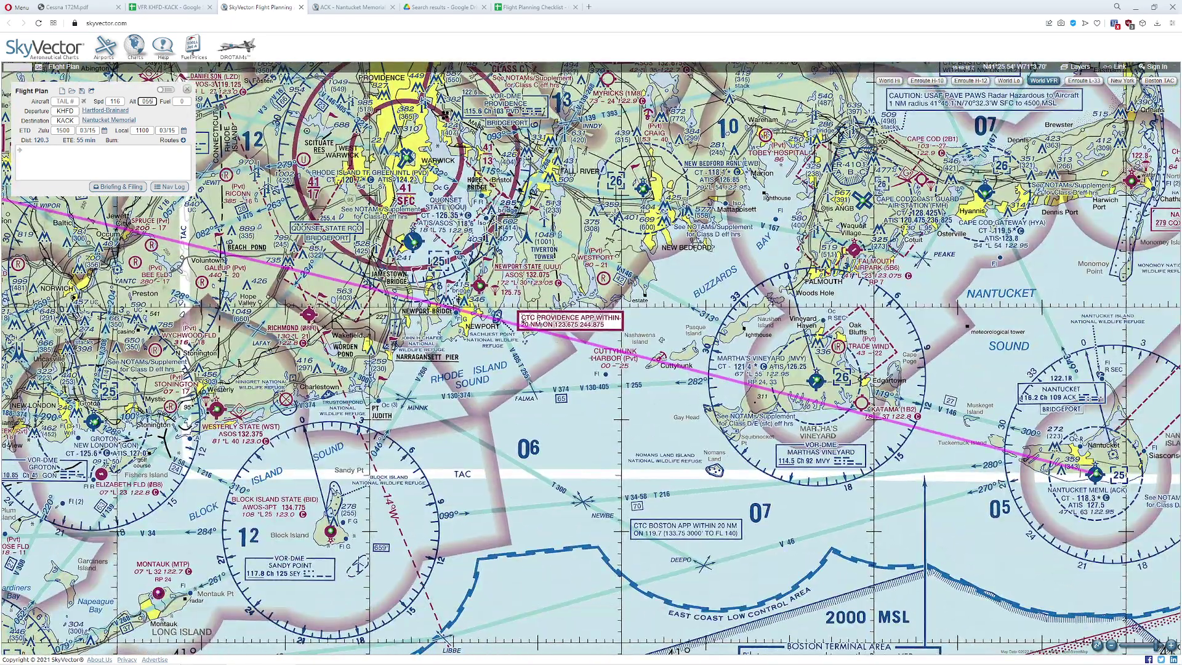
drag(616, 307, 959, 490)
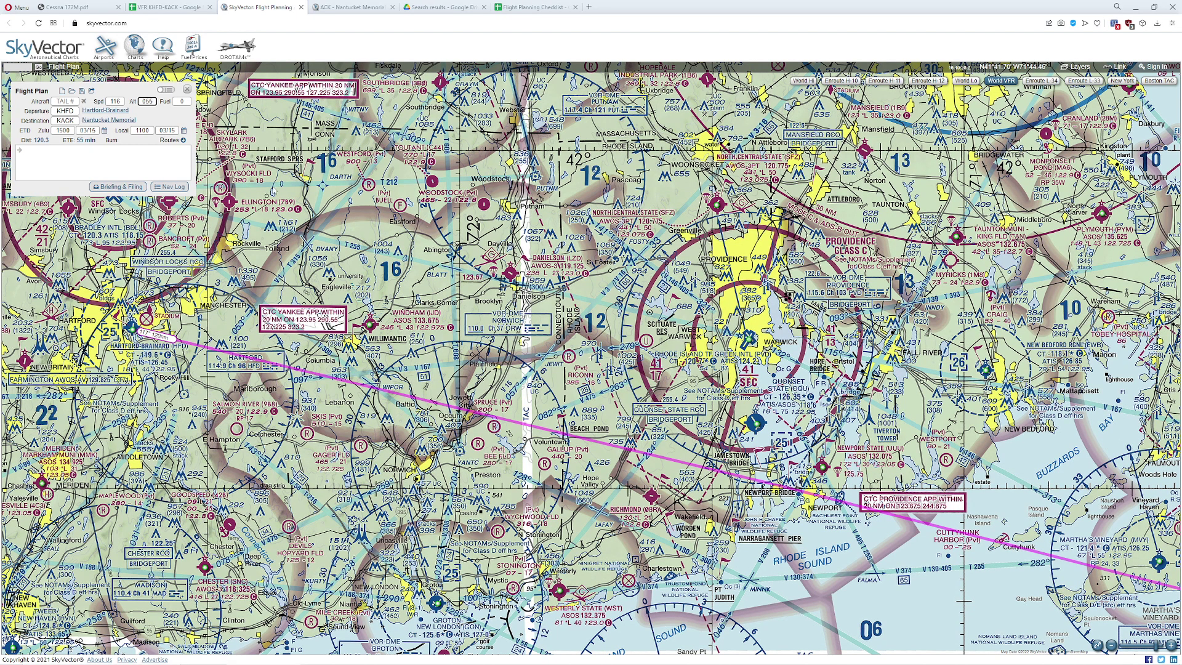
Step: Find the Time, Fuel, and Distance to Climb table in the Cessna 172M manual and enlarge it to 175%
click(92, 14)
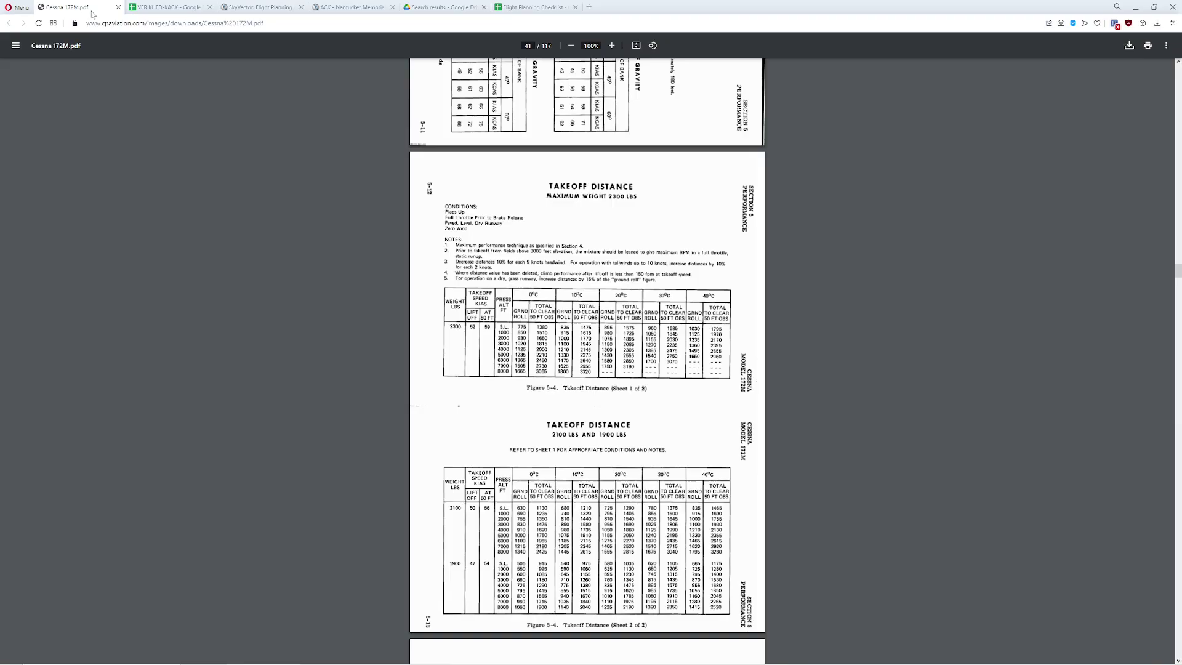
scroll(568, 355, down, 10)
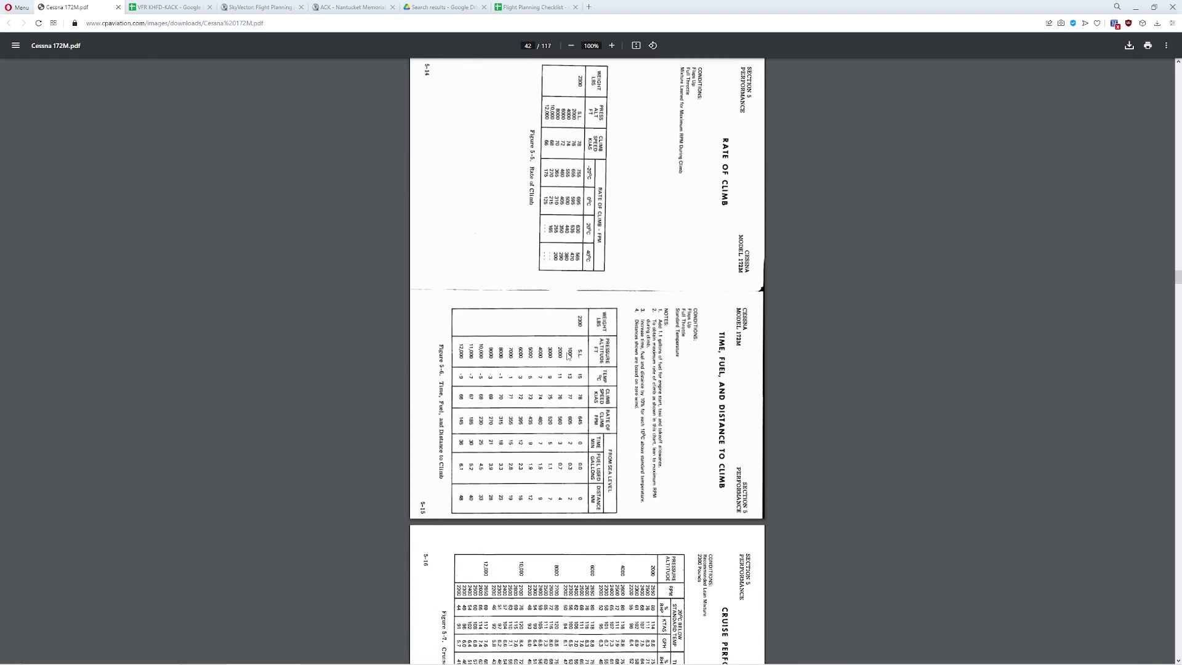
scroll(569, 356, down, 2)
click(611, 45)
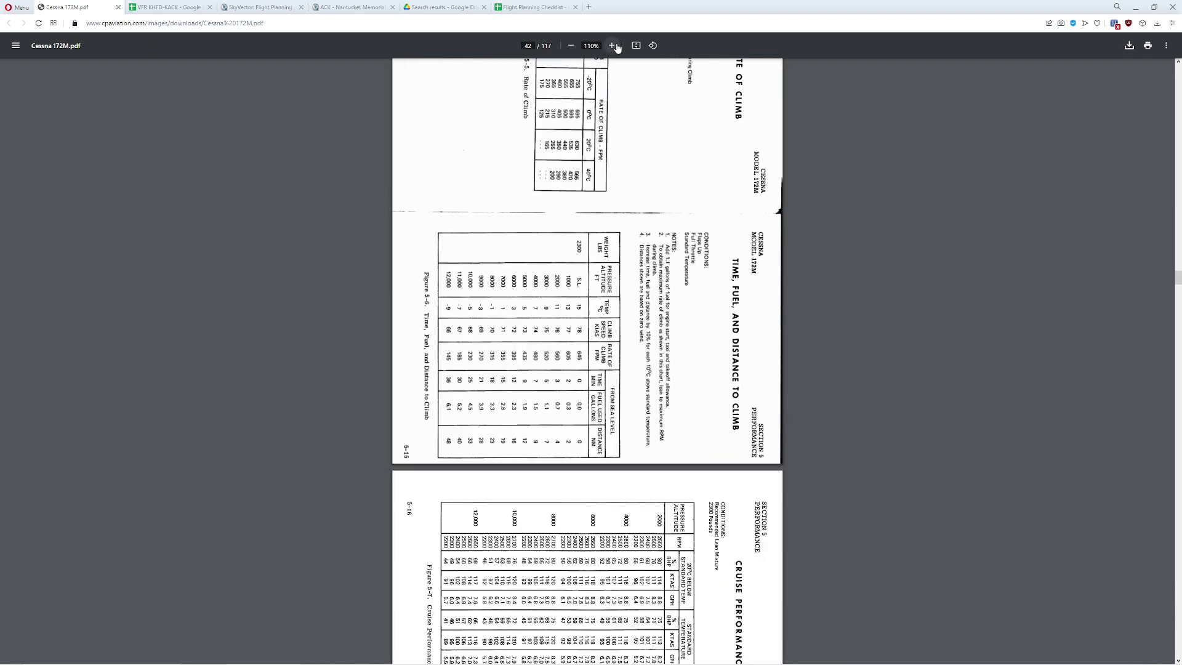
click(611, 45)
click(611, 45)
click(611, 45)
scroll(570, 354, down, 1)
scroll(570, 356, up, 1)
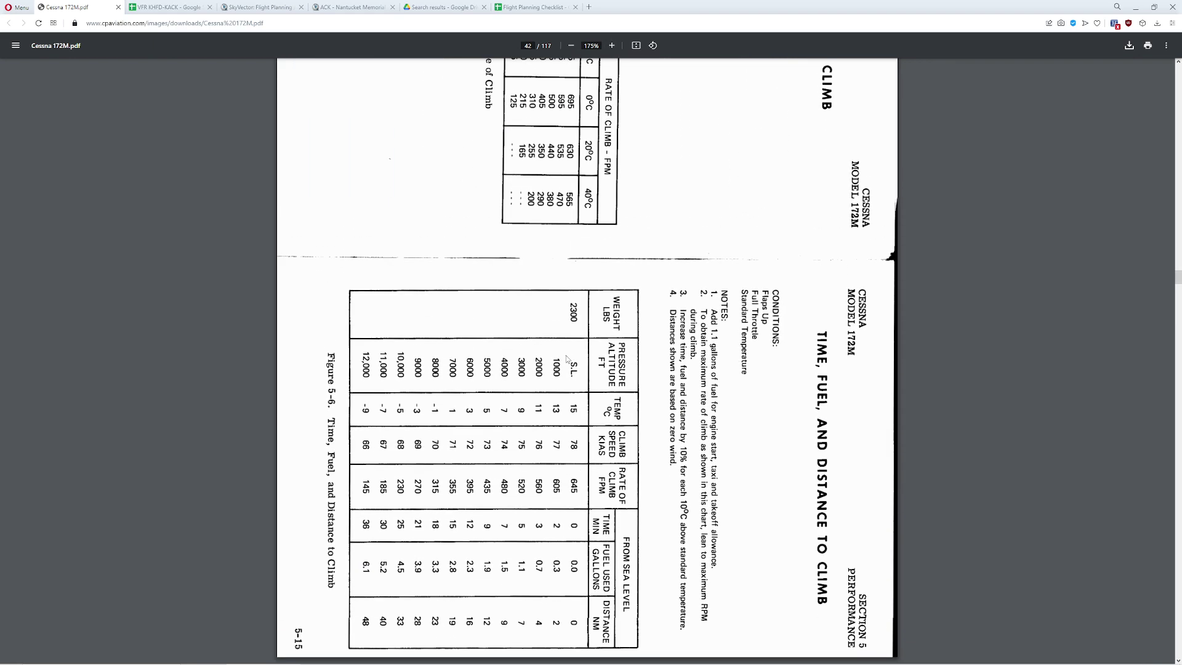
Step: Examine the course line between Hartford and Nantucket on the SkyVector chart after reading the manual's climb table
scroll(460, 363, down, 1)
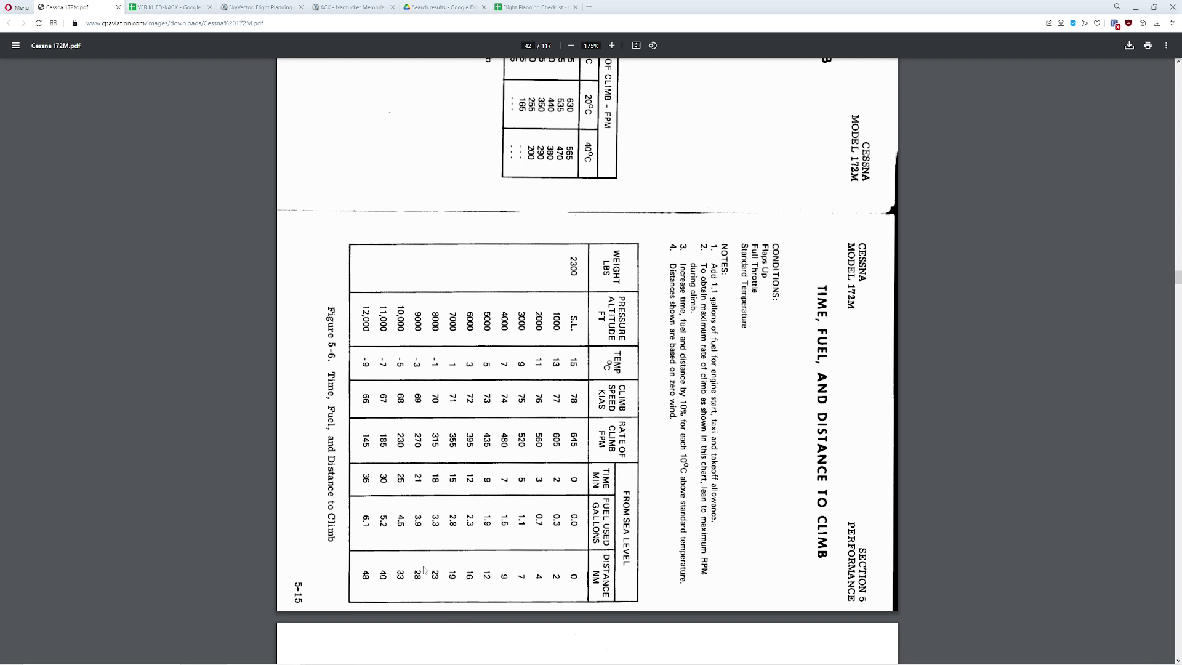
click(236, 11)
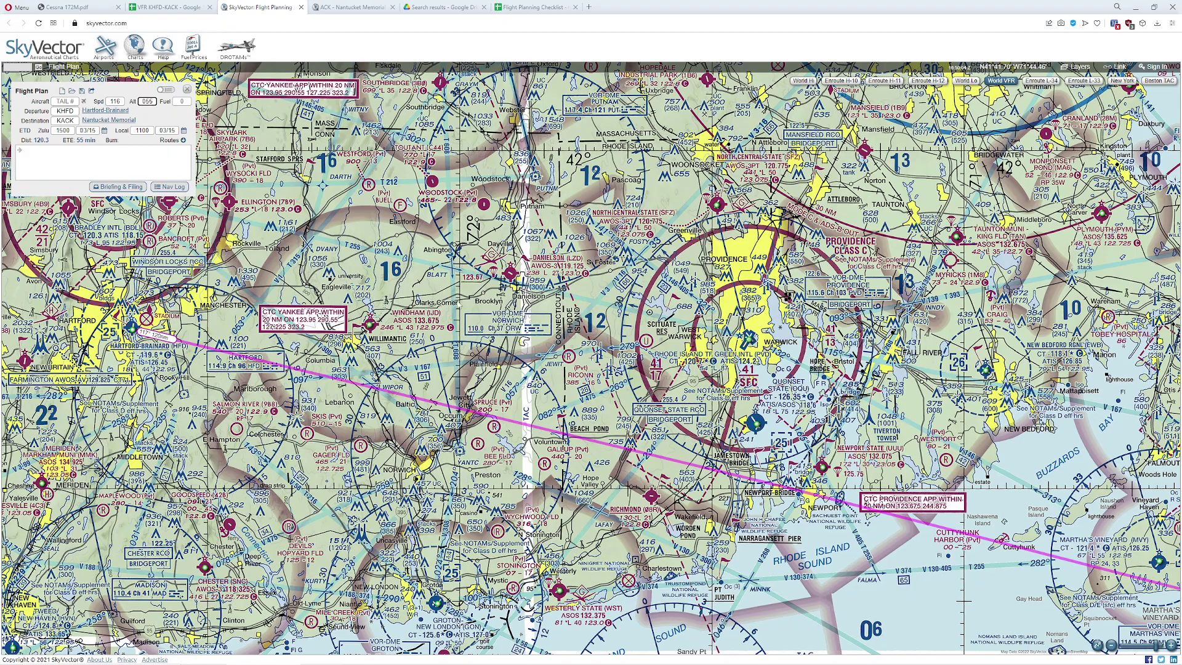
drag(465, 305, 222, 215)
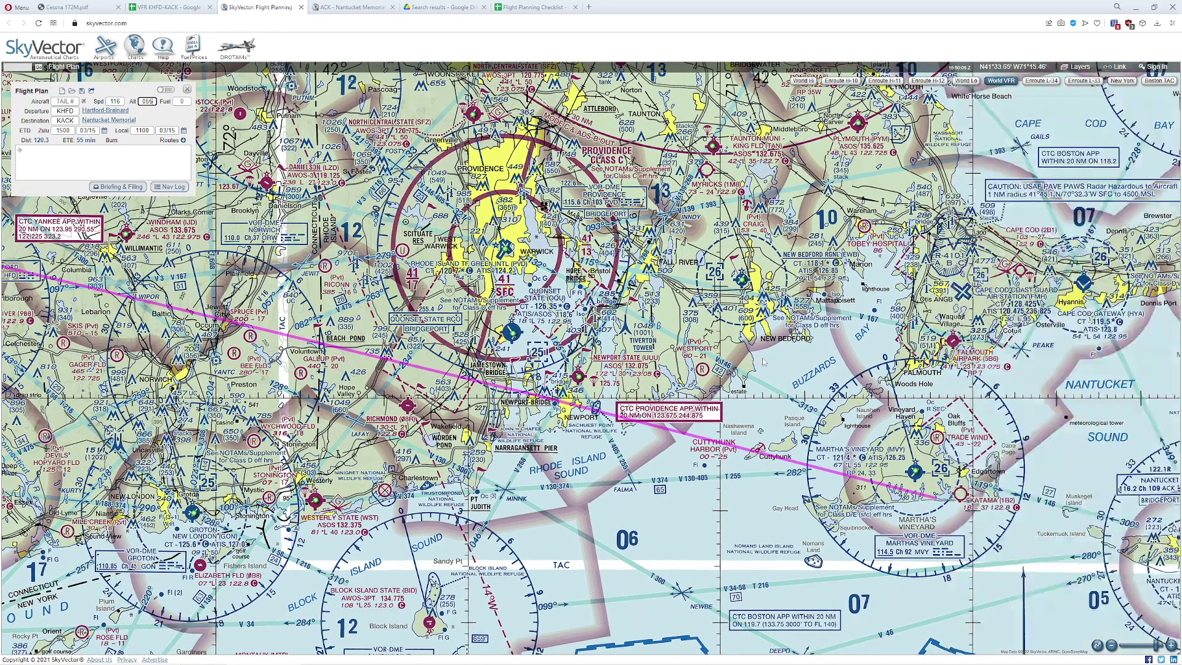
drag(761, 431, 605, 338)
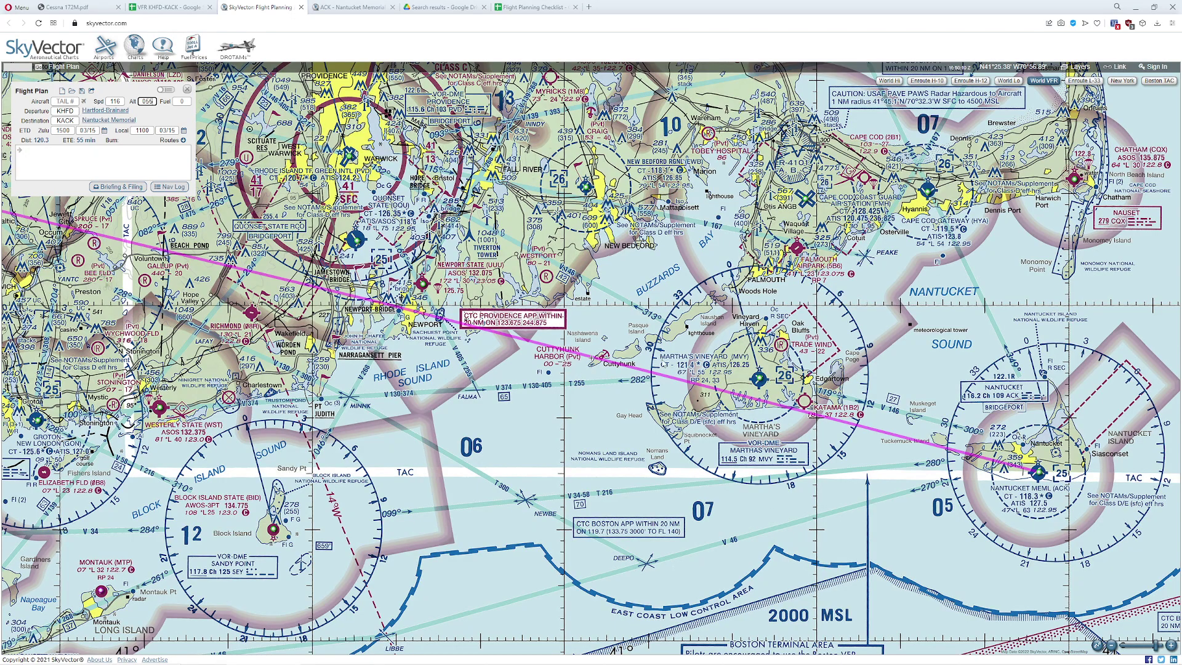
drag(496, 239, 1016, 352)
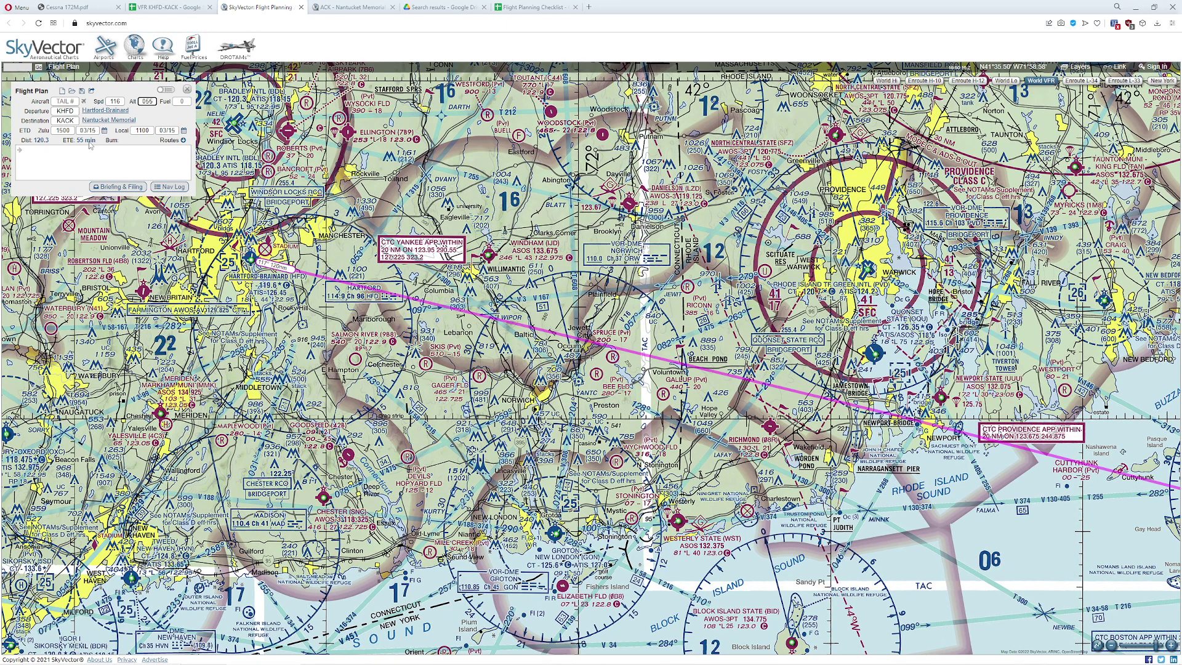
Step: Rotate the Cessna 172M manual upright at the Time, Fuel, and Distance to Climb table and open the calculator
click(88, 8)
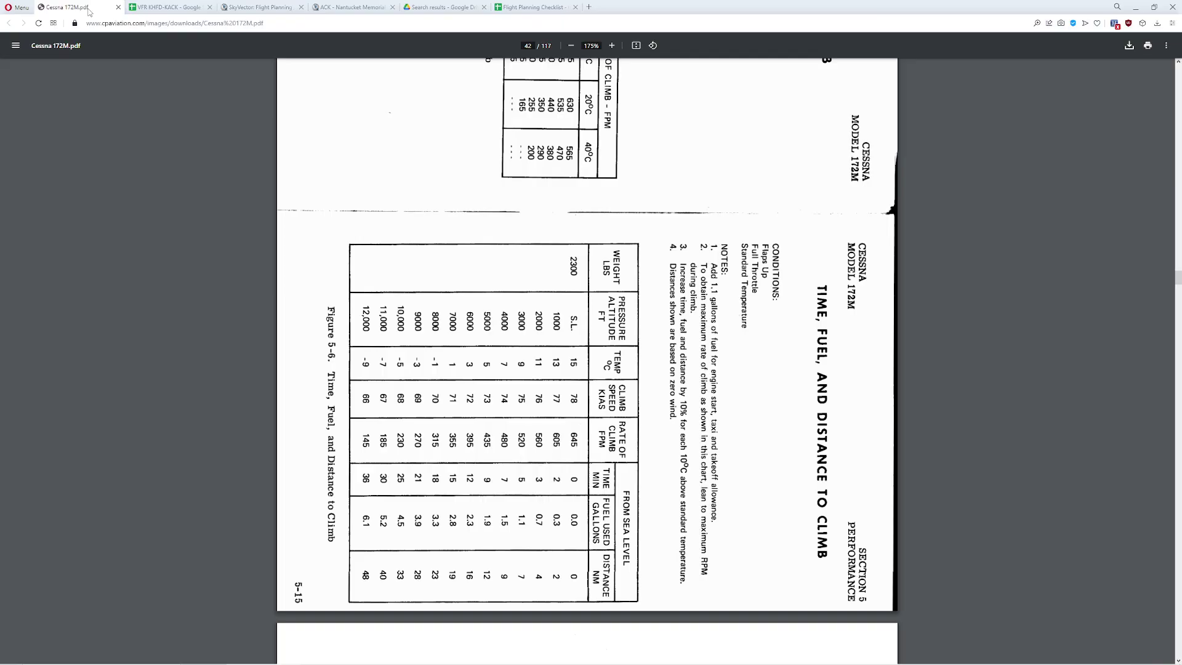
click(652, 46)
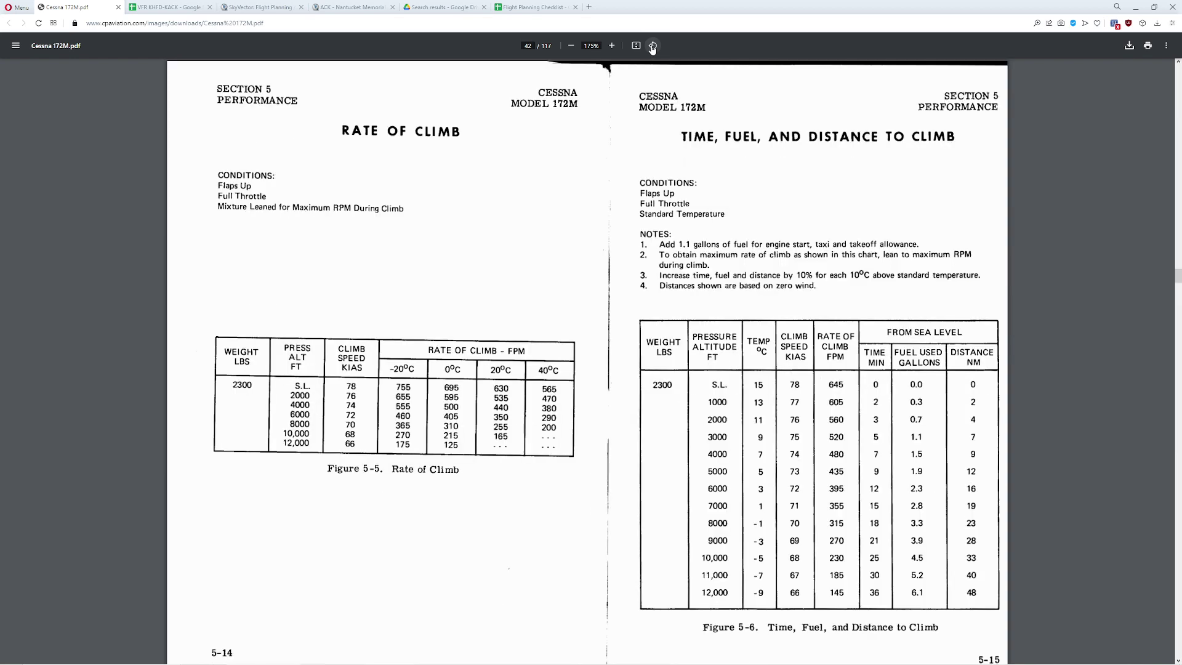
click(652, 47)
click(653, 47)
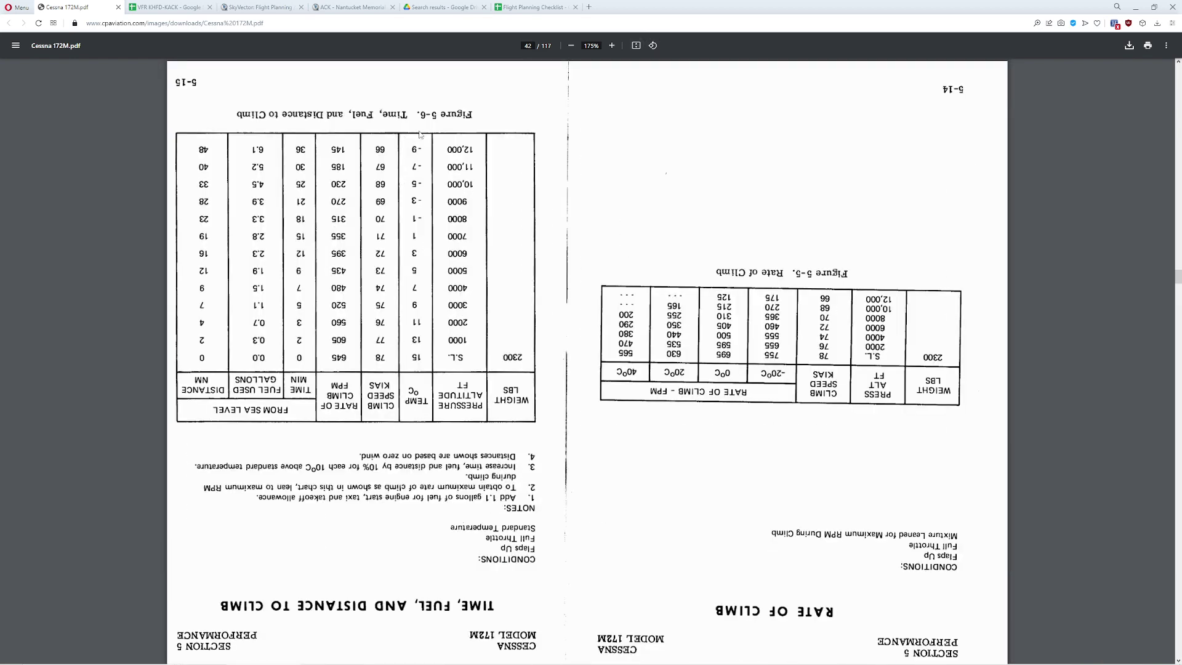
click(653, 46)
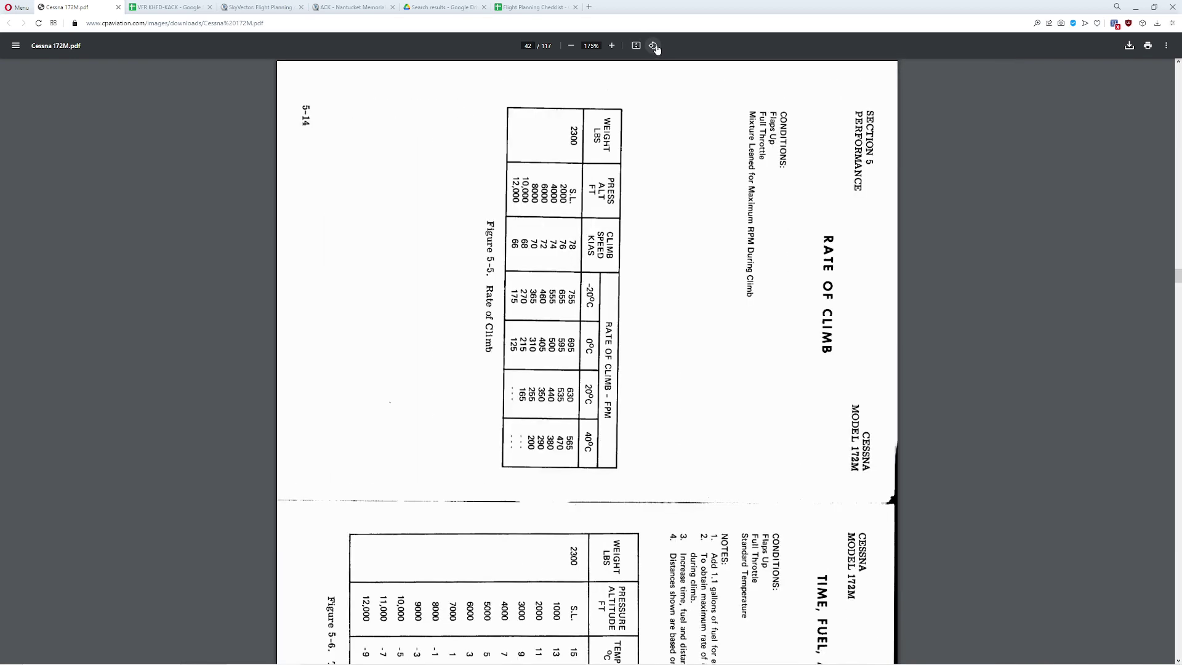
click(654, 46)
scroll(486, 296, down, 2)
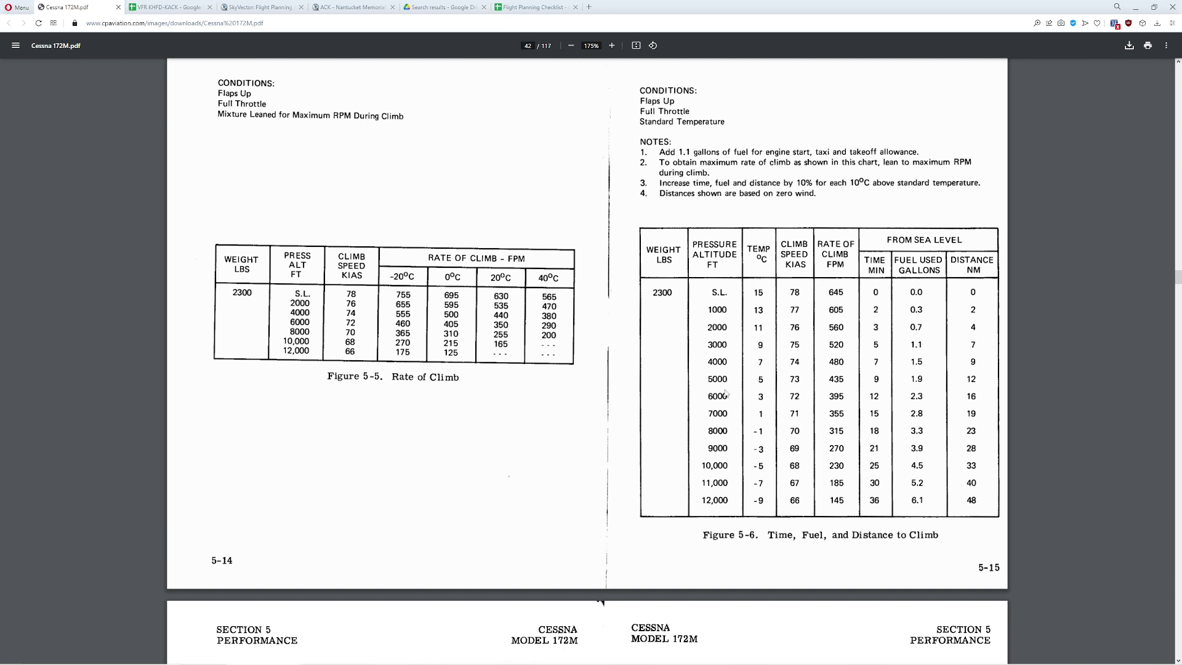
click(263, 655)
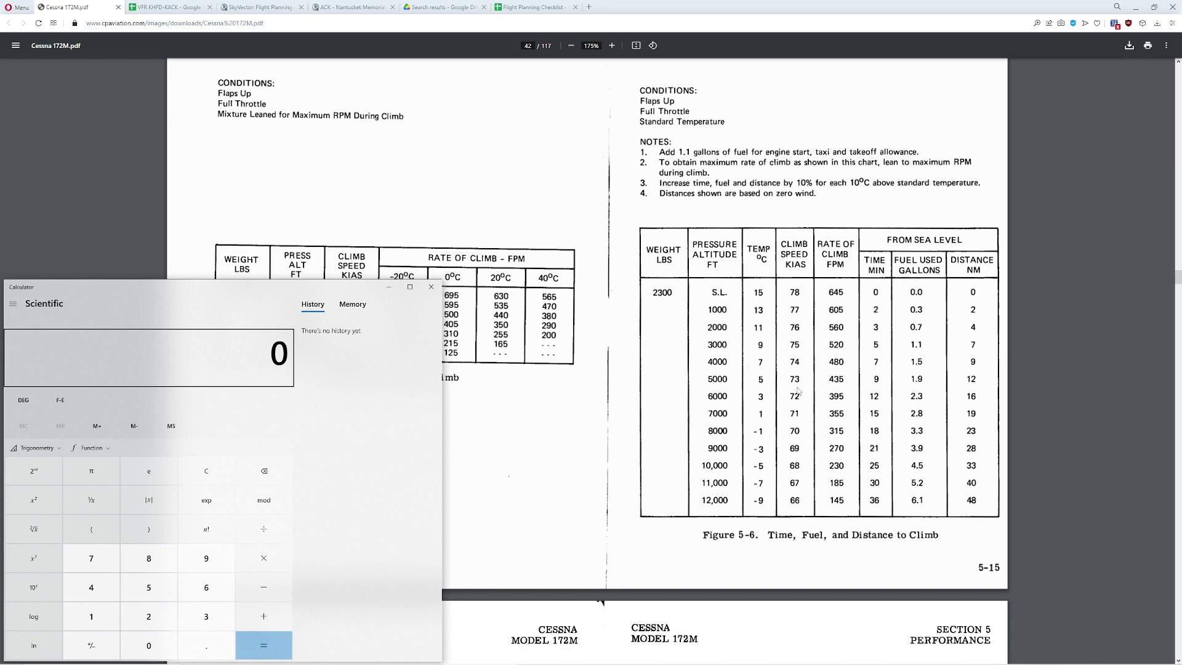
text(73+74+75+222=)
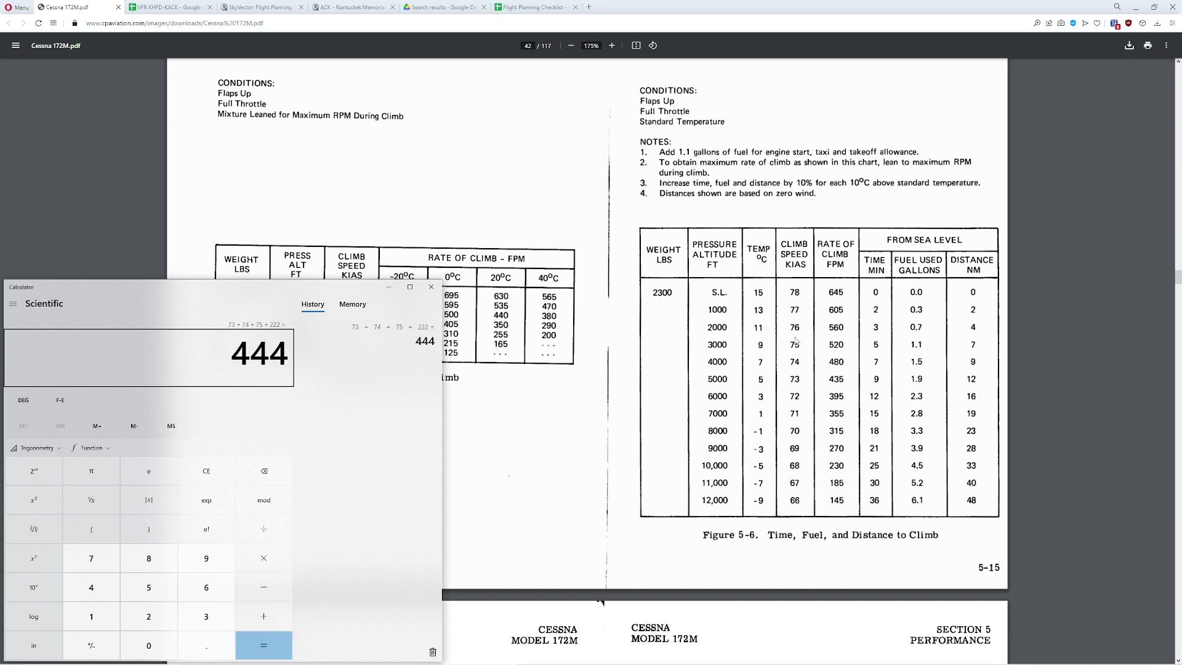
text(-222=)
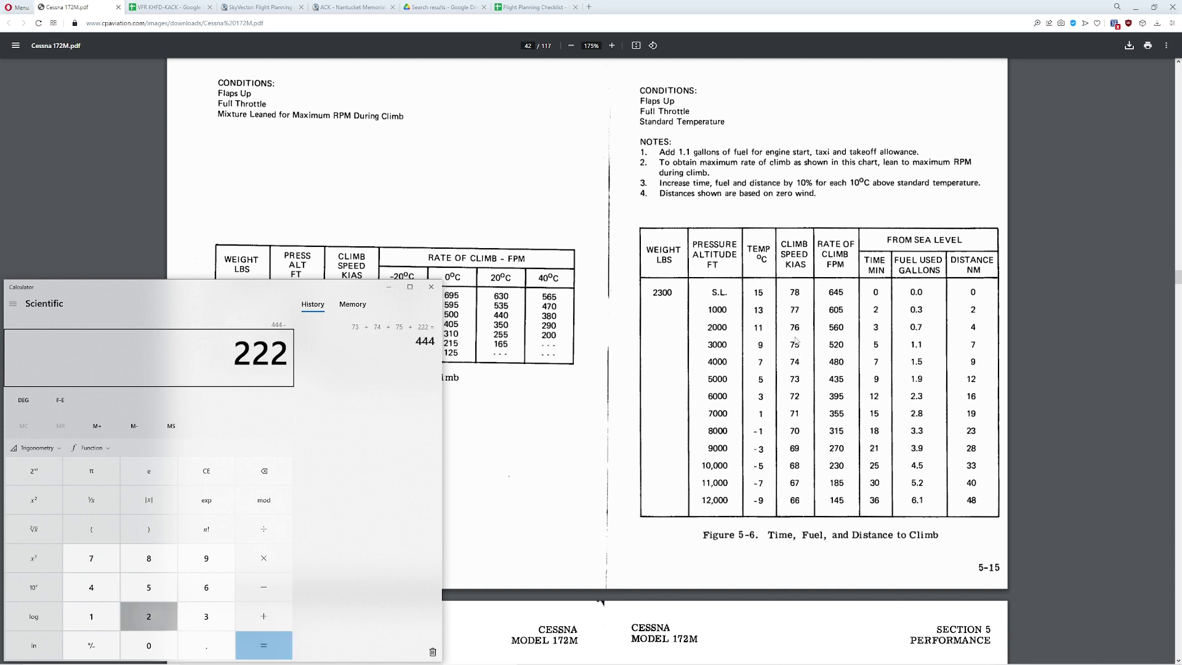
key(Escape)
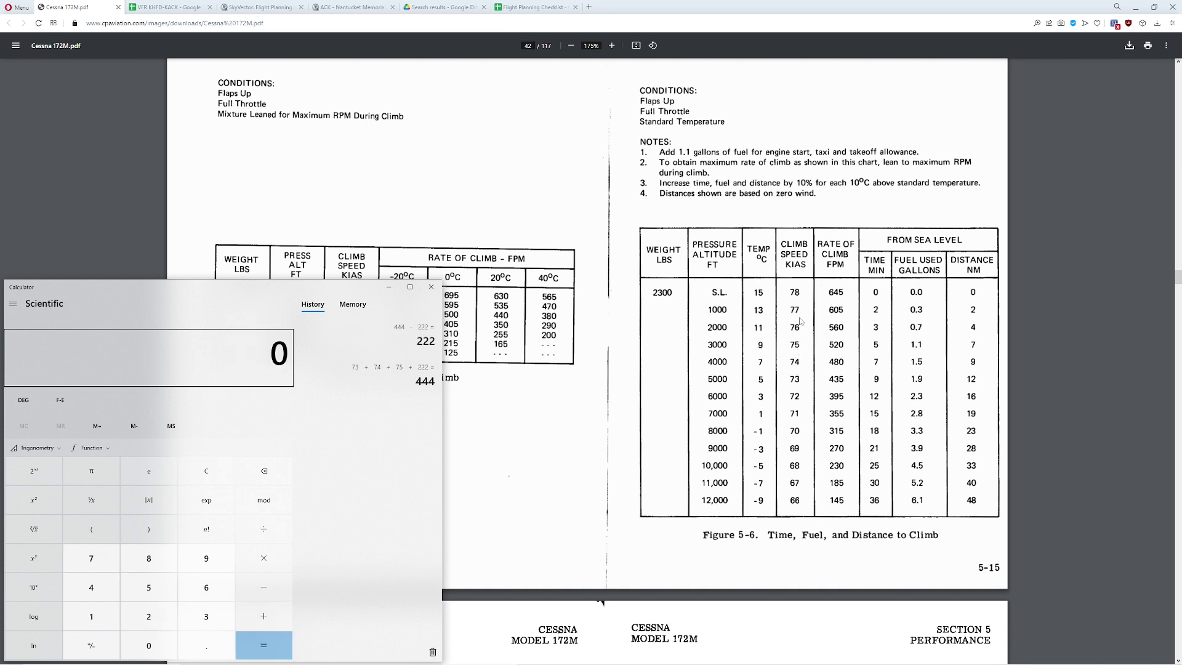
text(78 + 77 + 76 + 231 =)
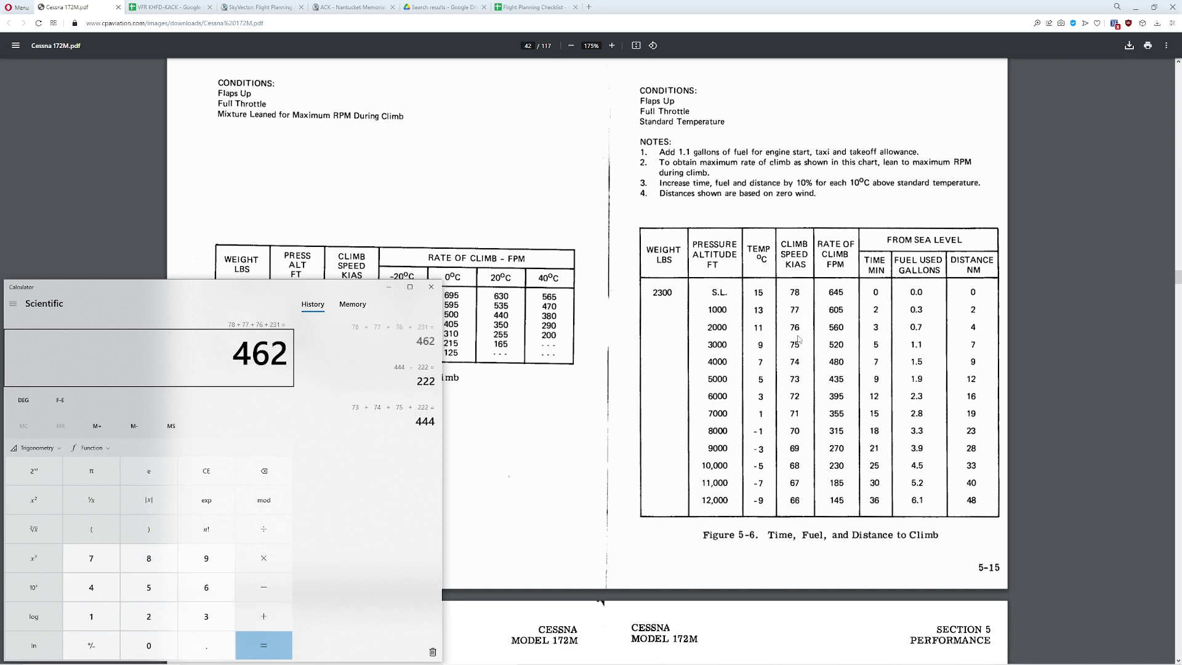
key(Escape)
Step: Calculate the average climb speed by adding 78, 77, 76, 75, 74, 73 and 72 and dividing by 7, and close the calculator
text(78)
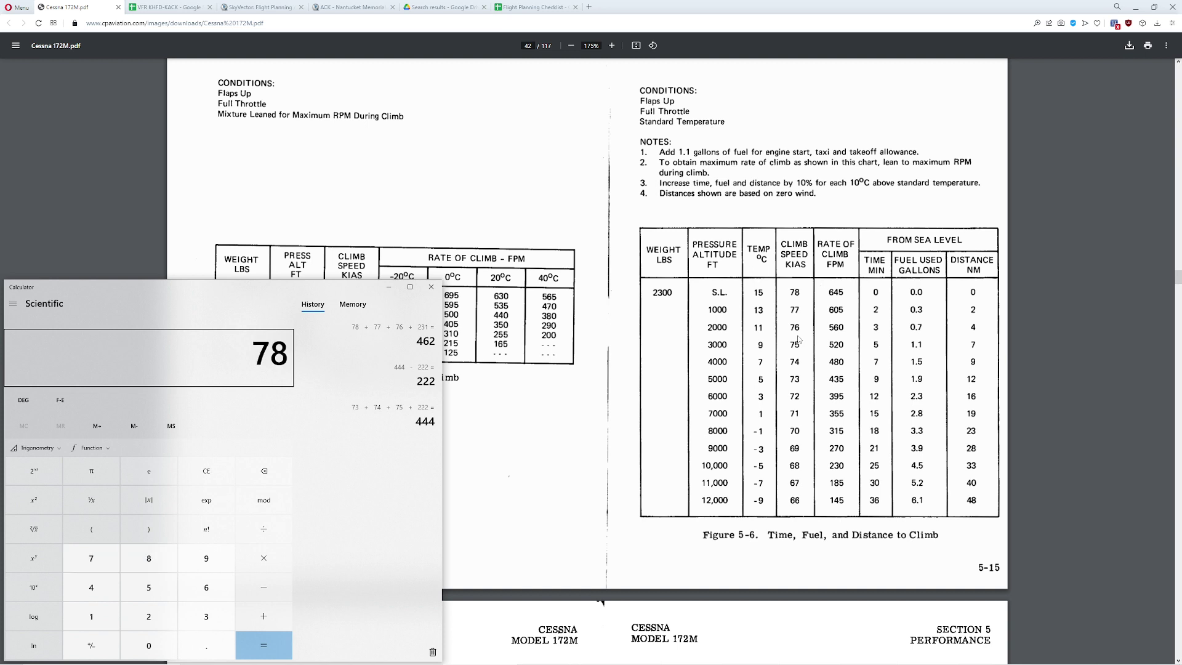
text( + 77 + 76 )
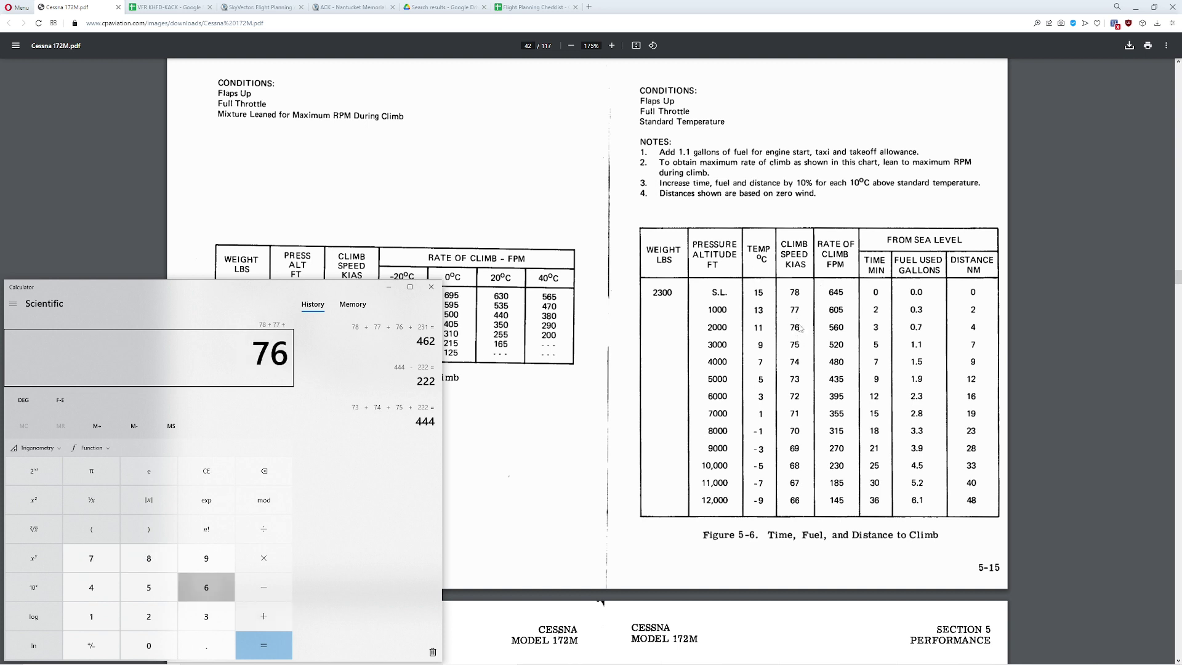
text(+ 75 + 7)
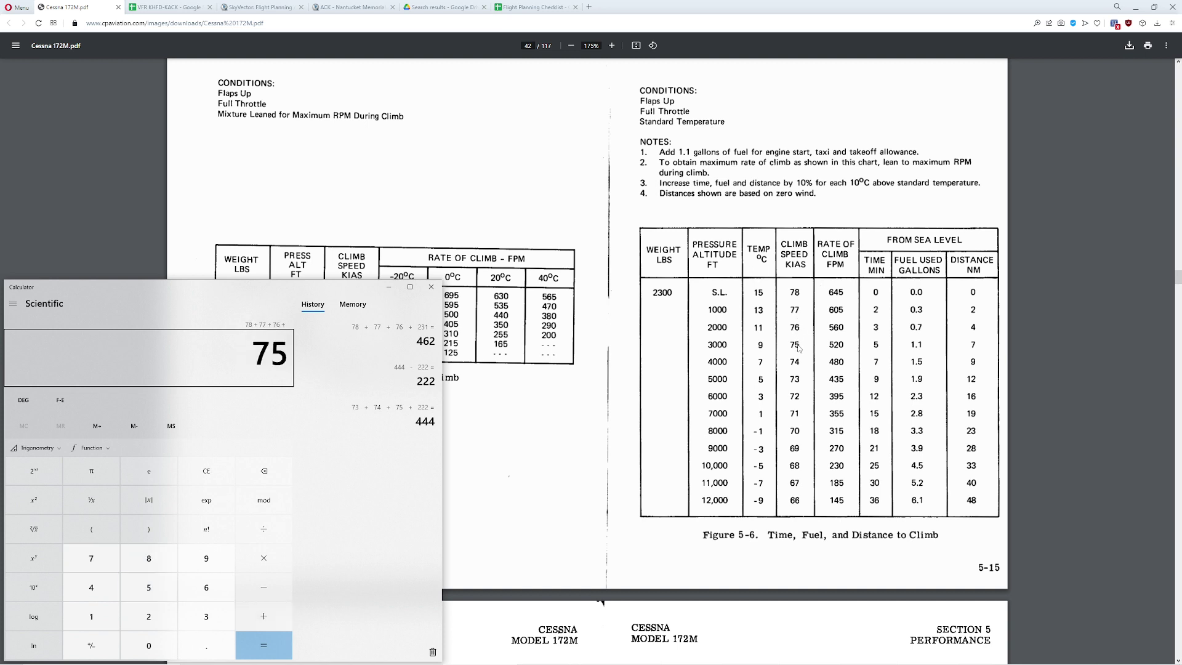
text(4 +)
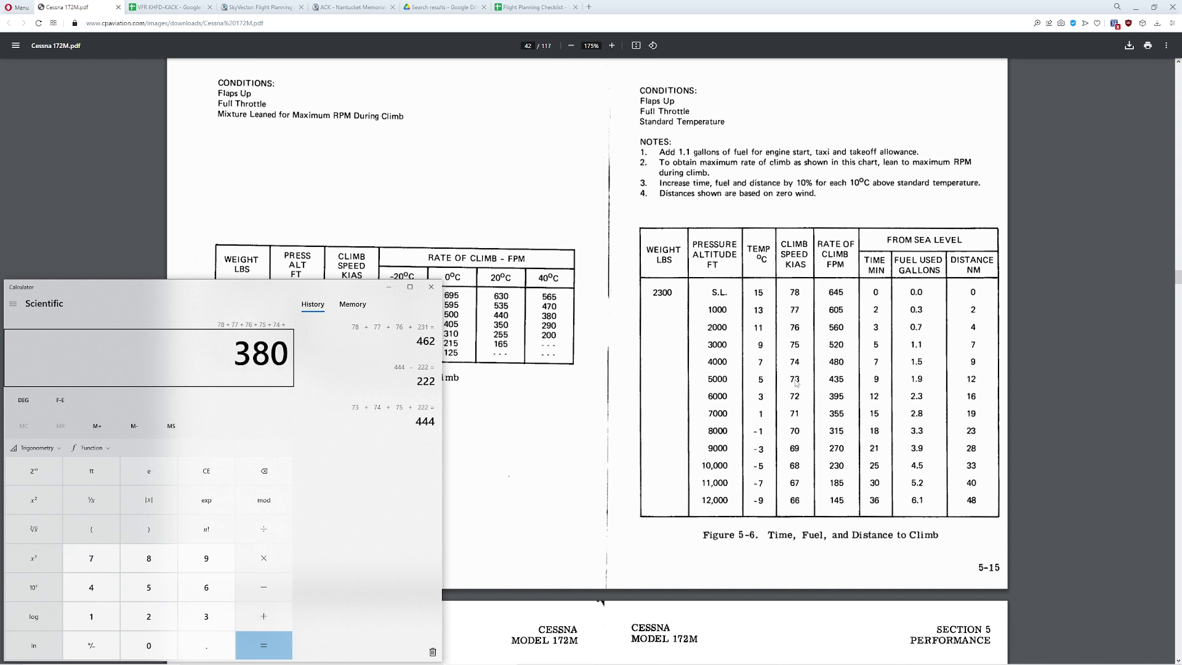
text( 73 + 72)
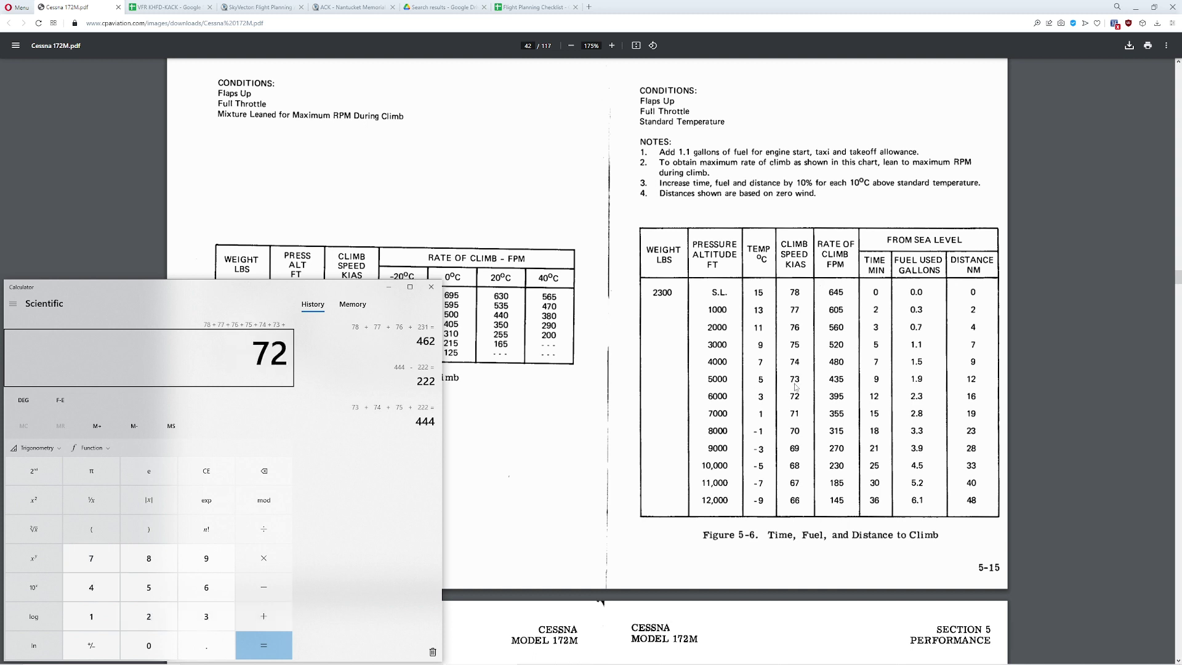
key(Return)
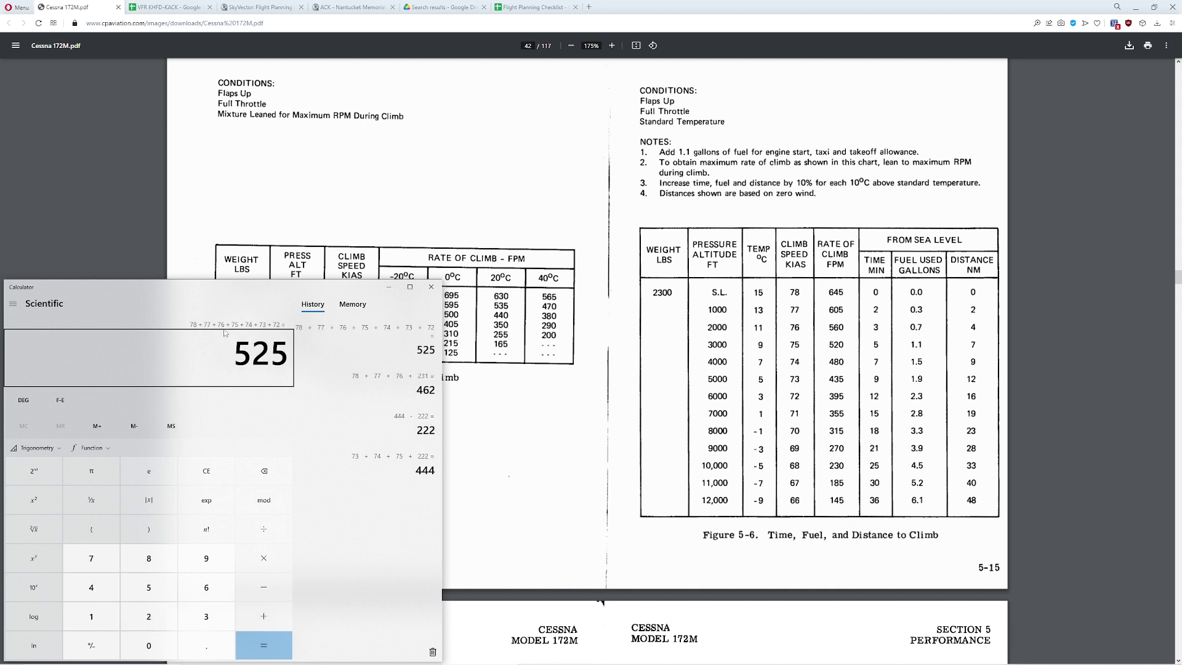
text(/8)
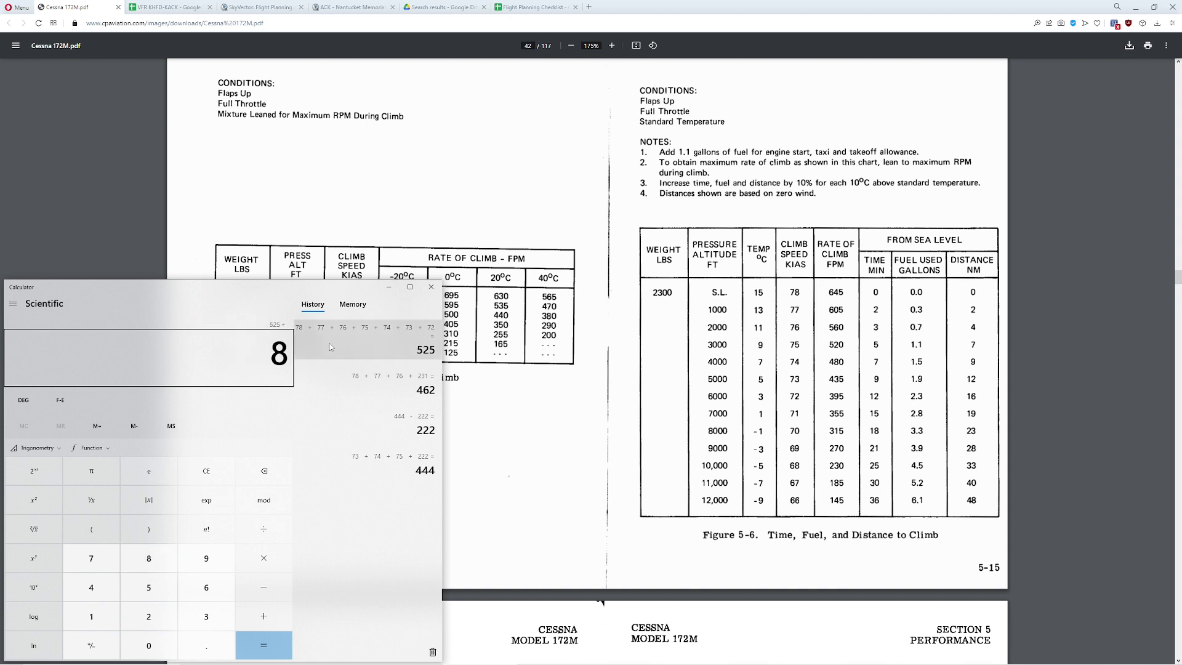
key(BackSpace)
text(7)
key(Return)
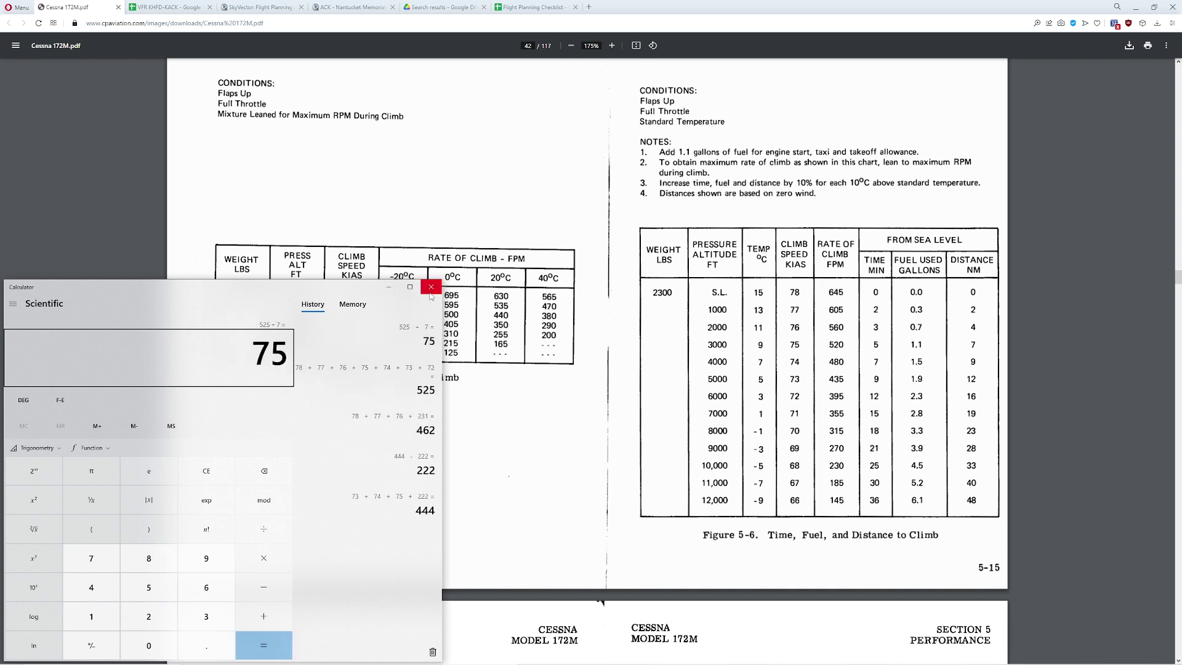
click(431, 287)
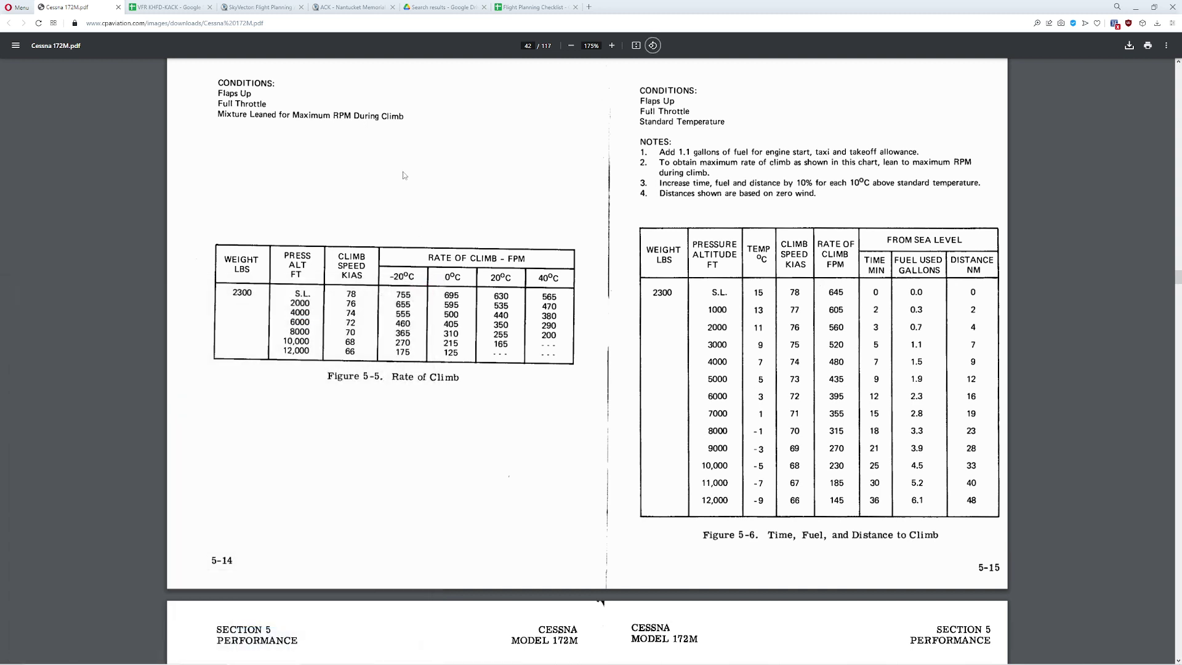
Step: Enter KHFD and TOC as the first two checkpoints in the VFR KHFD-KACK navigation log spreadsheet
click(161, 7)
click(77, 152)
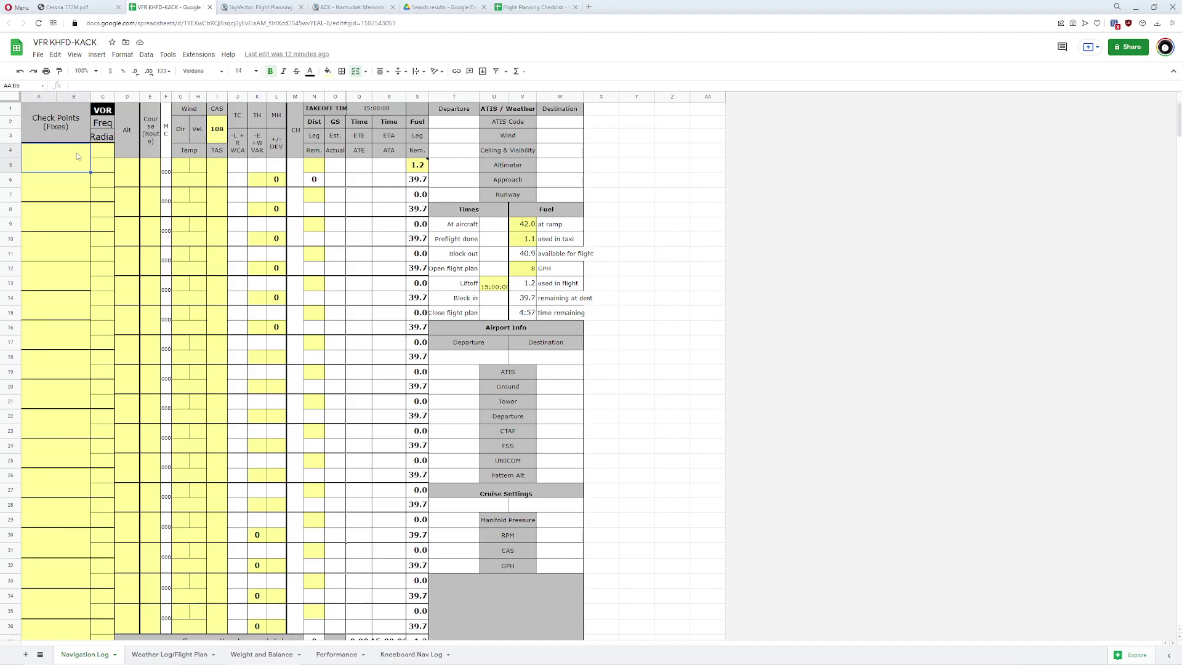
text(KHFD)
key(Return)
text(TOC)
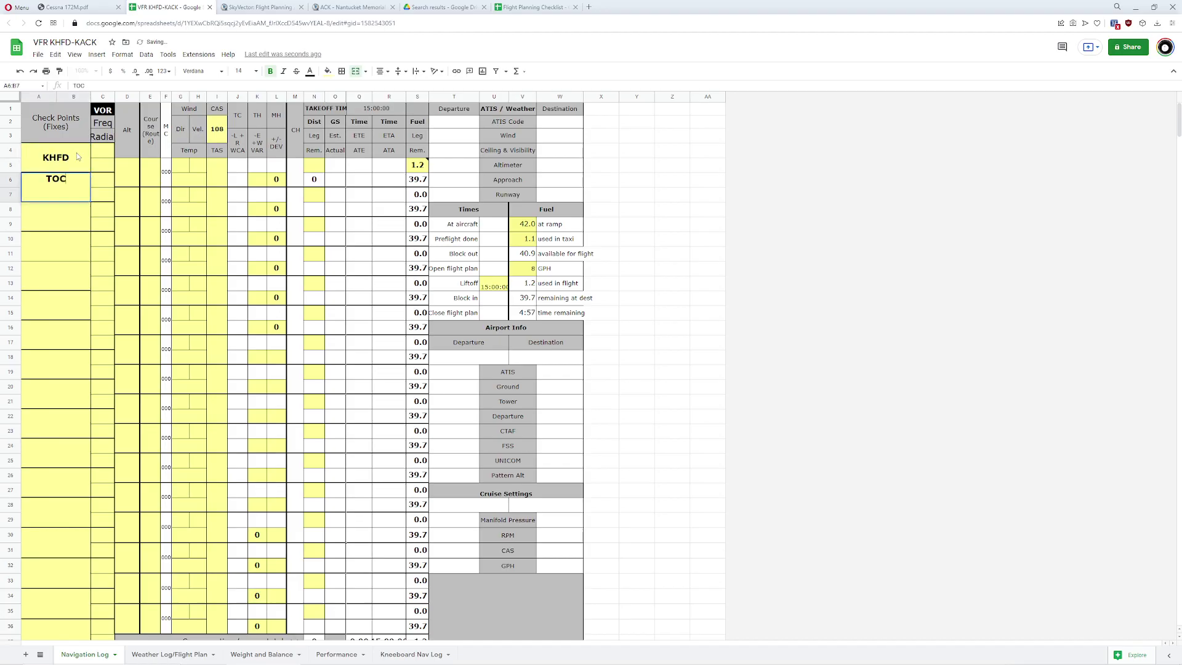
Step: Set the true airspeed of the first leg, from KHFD to TOC, to 75
key(Tab)
key(Right)
key(Right)
key(Right)
key(Right)
key(Right)
key(Up)
text(75)
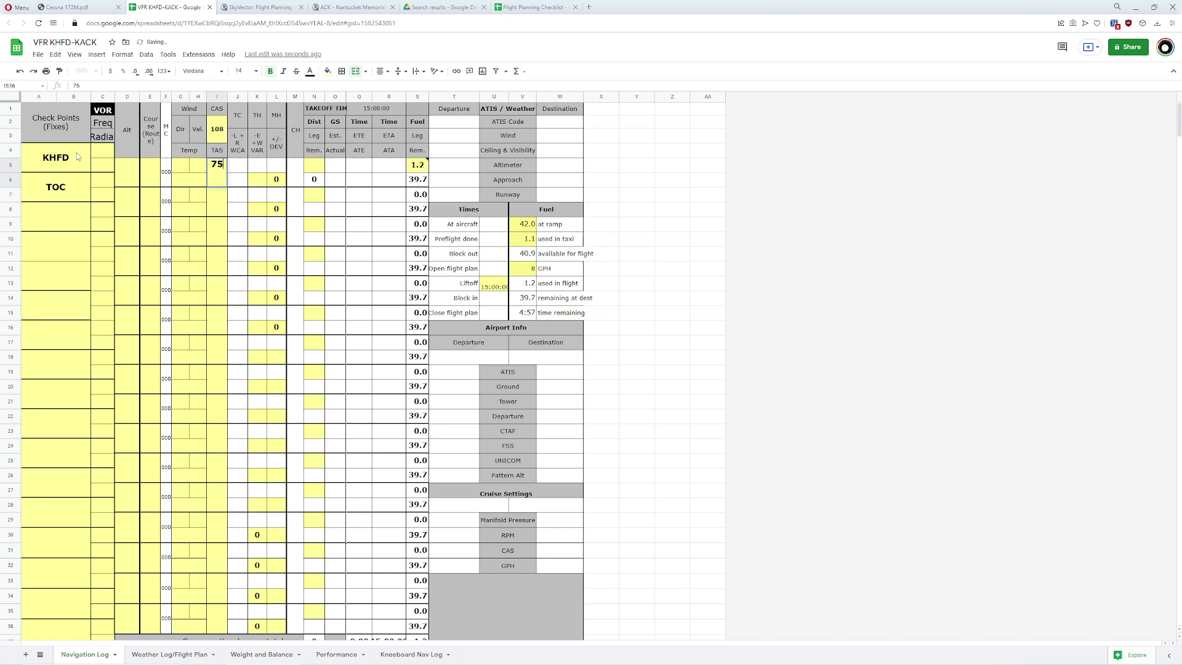
key(Return)
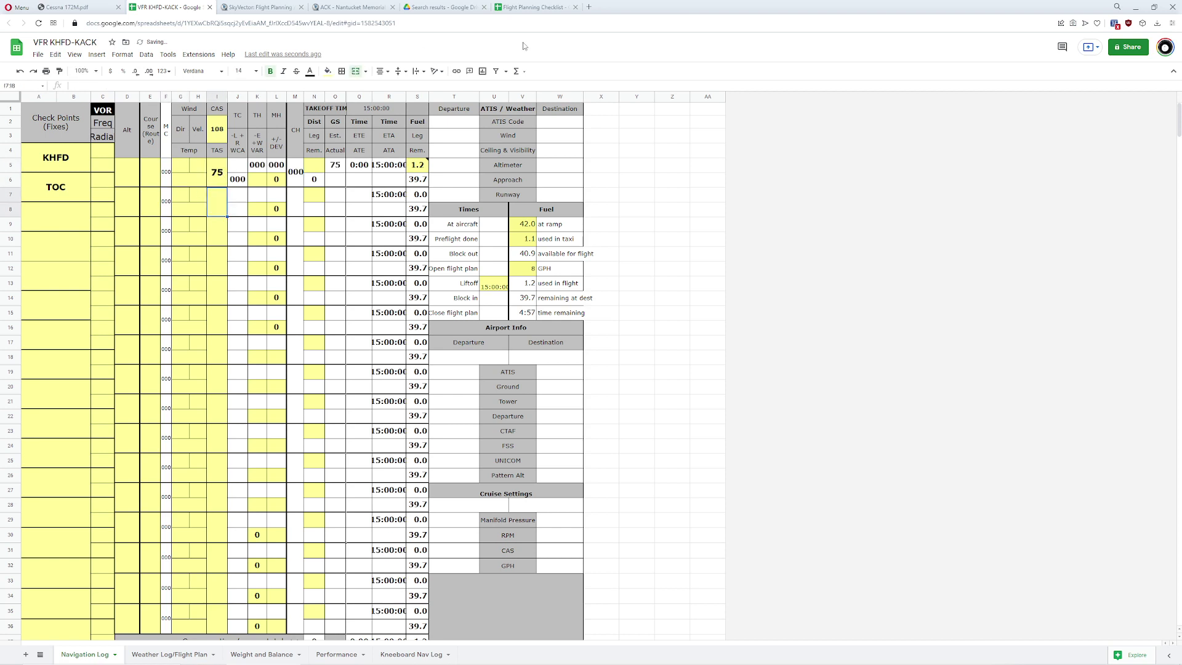
click(221, 182)
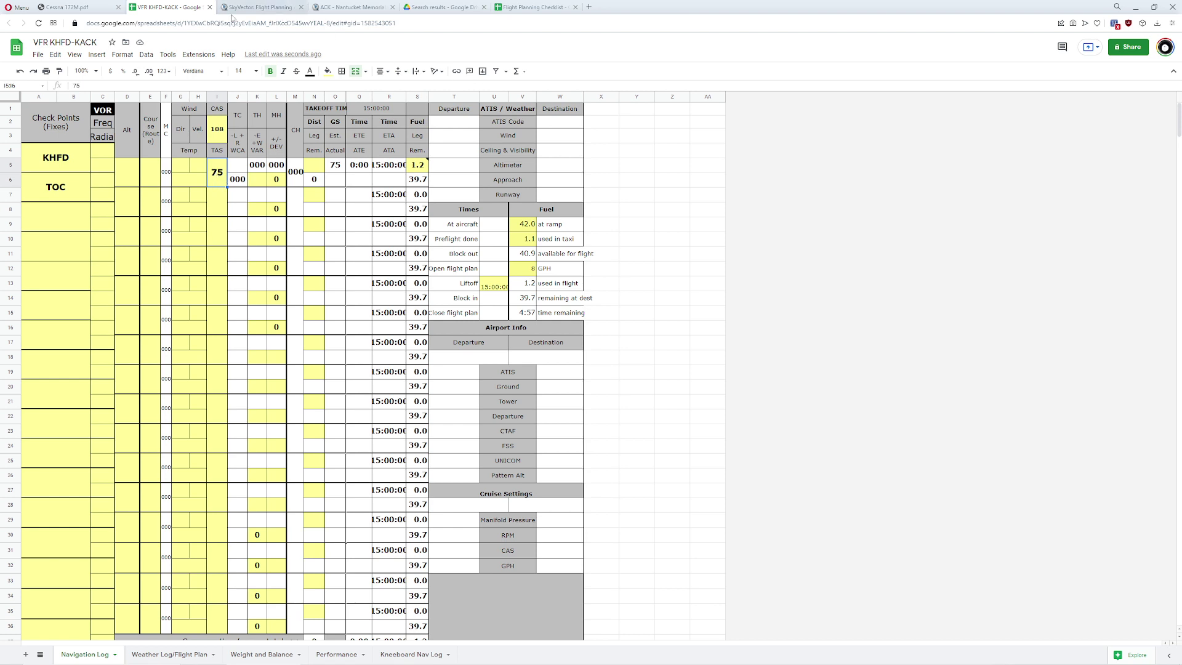
Step: Generate the SkyVector nav log for KHFD to KACK, read its wind values, and close it
click(255, 8)
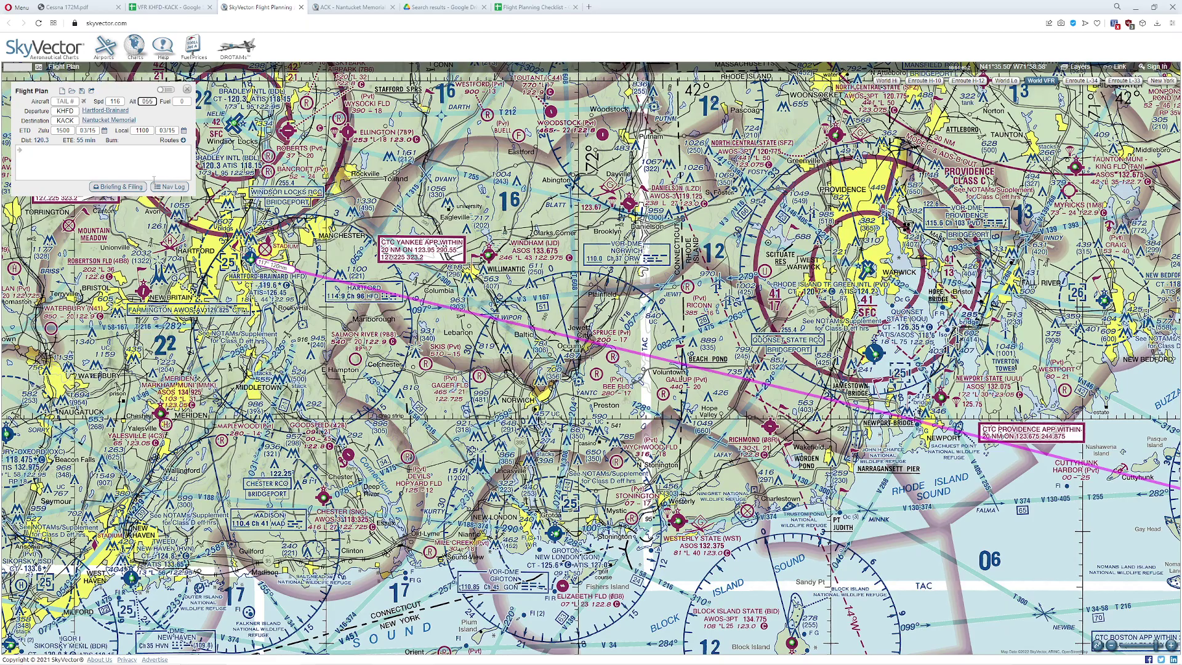
click(179, 187)
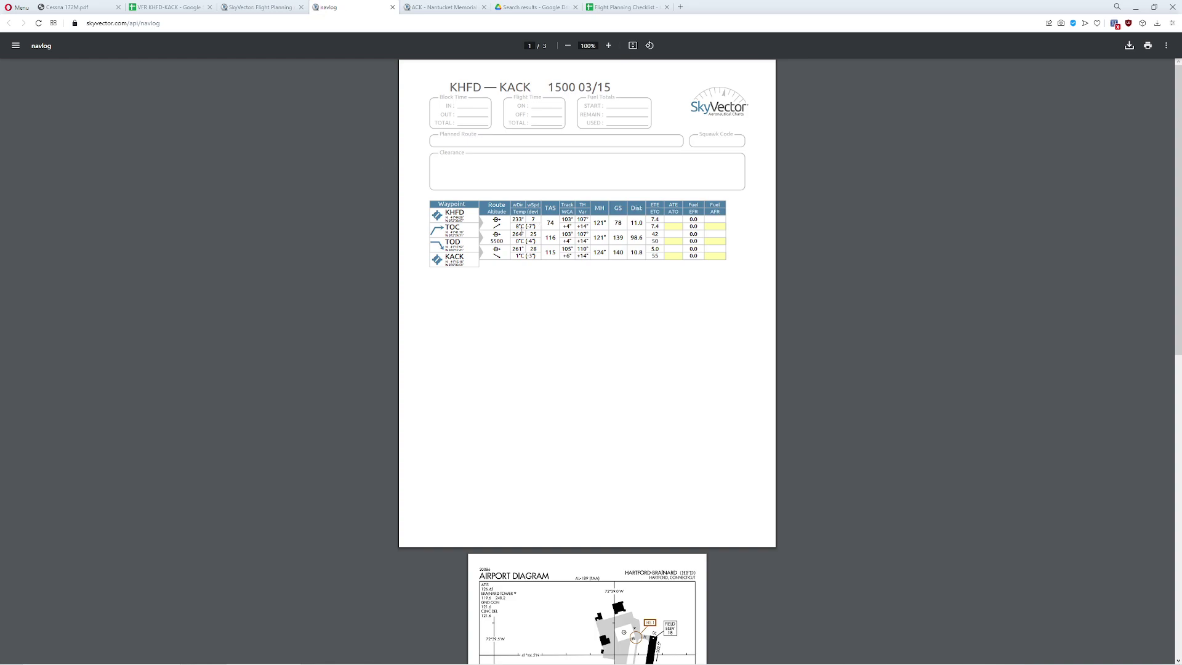
click(392, 7)
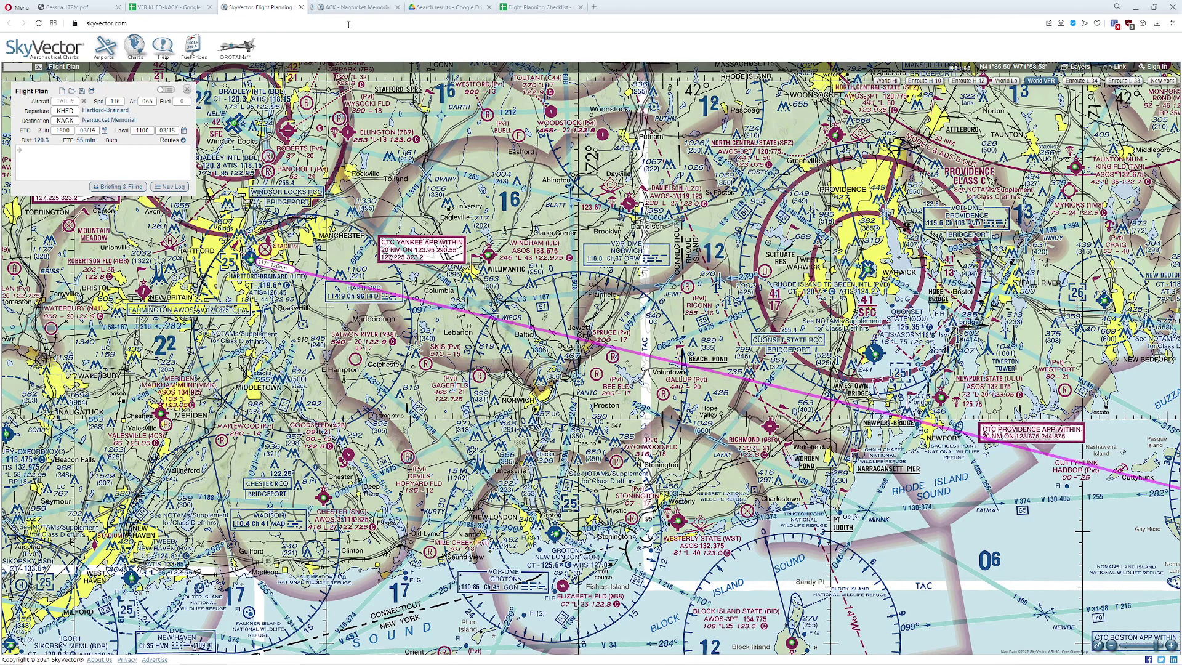
mouse_move(237, 44)
Step: Set the first leg's wind direction to 264 and velocity to 65 in the navigation log spreadsheet, and select the leg's course cell
click(168, 9)
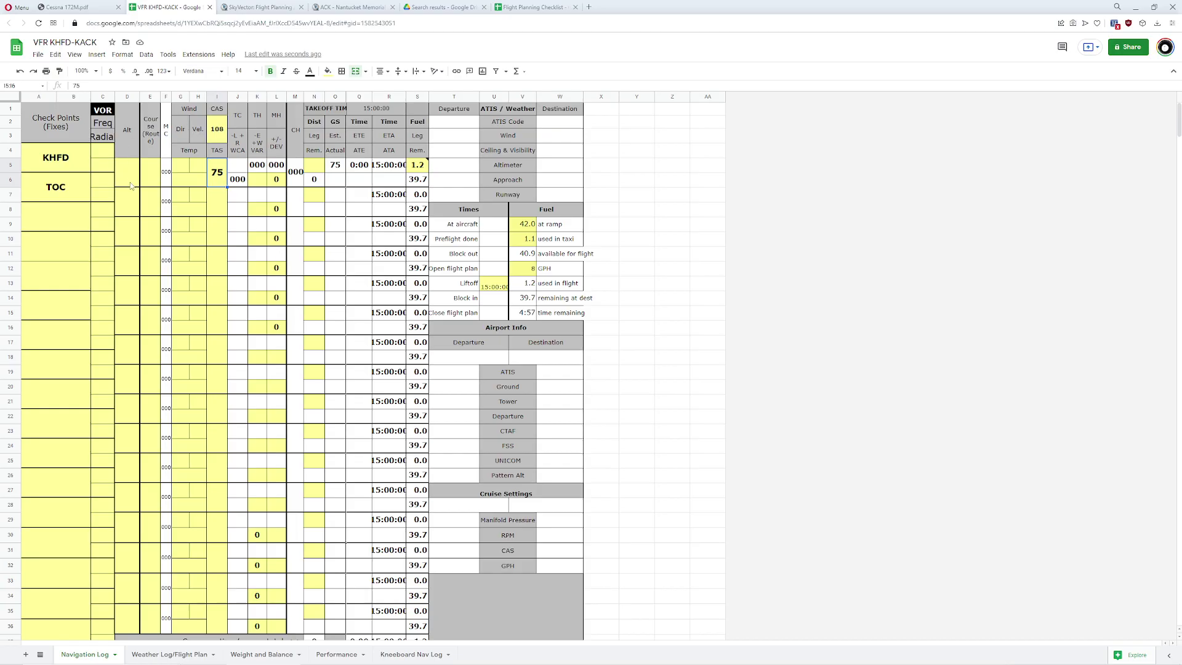
click(180, 168)
text(264)
click(196, 171)
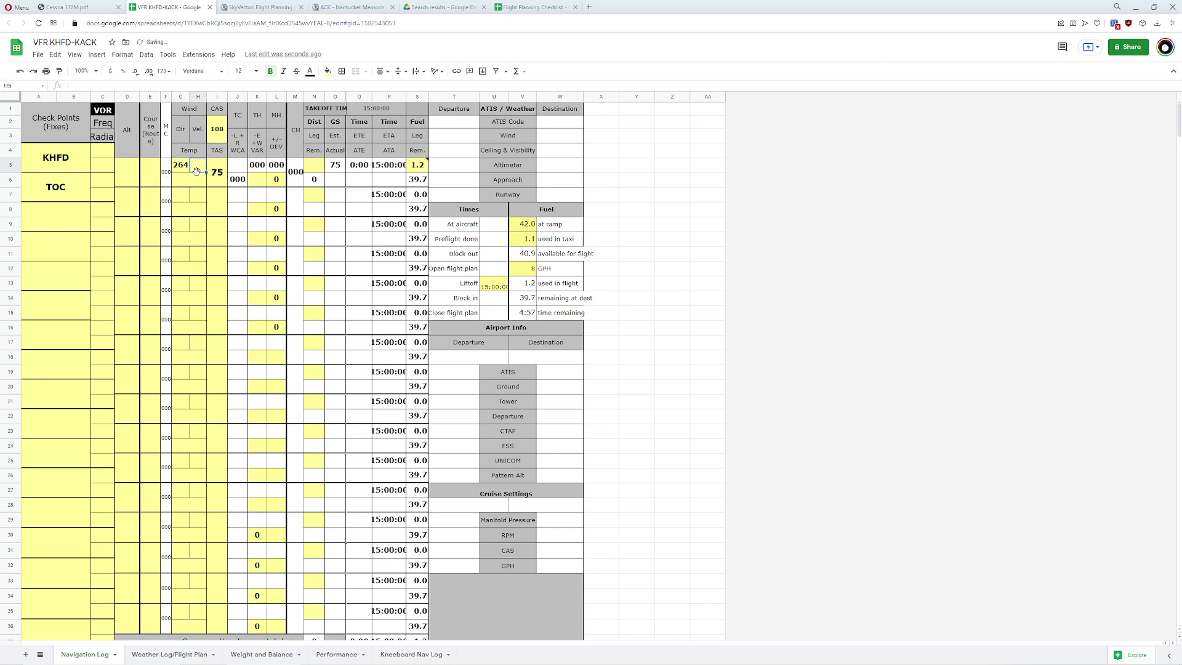
text(65)
key(Return)
click(150, 172)
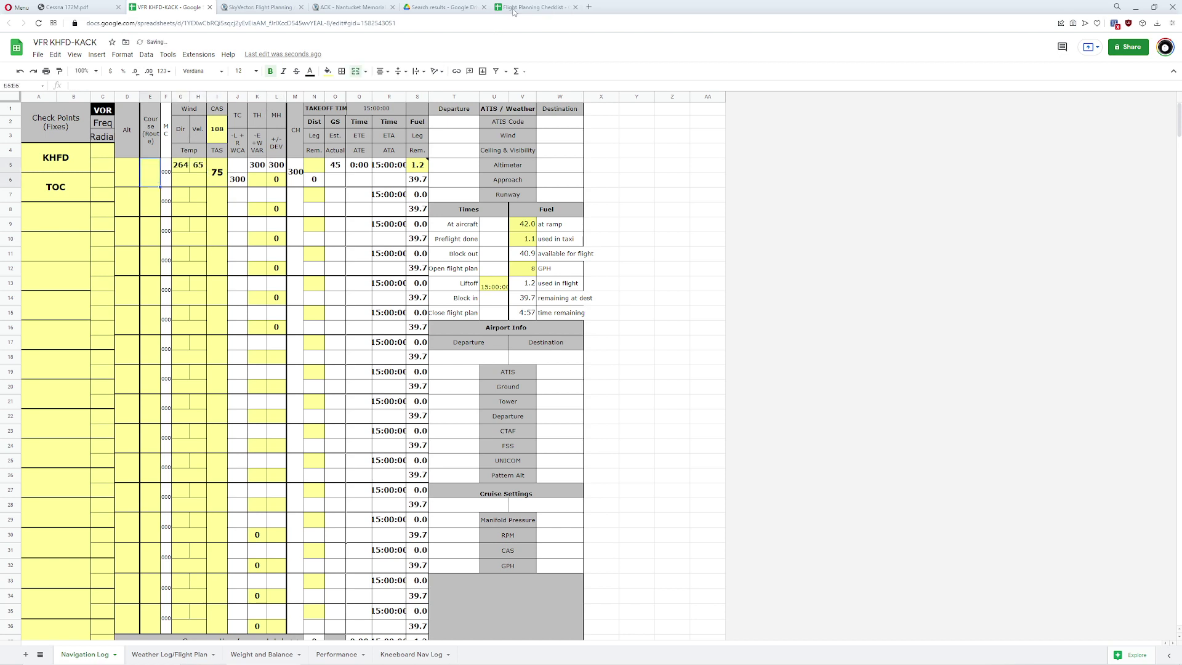
Step: Look up the KHFD to KACK course in the SkyVector flight plan, and set the first leg's course to 103 and altitude to 5500
click(258, 7)
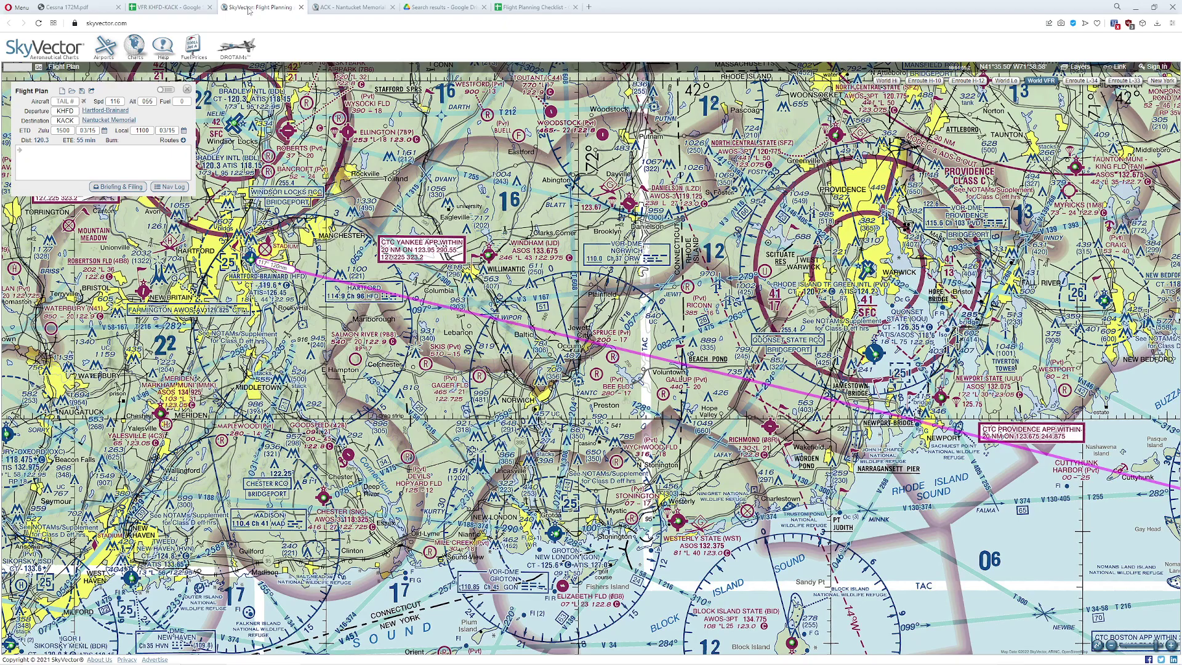
click(164, 91)
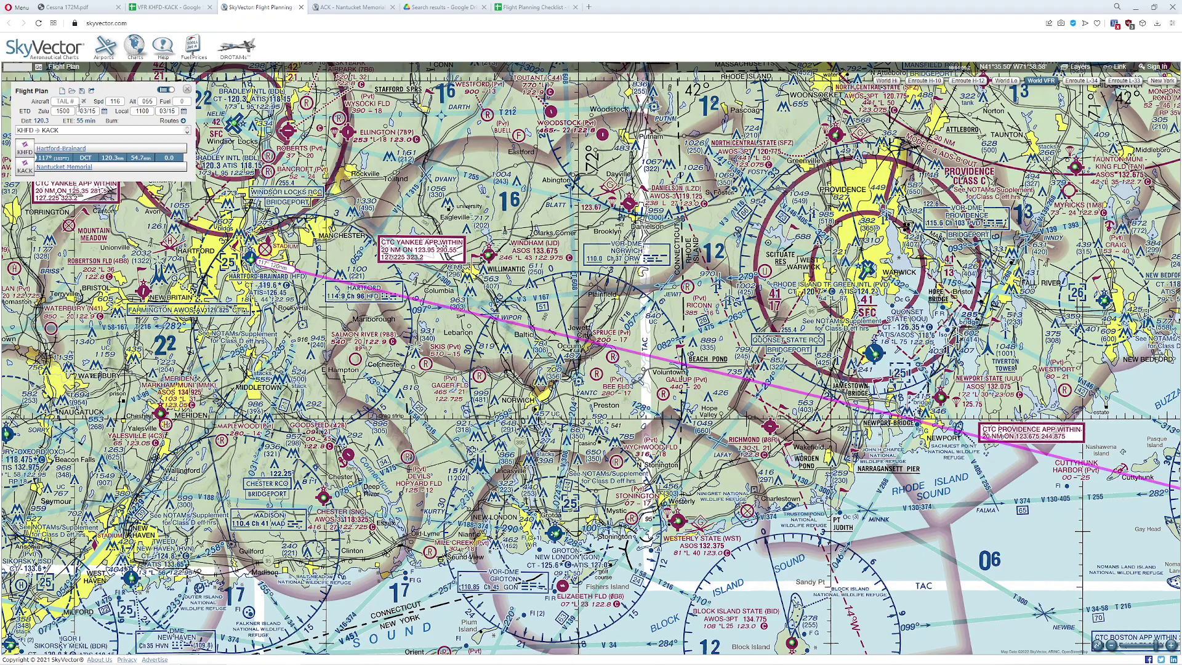
click(170, 9)
click(131, 170)
text(5500)
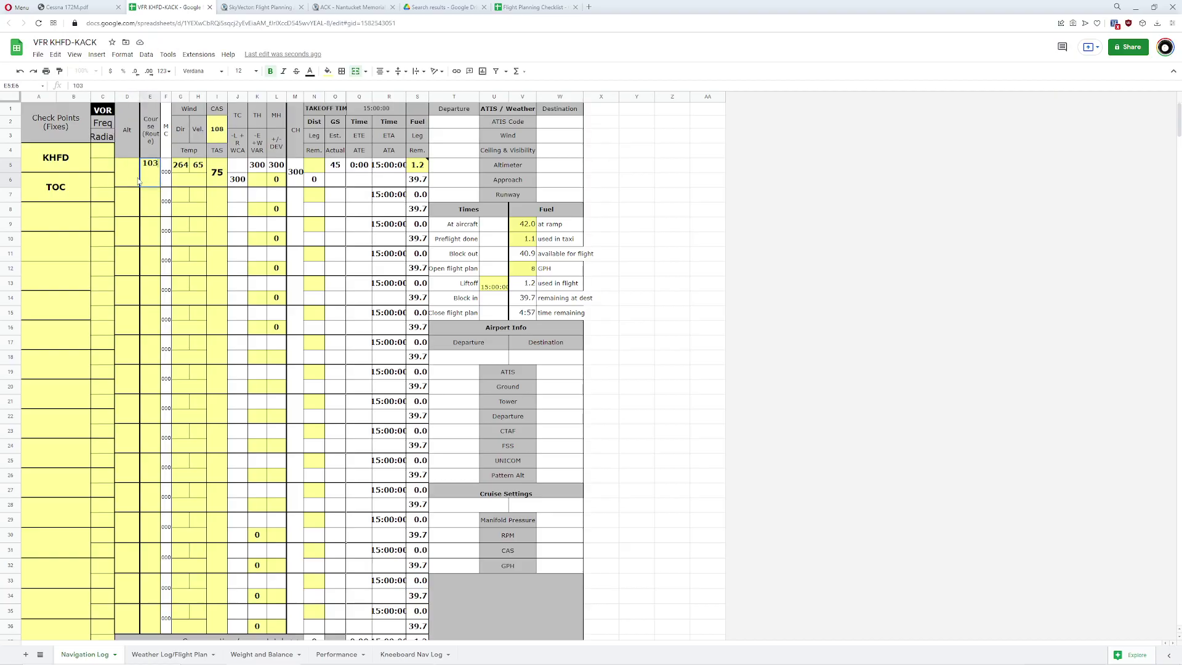
key(Return)
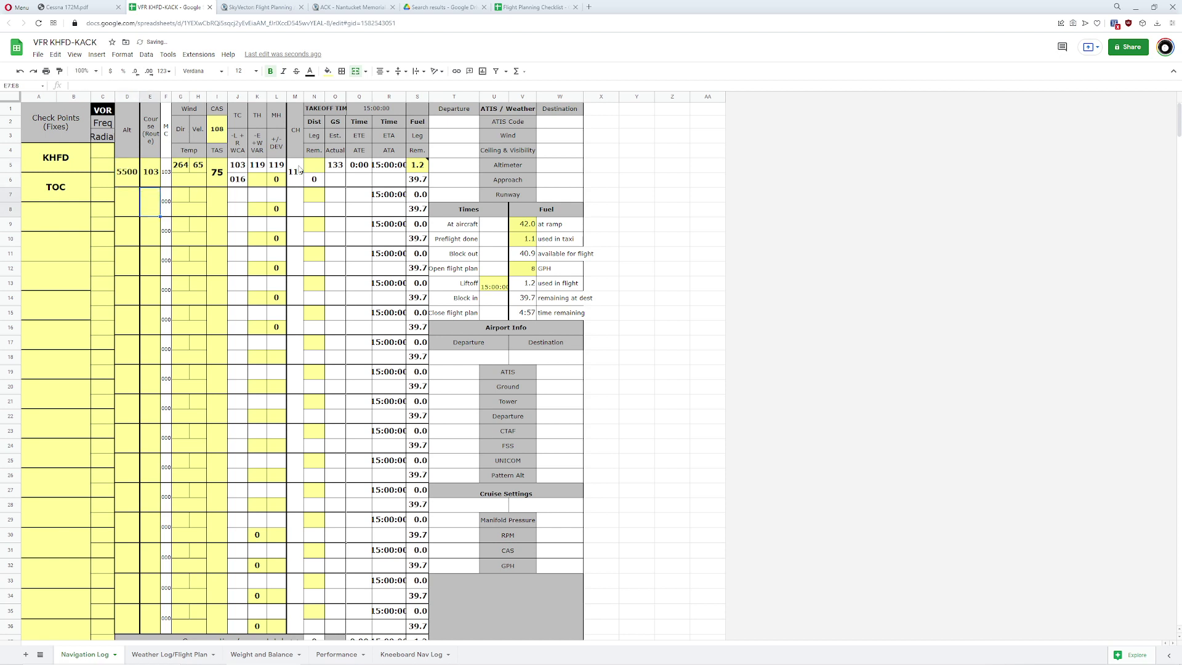
Step: Check the time to climb in the Cessna 172M time, fuel and distance to climb table, and return to the navigation log
click(314, 170)
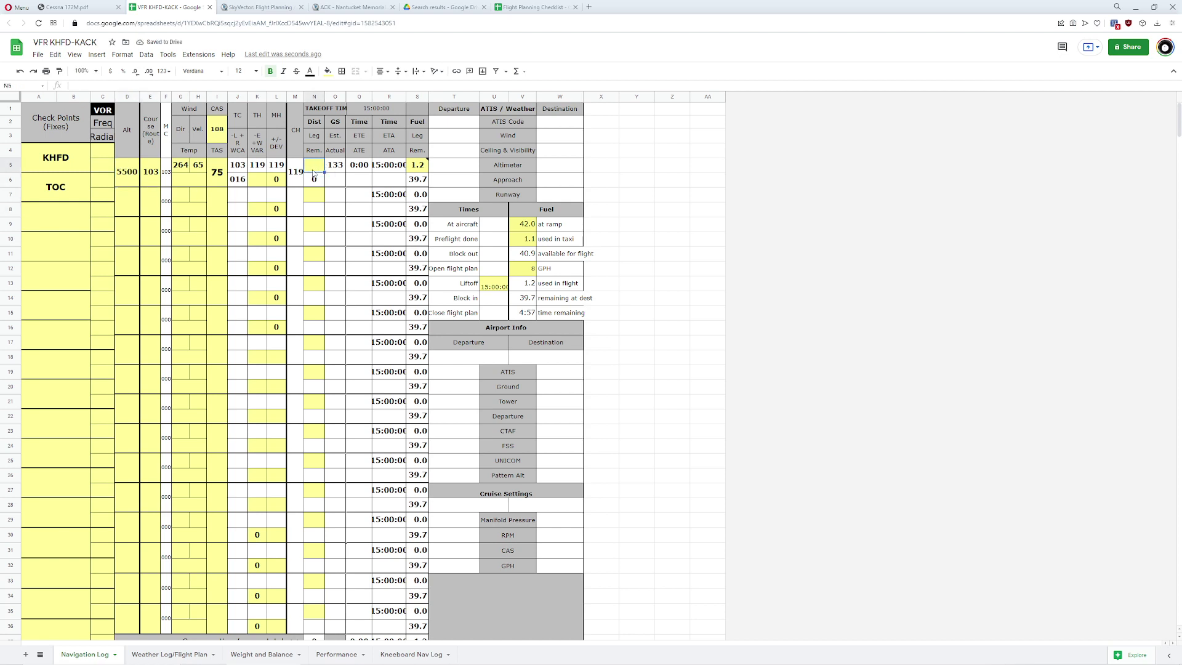
click(198, 180)
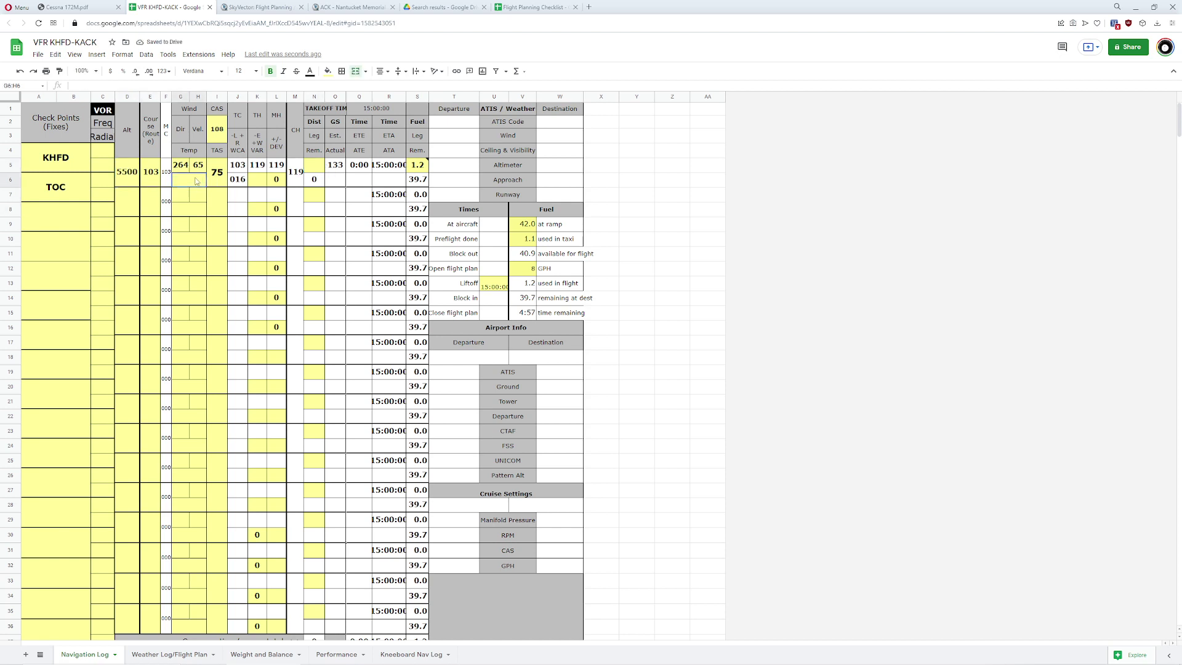
click(219, 181)
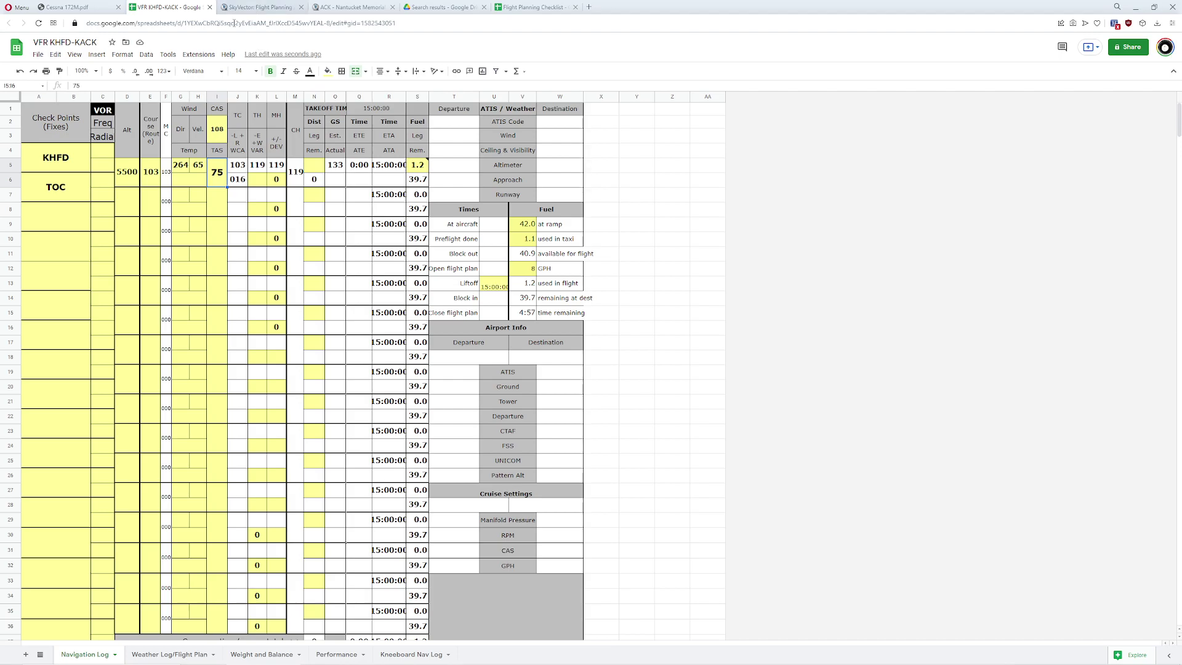
click(104, 10)
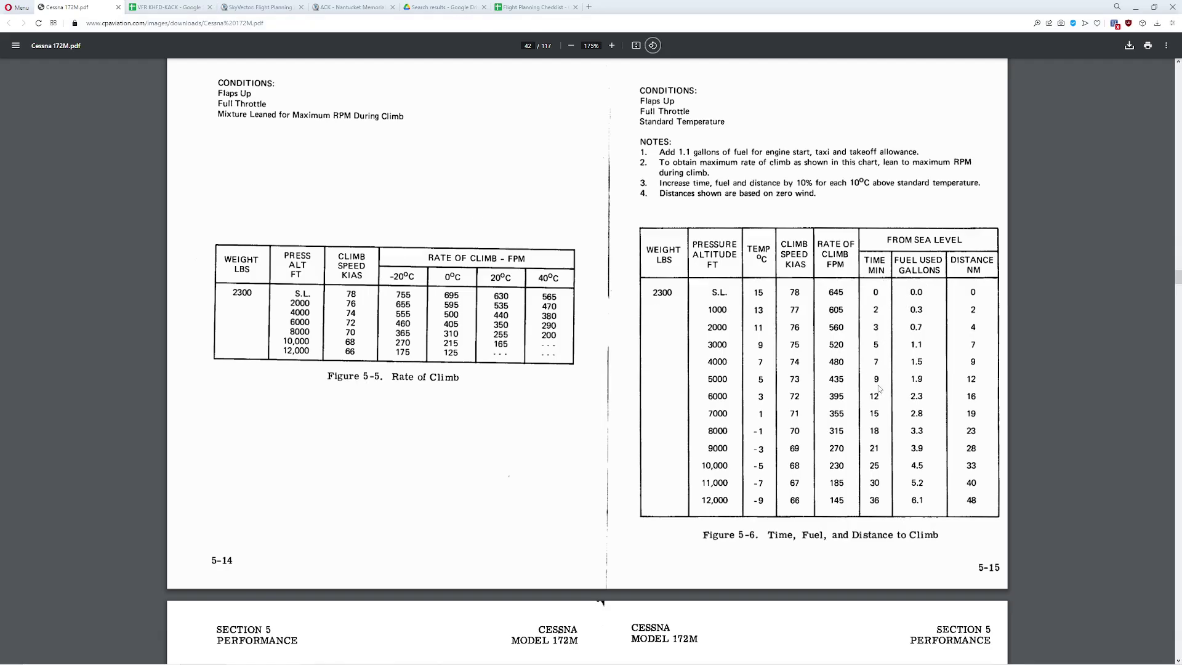
click(534, 7)
click(176, 15)
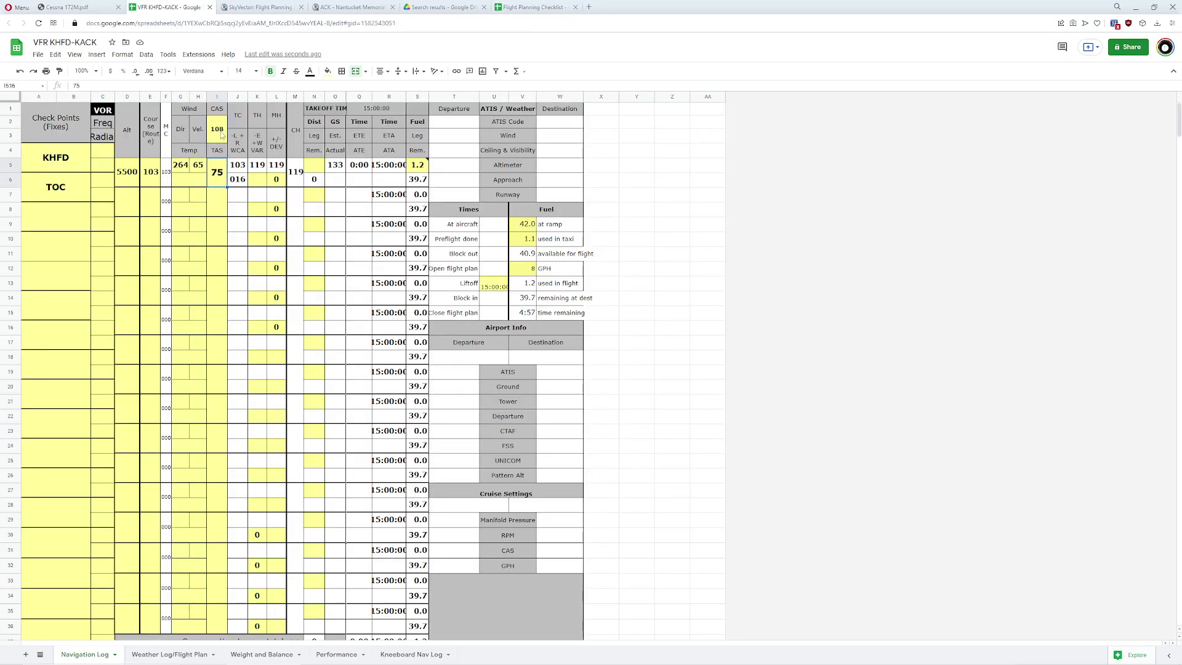
Step: Calculate the first leg's climb distance as 10.5/60*75 with a web search, and close the results
click(318, 169)
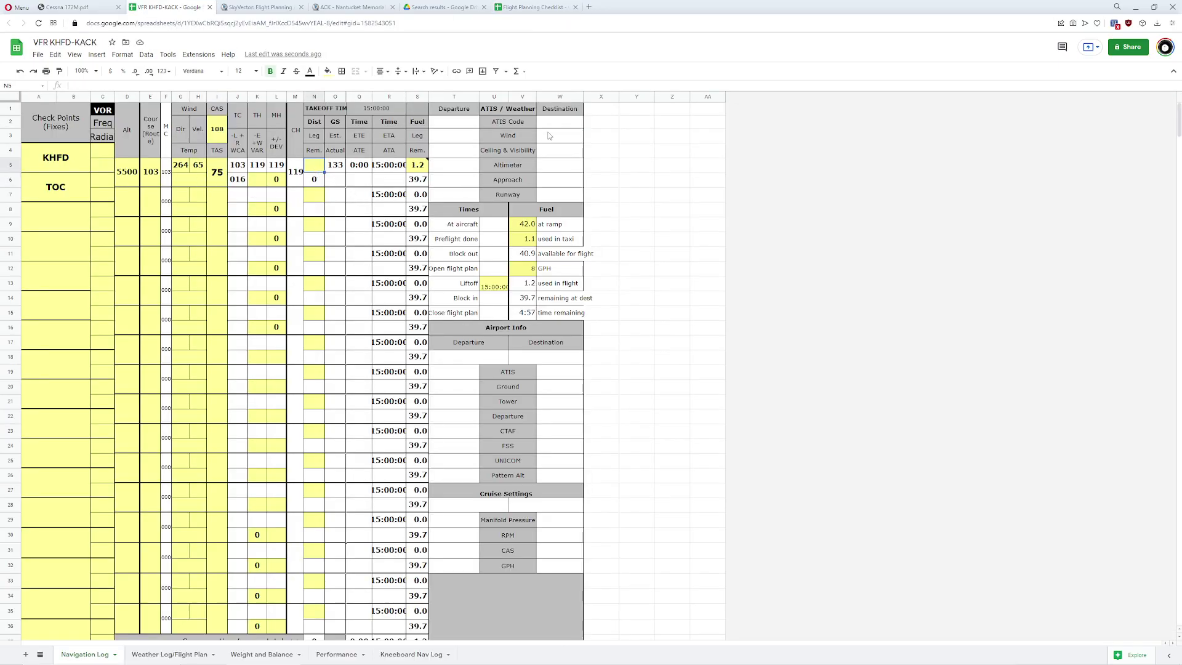
key(ctrl+t)
text(10.5)
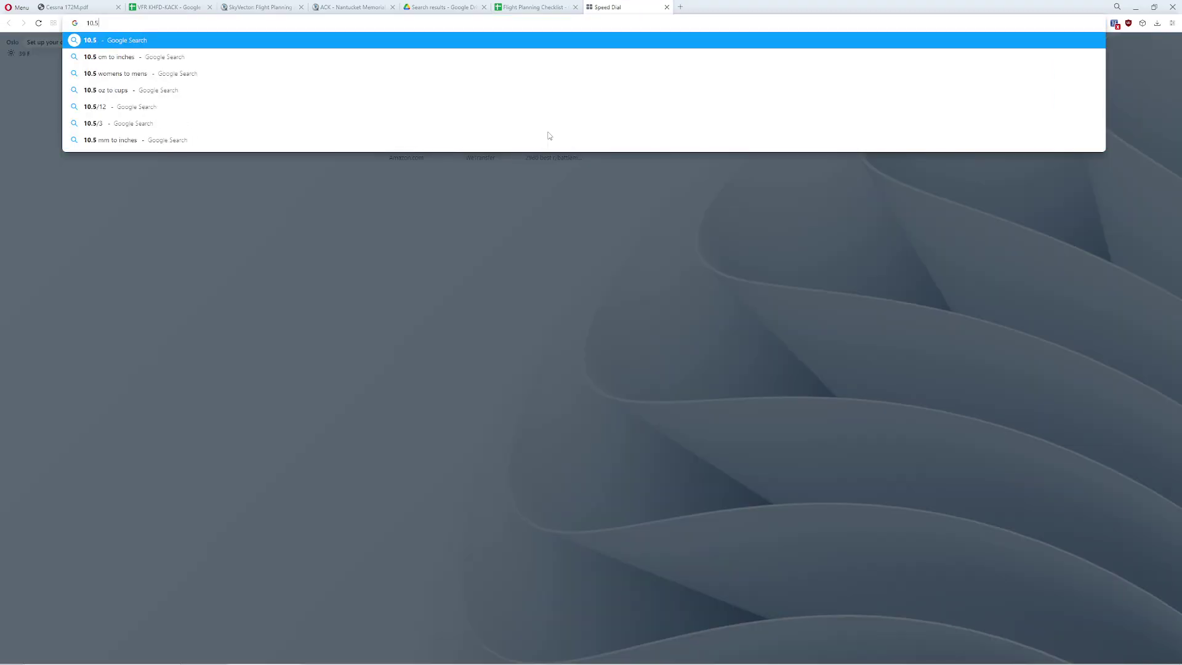
text(/60)
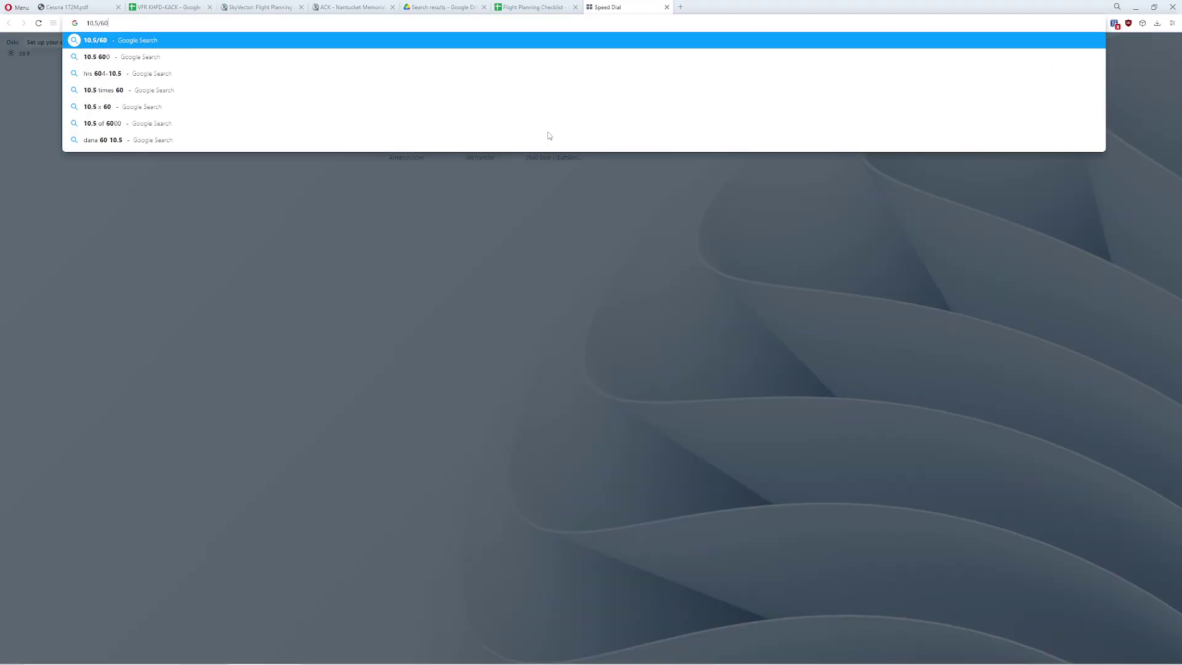
text(*75)
key(Return)
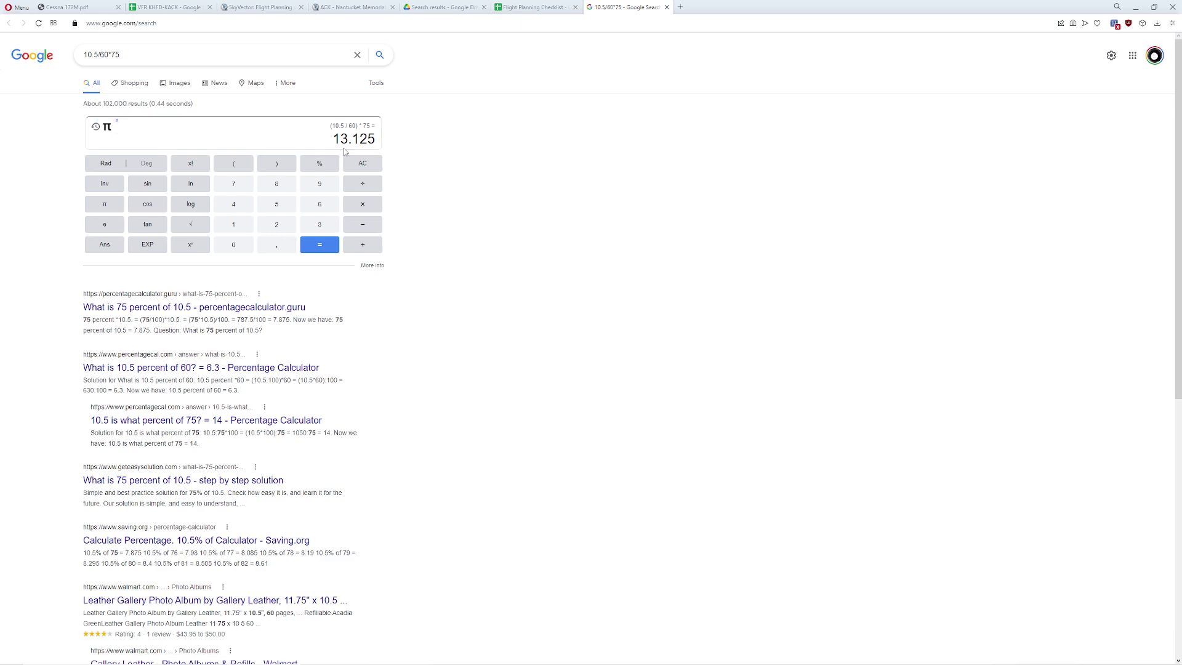
drag(344, 148, 403, 147)
click(405, 147)
key(ctrl+w)
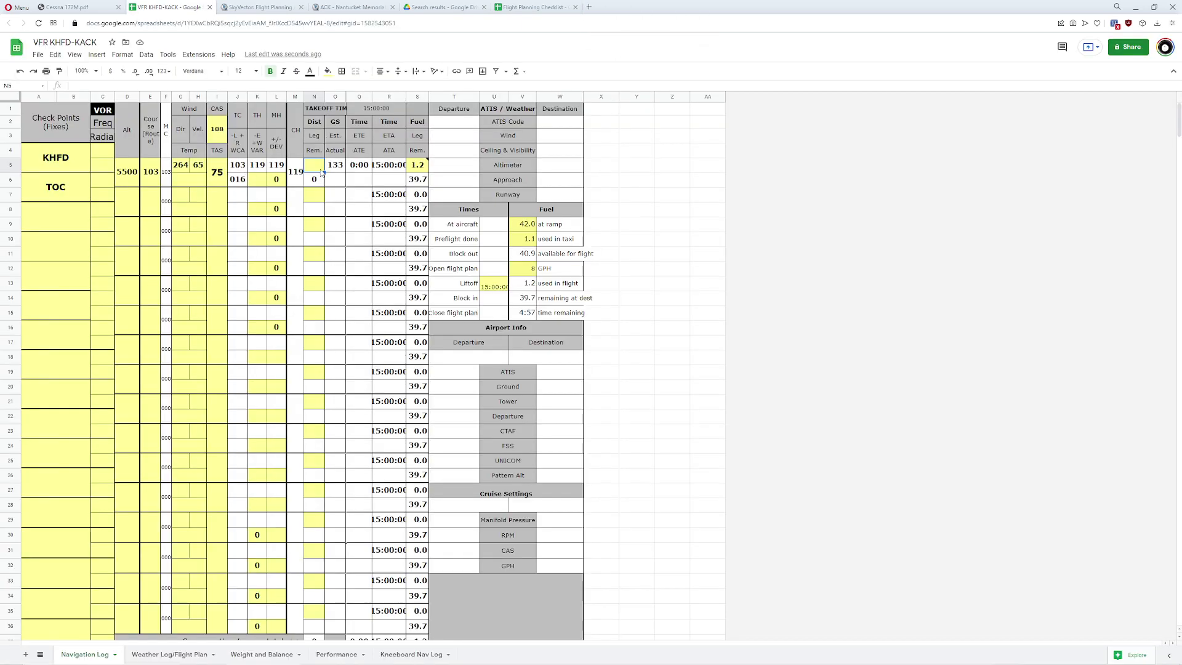
Step: Set the first leg's distance to 13.2 in the navigation log
text(13.25)
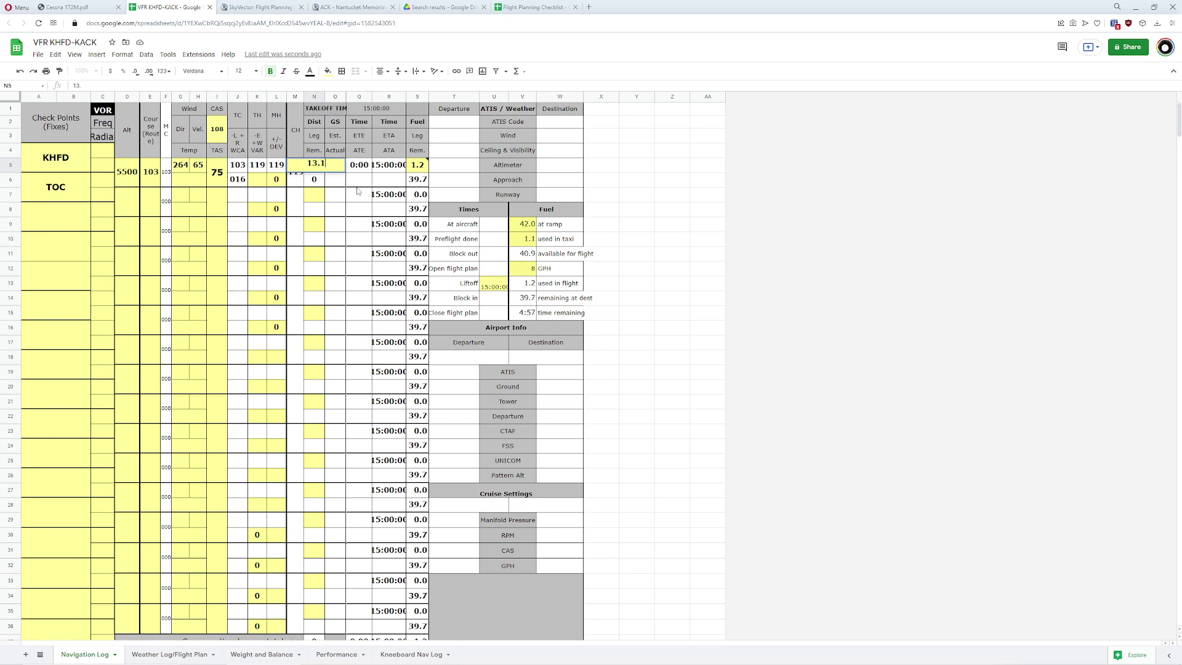
key(Return)
key(Up)
text(13.2)
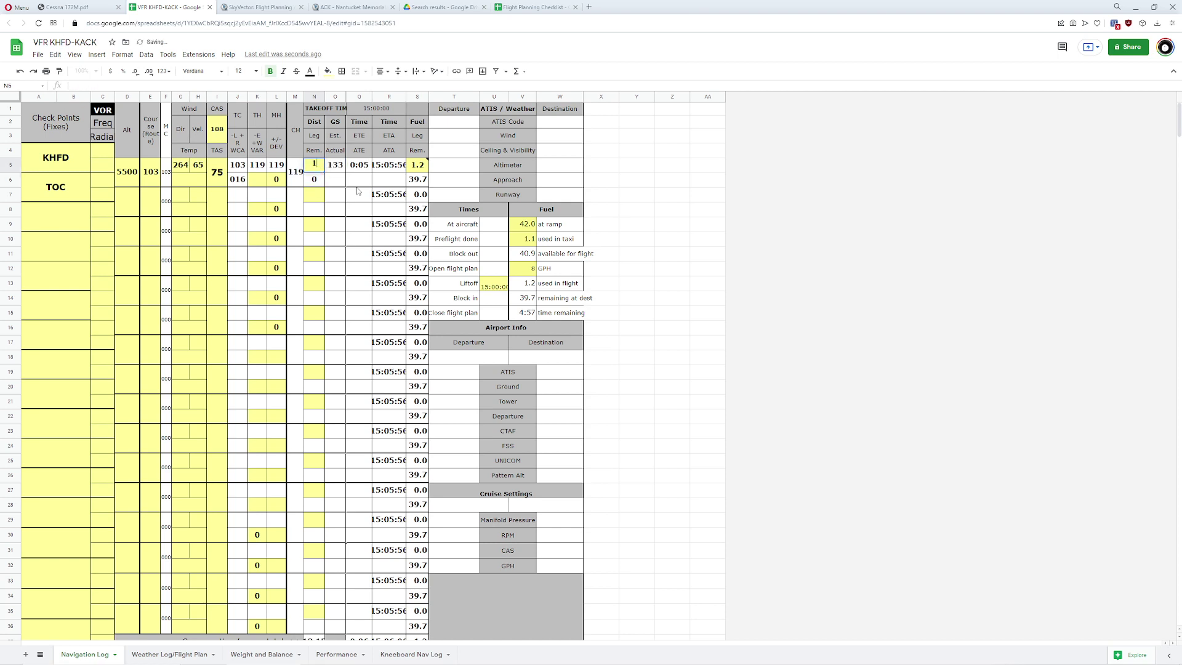
key(Return)
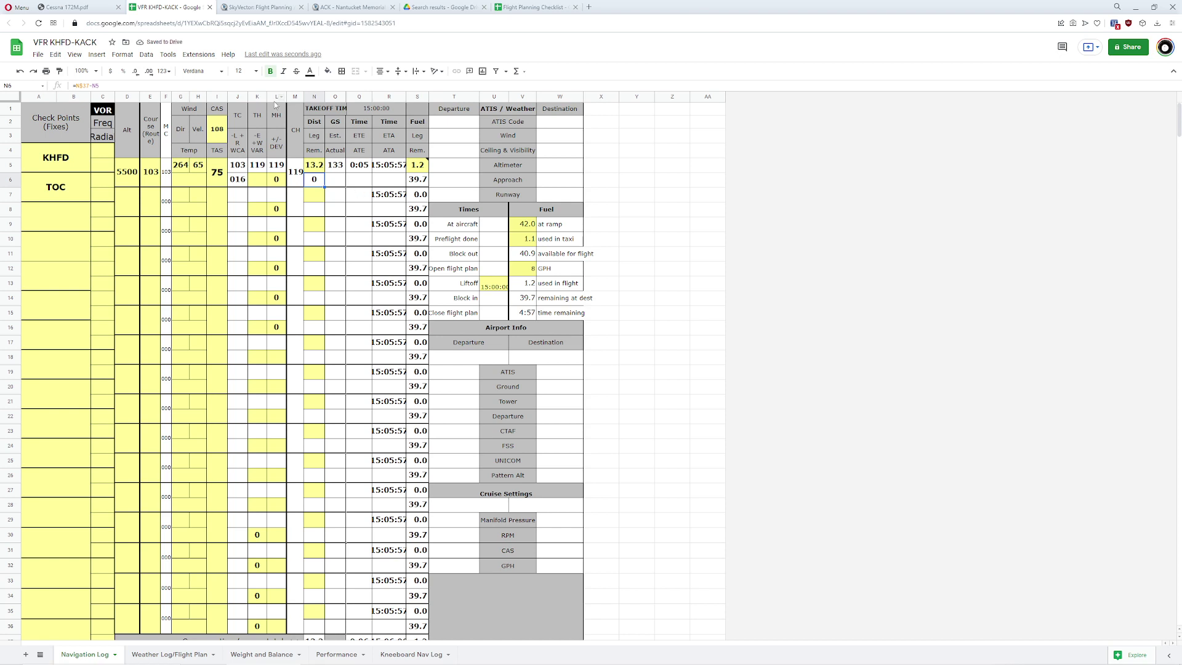
Step: Generate the SkyVector nav log for KHFD to KACK again, check its wind velocities, and return to the navigation log spreadsheet
click(201, 165)
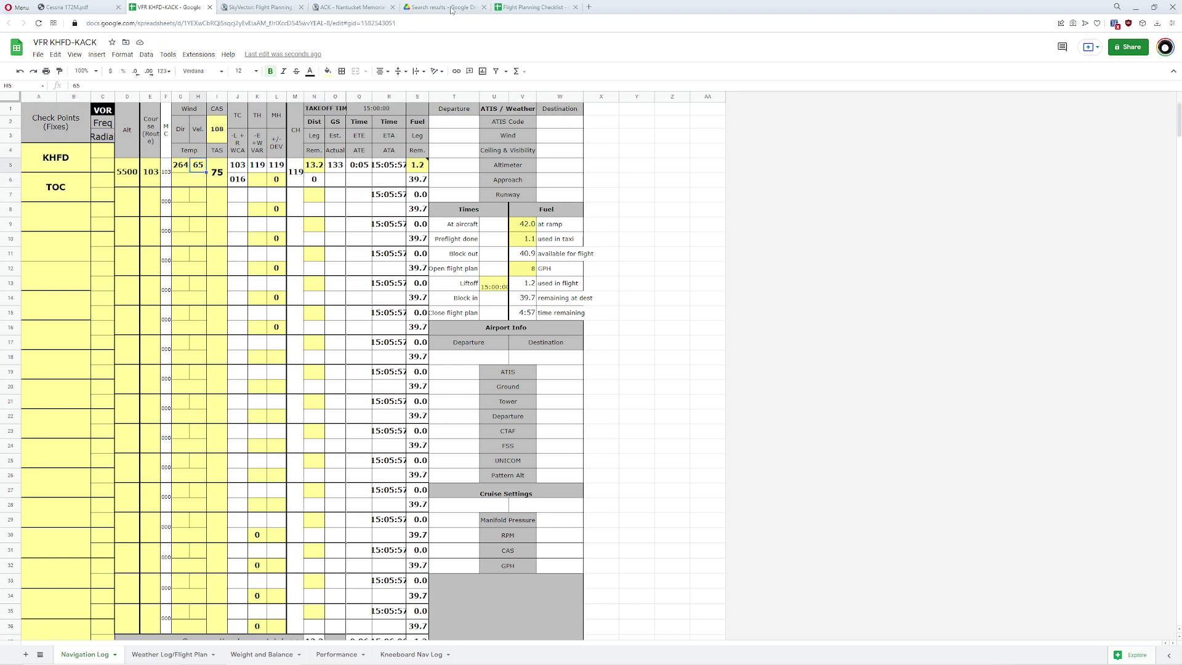
click(330, 8)
click(255, 8)
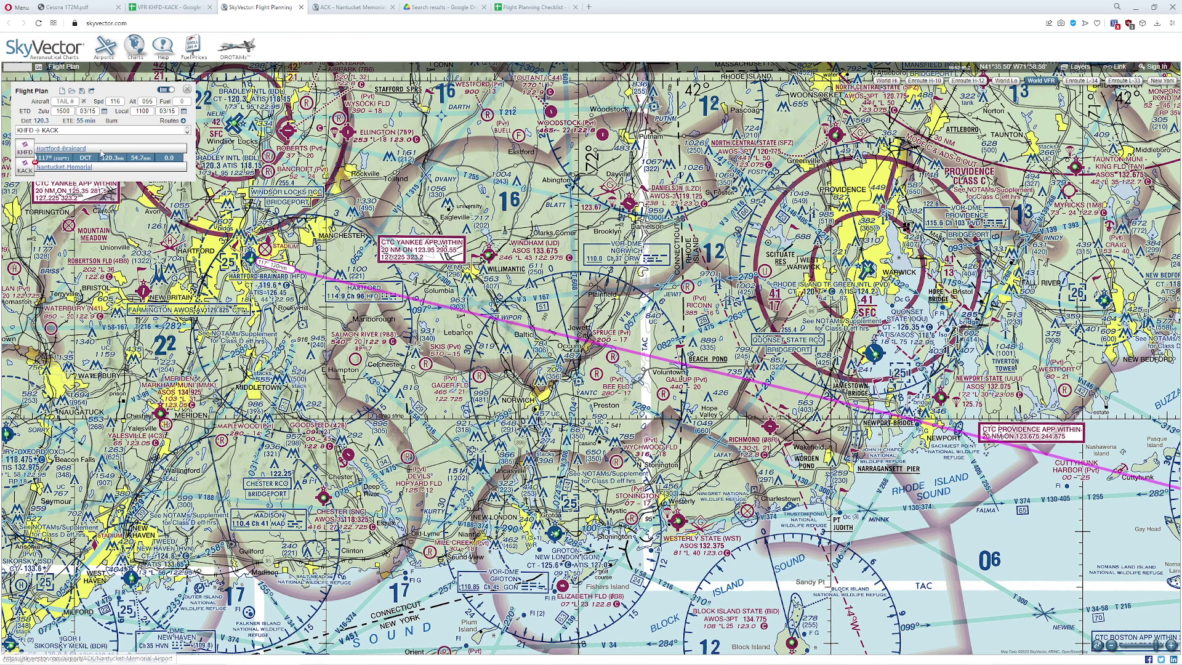
click(165, 90)
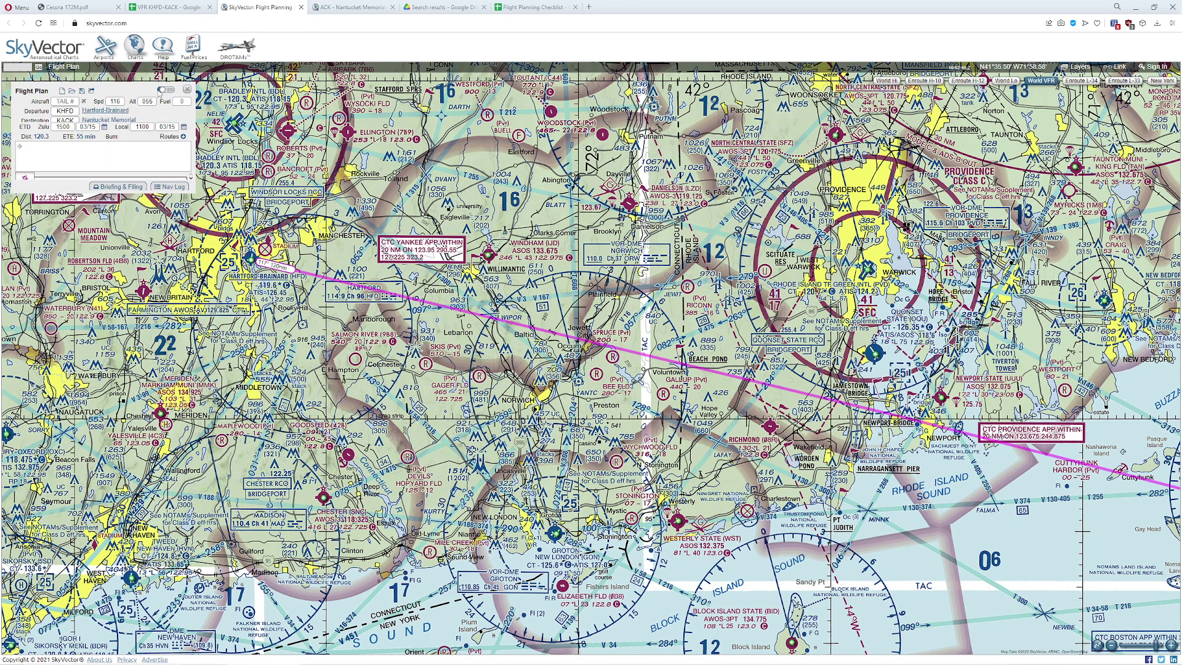
click(170, 186)
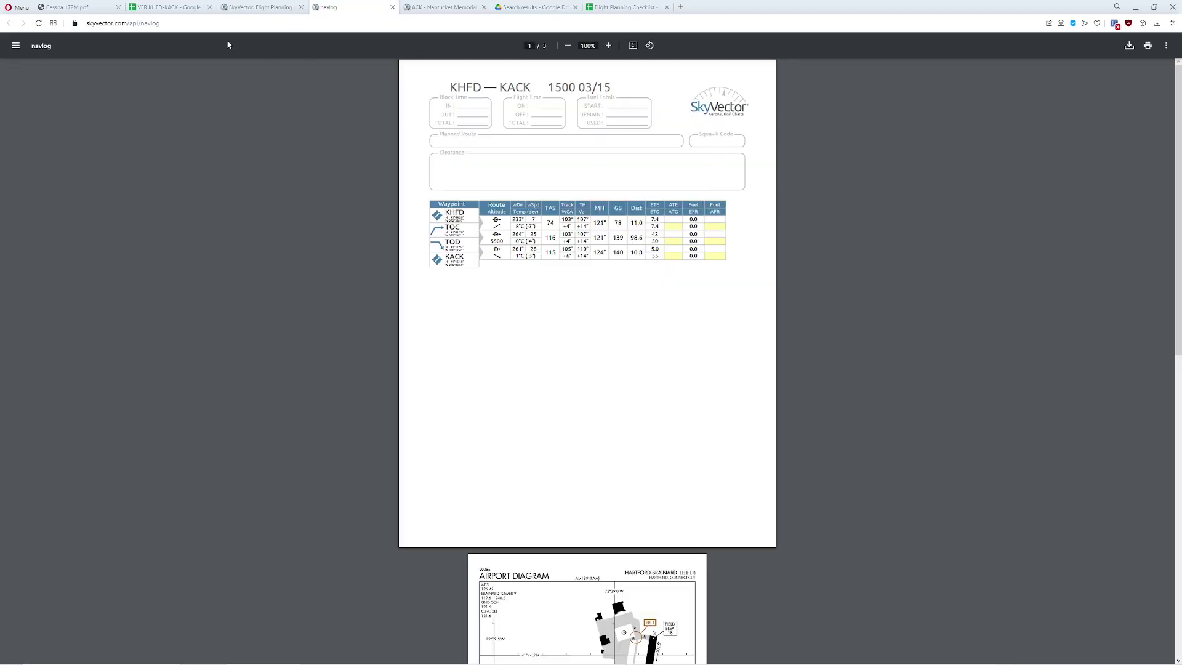
click(175, 8)
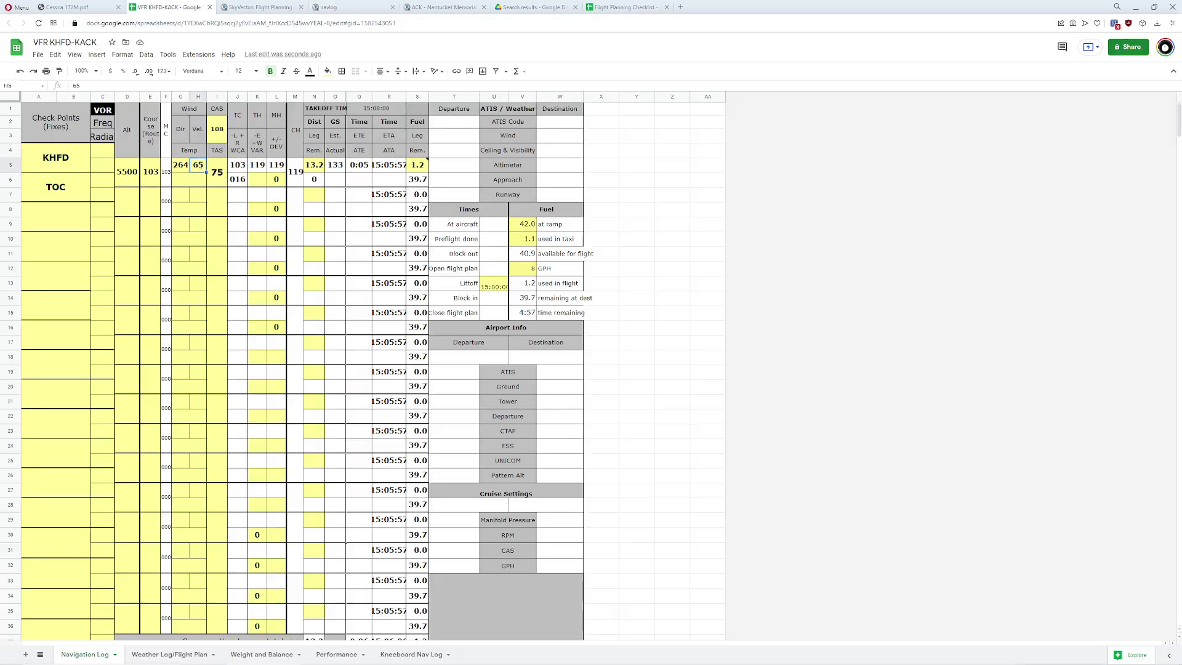
Step: Set the first leg's wind velocity to 25
text(25)
key(Return)
key(Down)
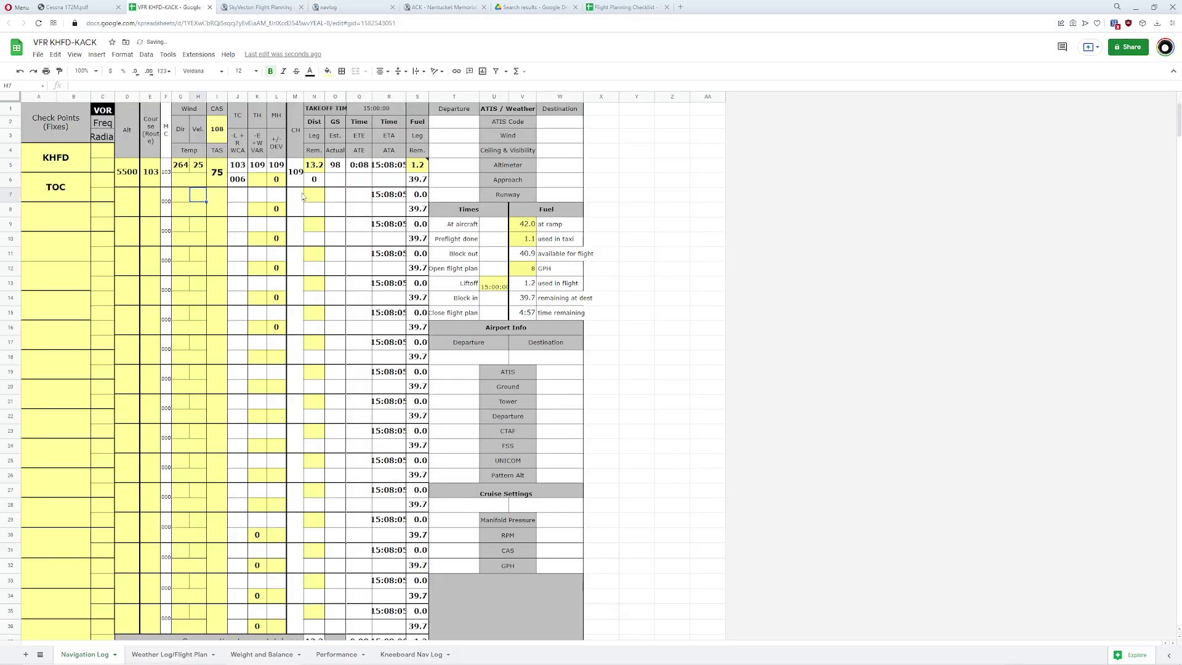
Step: Set the first leg's temperature to 1 in the navigation log
click(319, 171)
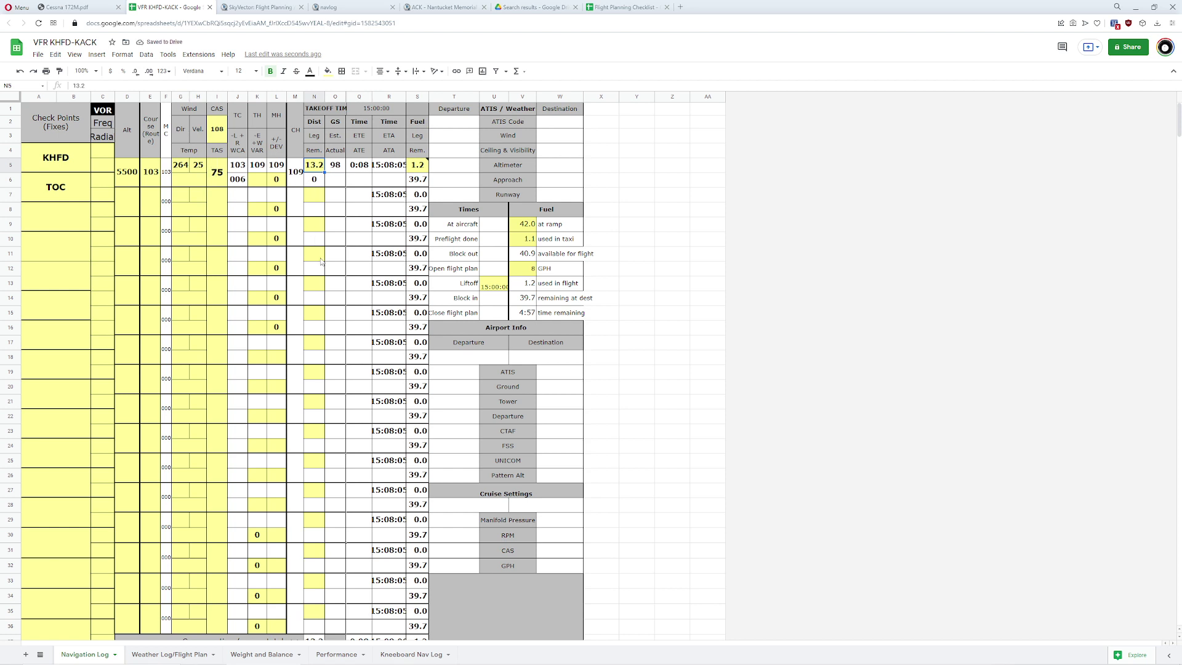
key(Down)
key(Left)
key(Left)
key(Left)
key(Left)
key(Left)
key(Left)
key(Up)
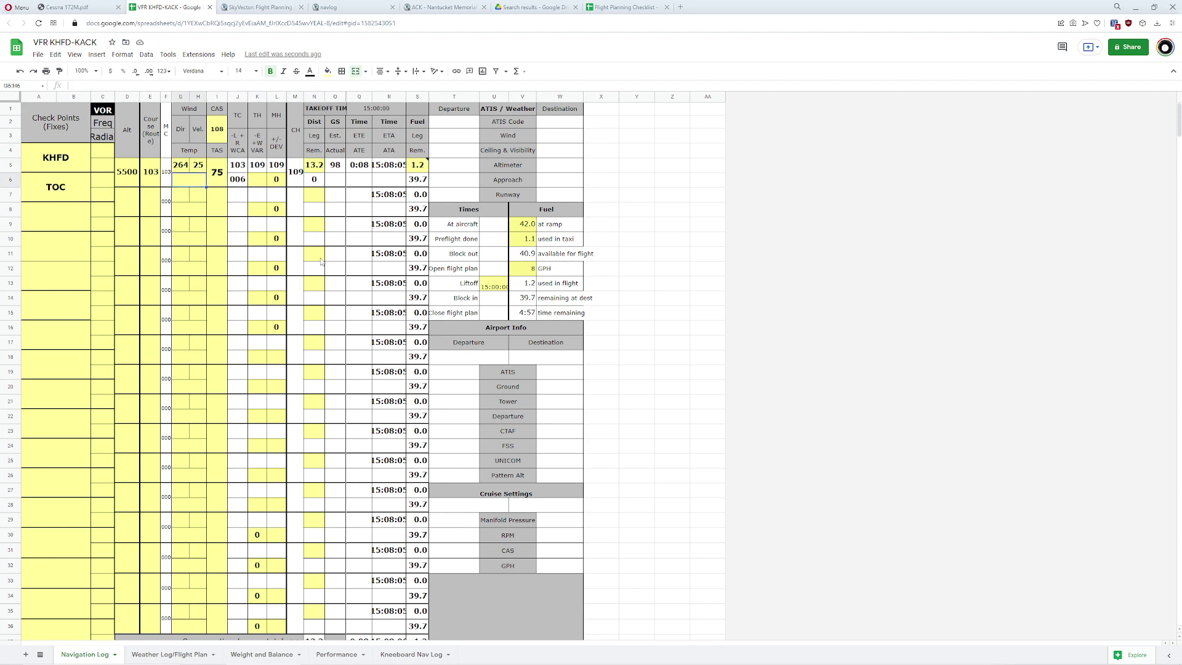
text(1)
key(Return)
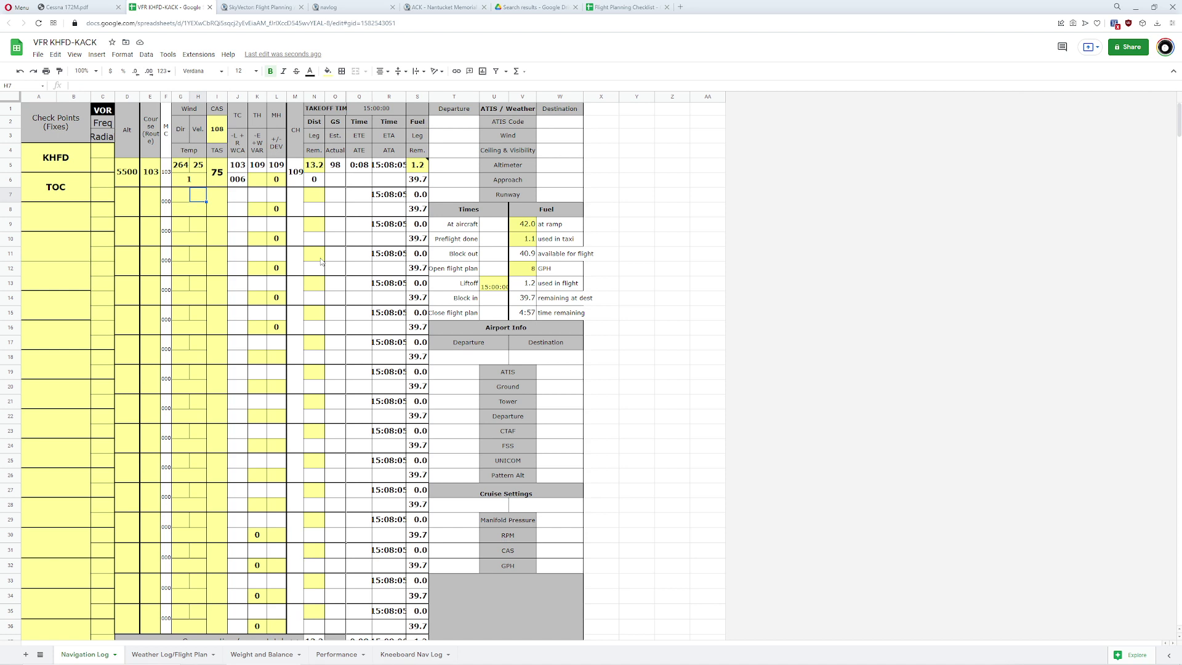
Step: Calculate the average of the wind velocities 25 and 8 in the Calculator app
key(Up)
key(Up)
key(XF86Calculator)
text(8)
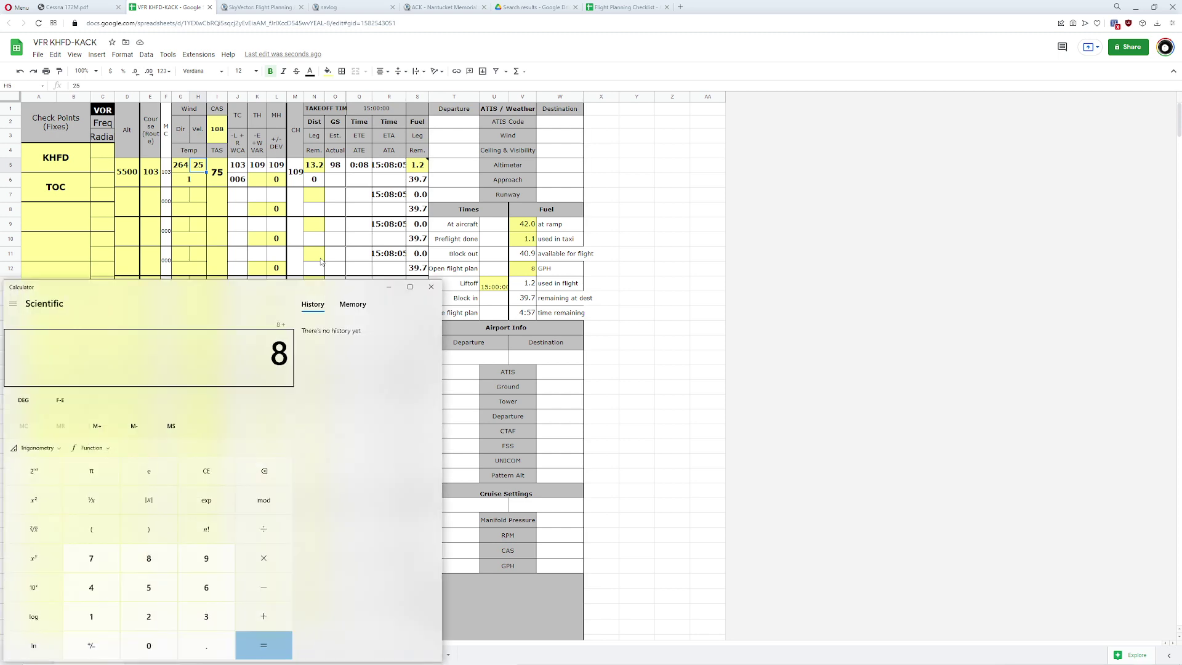
key(Escape)
text(25+2)
key(BackSpace)
text(8)
key(Return)
text(/2)
key(Return)
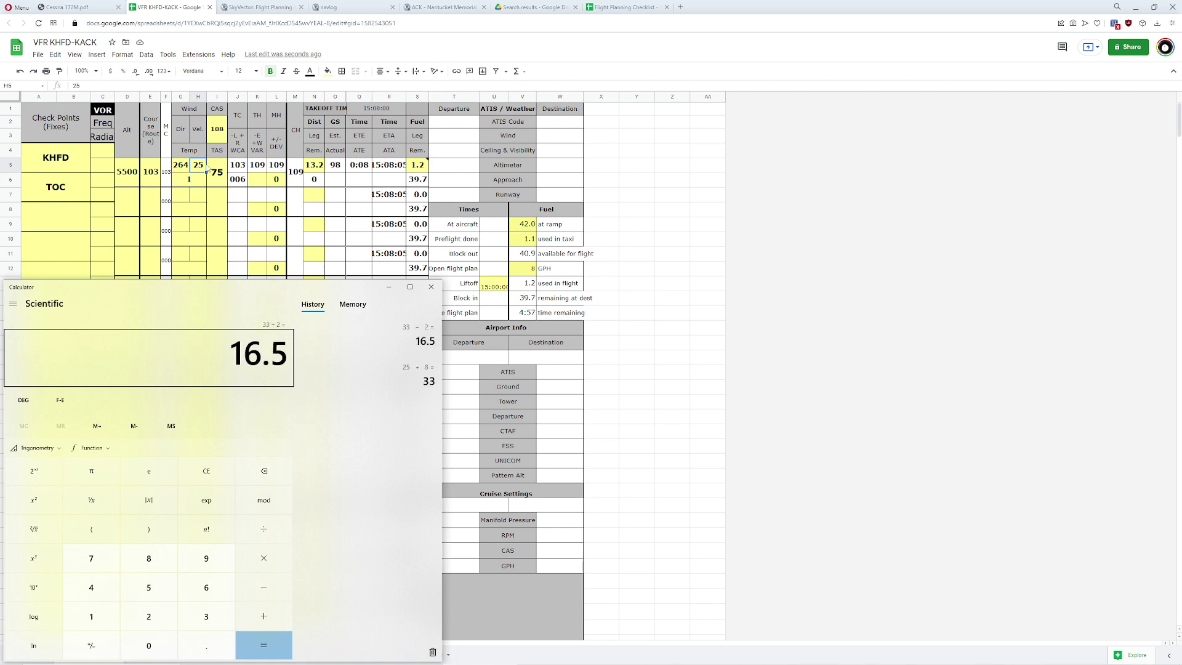
Step: Set the first leg's wind velocity to 17 and select the leg's estimated ground speed cell
click(201, 167)
text(1)
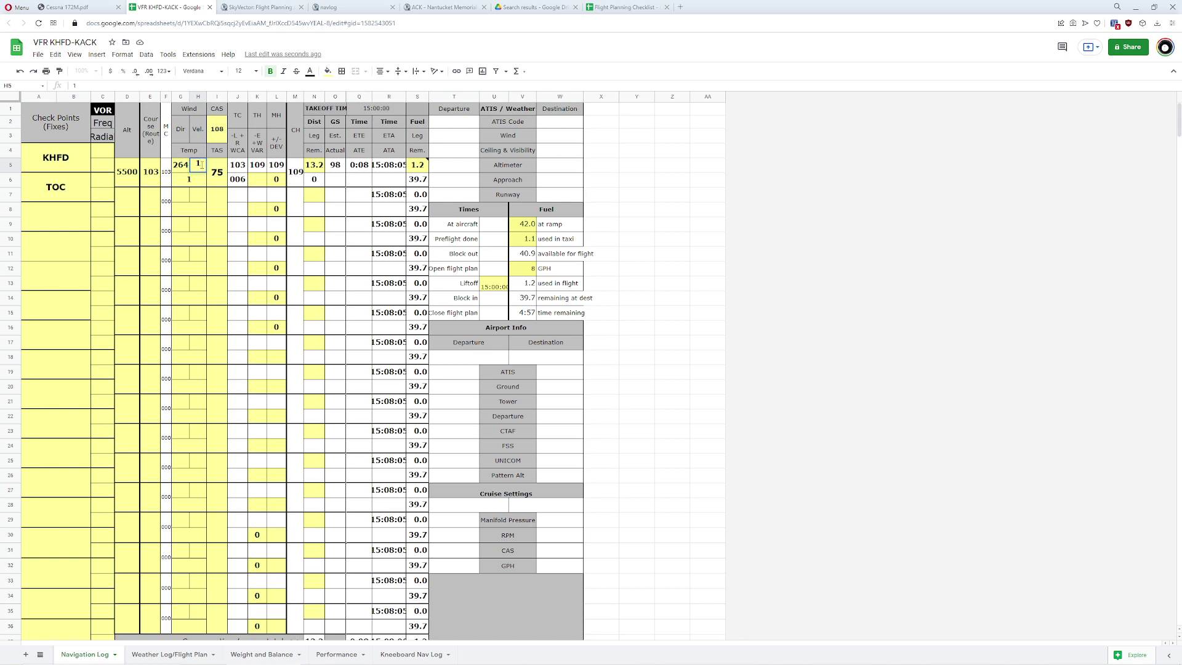
key(Tab)
key(Tab)
key(Tab)
key(Tab)
key(Tab)
key(Tab)
key(Tab)
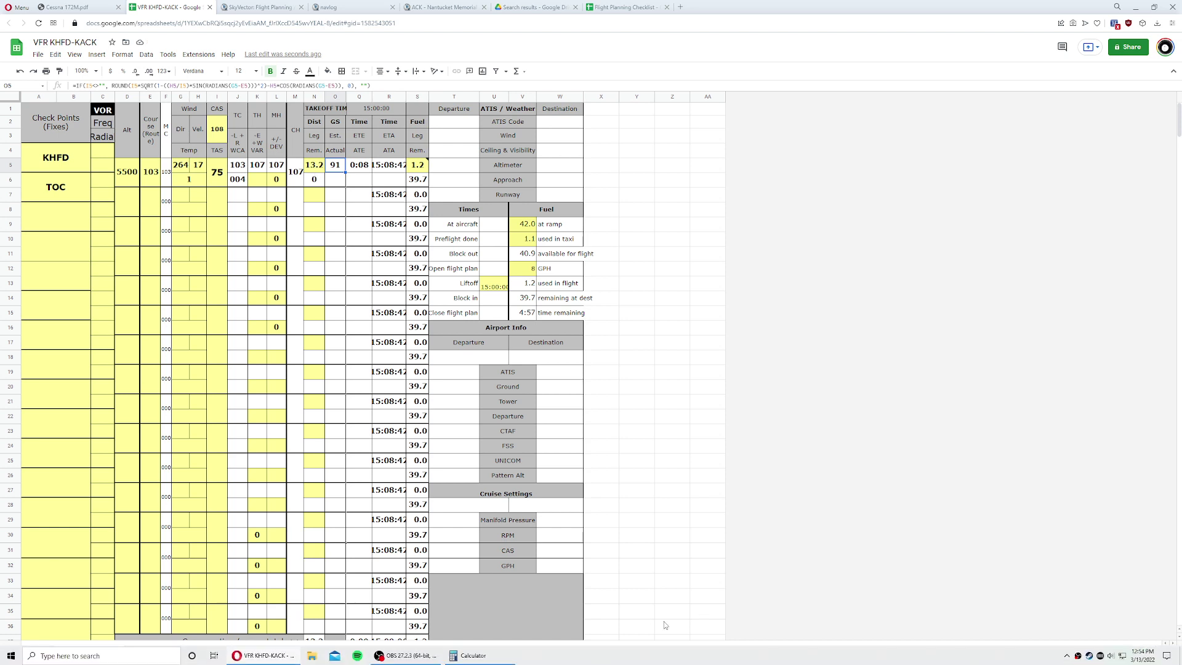
Step: Look up the time to climb in the Cessna 172M Time, Fuel, and Distance to Climb table
click(471, 656)
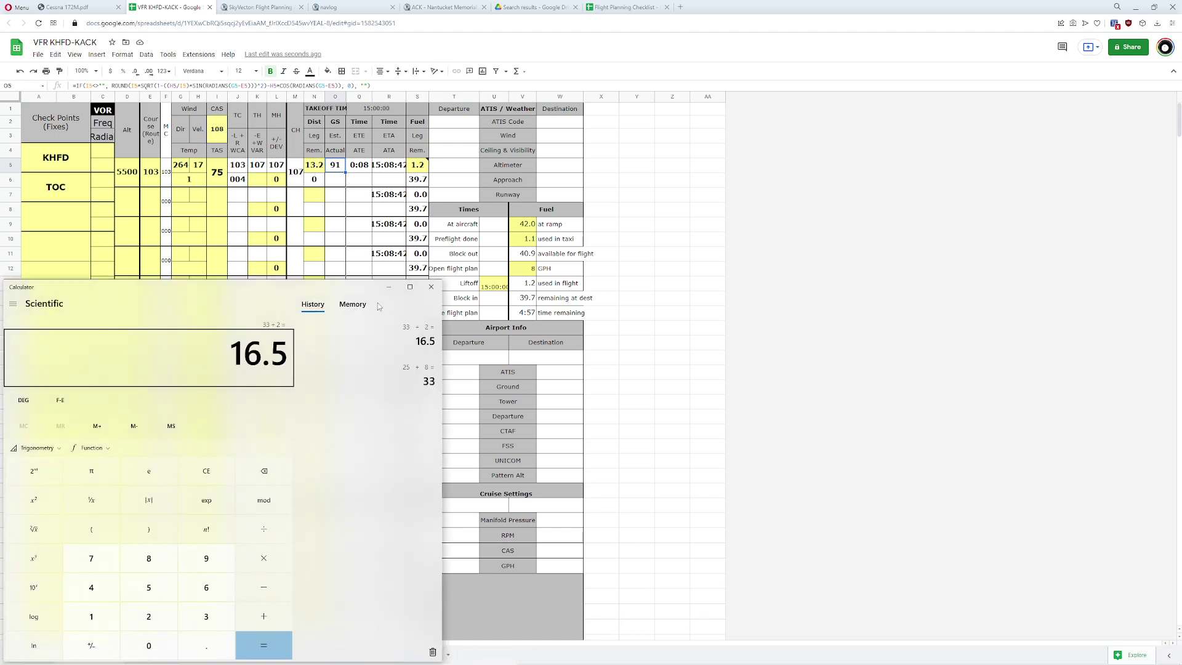
key(Escape)
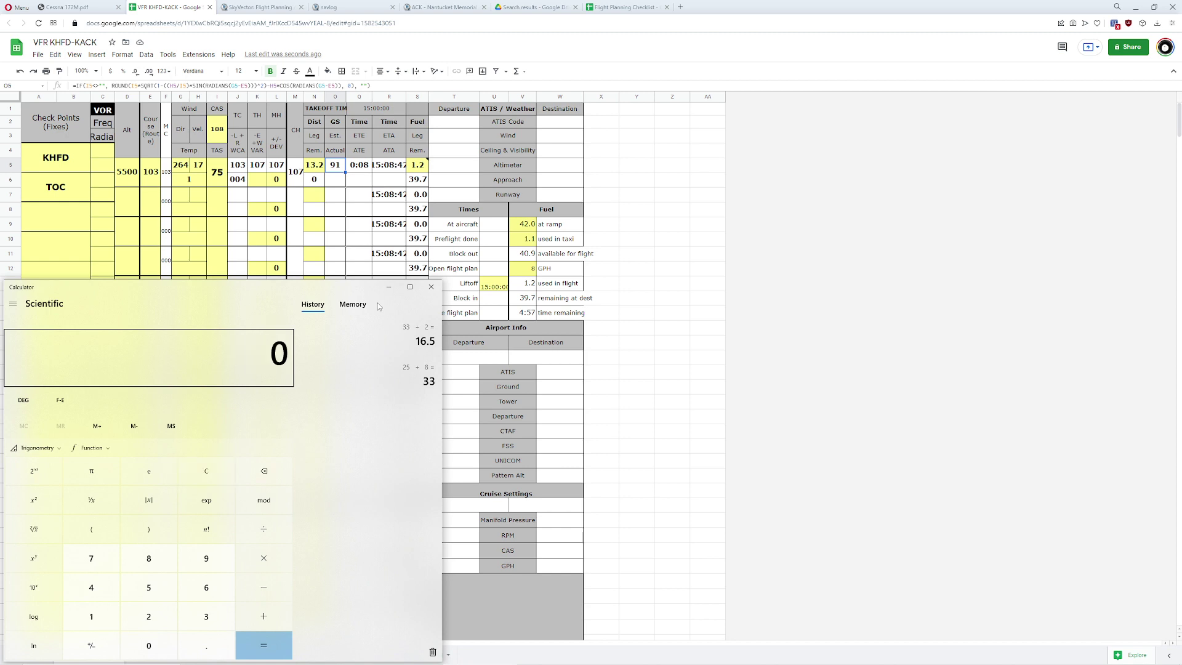
text(91)
click(625, 7)
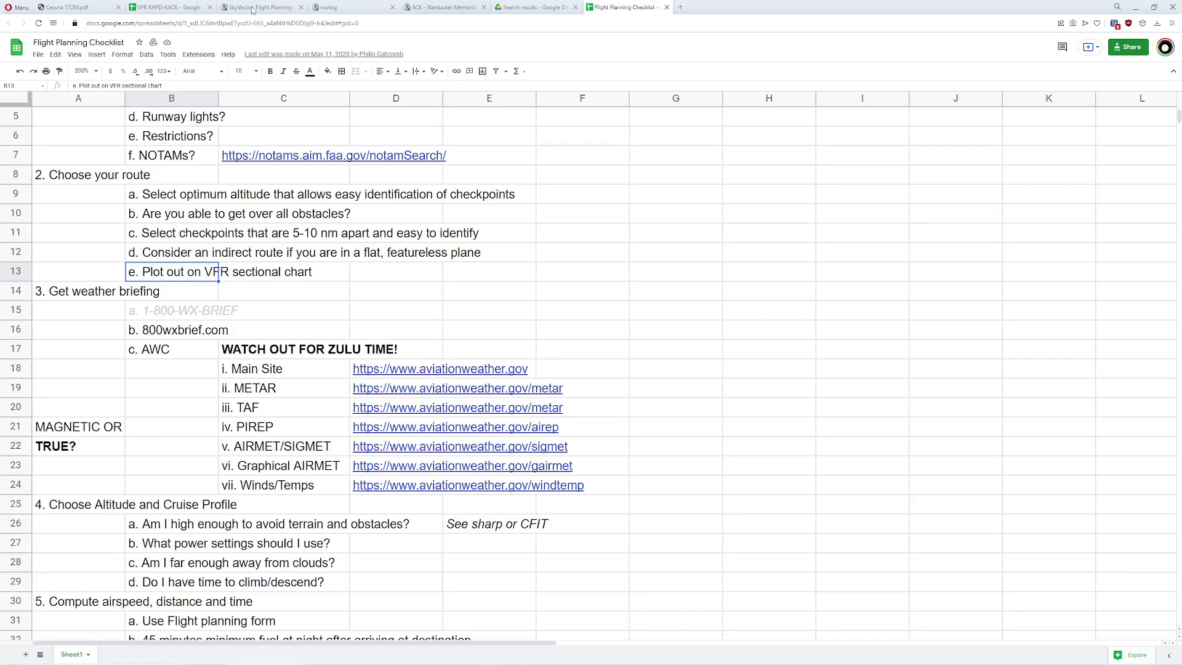
click(183, 10)
click(77, 7)
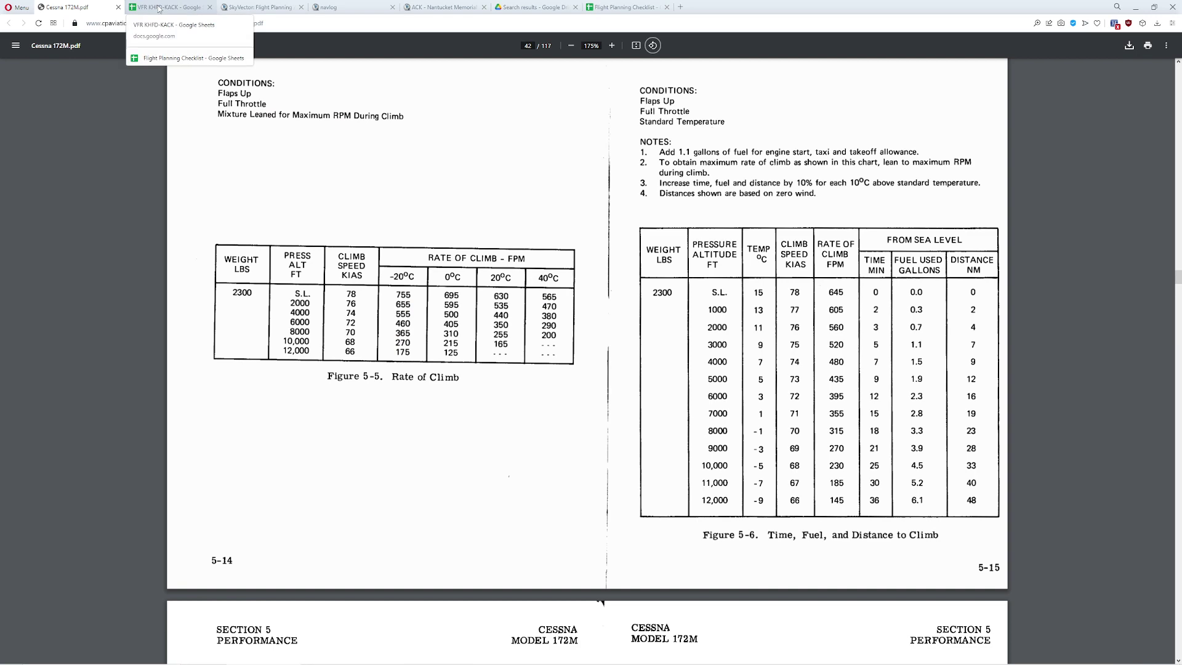
click(159, 9)
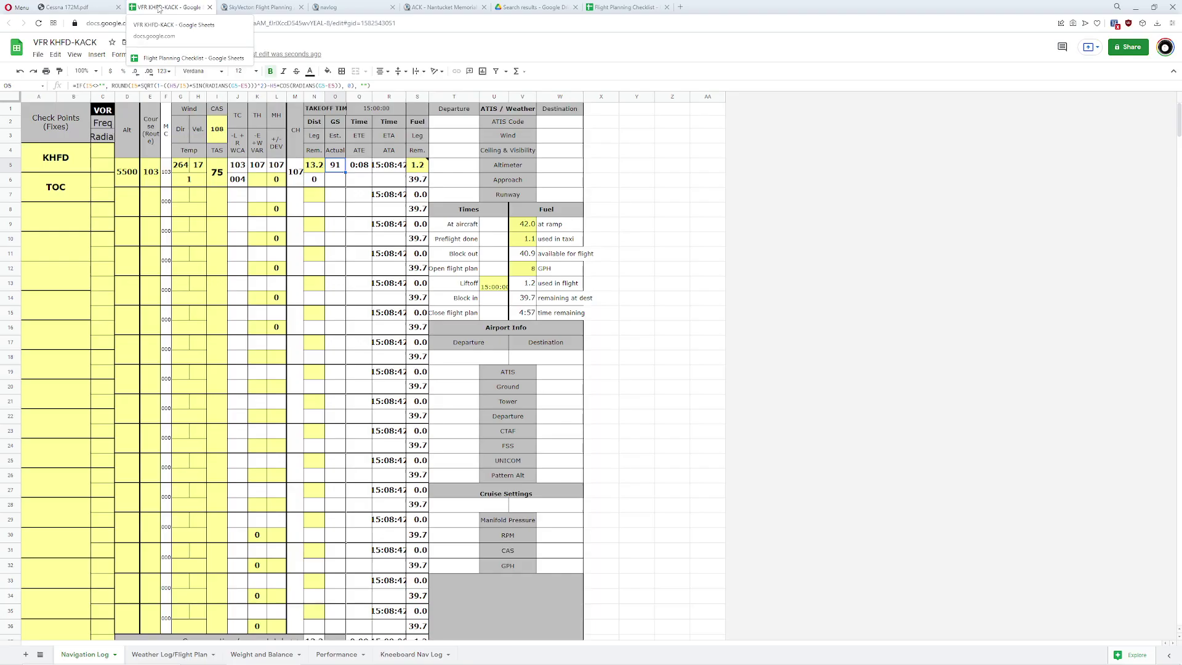
Step: Calculate the climb distance in the Calculator app by dividing 10.5 by 60 and multiplying by 91
key(alt+Tab)
text(10.5/60)
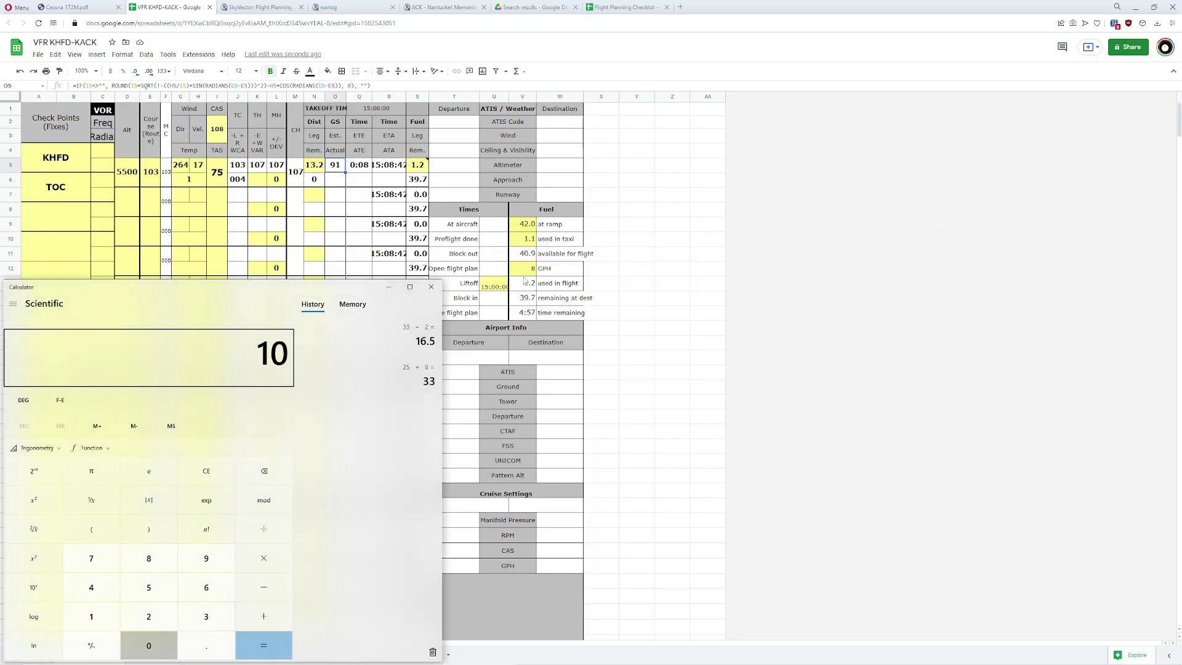
key(Return)
text(*91)
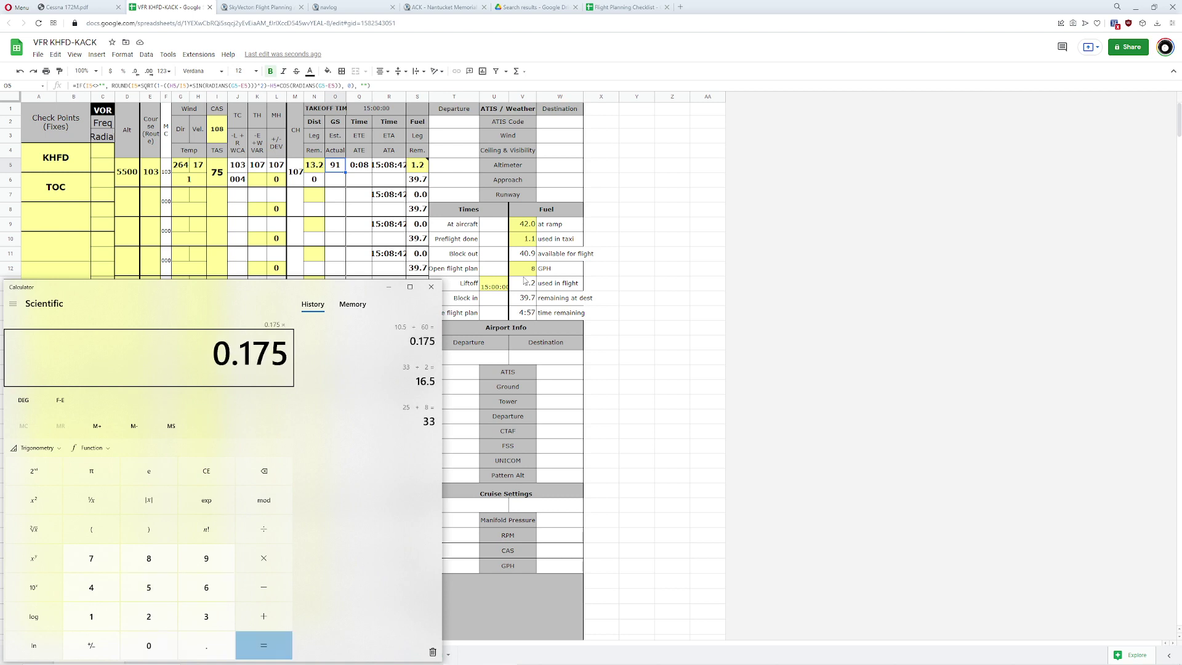
key(Return)
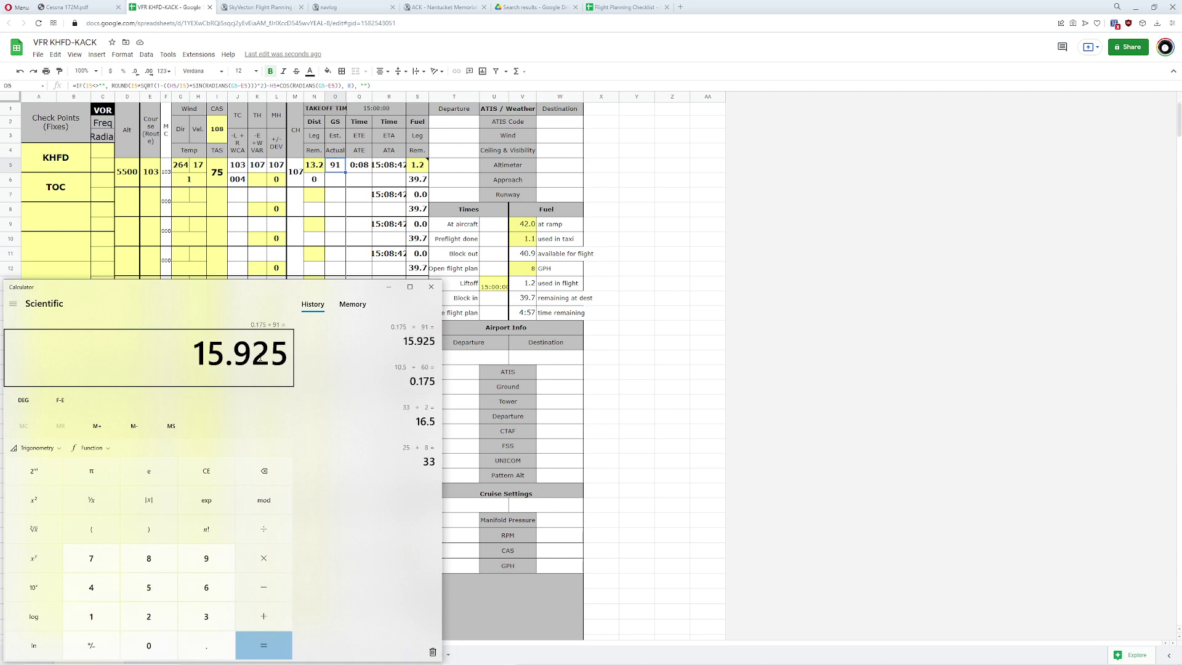
Step: Set the first leg's distance to 15.9 in the navigation log
click(315, 166)
text(15.9)
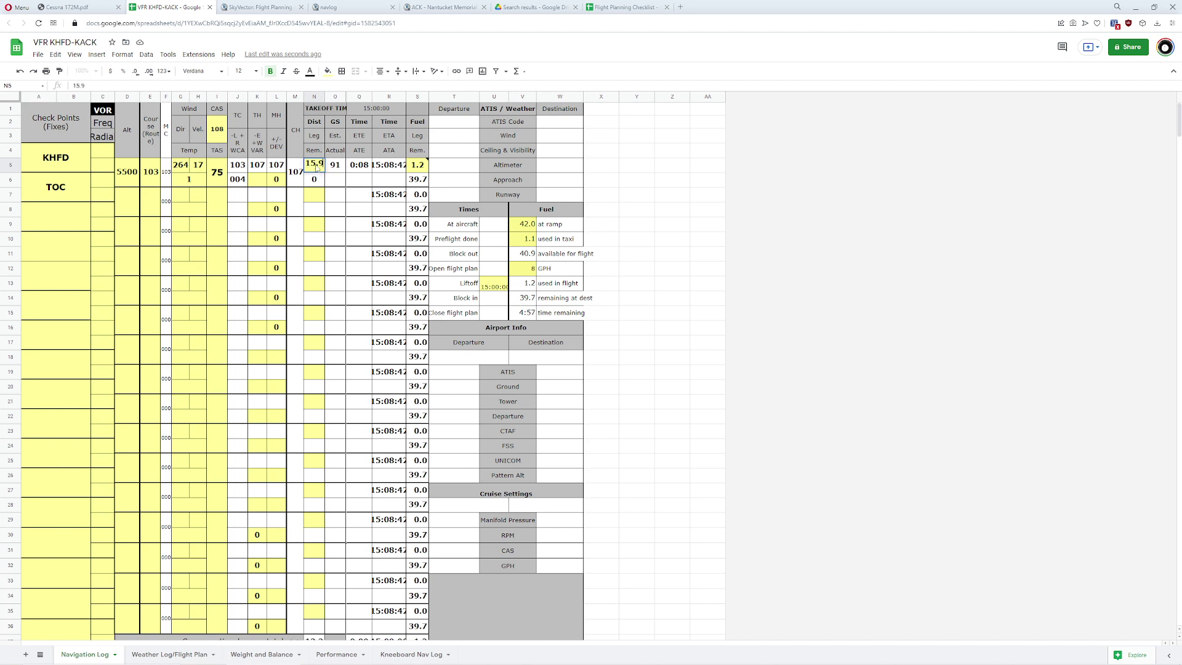
key(Return)
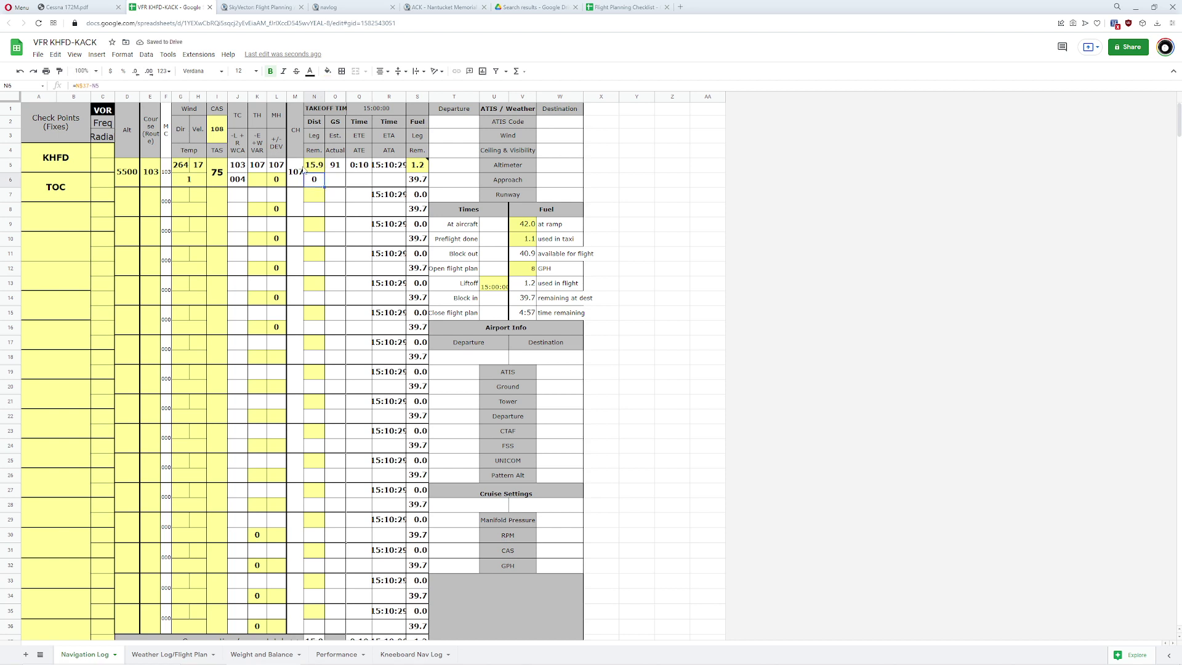
Step: Add a top-of-climb GPS waypoint at 414057N0722003W on the SkyVector route, southwest of Columbia
click(80, 185)
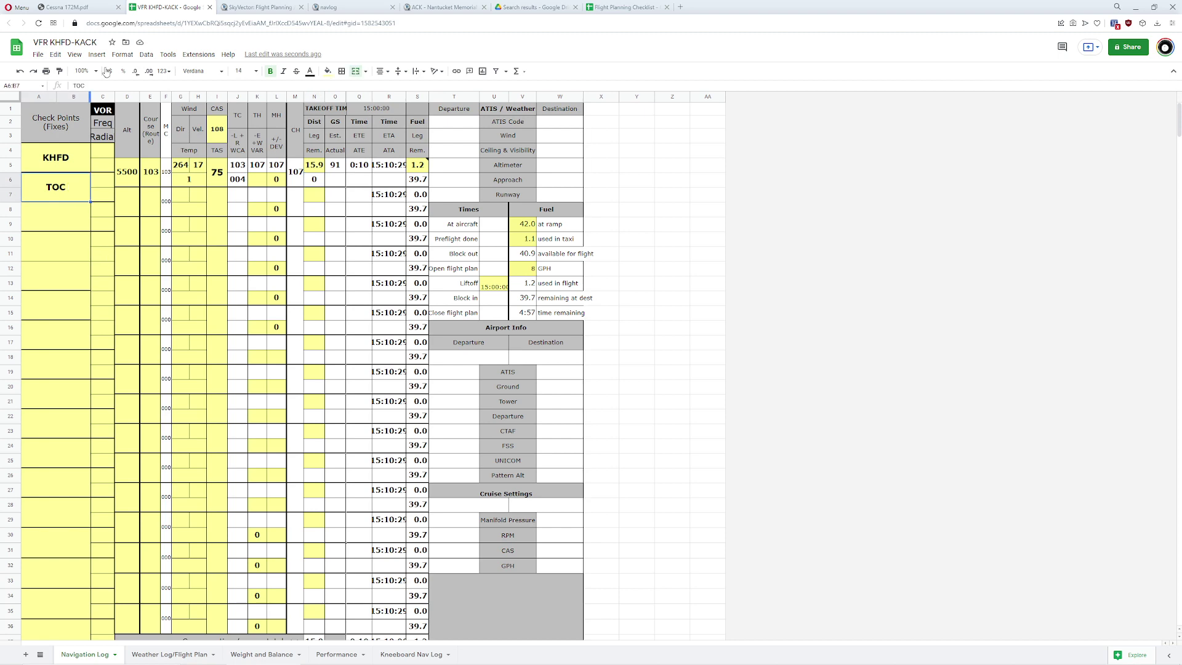
key(ctrl+Tab)
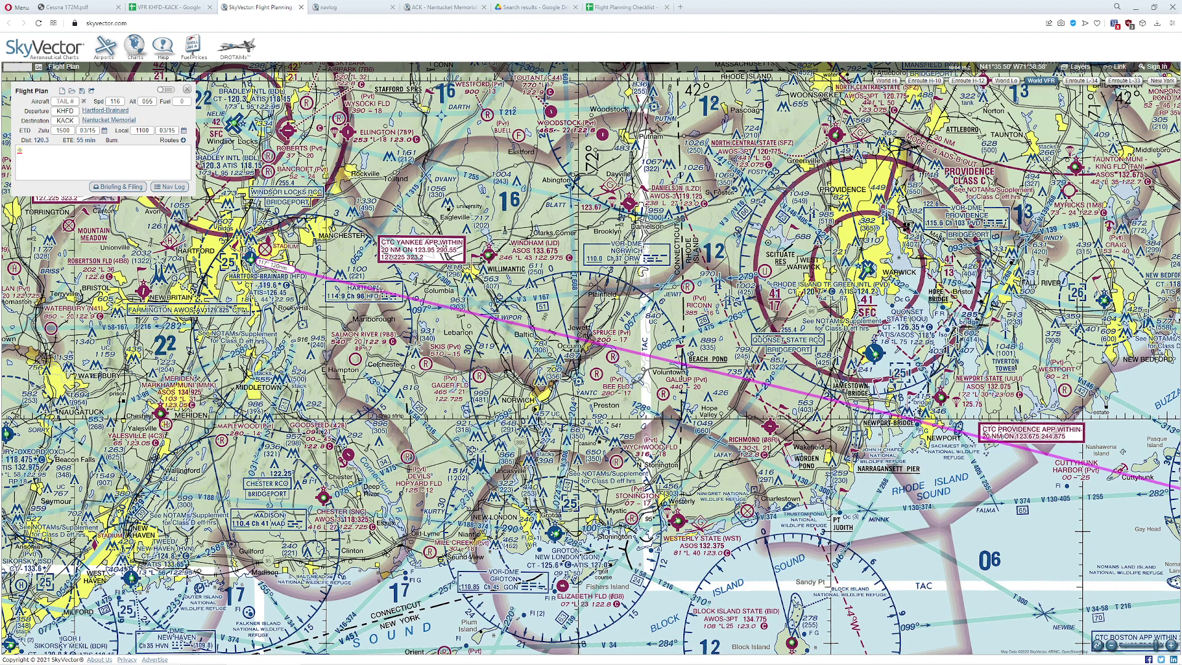
click(378, 287)
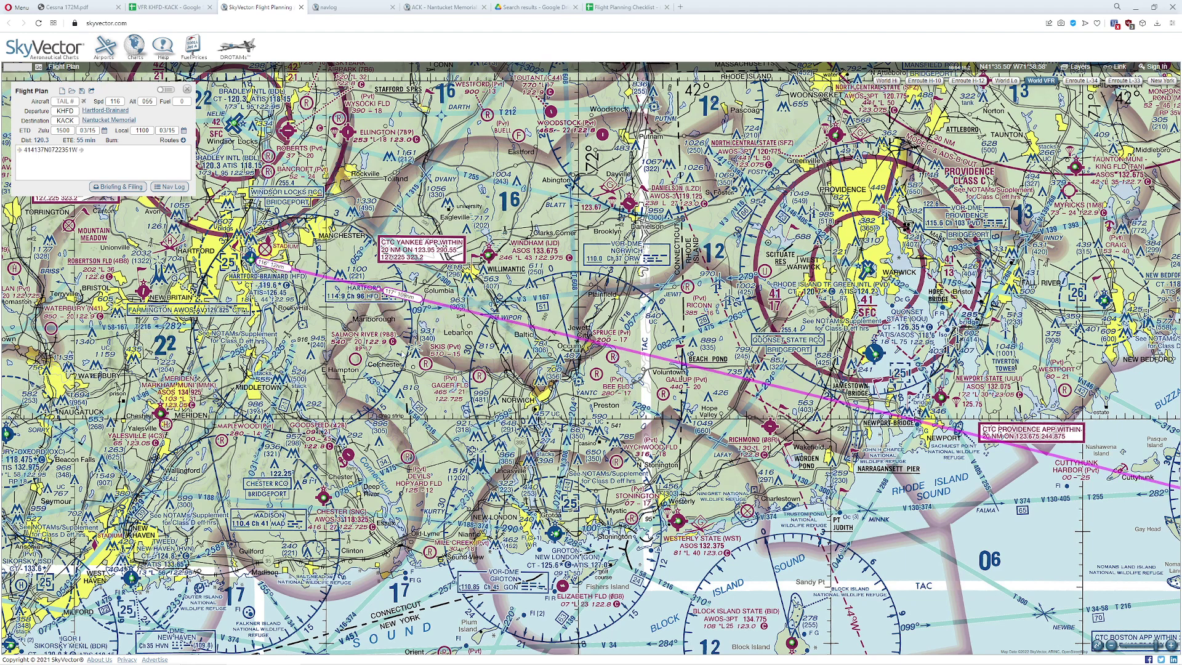
drag(387, 297, 417, 303)
click(423, 331)
click(380, 289)
click(391, 333)
scroll(423, 305, up, 2)
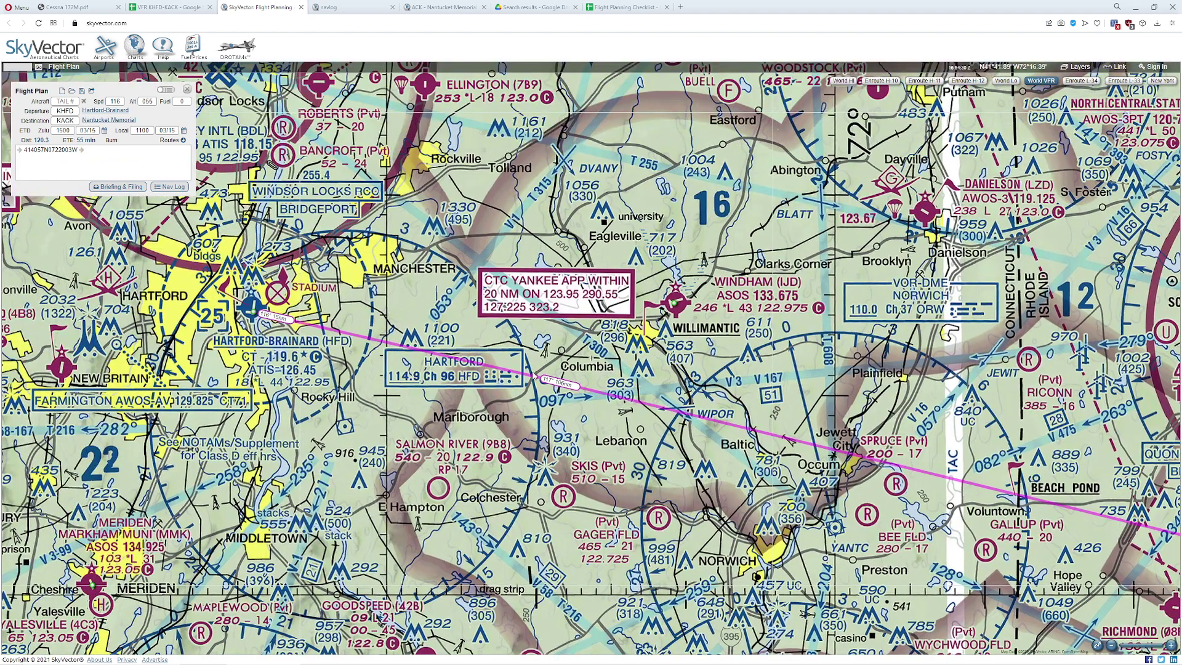
scroll(529, 345, up, 1)
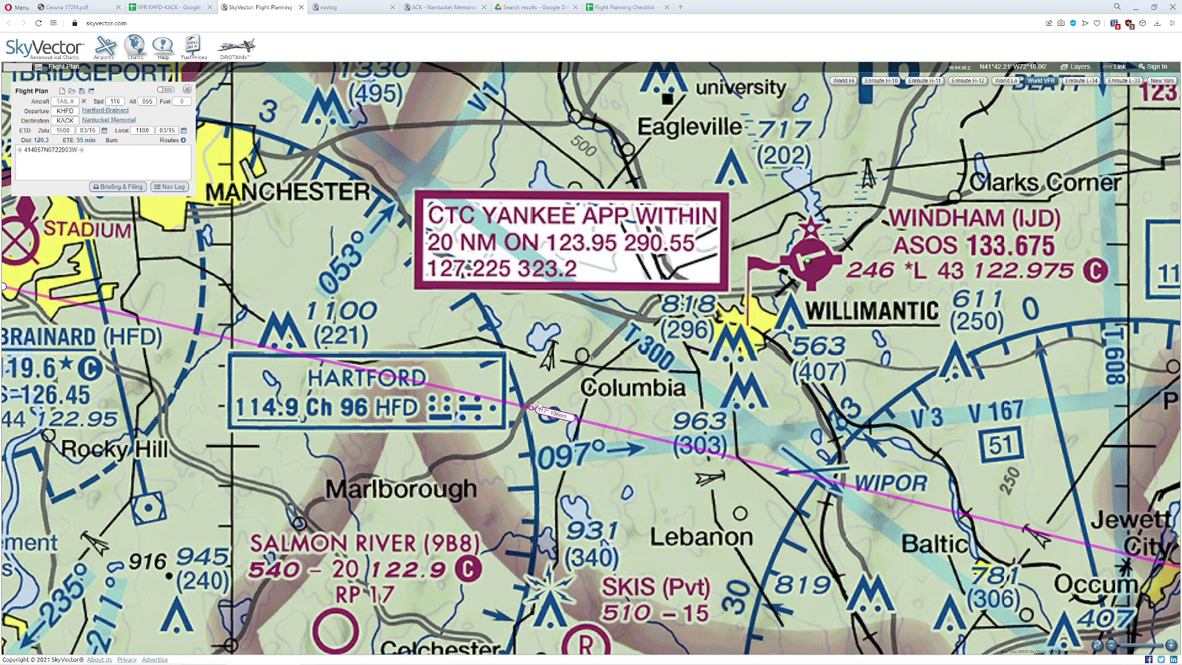
Step: Add another GPS waypoint to the SkyVector plan where the route crosses the upper edge of the Hartford VOR box, south of Manchester
drag(488, 397, 553, 415)
scroll(553, 415, down, 1)
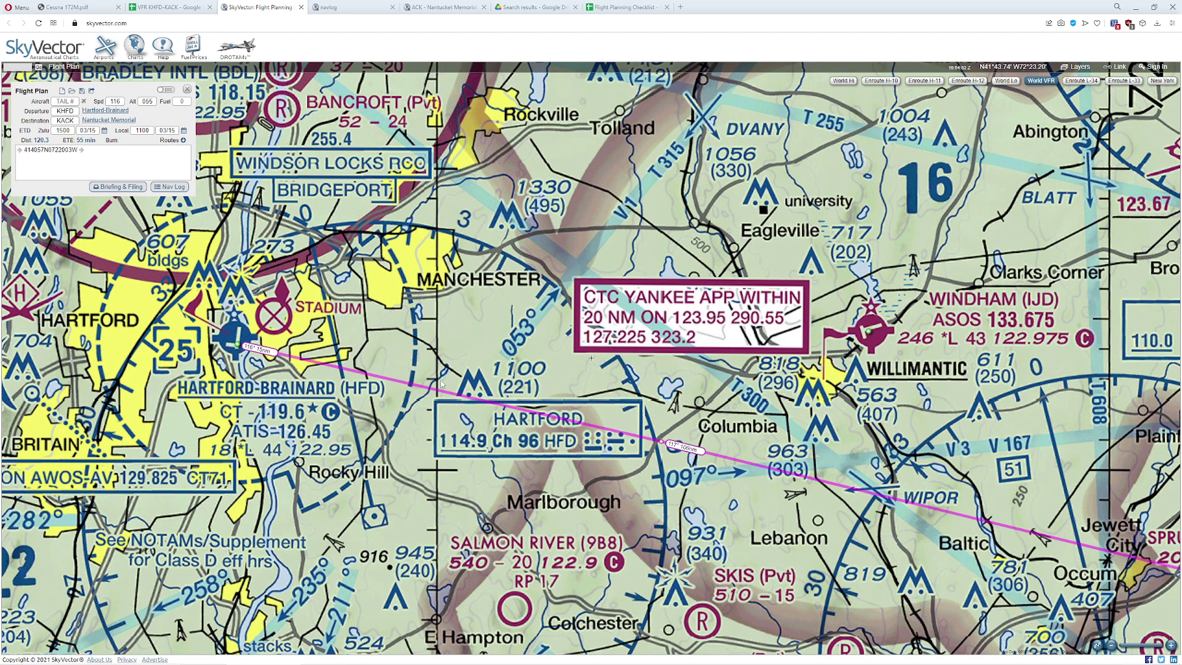
click(472, 397)
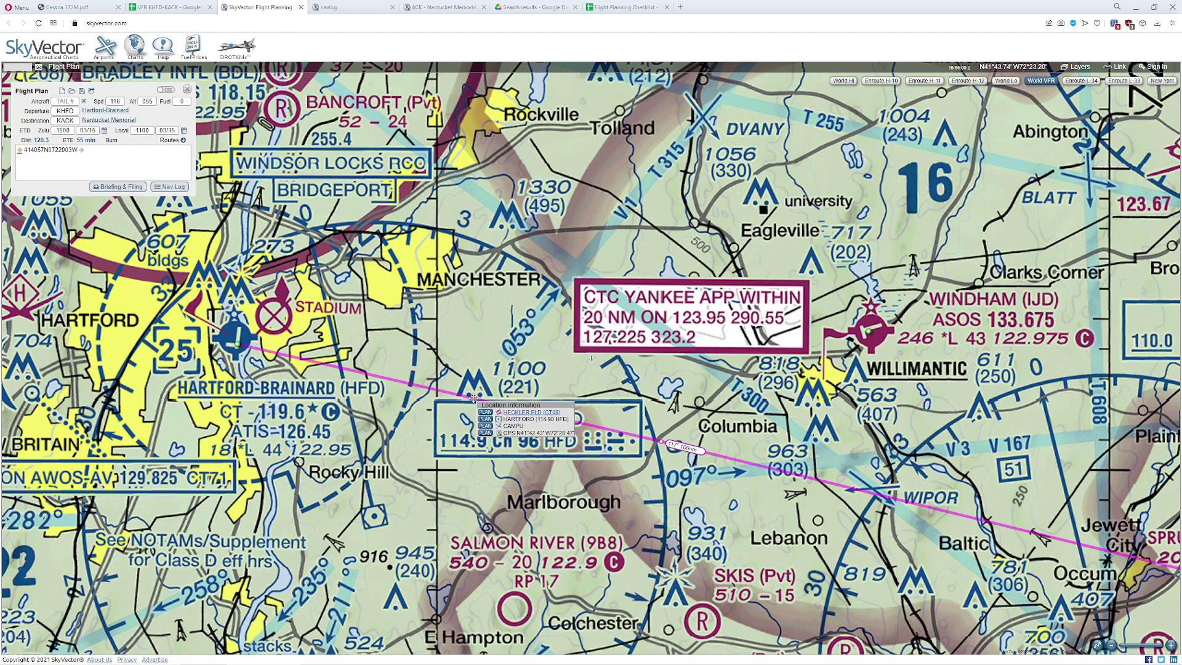
click(486, 436)
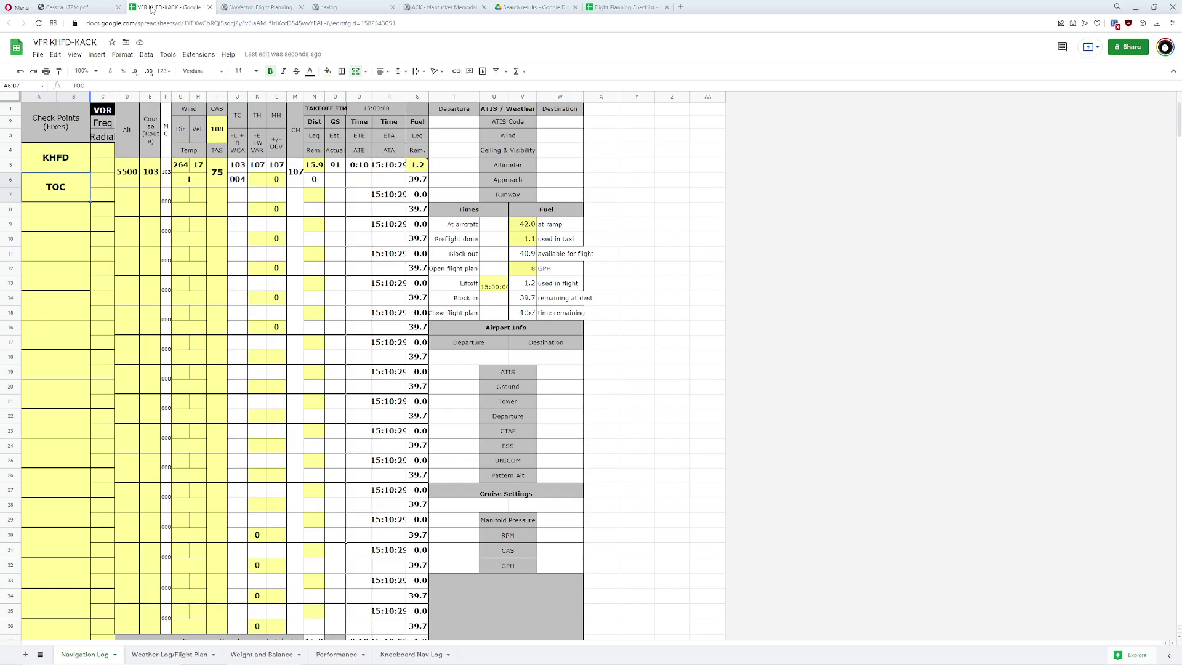
Step: Copy the TOC check point into the next check point row of the VFR KHFD-KACK navigation log
click(166, 7)
key(ctrl+c)
key(Down)
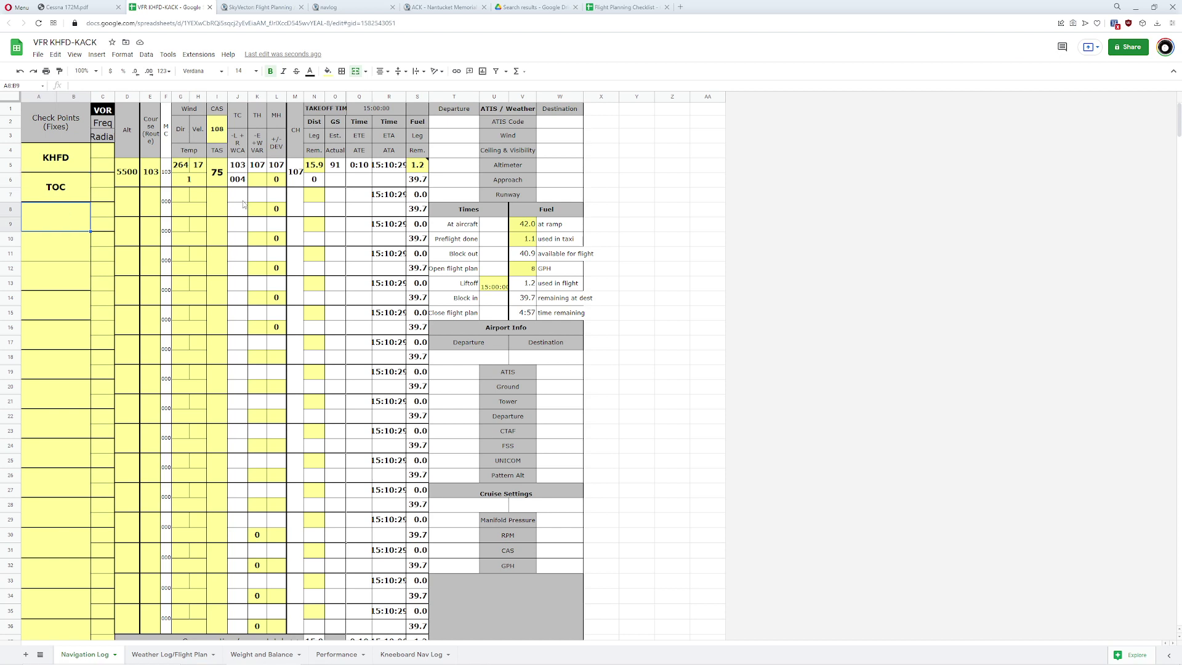
key(ctrl+v)
Step: Rename the check point directly after KHFD as "Powerlines/ Lake on Left", split over two lines
key(Up)
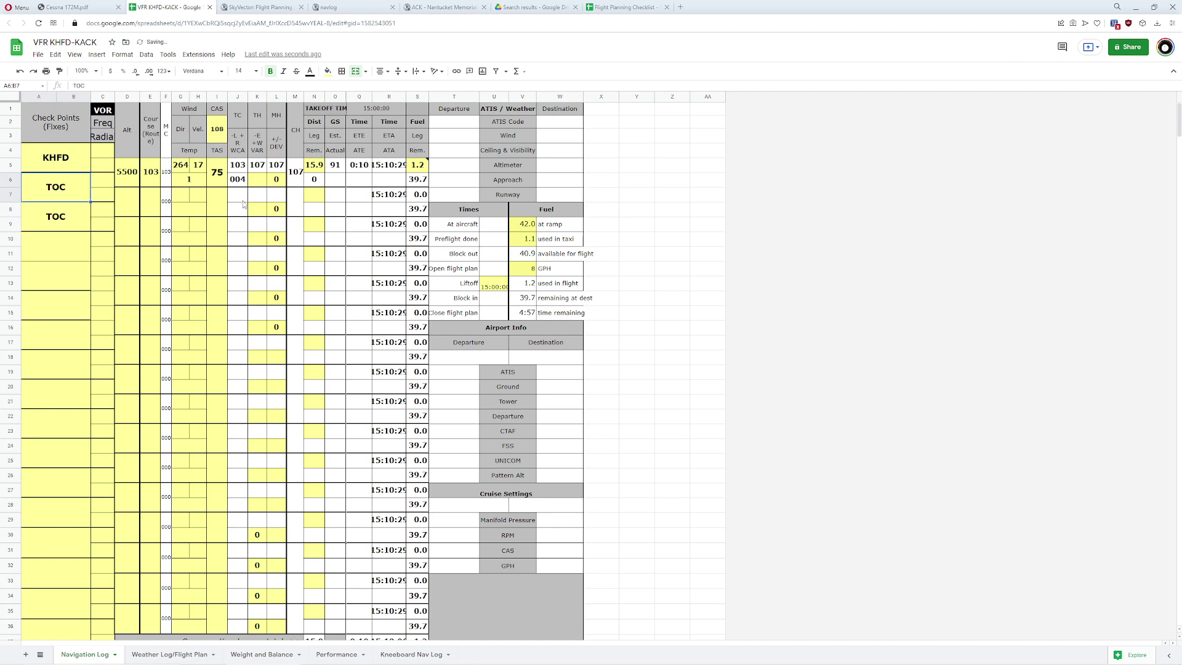
text(Power)
text(lines)
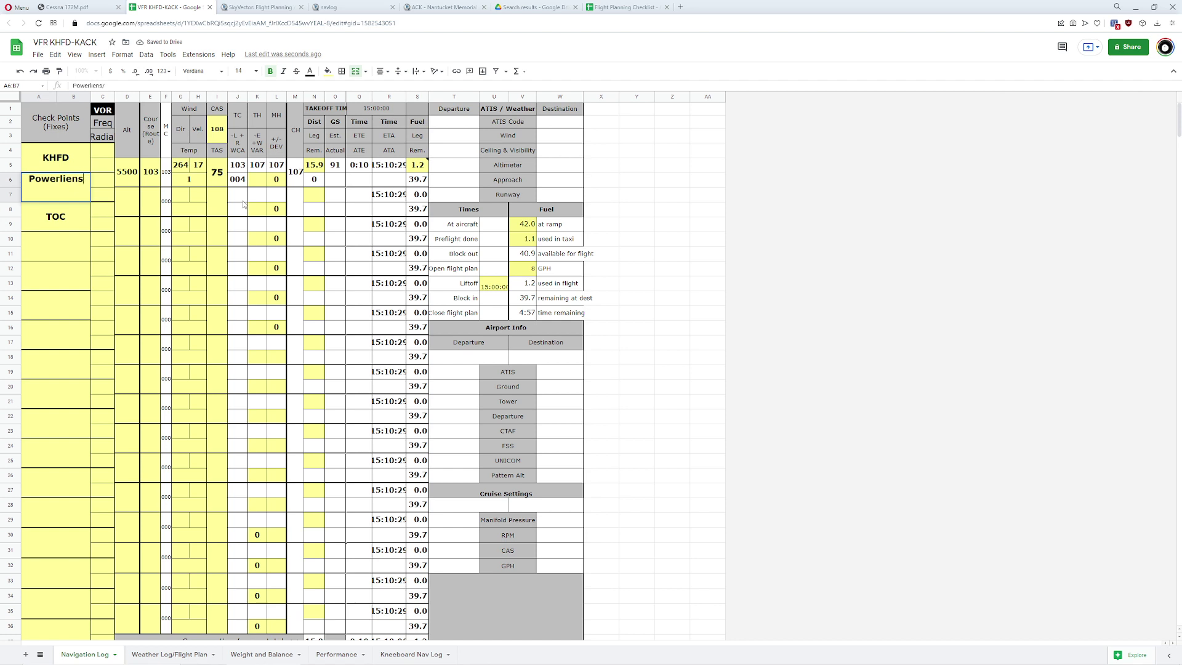
text(/ Lake on LEf)
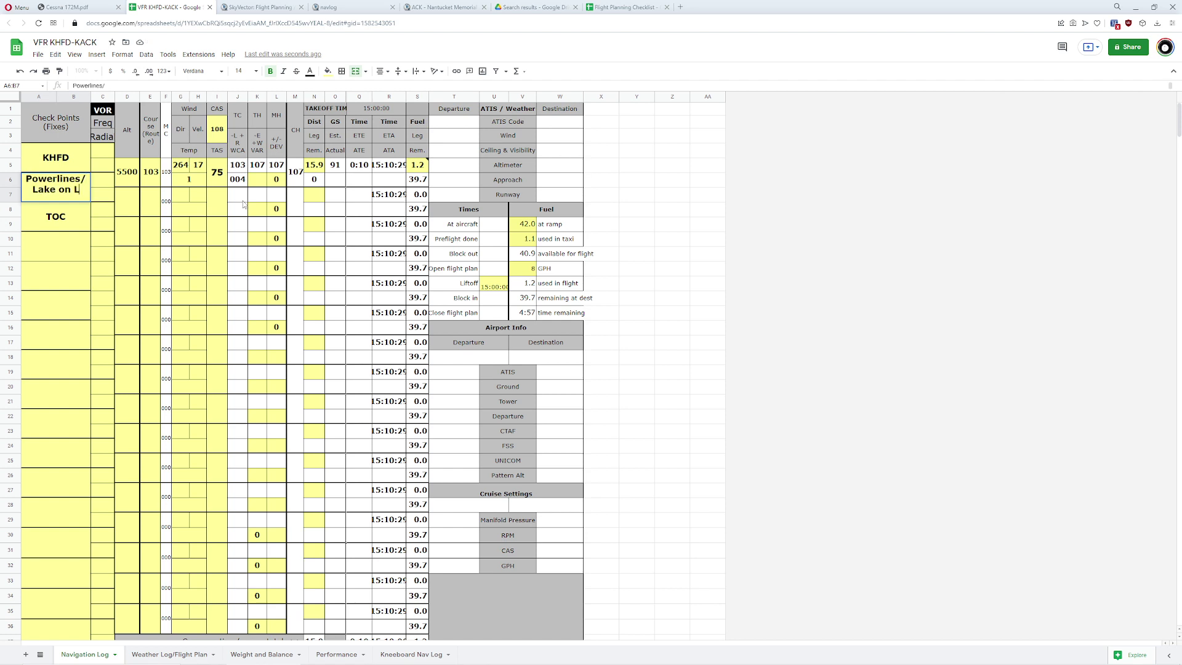
key(BackSpace)
key(BackSpace)
text(left)
key(Tab)
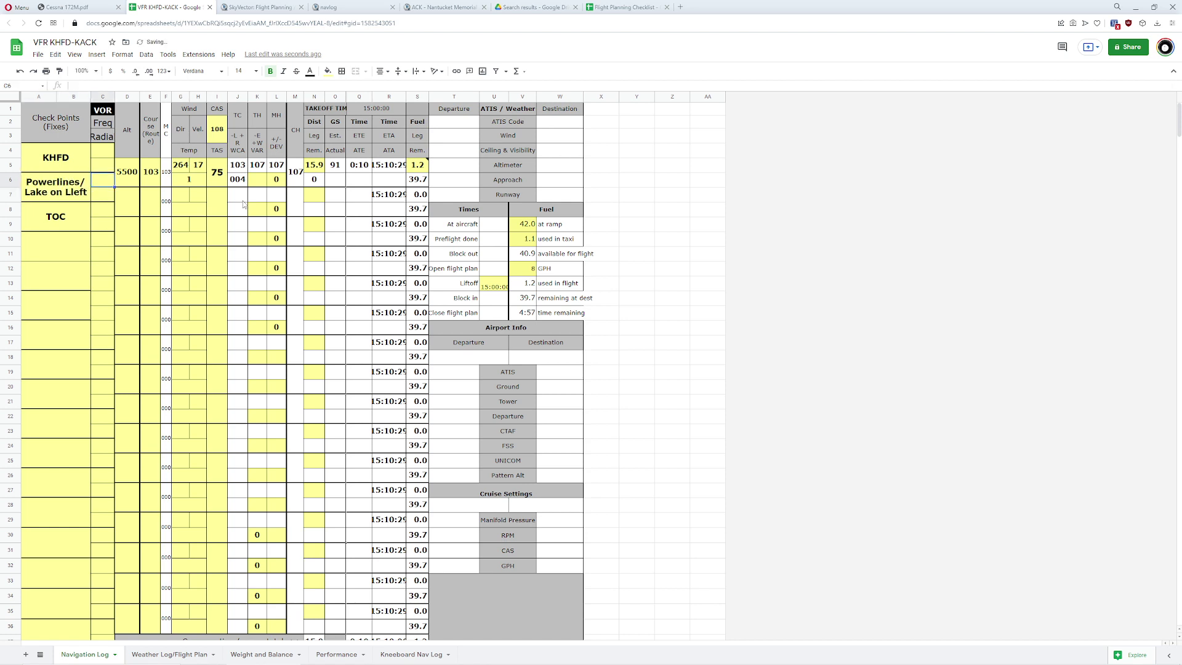
key(shift+Tab)
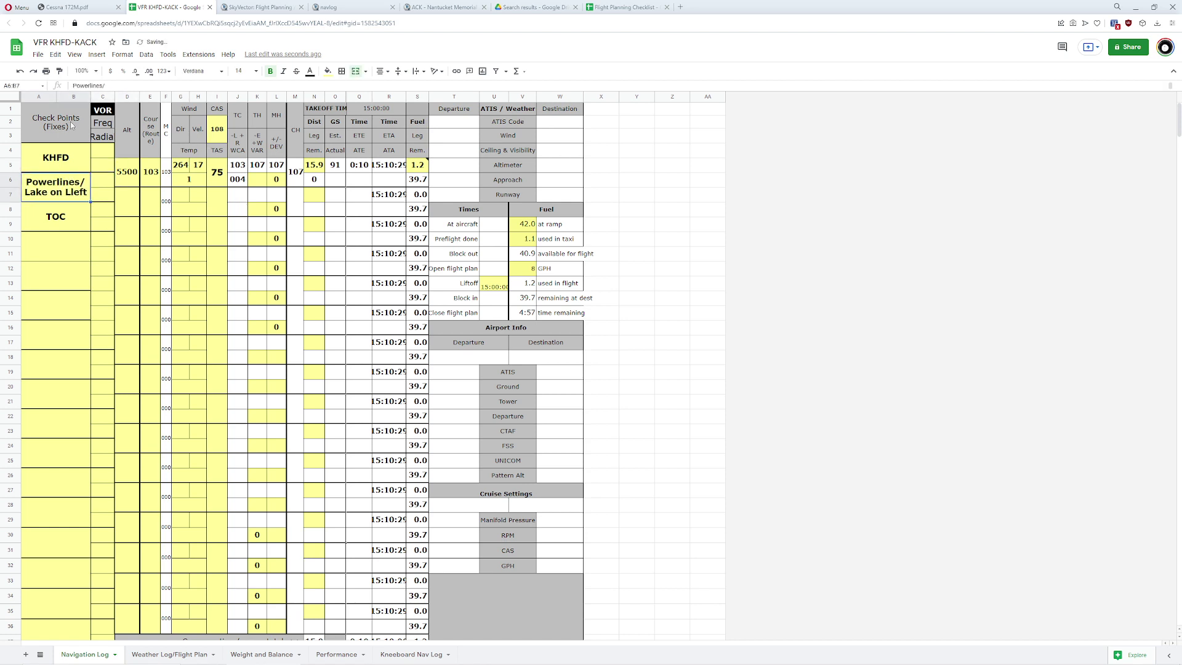
text(Powerlines/)
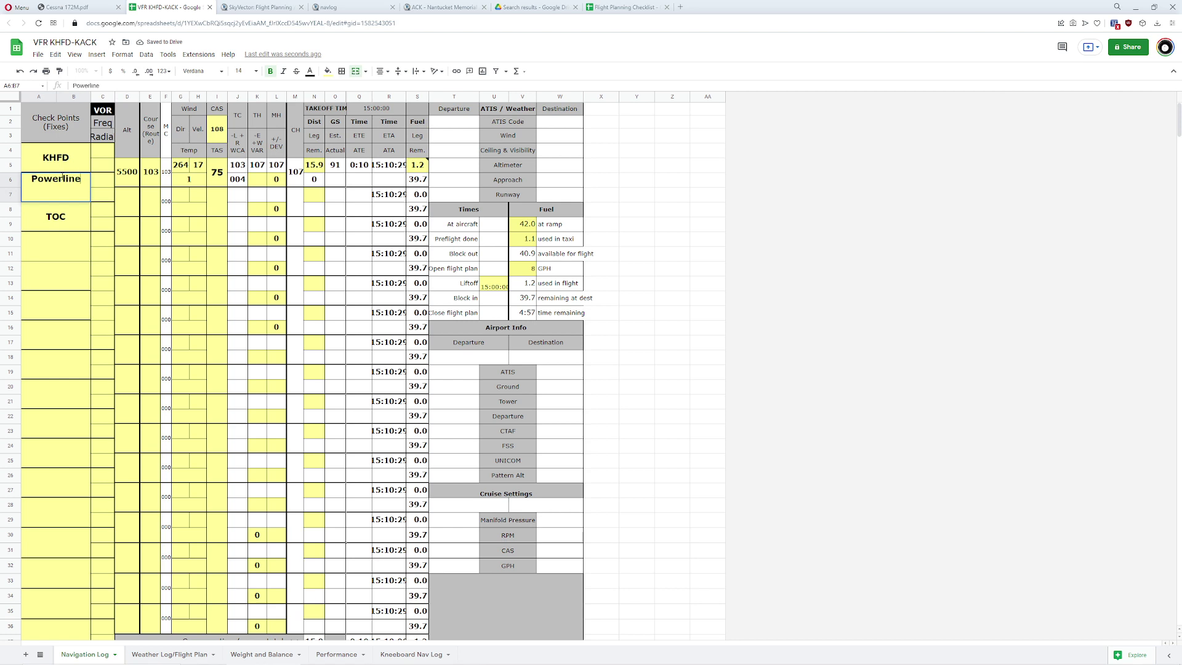
key(alt+Return)
text(Lake on Left)
key(Tab)
key(shift+Tab)
Step: Set the second leg's altitude to 5500 and its course to 103
key(Right)
key(Right)
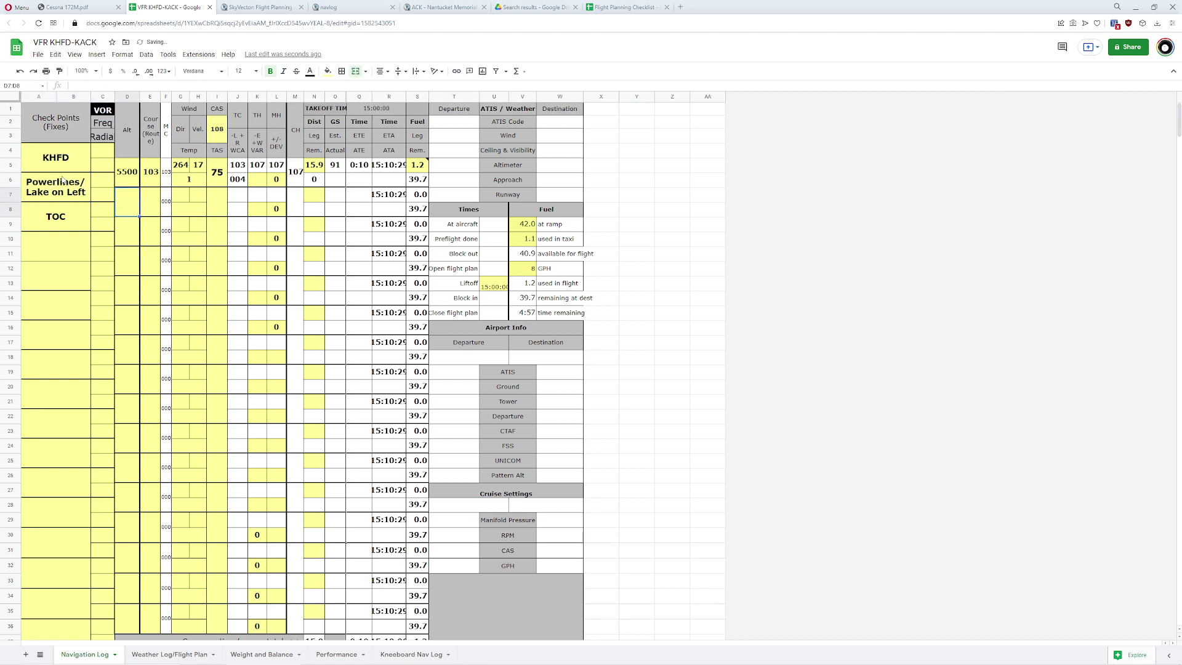
key(Down)
text(5500)
key(Tab)
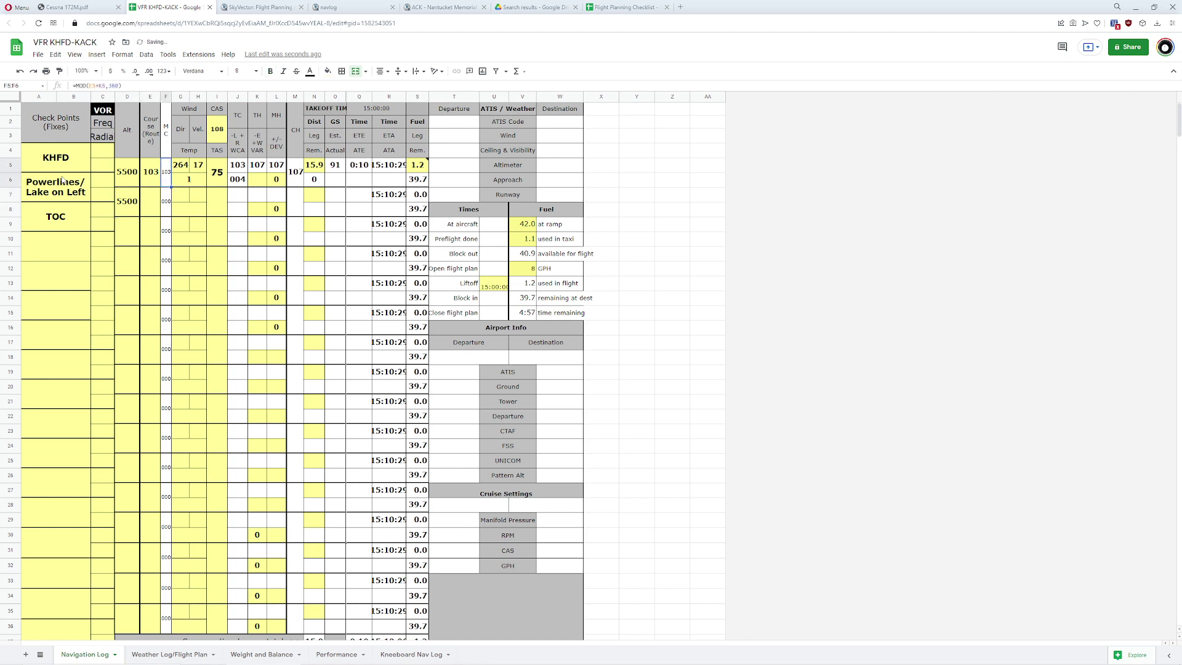
text(103)
key(Tab)
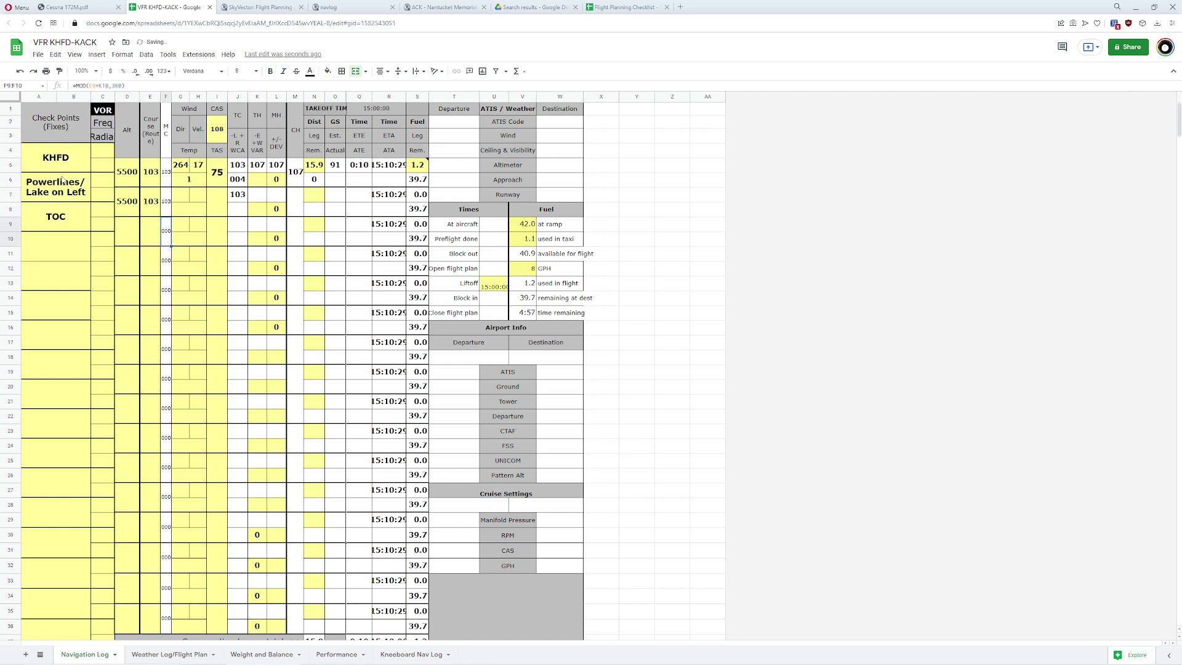
Step: Calculate the average of the wind velocities 17 and 8 in the Calculator app
key(Right)
key(Up)
key(Up)
key(Up)
key(Up)
key(Down)
key(Down)
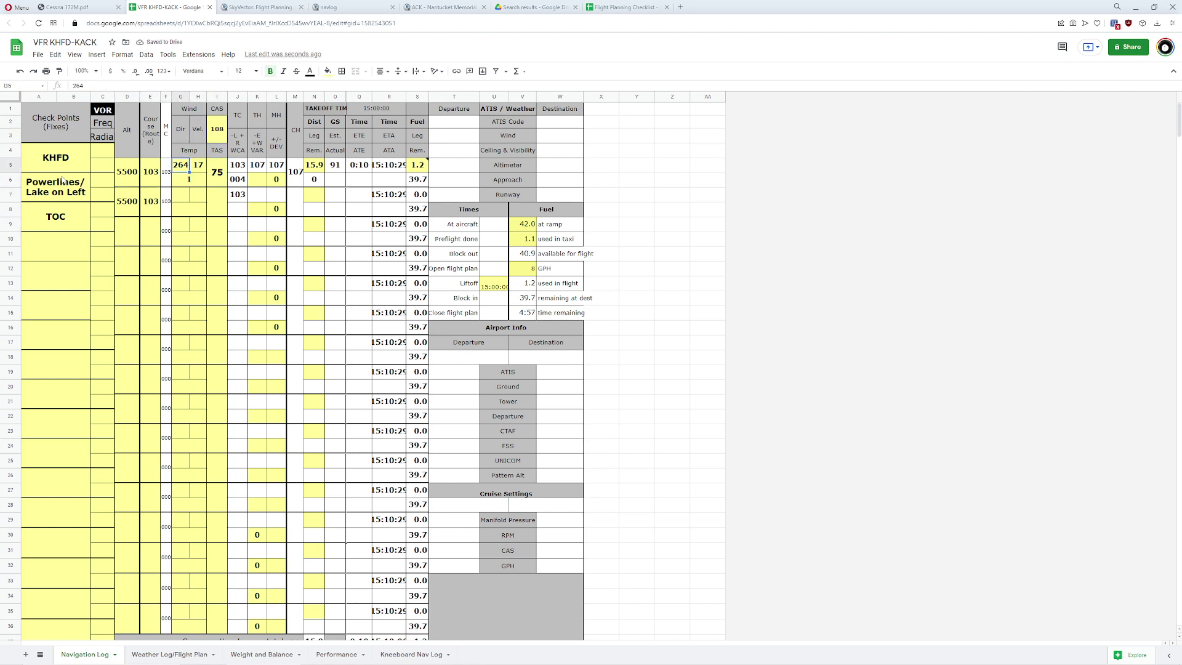
key(Right)
key(XF86Calculator)
text(1)
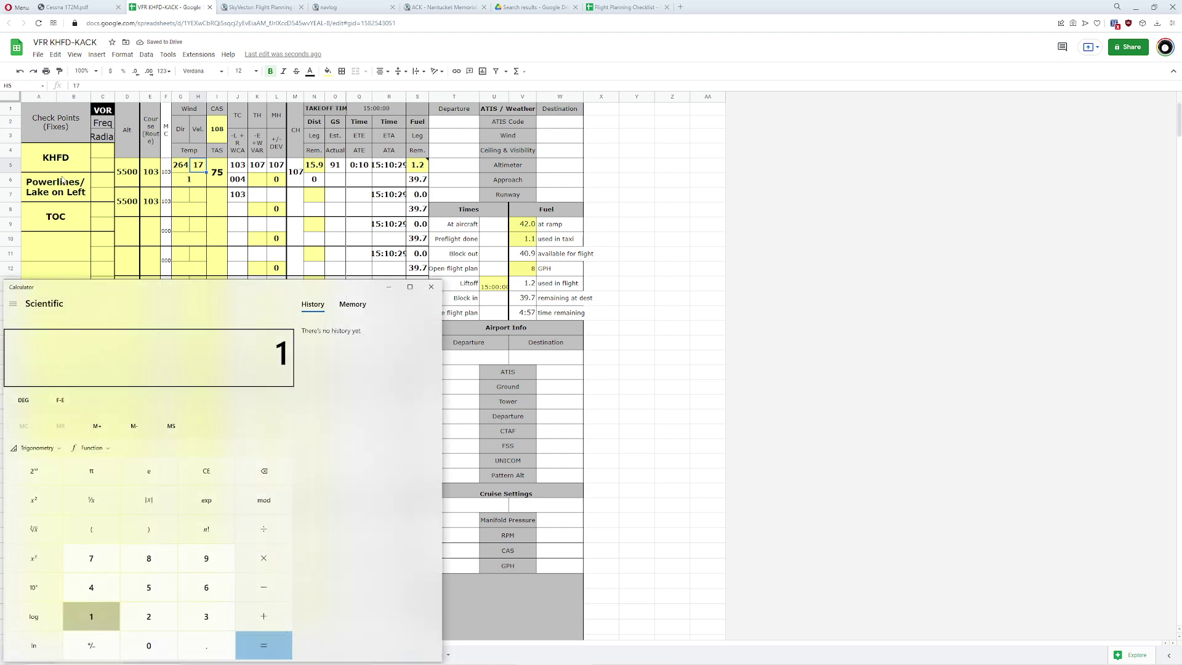
text(7 + 8)
key(Return)
text(/2)
key(Return)
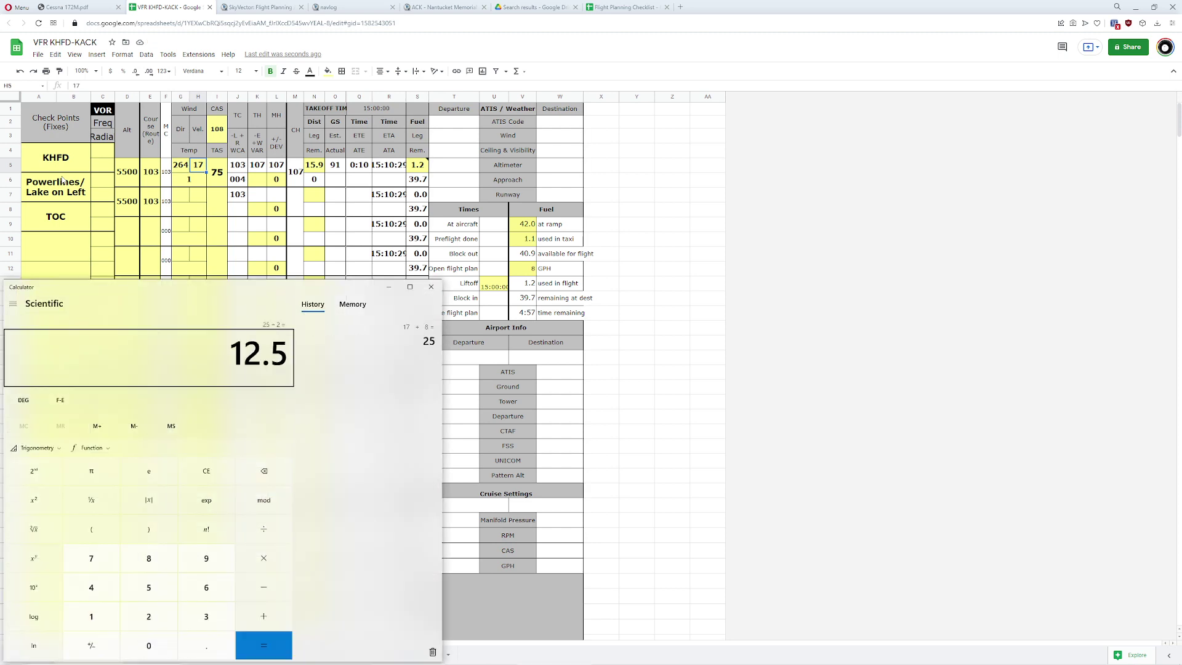
Step: Set the first leg's wind velocity to 13 in the navigation log
click(203, 170)
text(13)
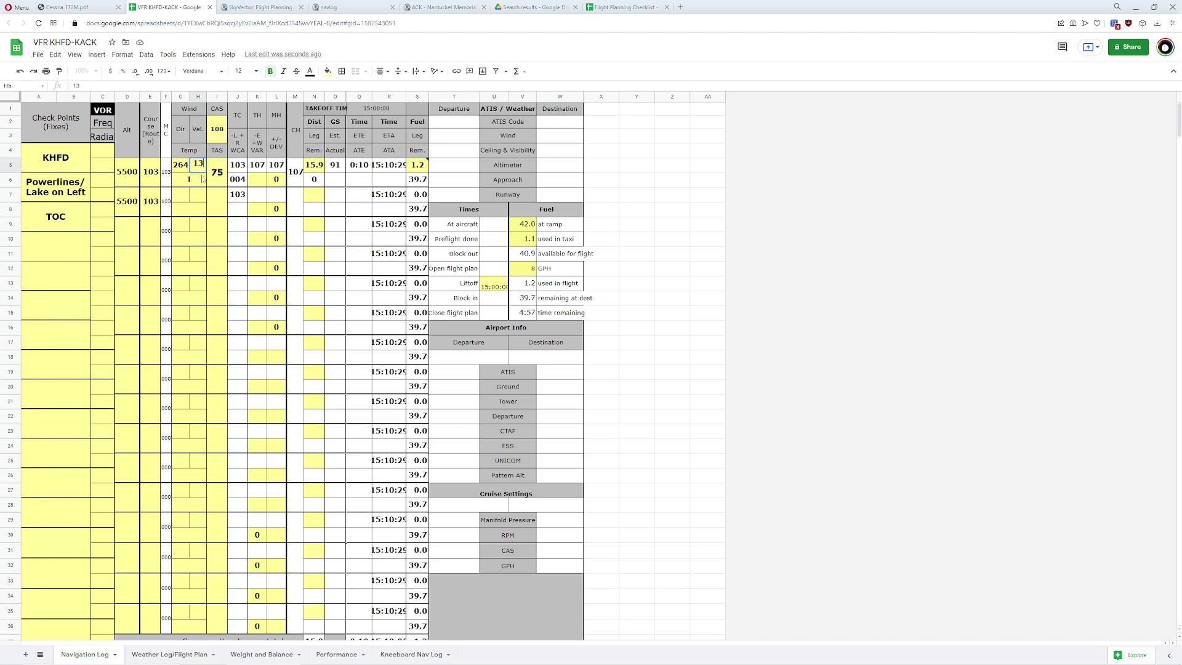
key(Return)
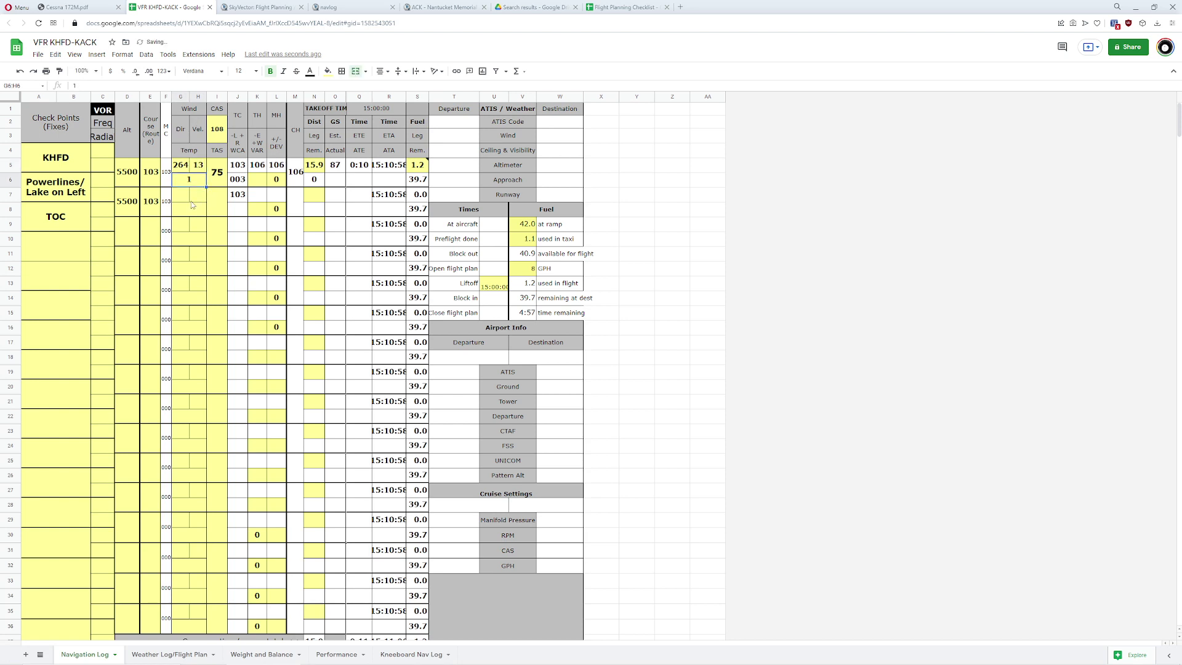
Step: Set the second leg's wind direction to 264 in the navigation log
click(183, 193)
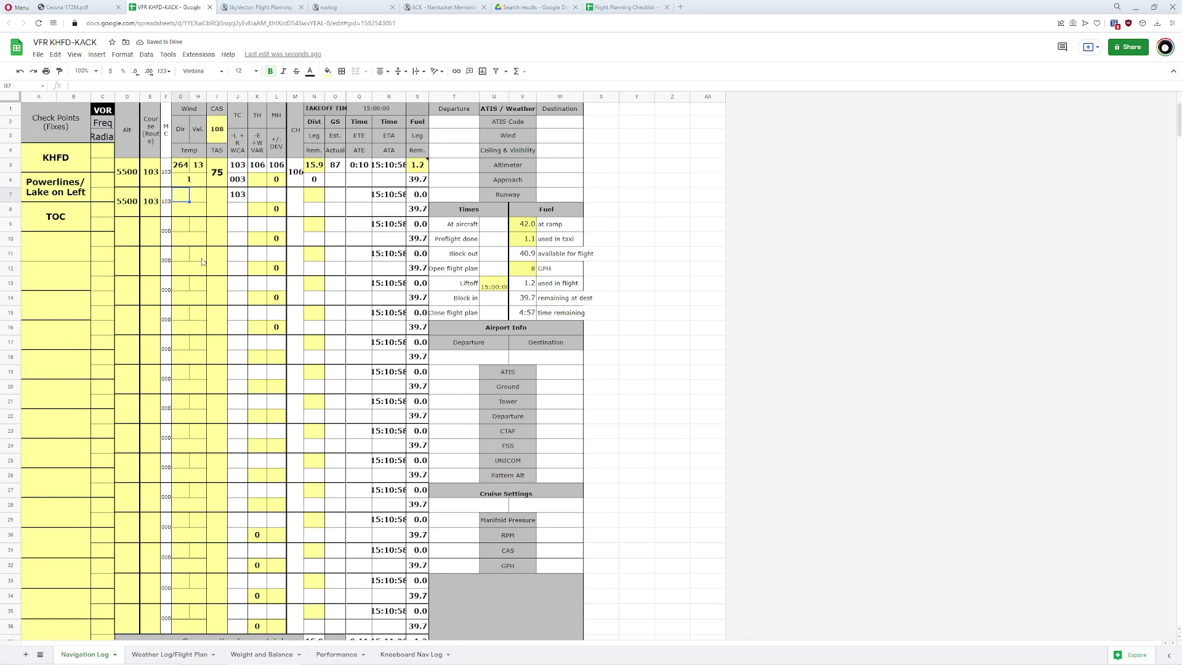
text(264)
key(Tab)
Step: Calculate the average of the wind velocities 13 and 28 in the Calculator app
key(XF86Calculator)
text(13)
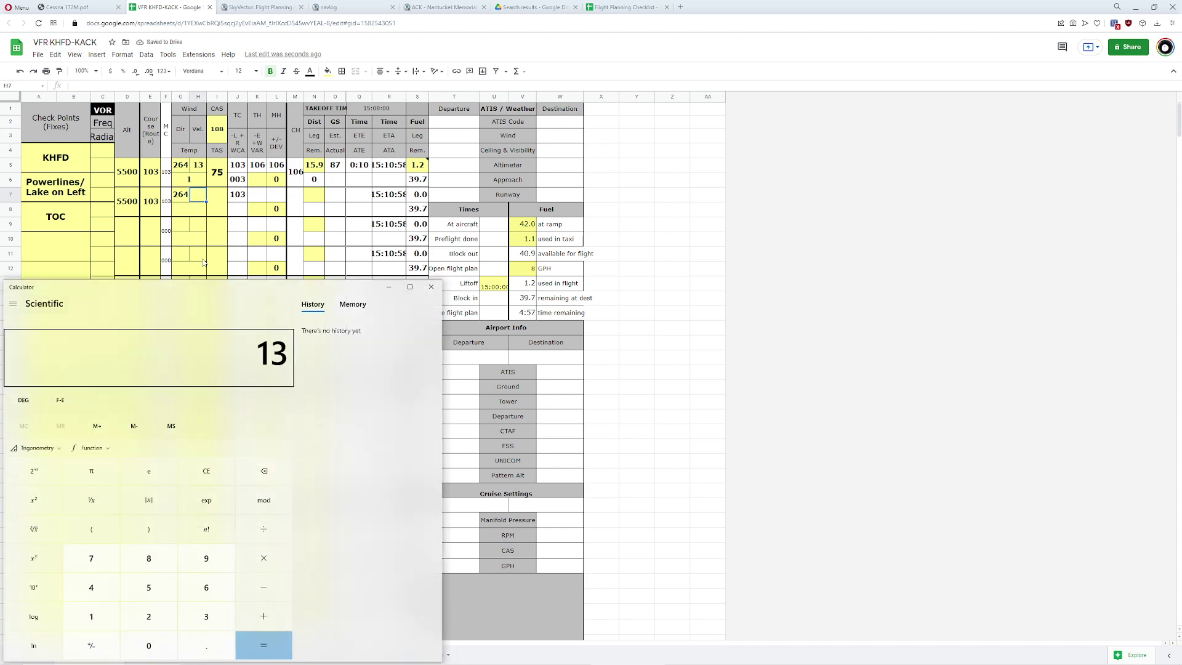
text( + 28)
key(Return)
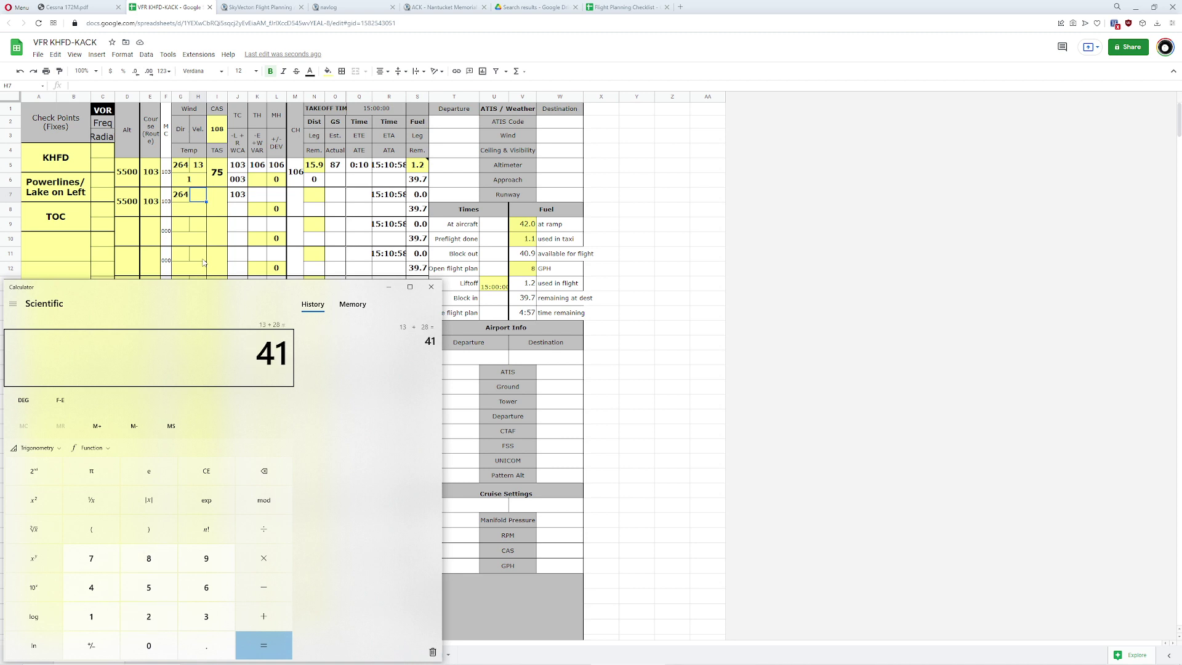
text(/2)
key(Return)
Step: Set the second leg's wind velocity to 21 and its true airspeed to 75
click(200, 199)
text(21)
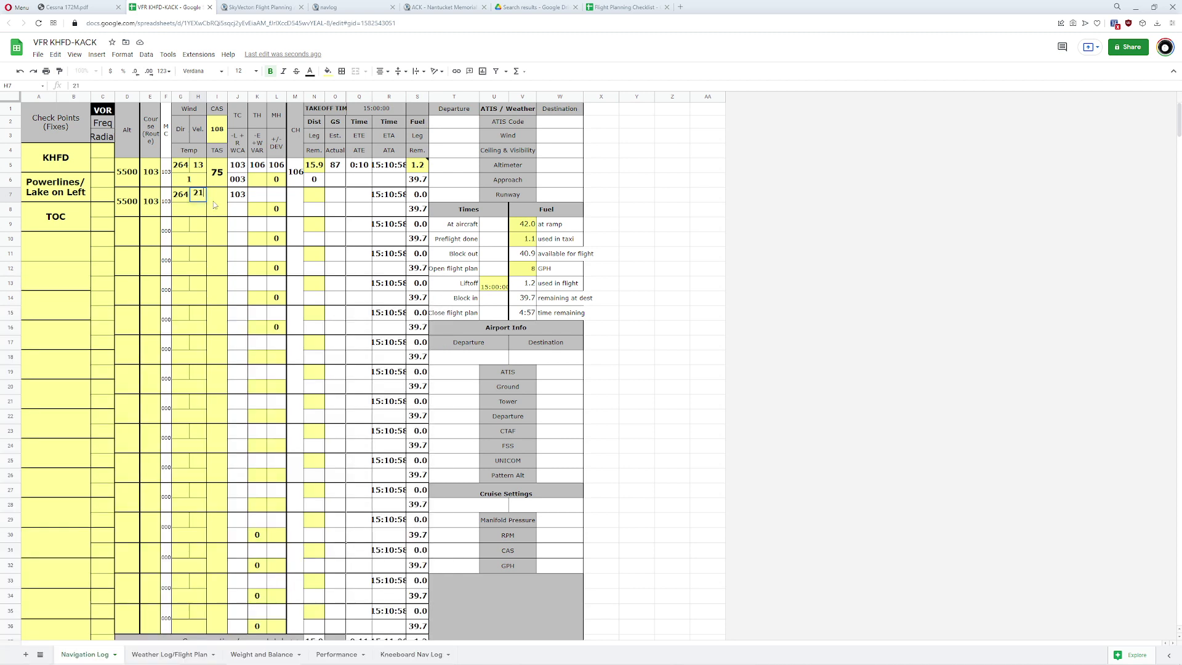
key(Tab)
text(75)
key(ctrl+Return)
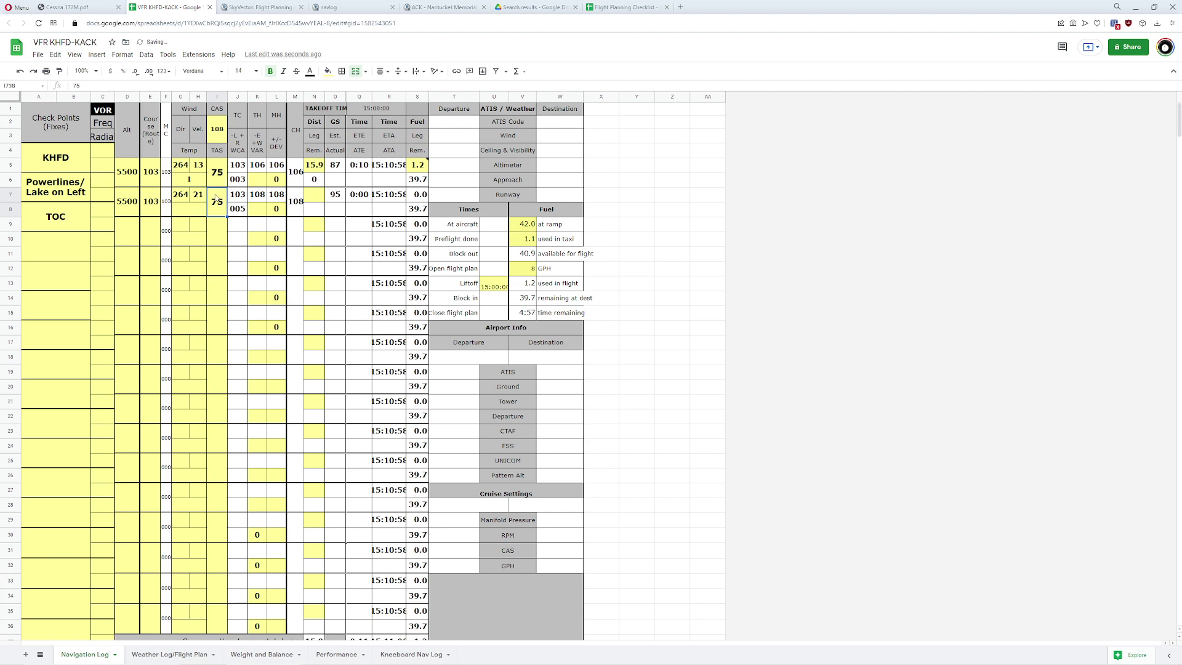
click(316, 170)
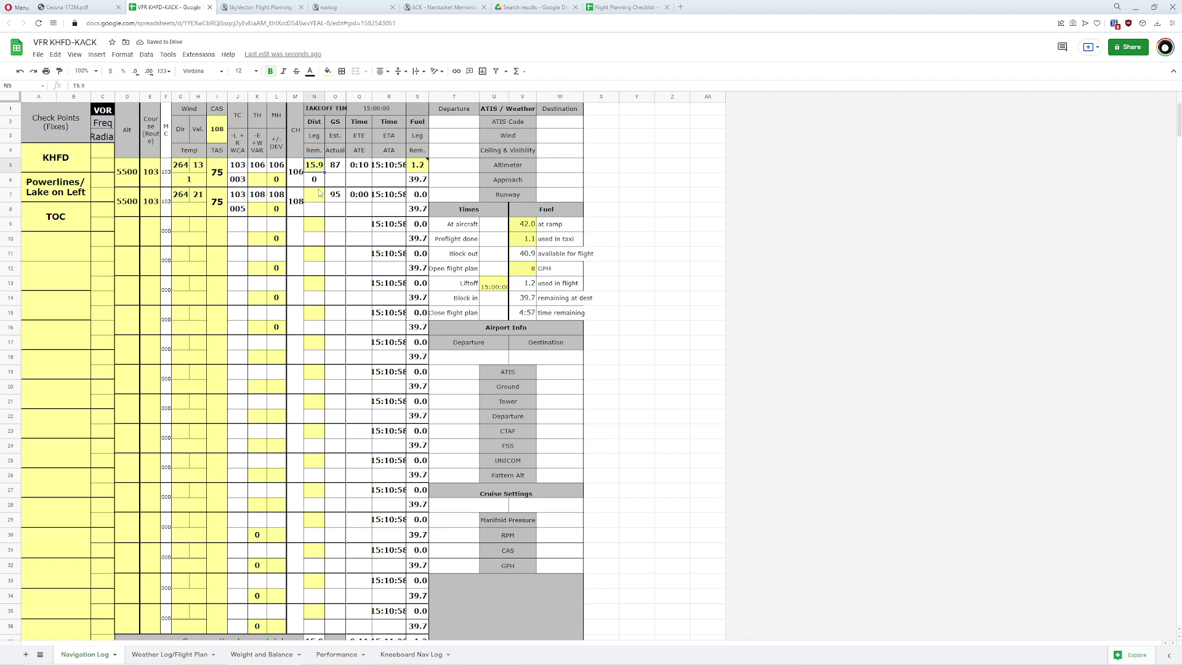
click(318, 192)
click(317, 171)
Step: Rename the TOC check point as "TOC/Lakes On Left"
click(75, 215)
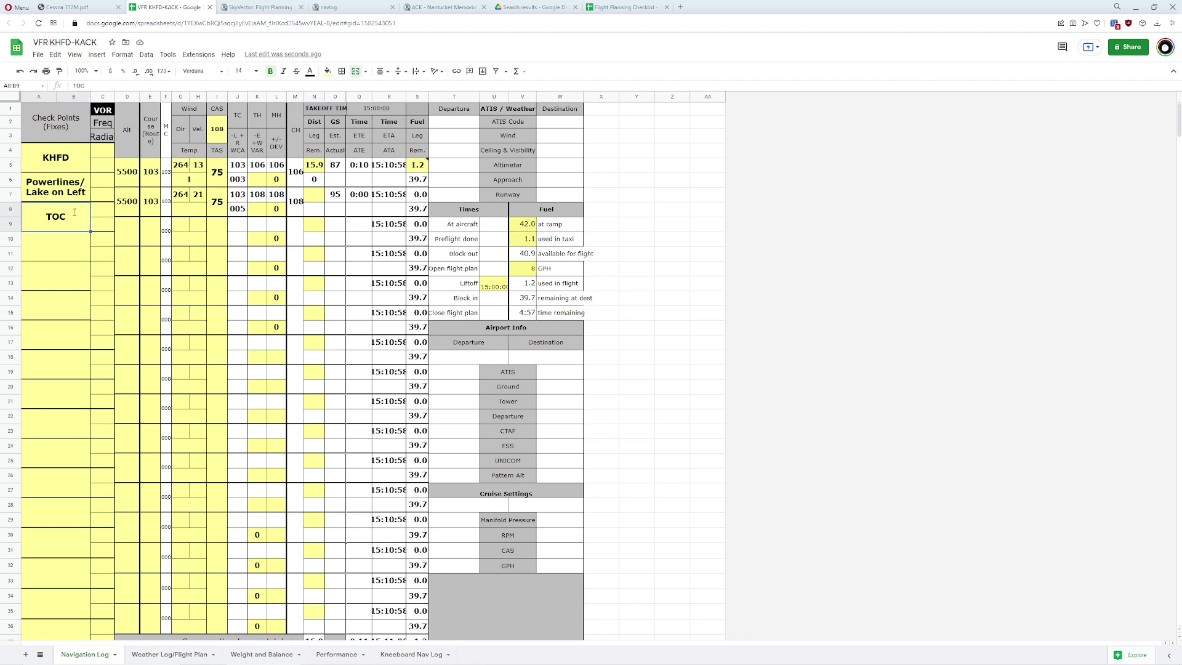
double_click(75, 212)
text(/Lakes)
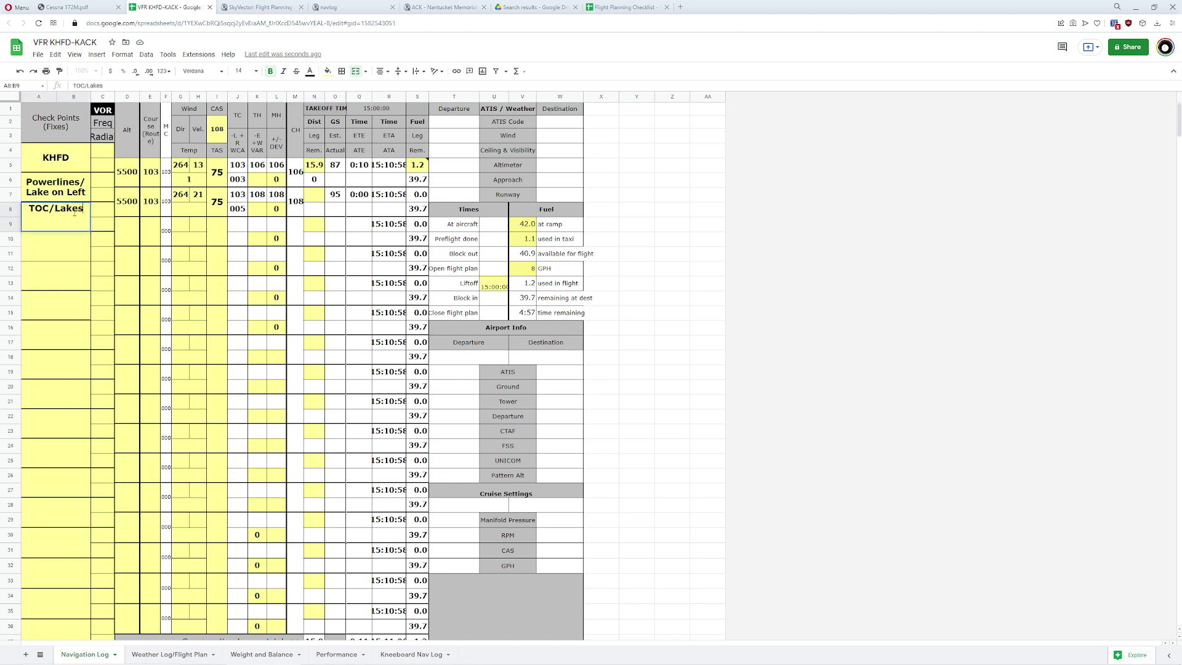
text( On Left)
key(Return)
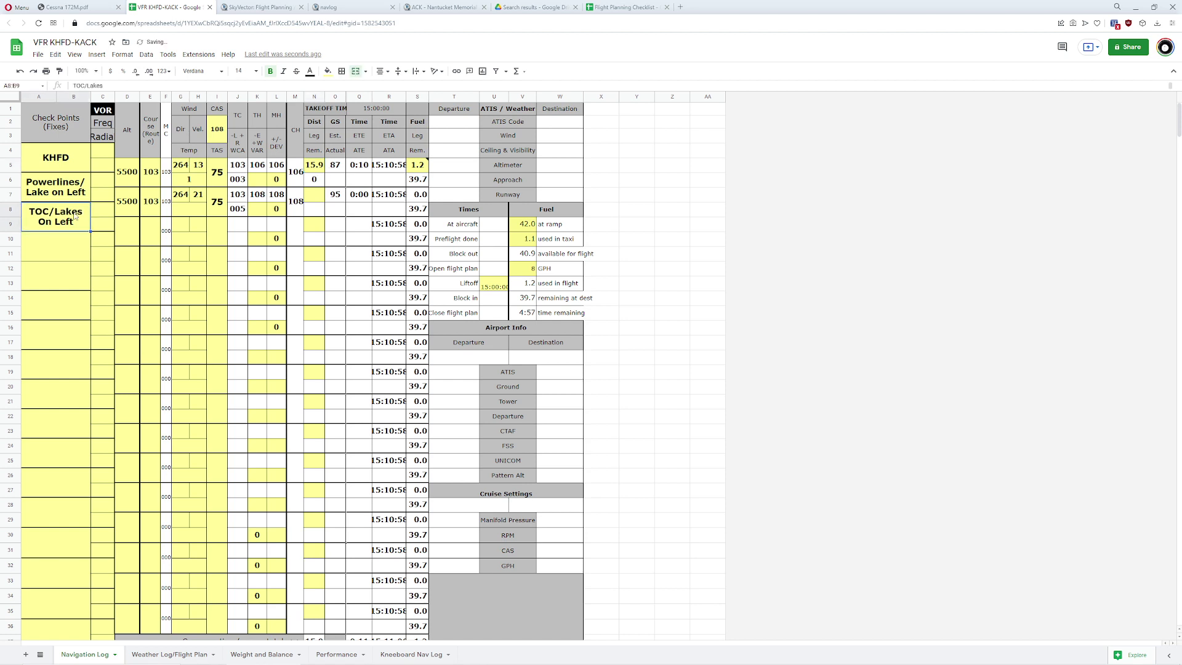
Step: Set the second leg's temperature to 0 in the navigation log
key(Right)
key(Right)
key(Right)
key(Right)
key(Up)
key(Right)
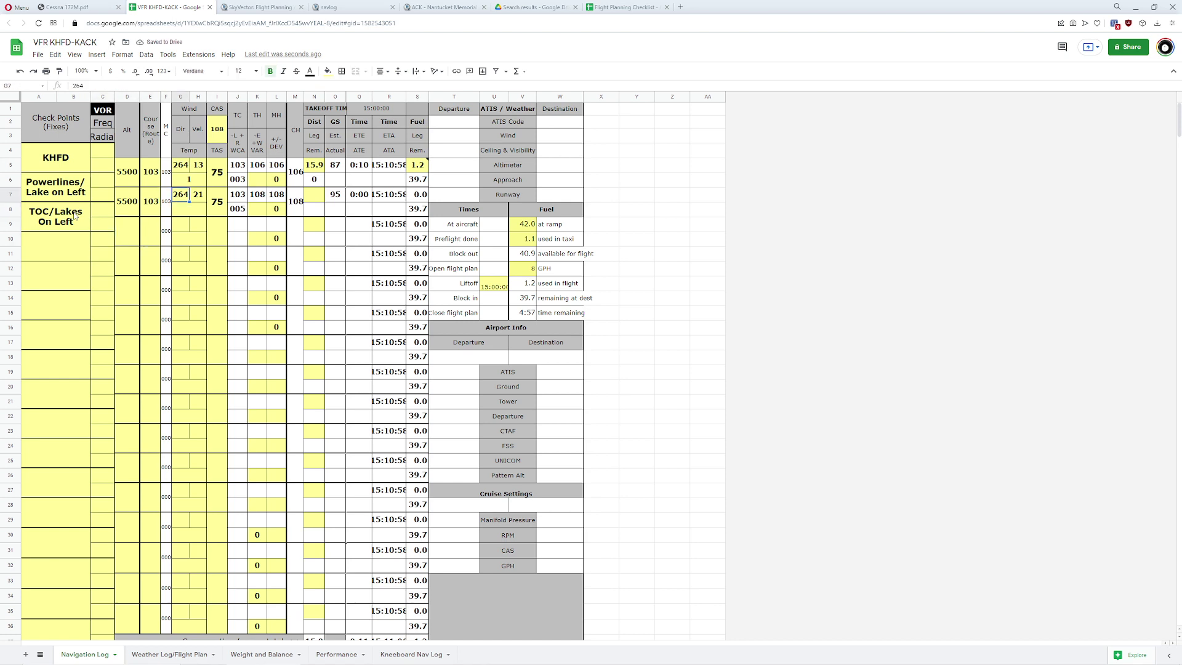
key(Down)
text(.)
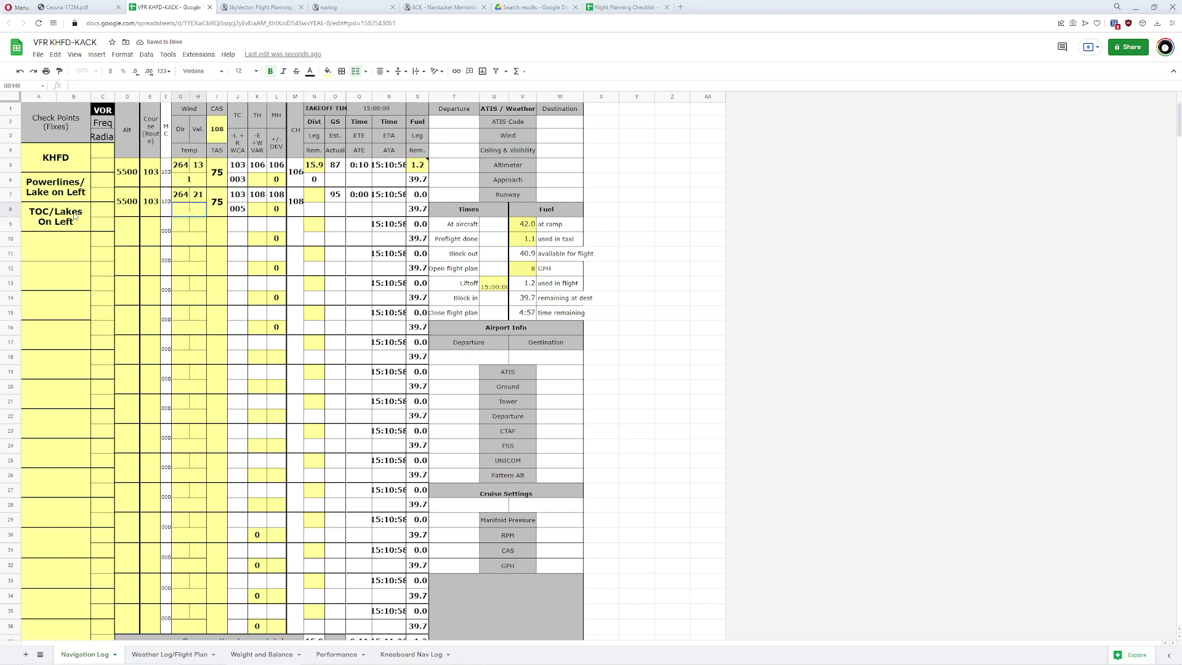
text(0)
Step: Set the magnetic variation to 14 for both the first and the second leg
key(Right)
key(Right)
key(Right)
key(Up)
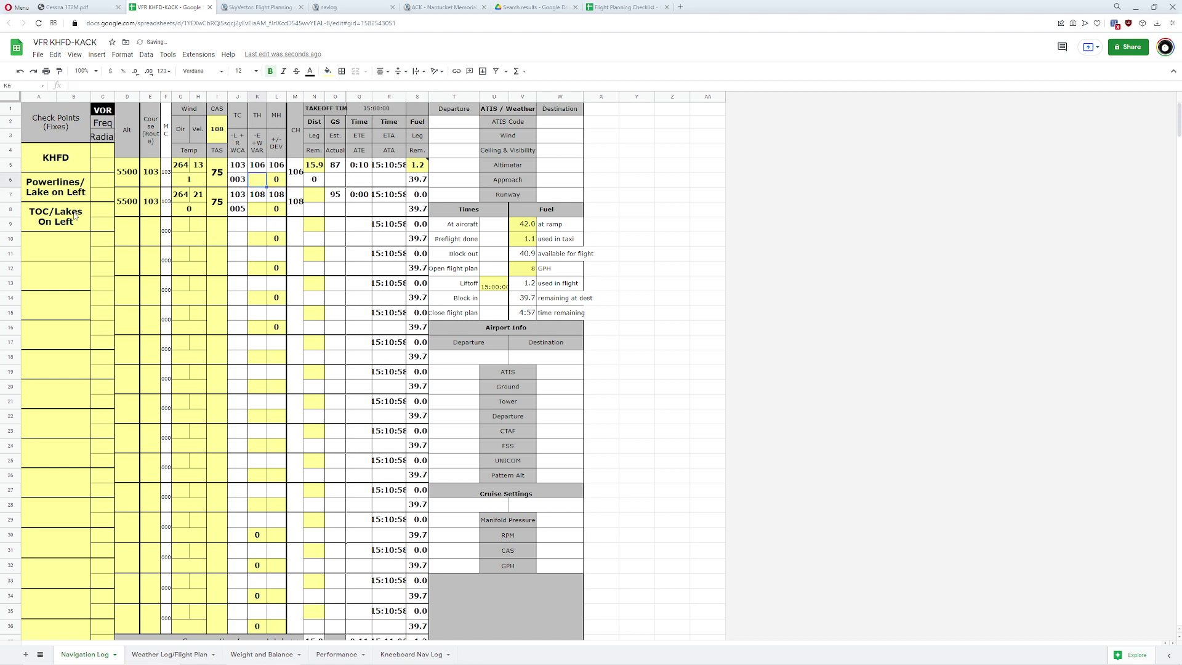
text(14)
key(Down)
key(Down)
text(14)
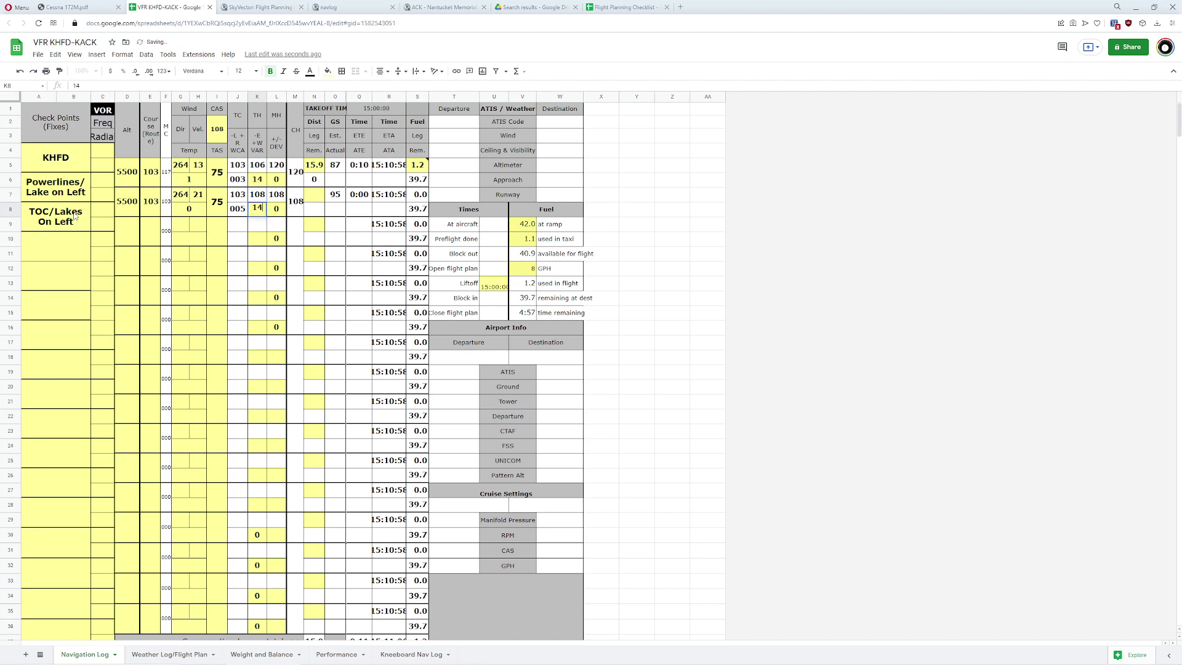
key(Right)
key(Up)
click(280, 8)
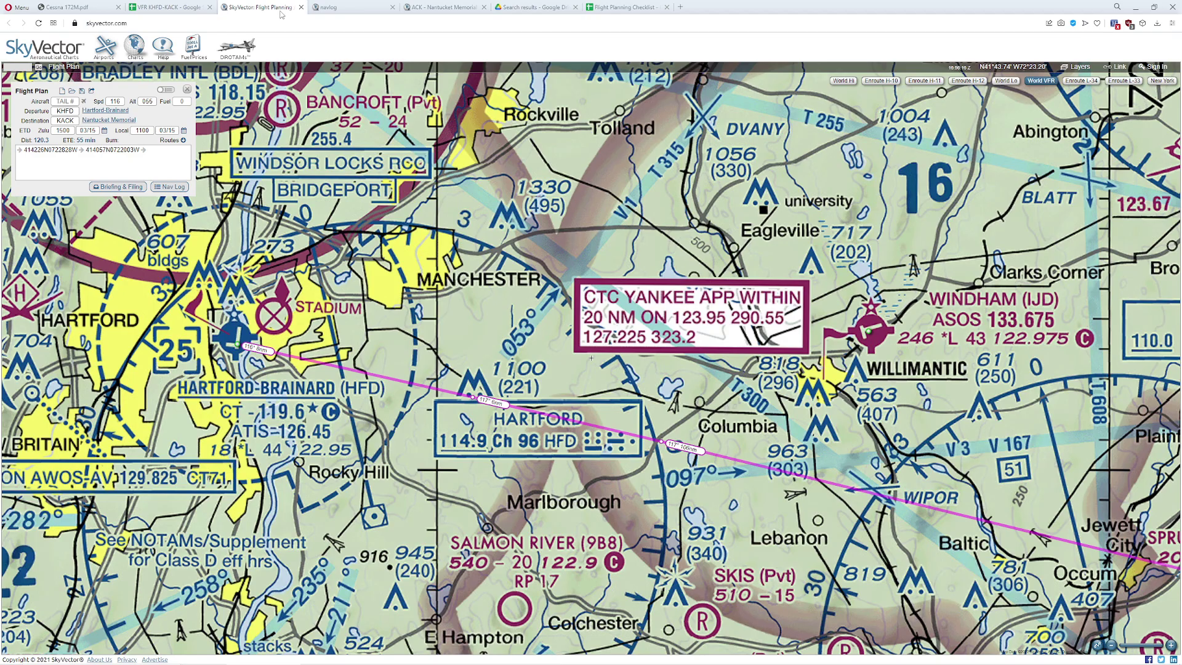
scroll(573, 312, down, 3)
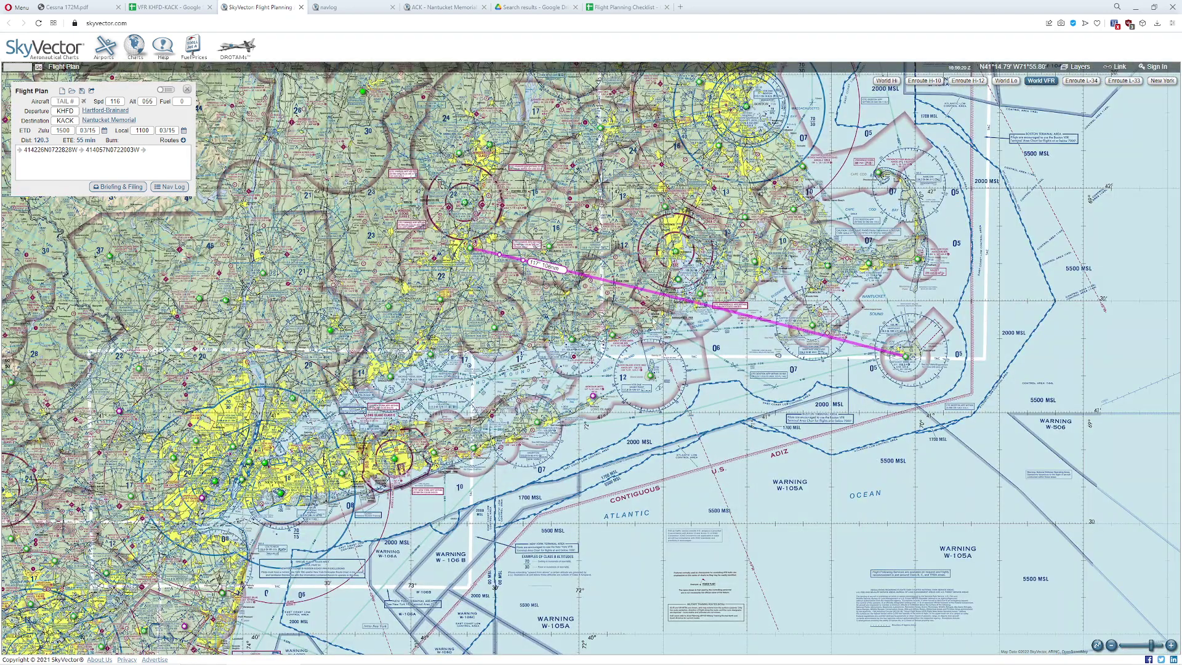
scroll(765, 573, up, 2)
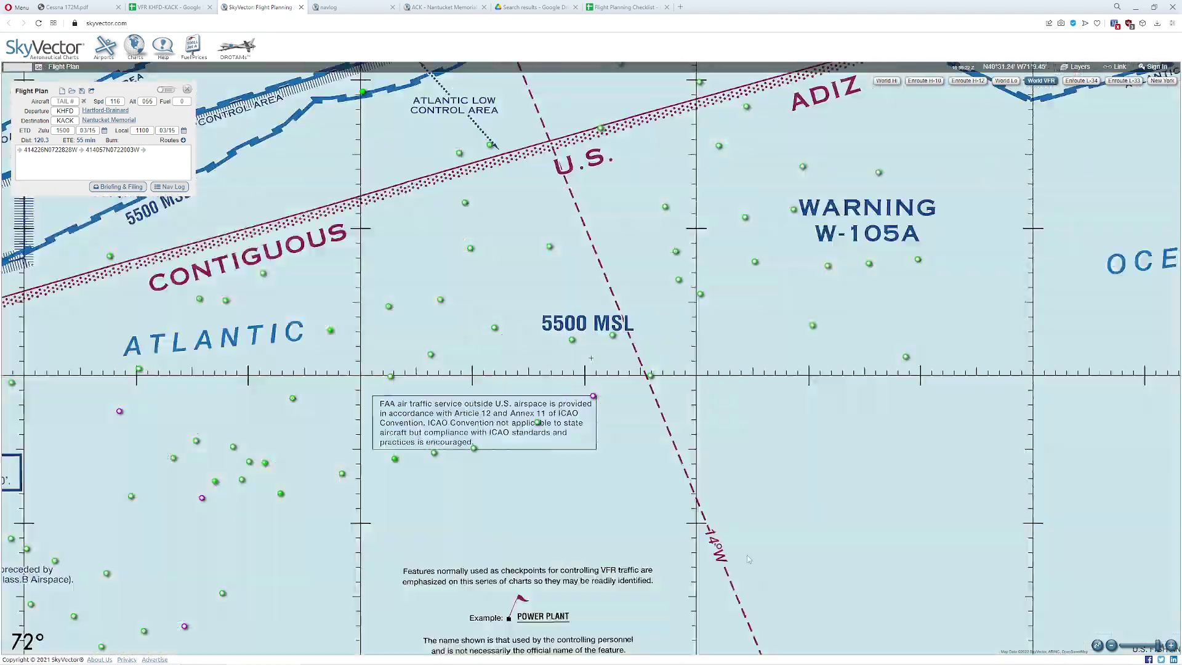
click(173, 6)
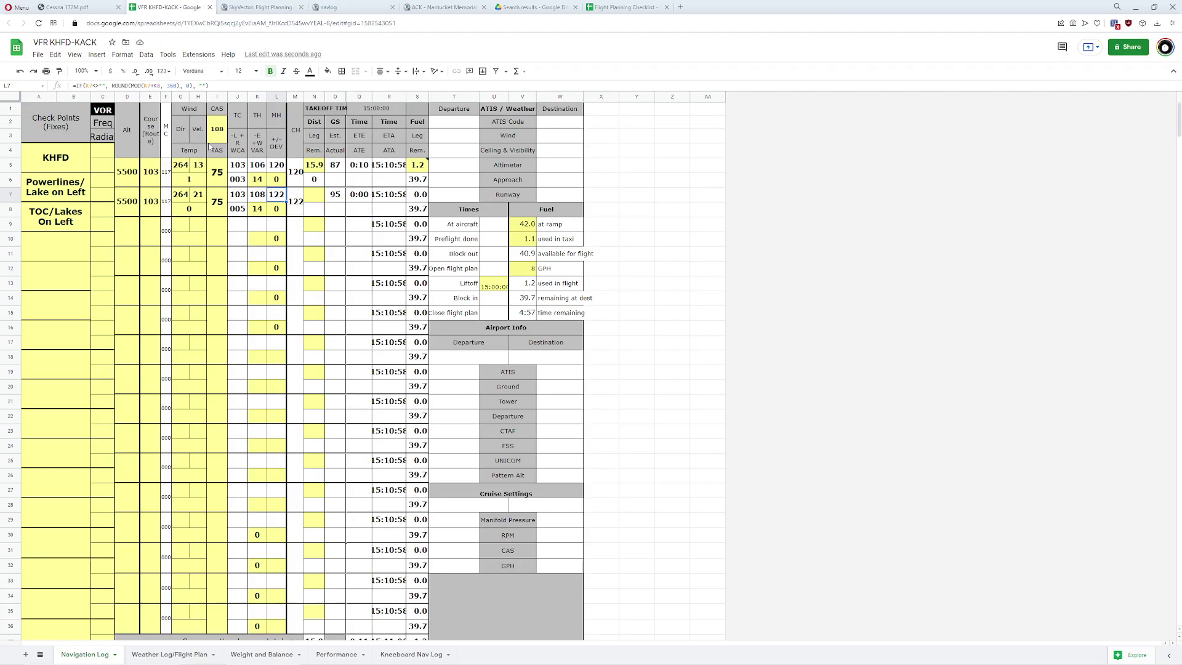
Step: Halve the 15.9 climb distance in the Calculator app and set the first leg's distance to 8
click(314, 167)
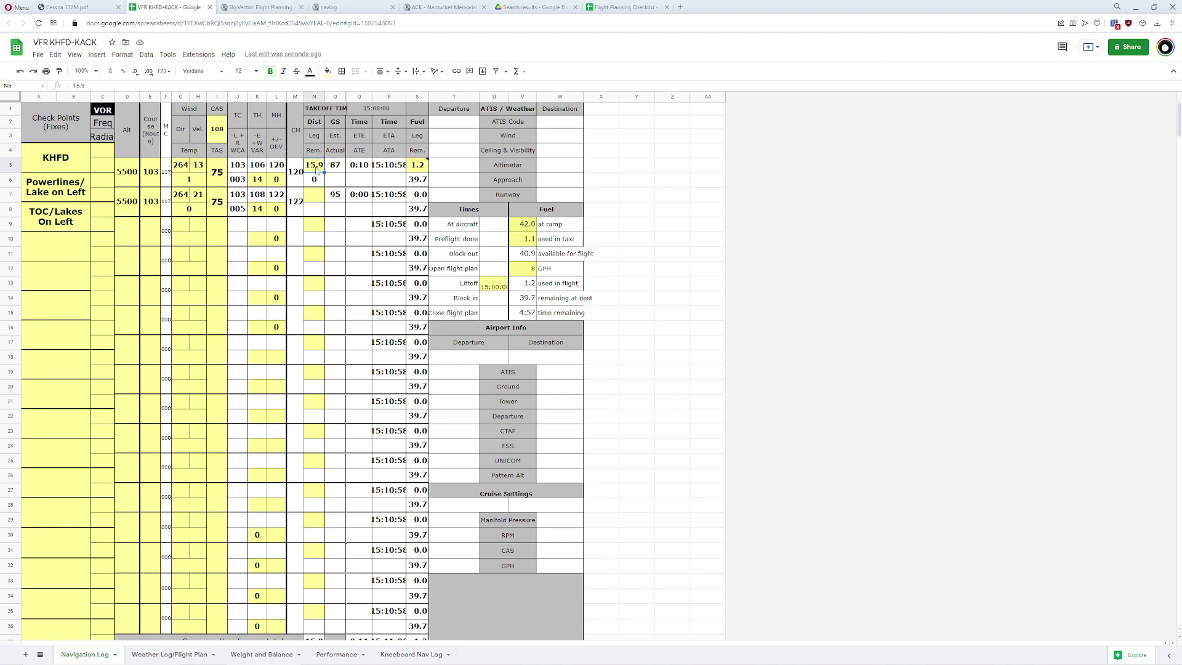
click(314, 200)
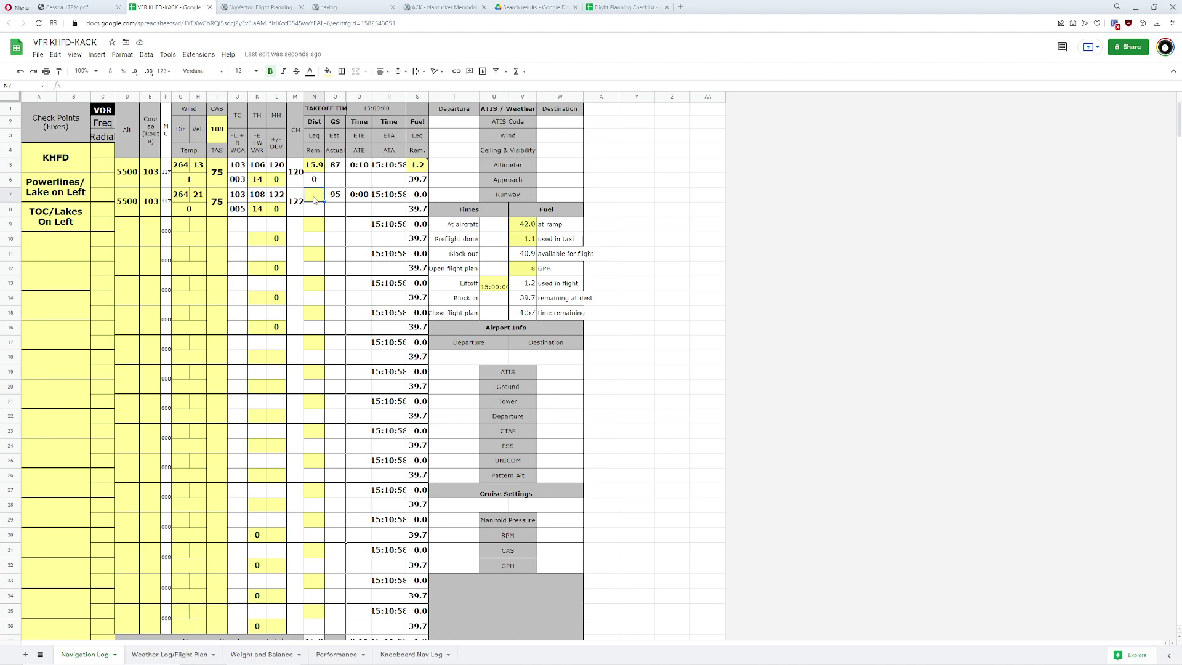
key(XF86Calculator)
text(15.9)
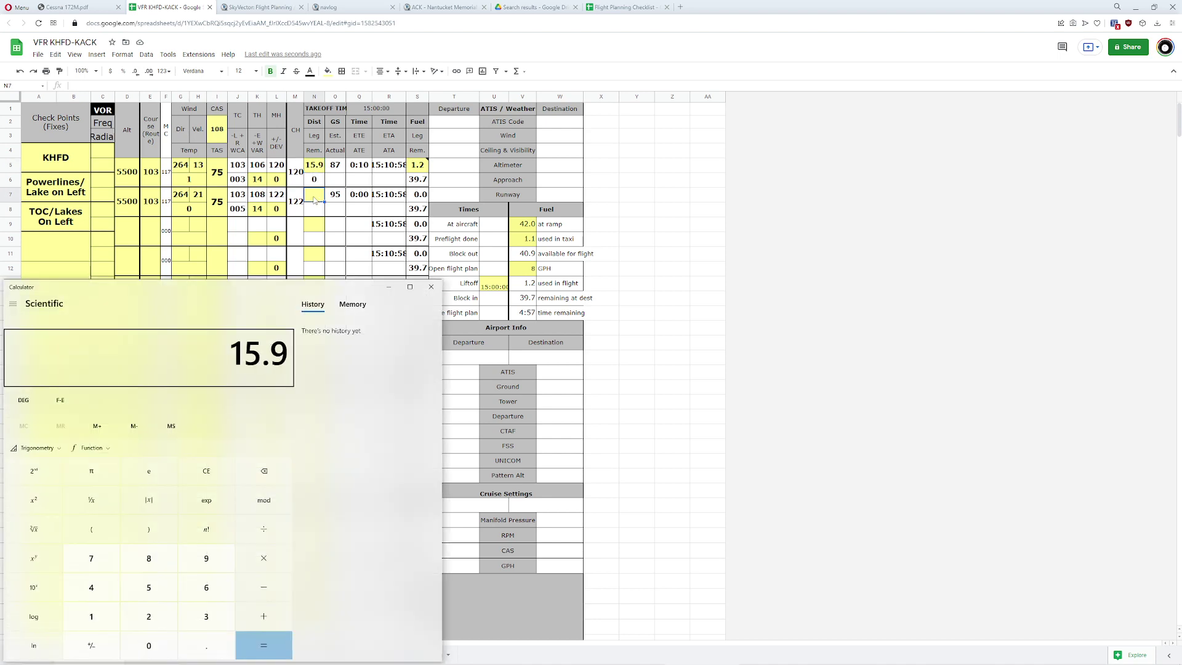
text(/2)
key(Return)
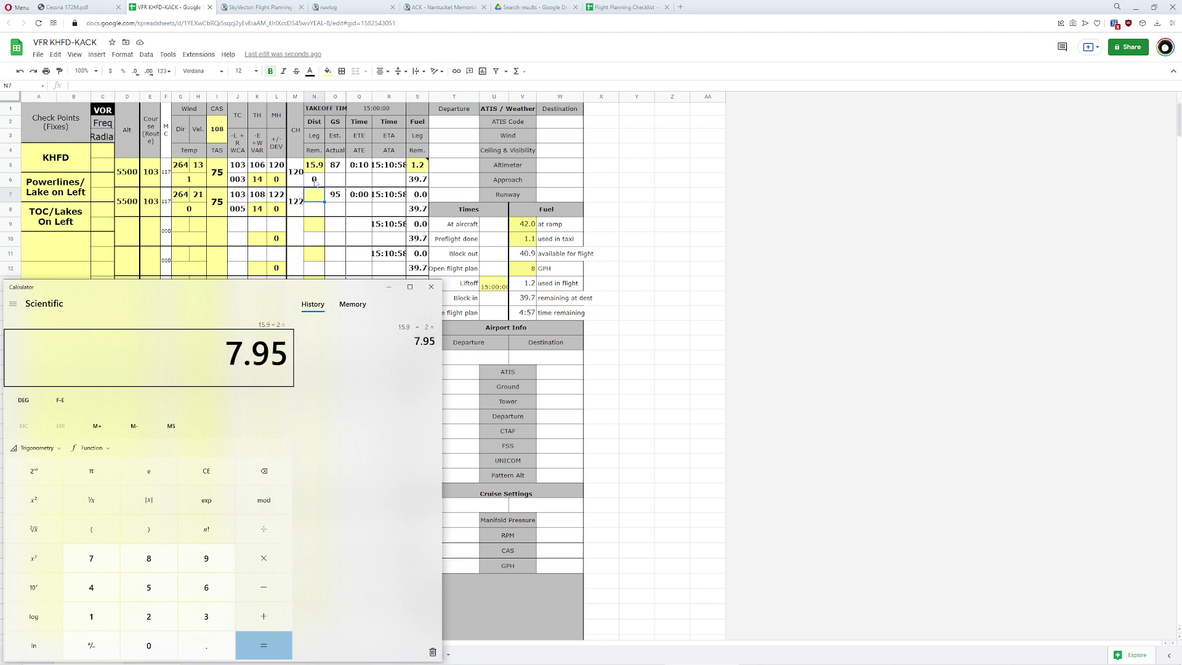
click(314, 164)
text(8)
Step: Subtract 8 from 15.9 in the Calculator app and set the second leg's distance to 7.9
click(315, 196)
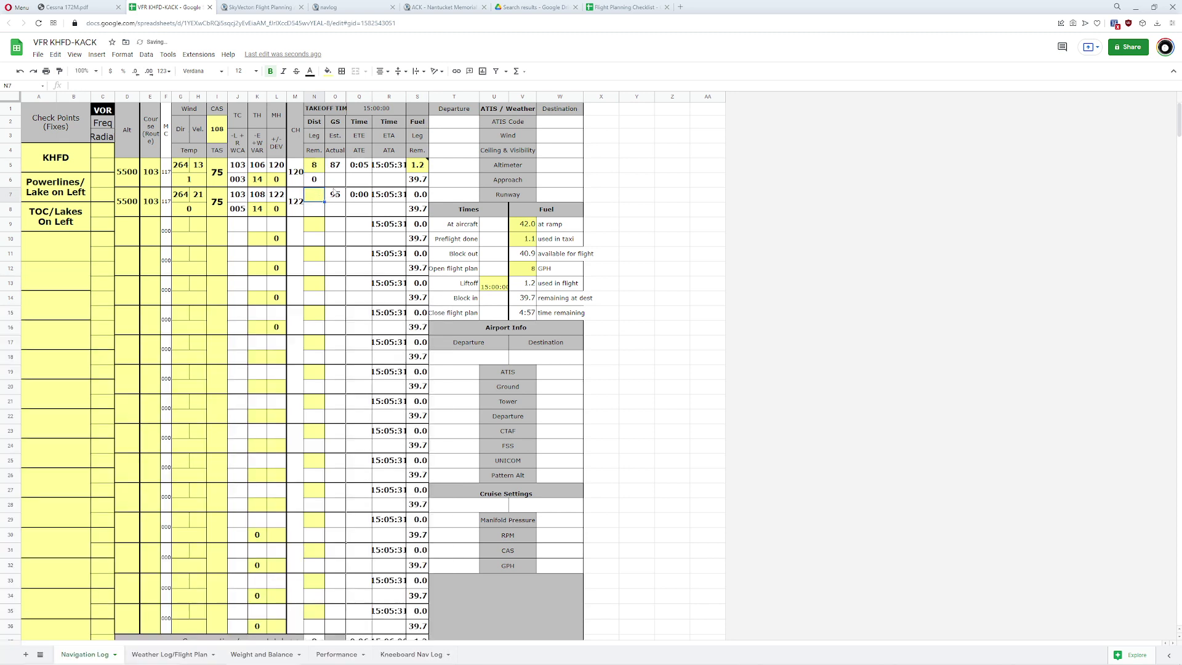
key(alt+Tab)
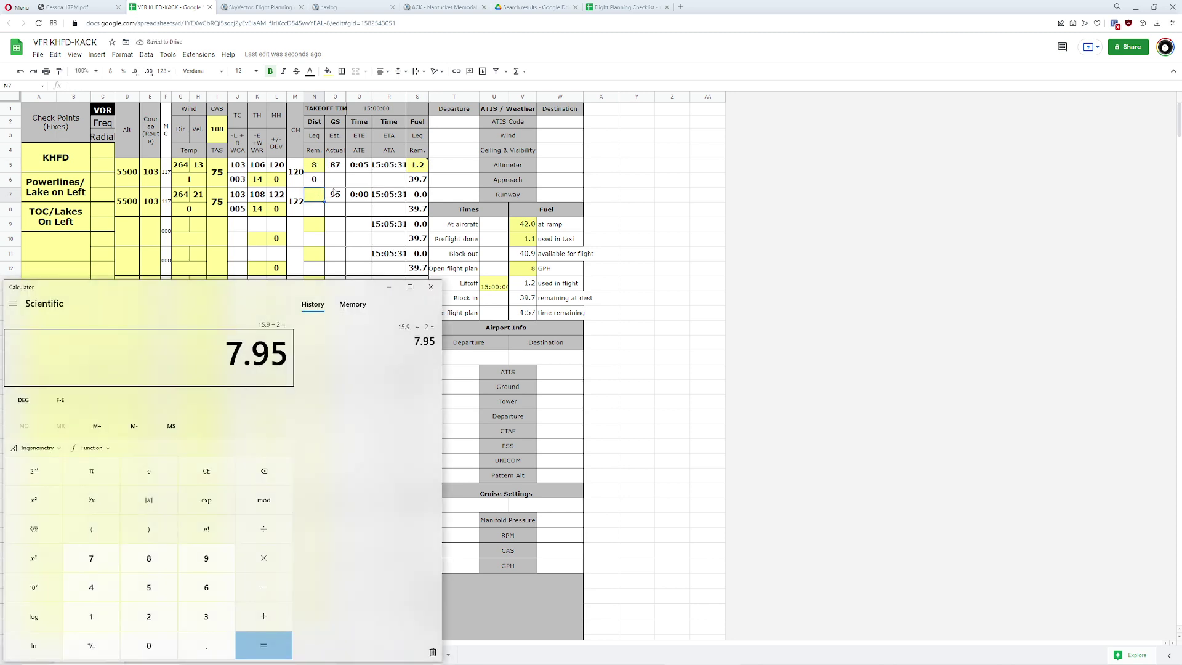
text(*2=-8=)
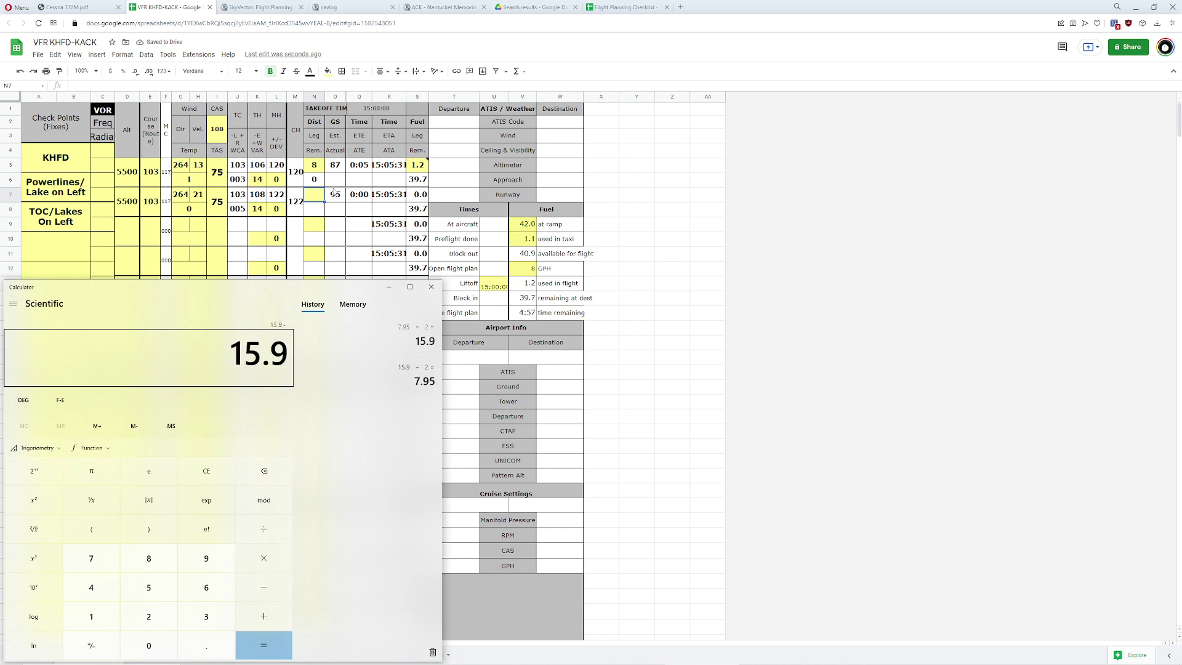
key(alt+Tab)
text(7.9)
key(Return)
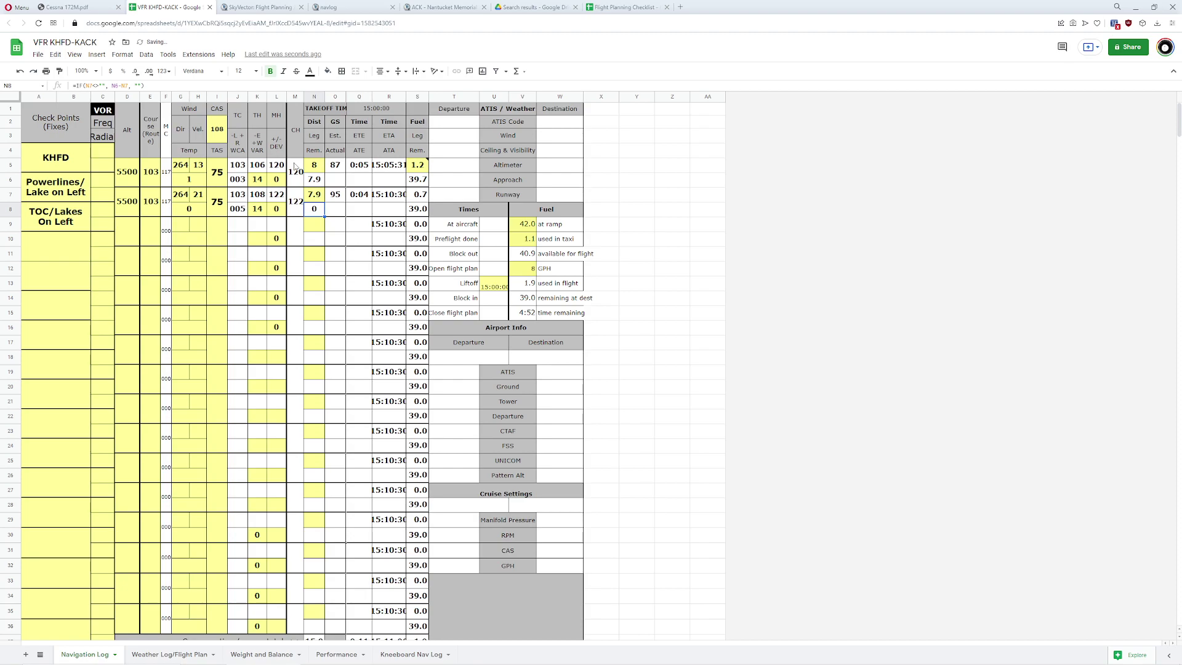
Step: Switch to SkyVector, closing its old nav log, and delete the route waypoint 414057N0722003W southwest of Columbia
click(237, 11)
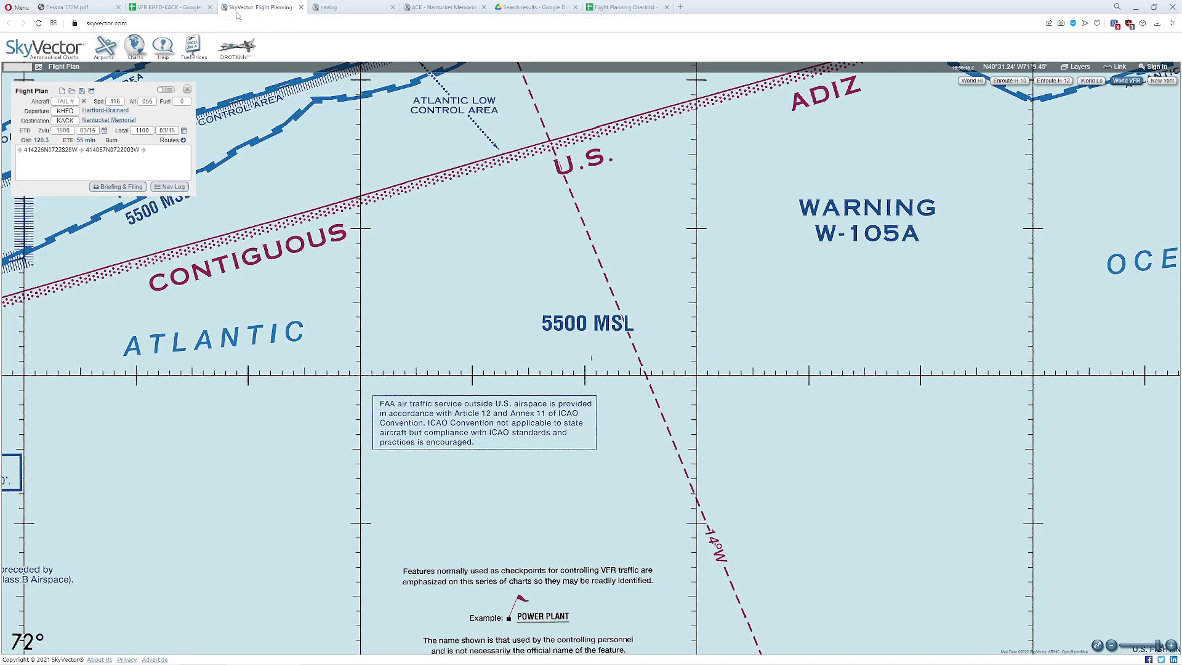
middle_click(345, 10)
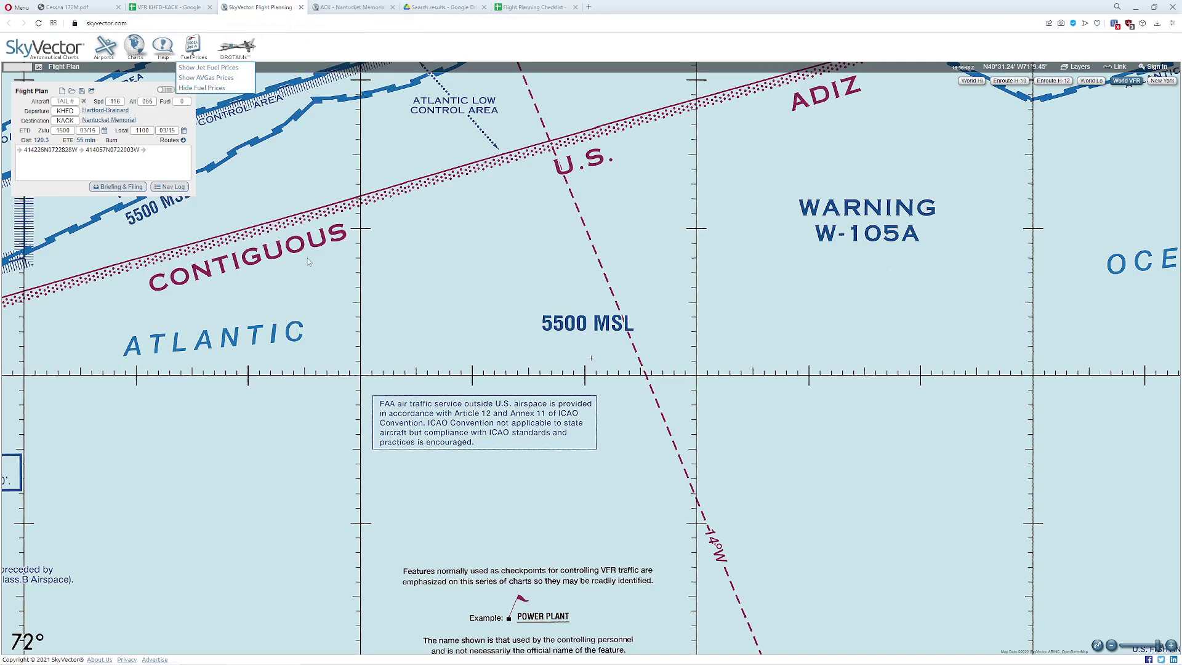
scroll(317, 245, down, 3)
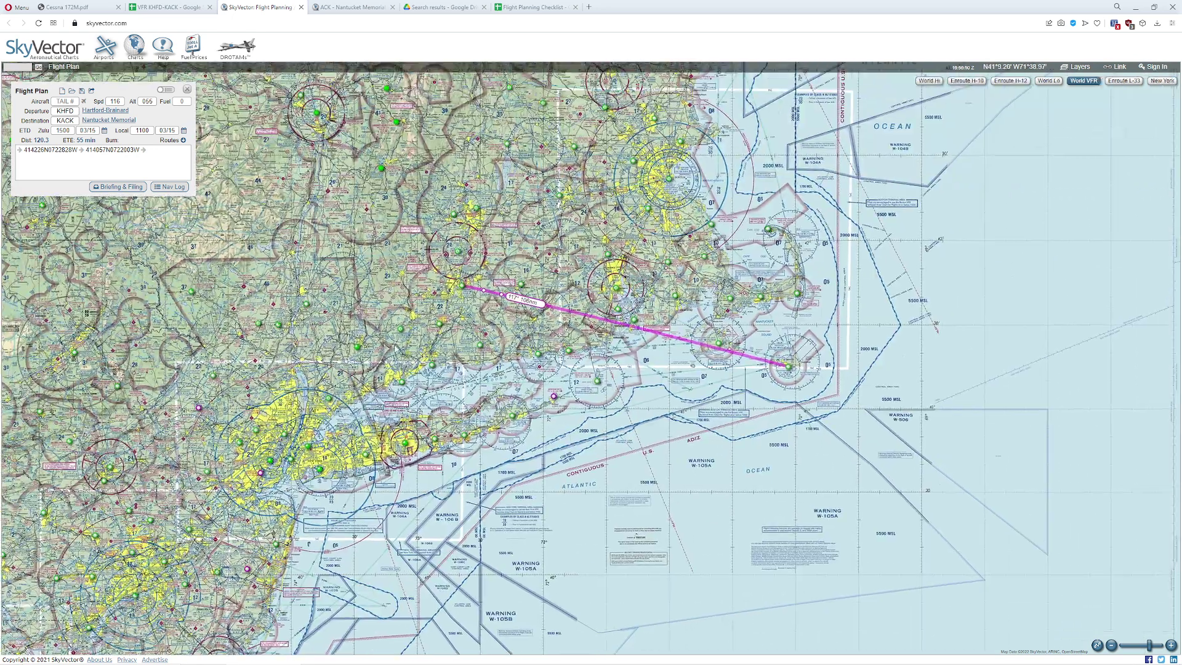
scroll(483, 291, up, 2)
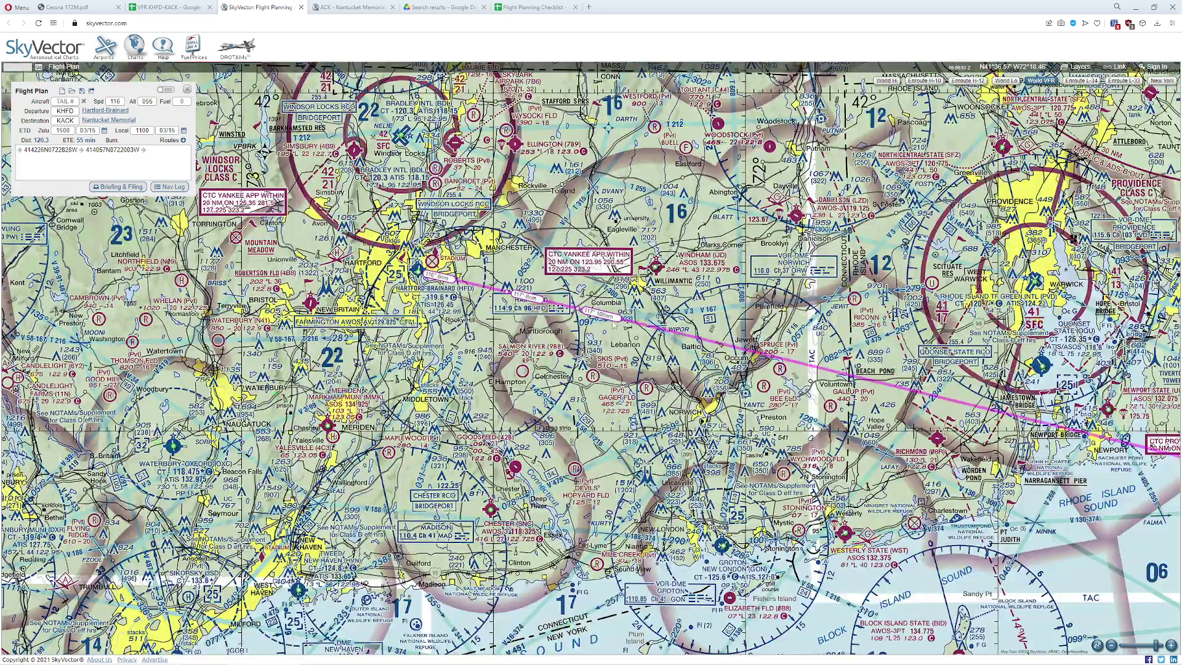
scroll(576, 307, up, 2)
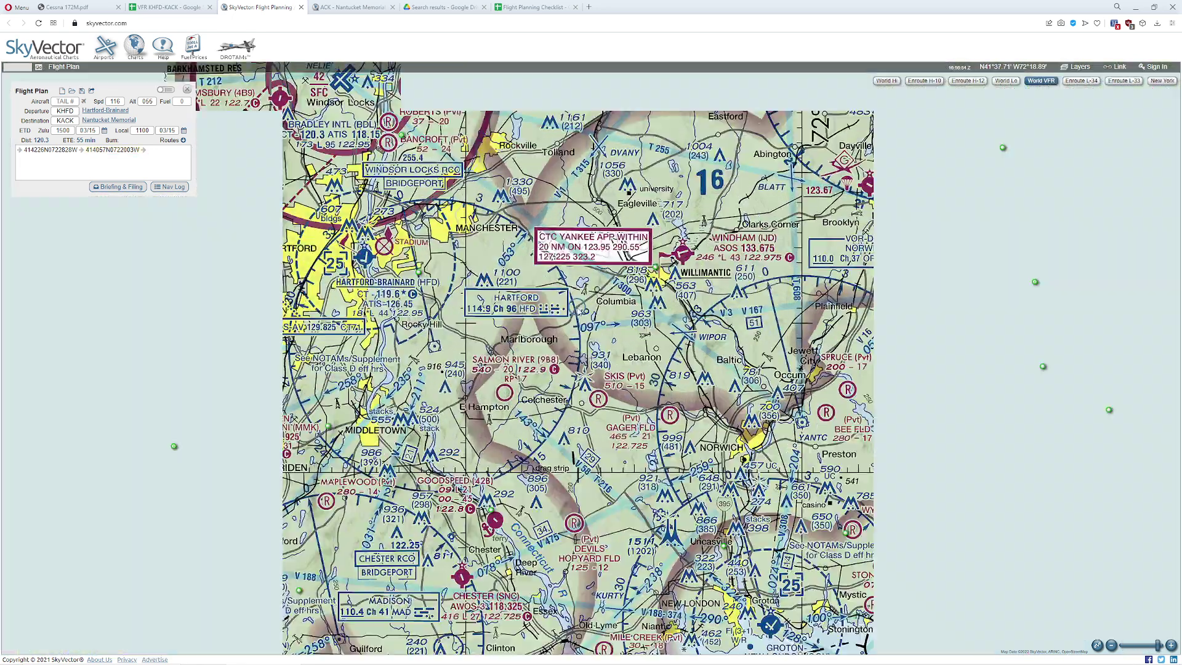
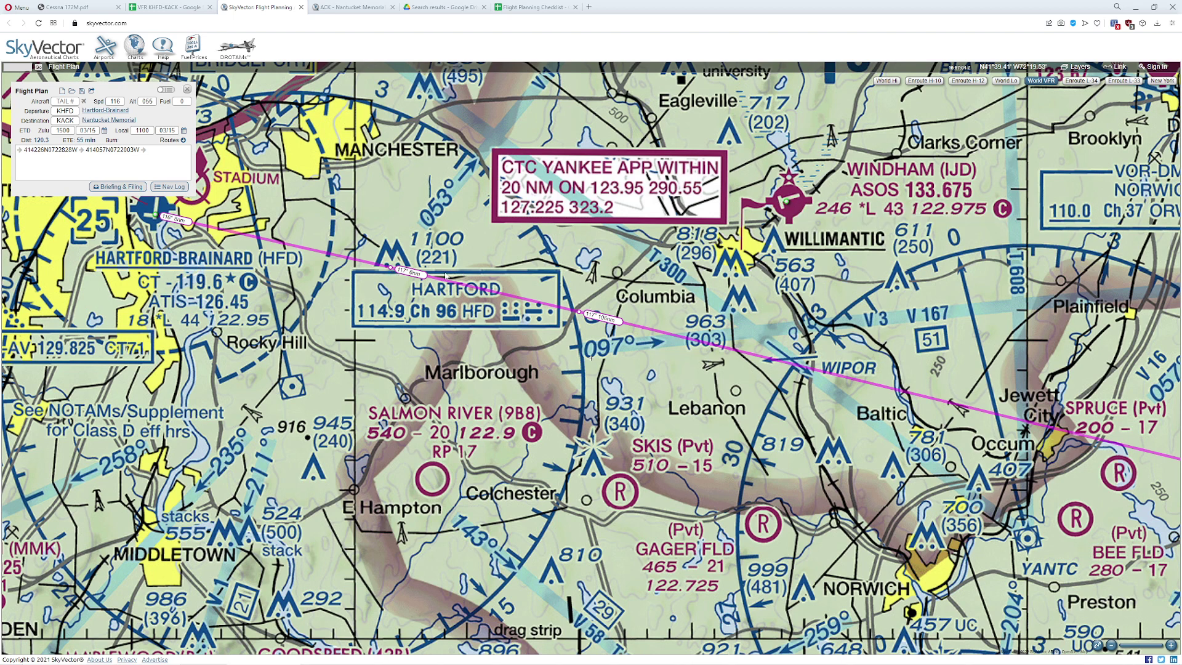
click(579, 312)
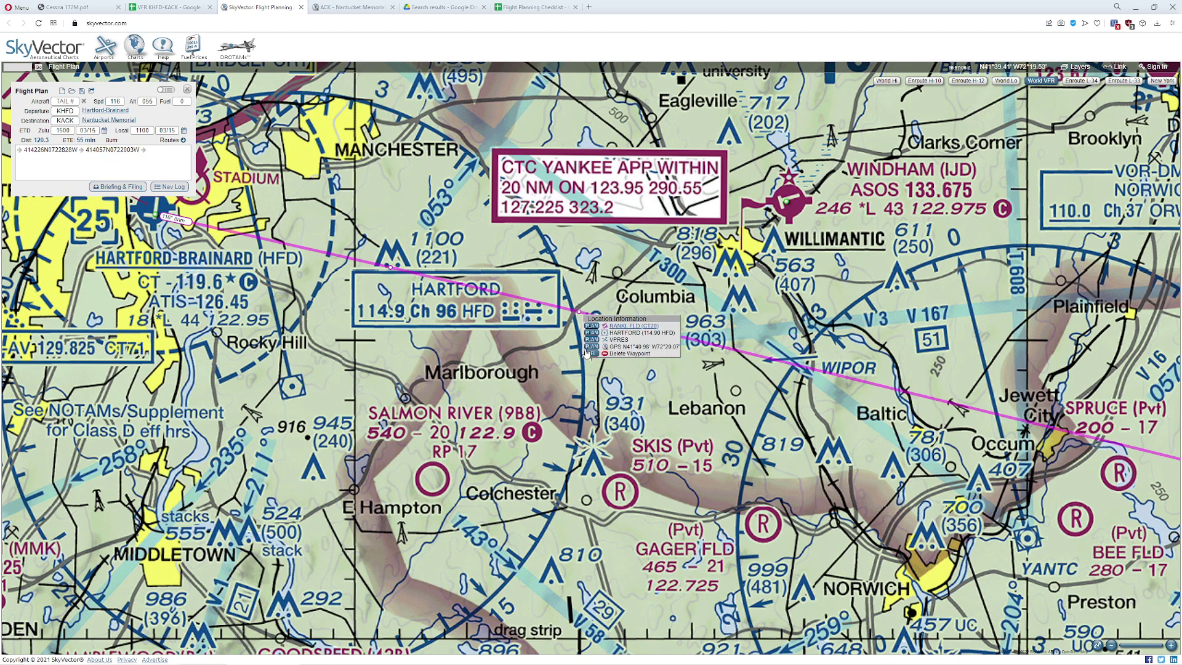
click(589, 353)
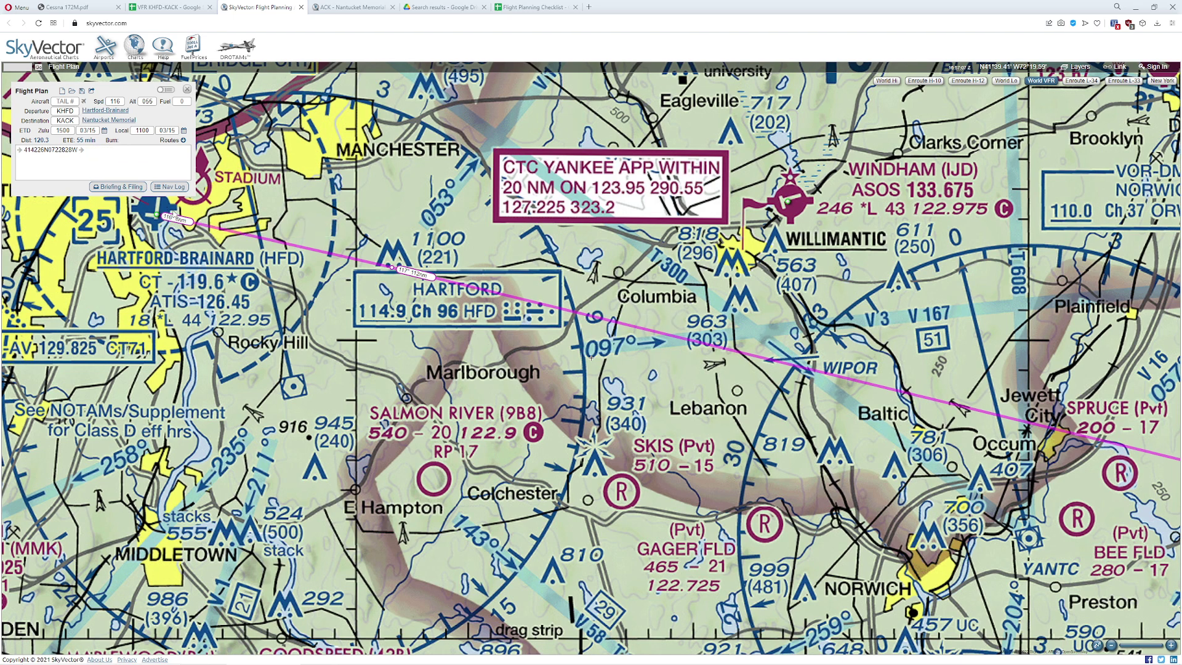
Step: Generate a new SkyVector nav log, examine its waypoints from the user fix to KACK, and close it
click(170, 187)
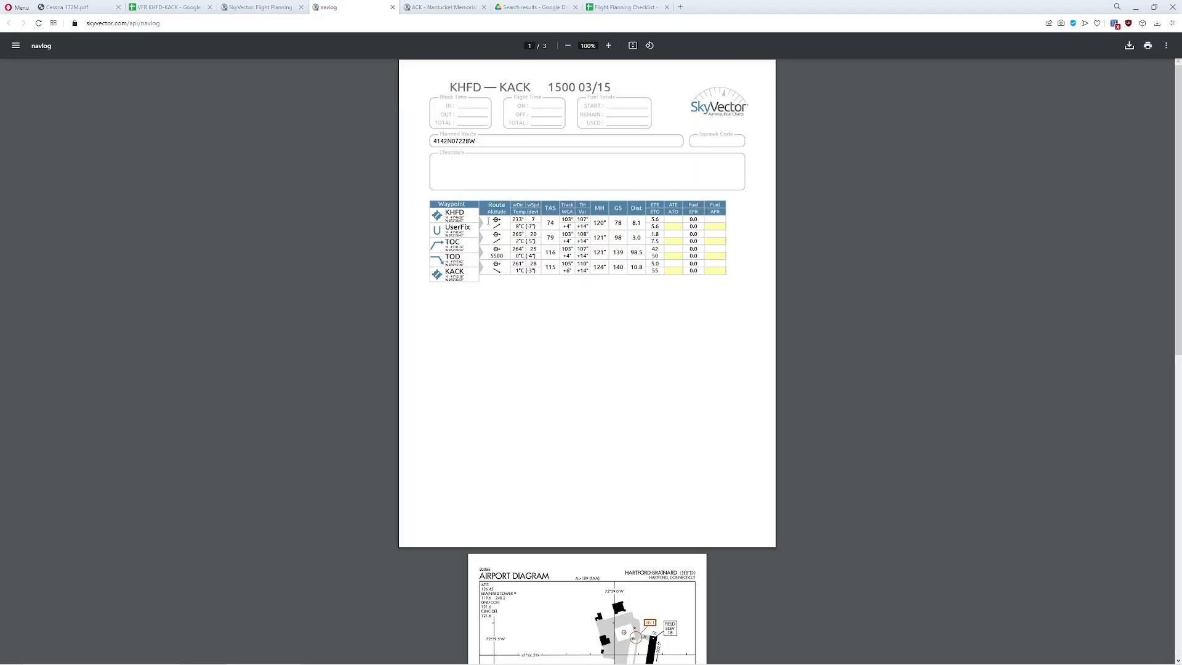
drag(436, 234, 463, 272)
click(473, 275)
click(392, 6)
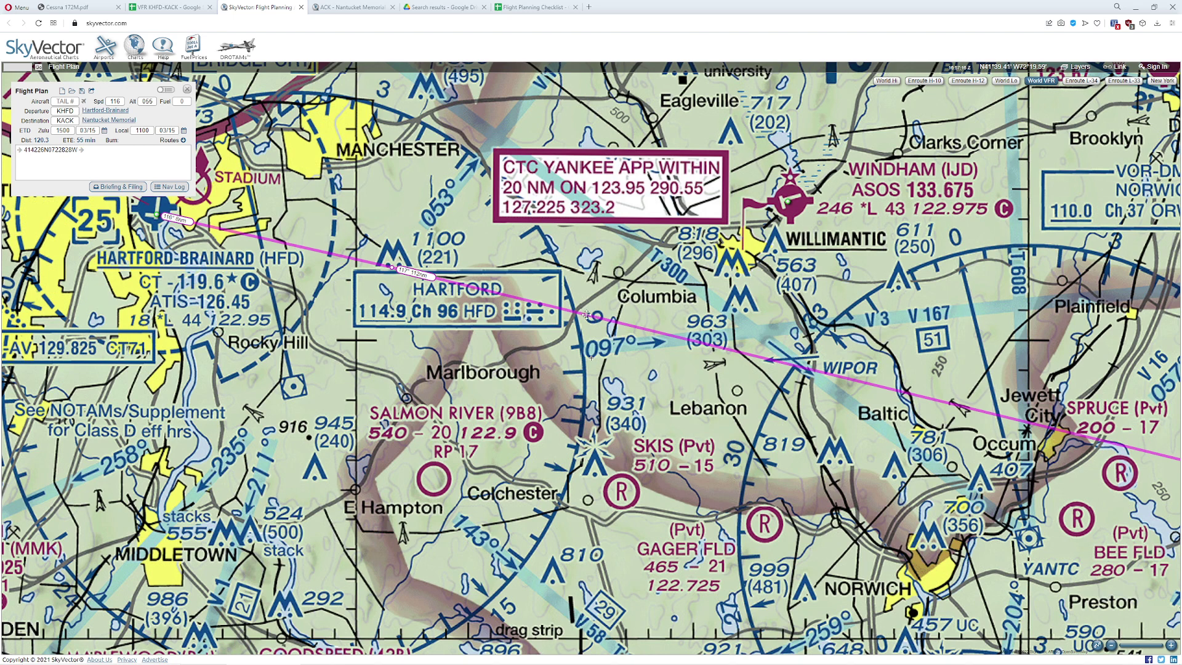
Step: Add a route waypoint on the course line south of Windham (IJD), just west of WIPOR
drag(769, 306, 673, 284)
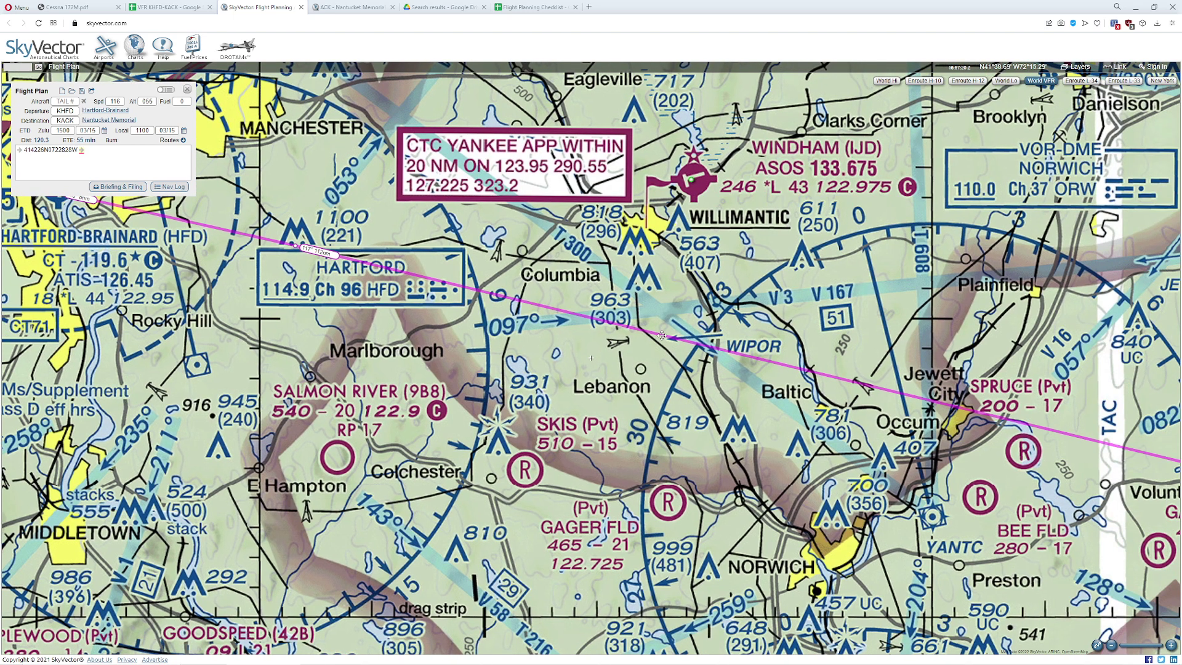
click(661, 335)
click(681, 370)
Step: Switch to the VFR KHFD-KACK navigation log and enter KIJD as the checkpoint below TOC/Lakes On Left
click(165, 7)
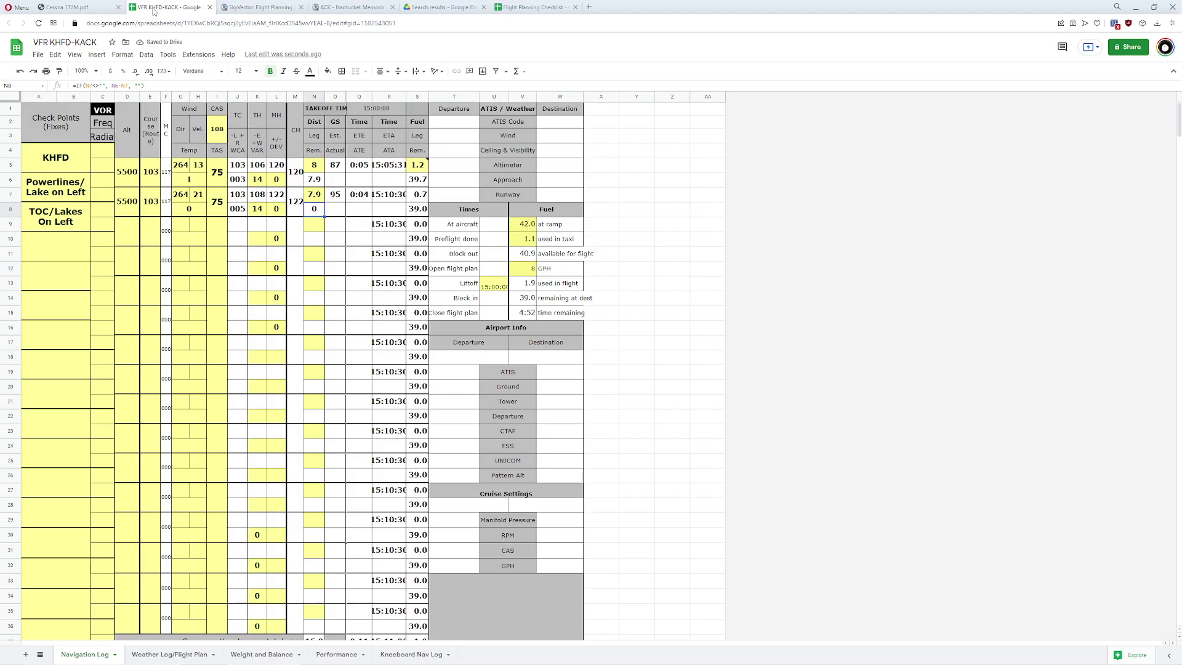
click(60, 243)
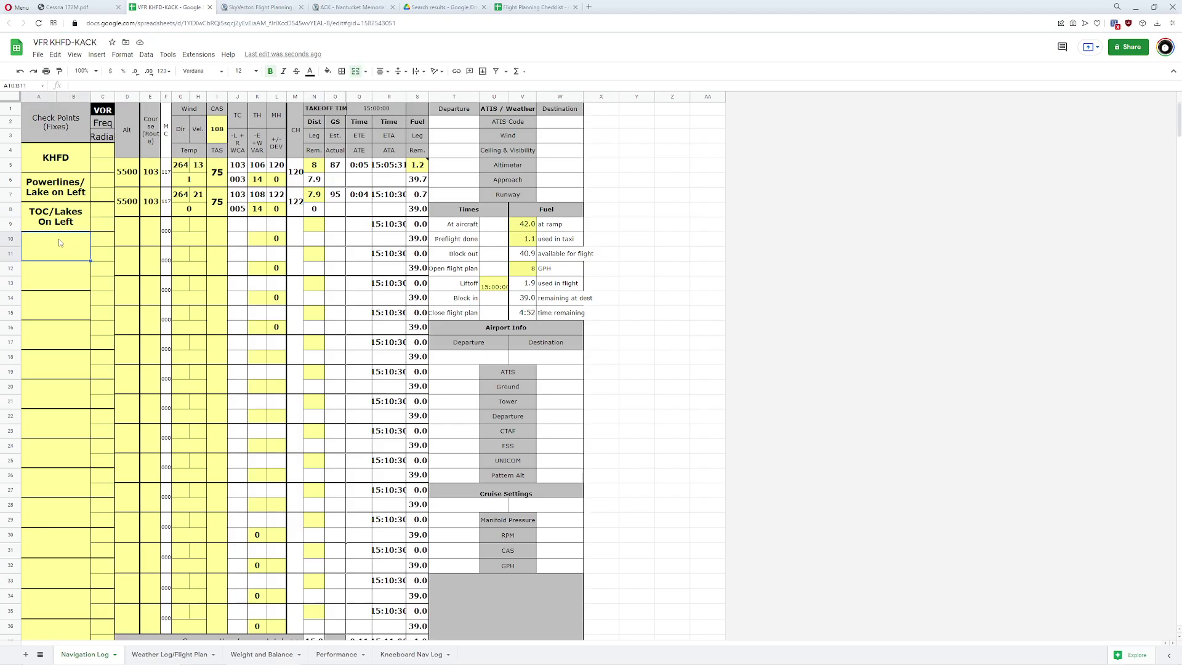
text(J)
key(BackSpace)
text(KIND)
key(Tab)
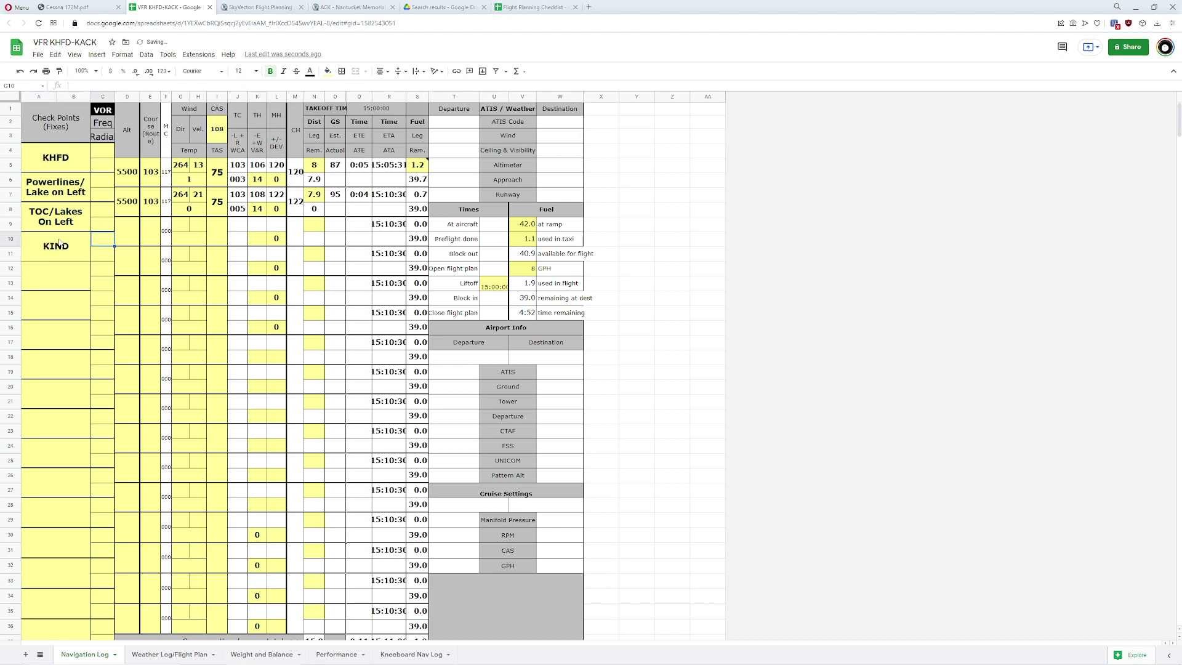
click(60, 242)
Step: Set the KIJD leg's altitude to 5500 and its course to 103
key(Tab)
key(Tab)
text(5500)
key(Tab)
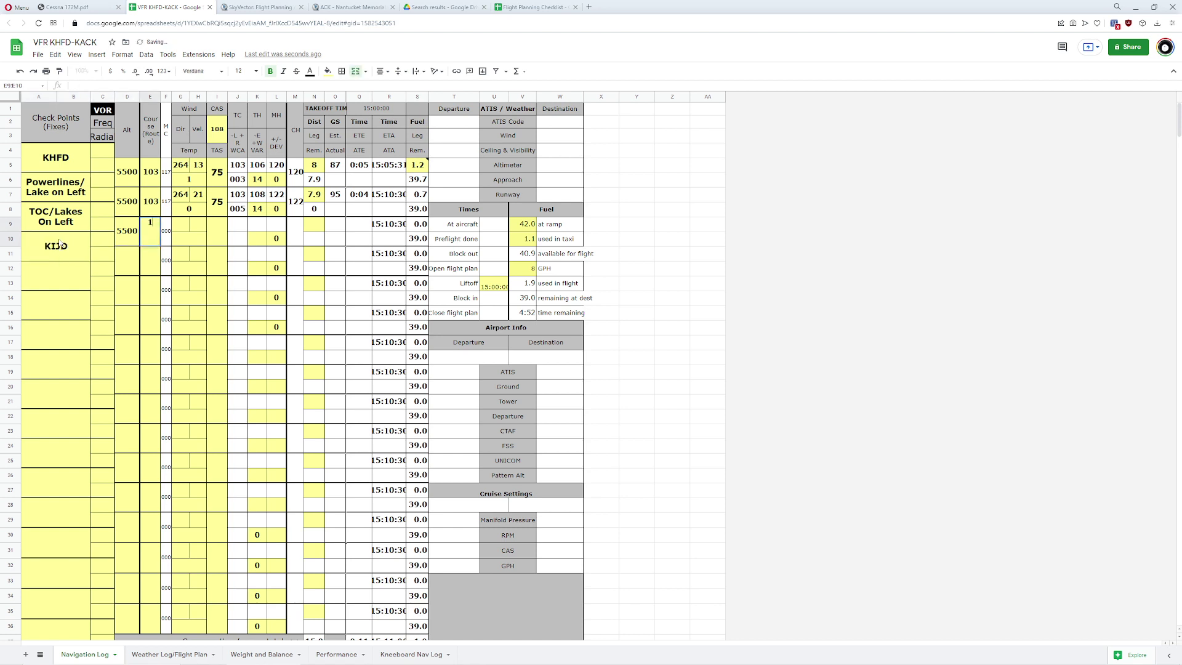
text(103)
key(Tab)
Step: Enter the KIJD leg's wind as direction 264 and velocity 28
key(Up)
key(Tab)
key(Down)
key(Down)
text(2)
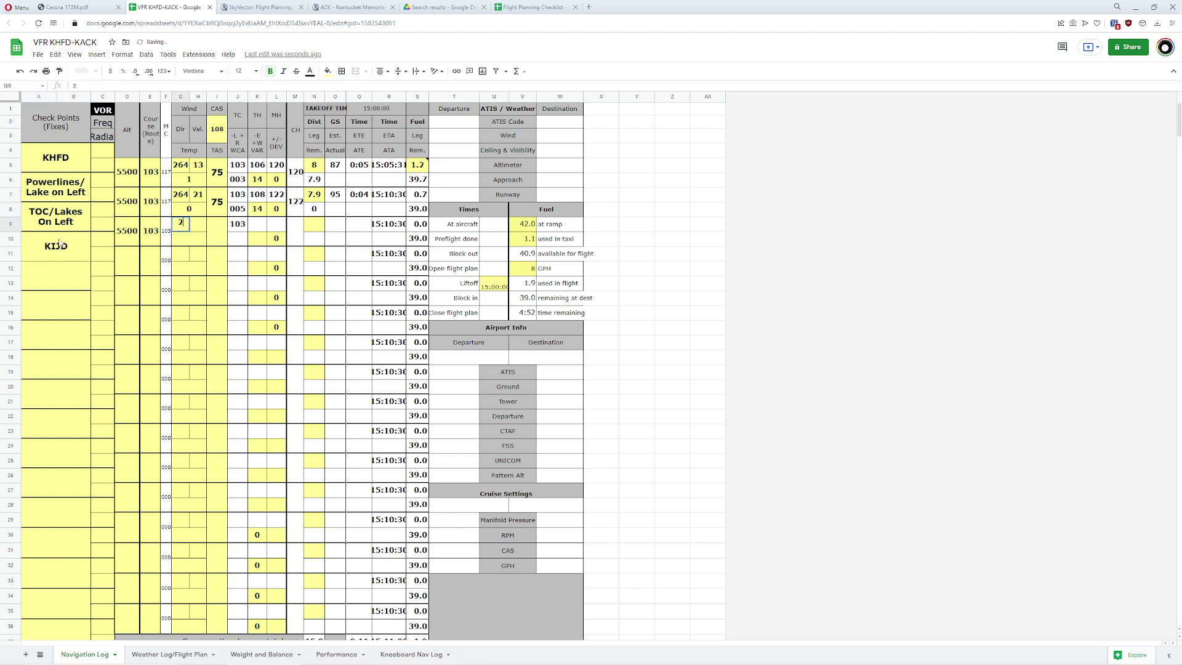
text(64)
key(Tab)
text(28)
key(Tab)
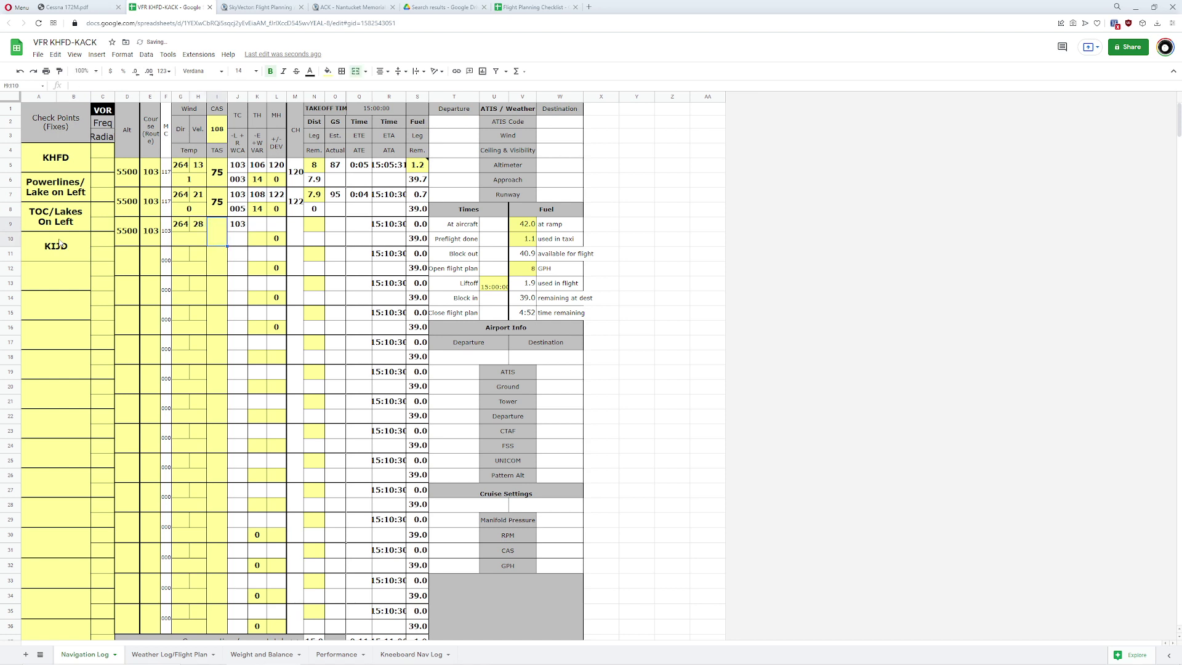
Step: Set the KIJD leg's true airspeed to 116 and its magnetic variation to 14
text(116)
key(Return)
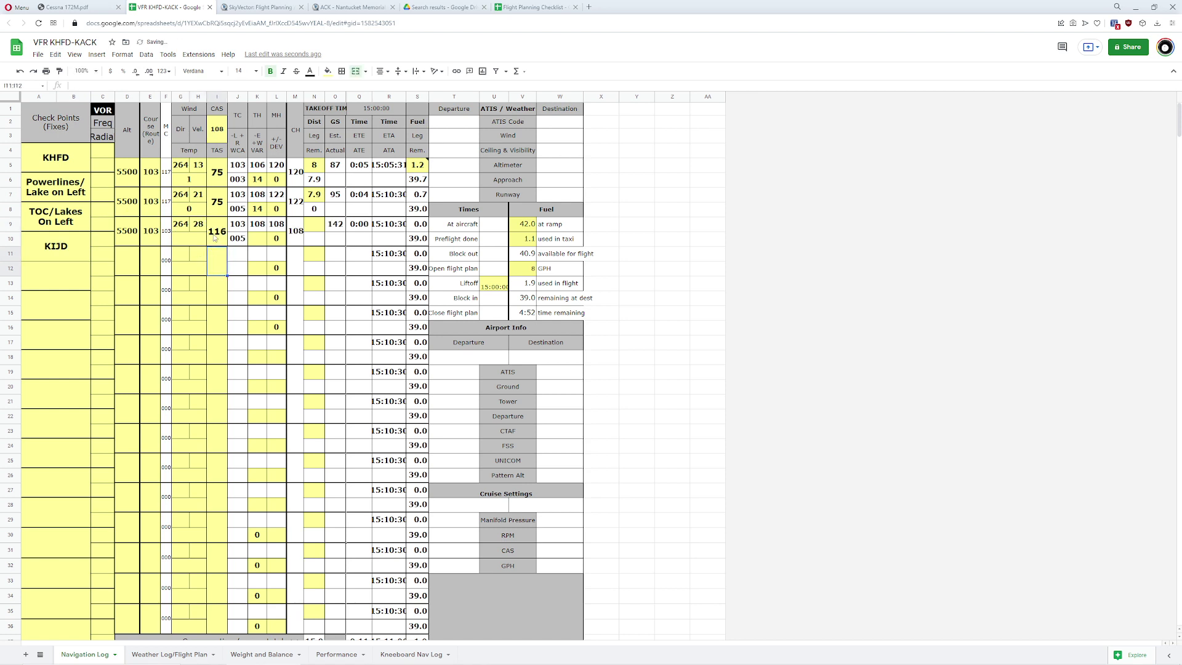
key(Up)
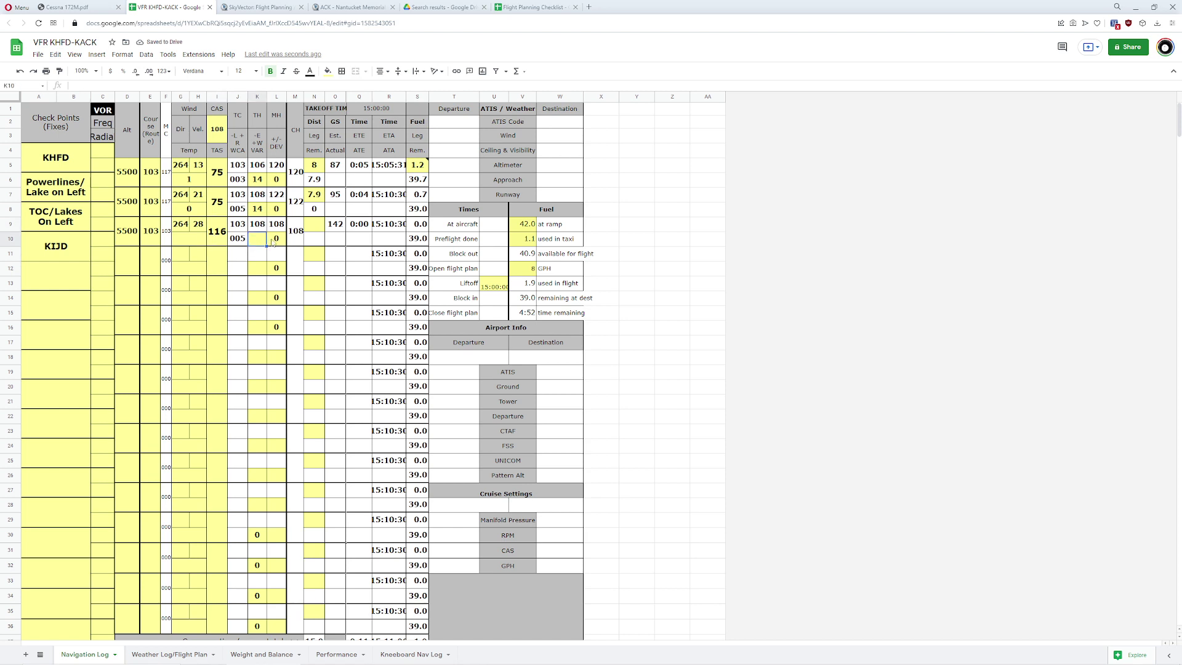
click(314, 210)
click(313, 225)
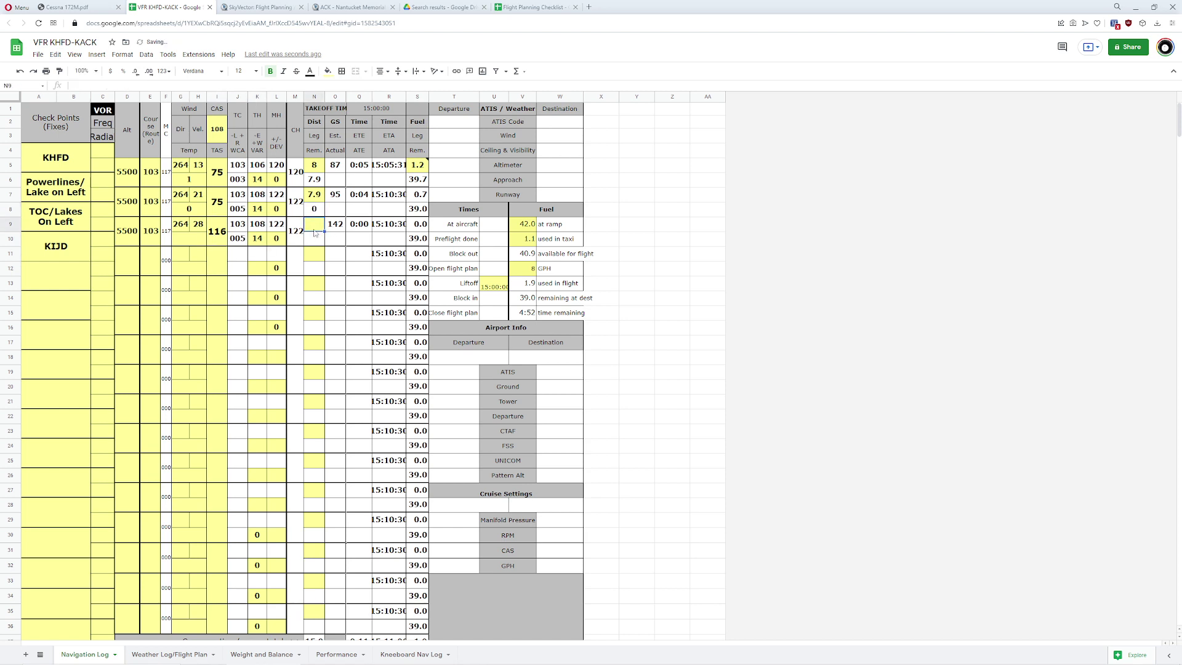
Step: Switch to SkyVector and show the flight plan's leg-by-leg details for the route from KHFD
click(241, 11)
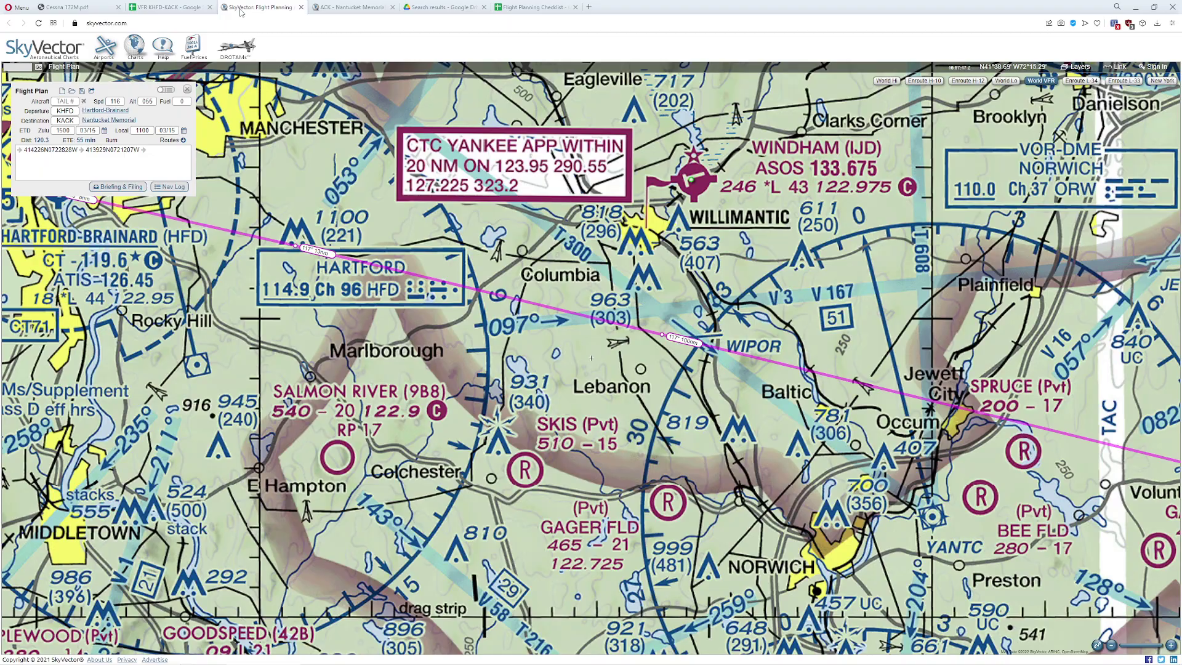
drag(545, 337, 586, 386)
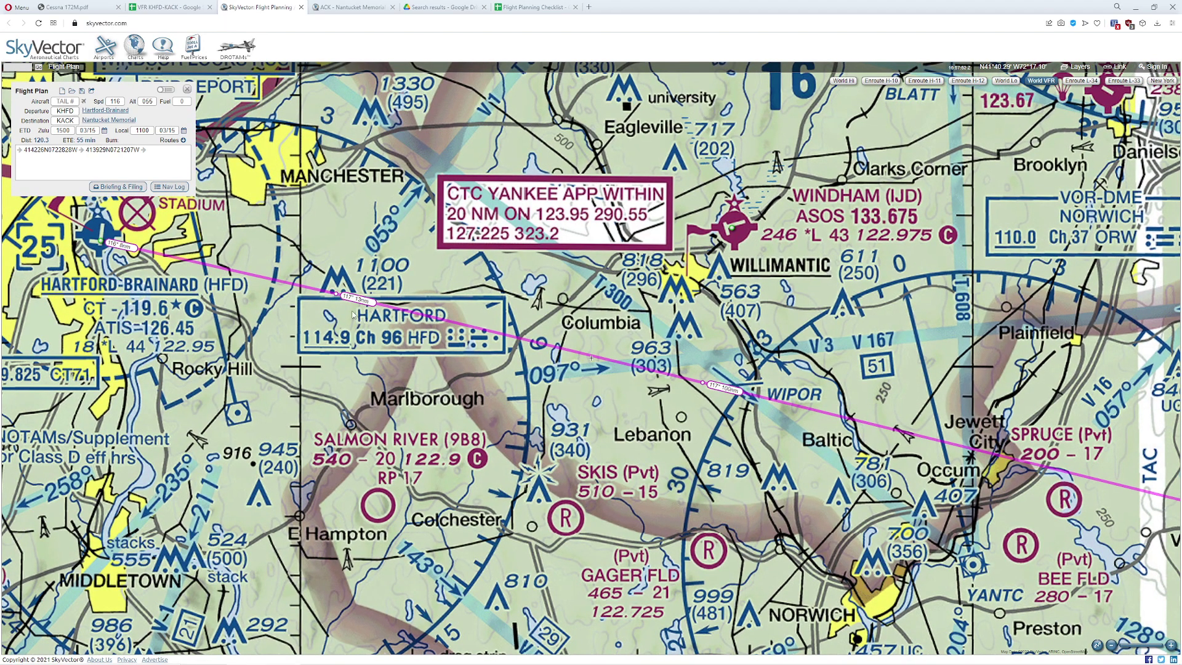
click(165, 89)
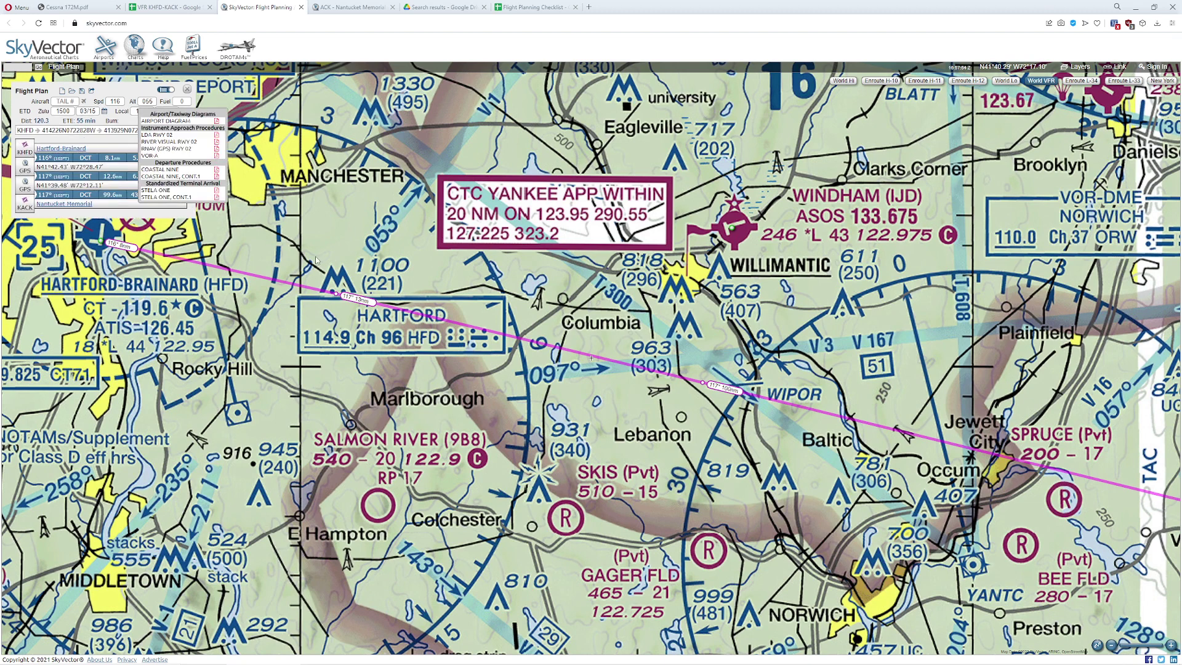
Step: Add the first two SkyVector leg distances, 8.1 and 12.6, in the Calculator app
key(XF86Calculator)
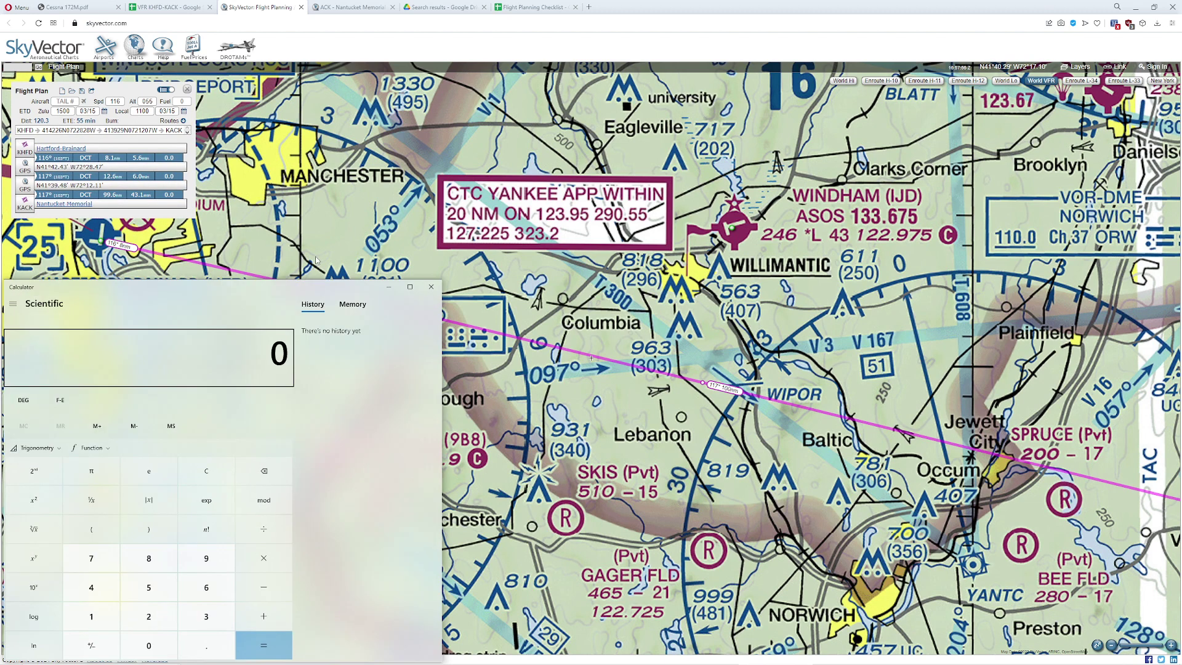
text(8.1+12.6)
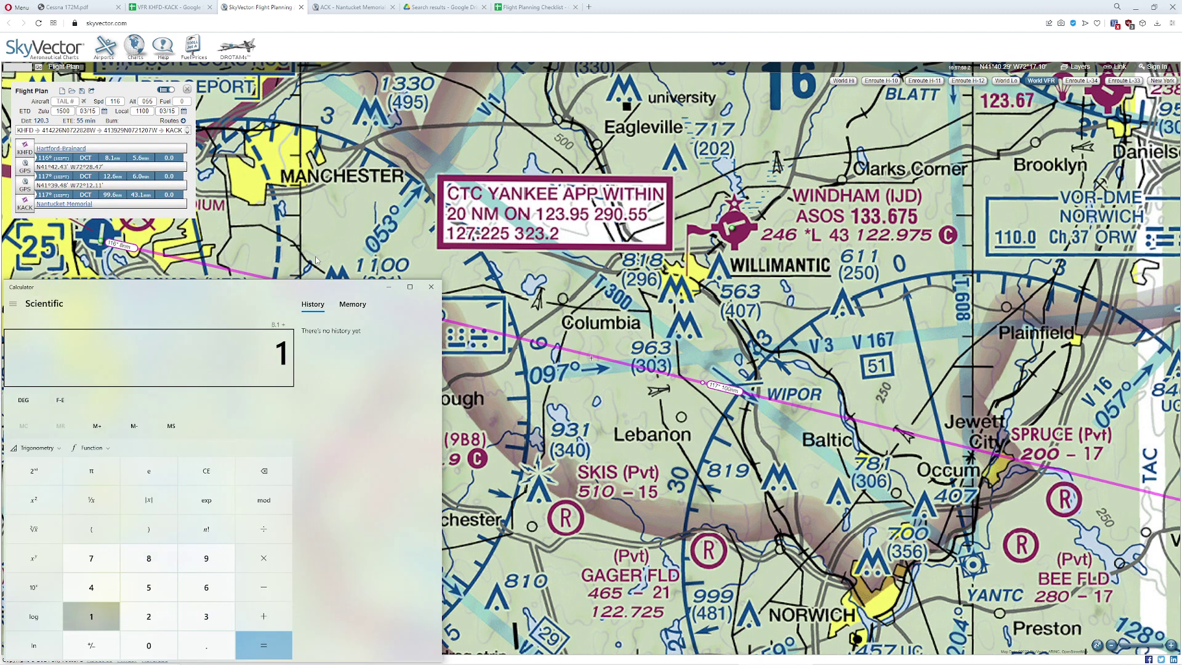
key(Return)
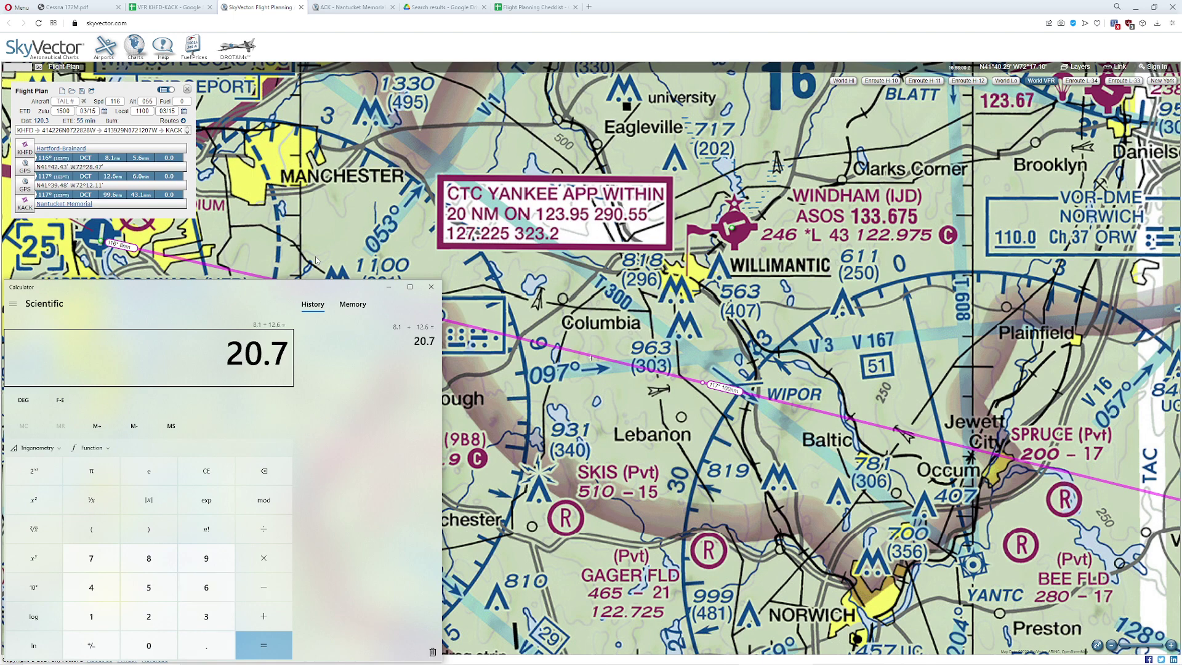
Step: Subtract the two climb leg distances, 8 and 7.9, from the calculated sum, checking them in the navigation log
text(-)
click(165, 6)
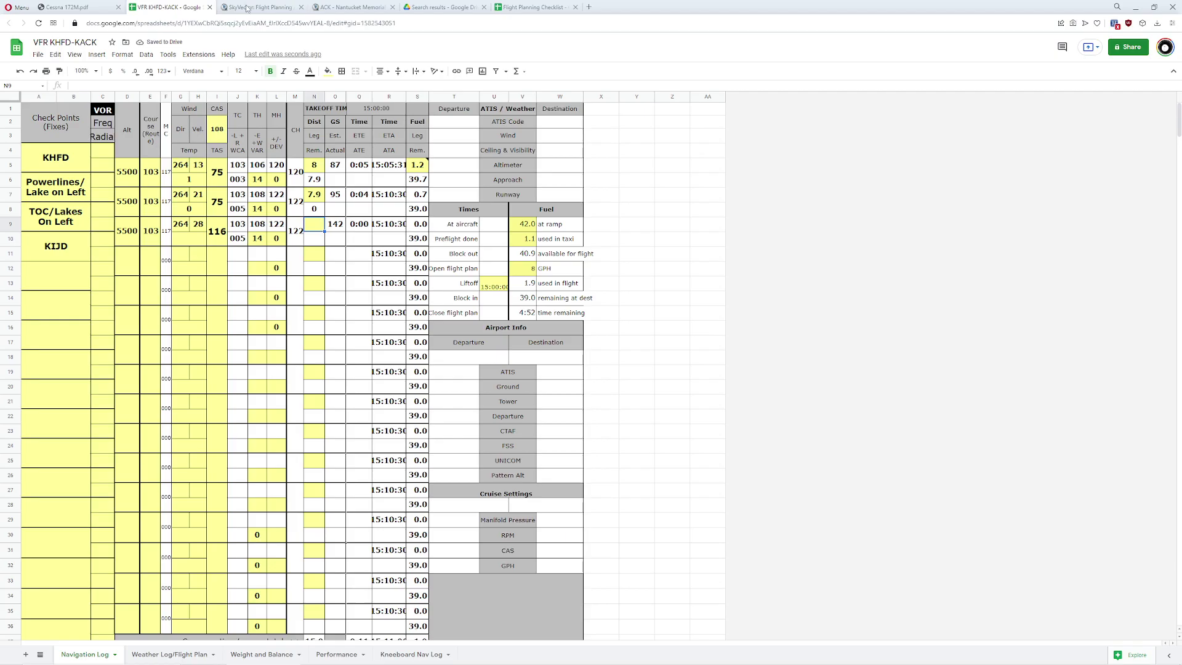
click(259, 7)
key(alt+Tab)
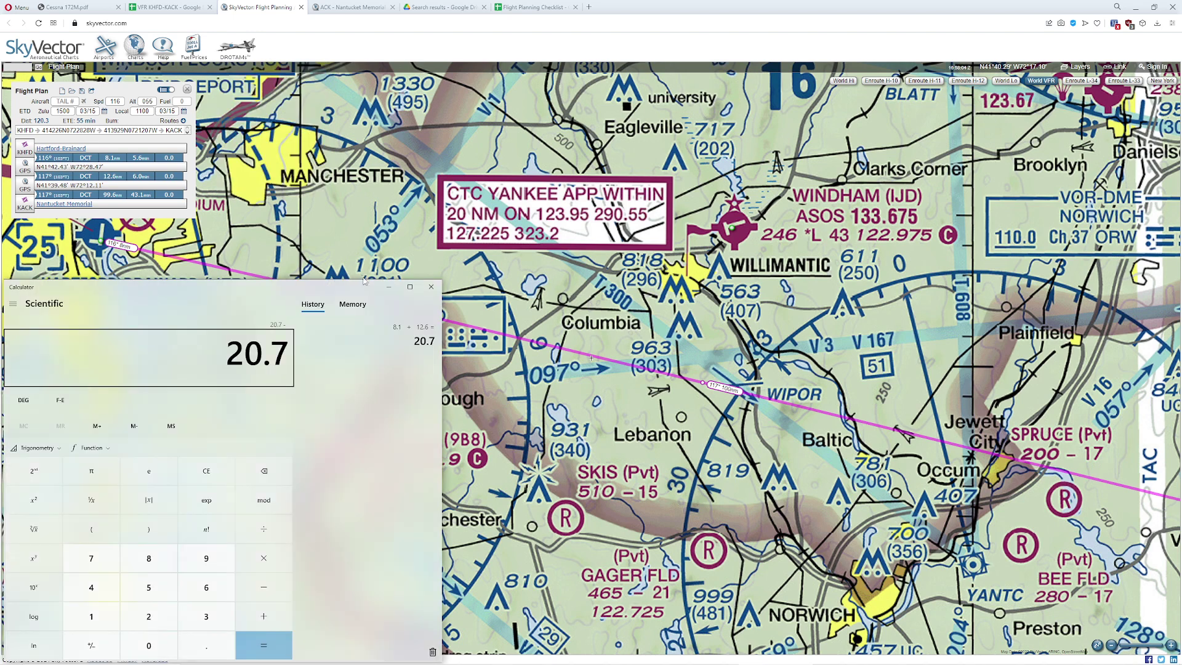
text(8-7.9)
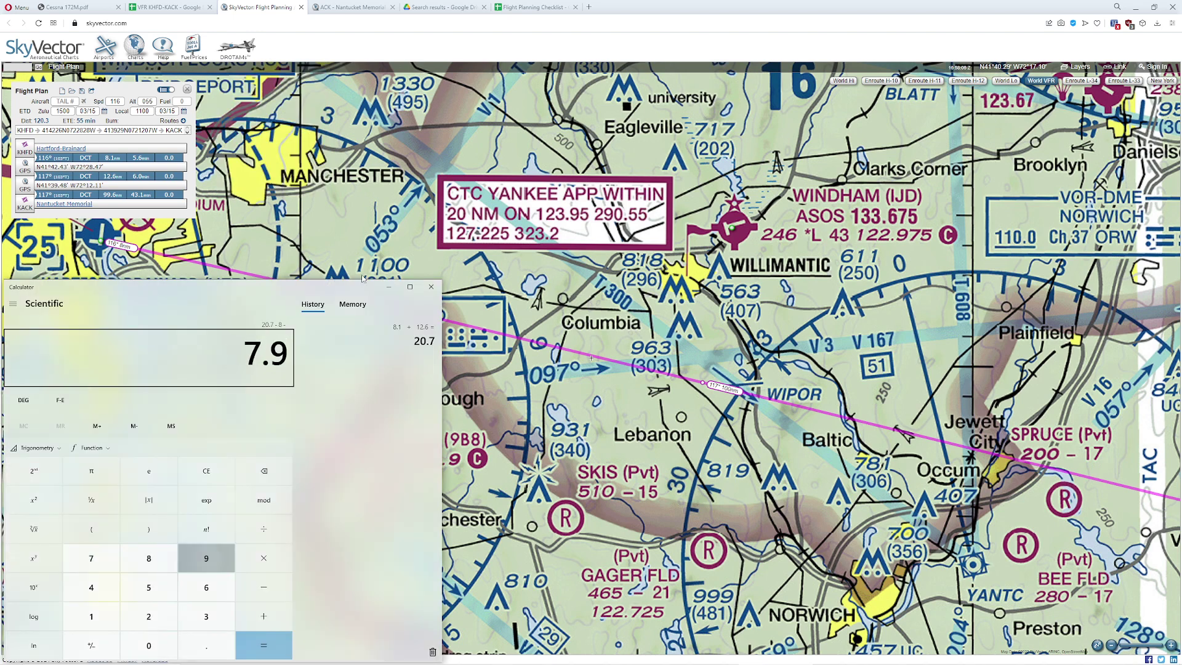
key(Return)
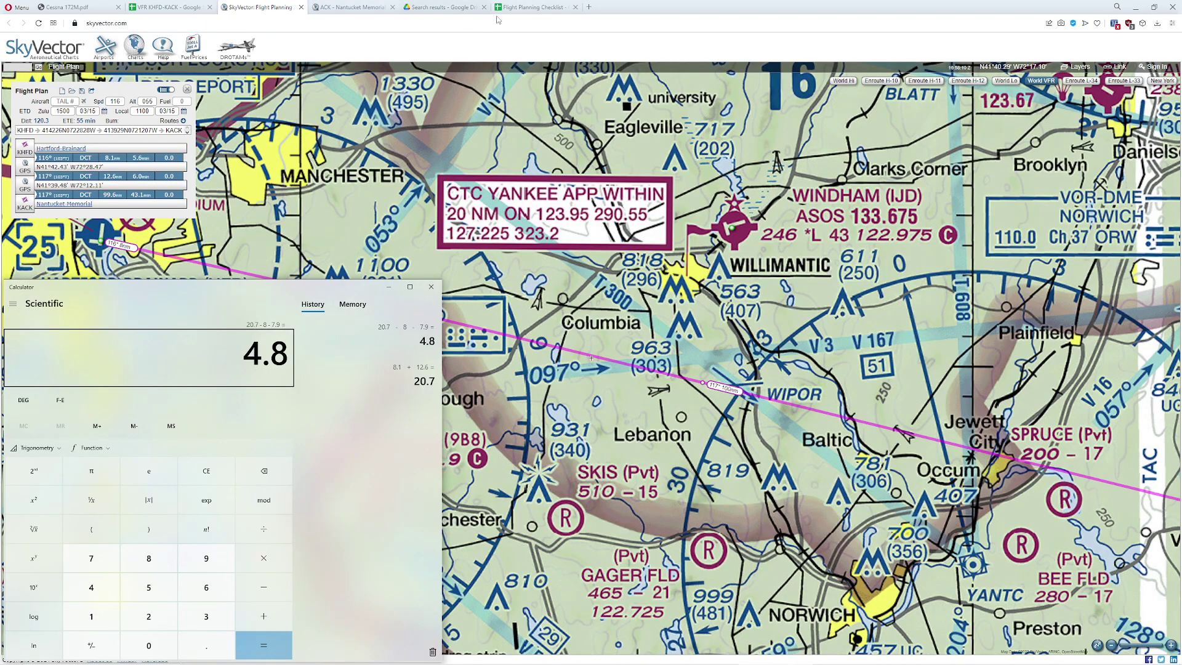
Step: Return to the navigation log and set the KIJD leg's distance to 4.8
click(530, 7)
click(167, 7)
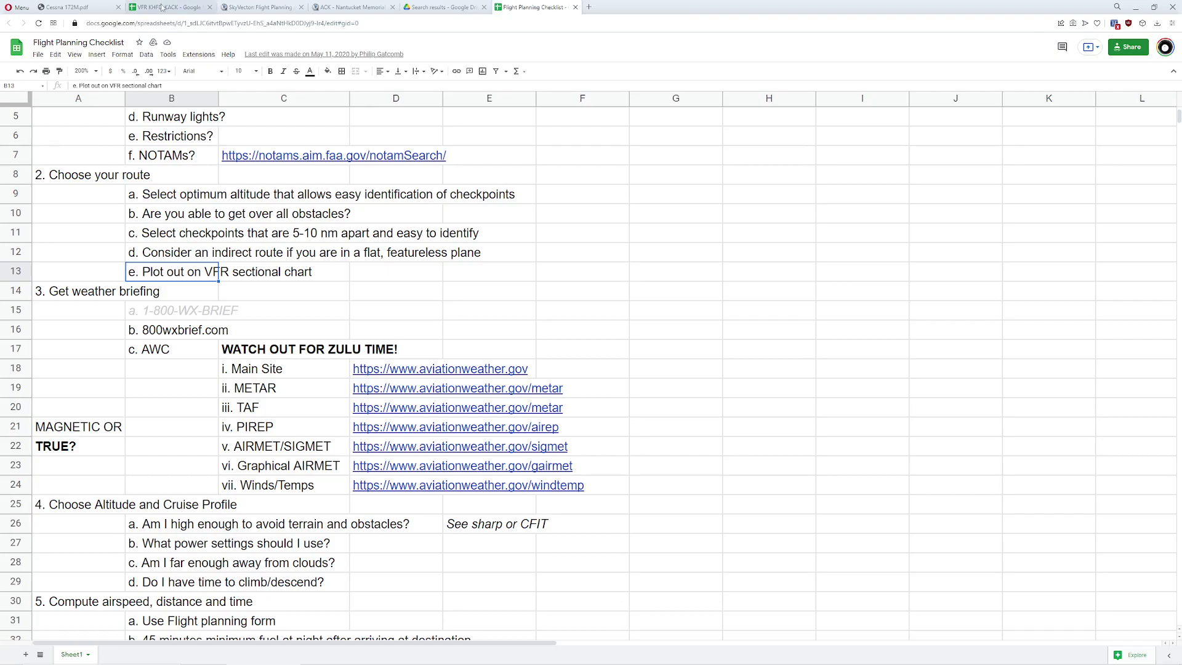
text(4.8)
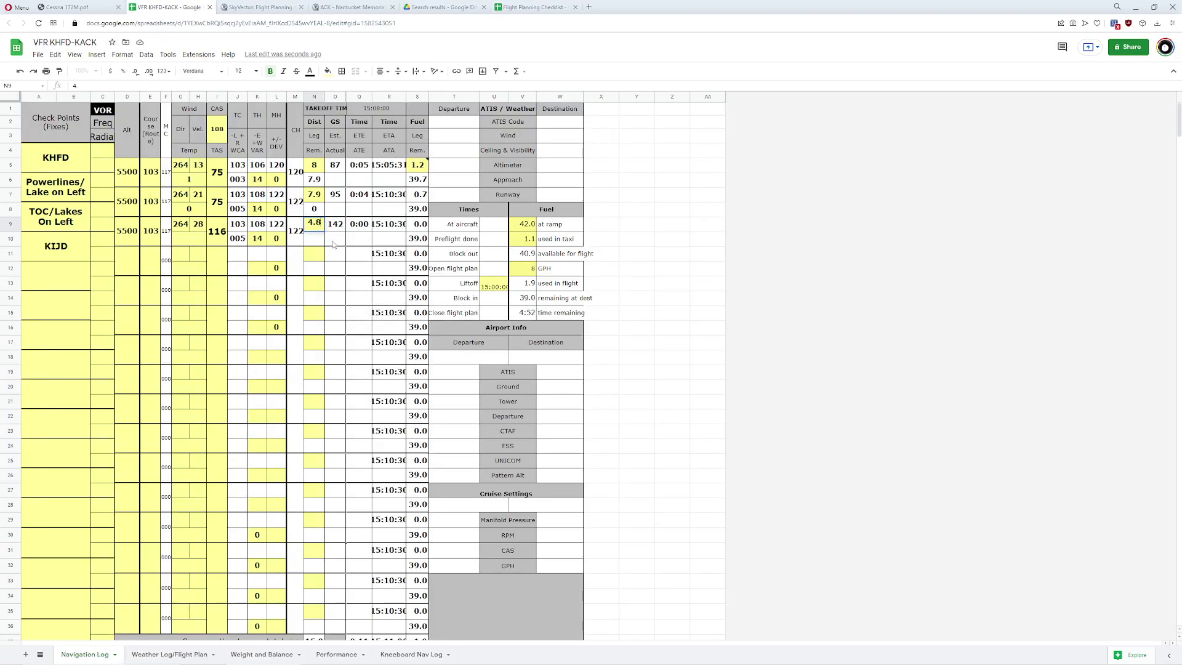
key(Return)
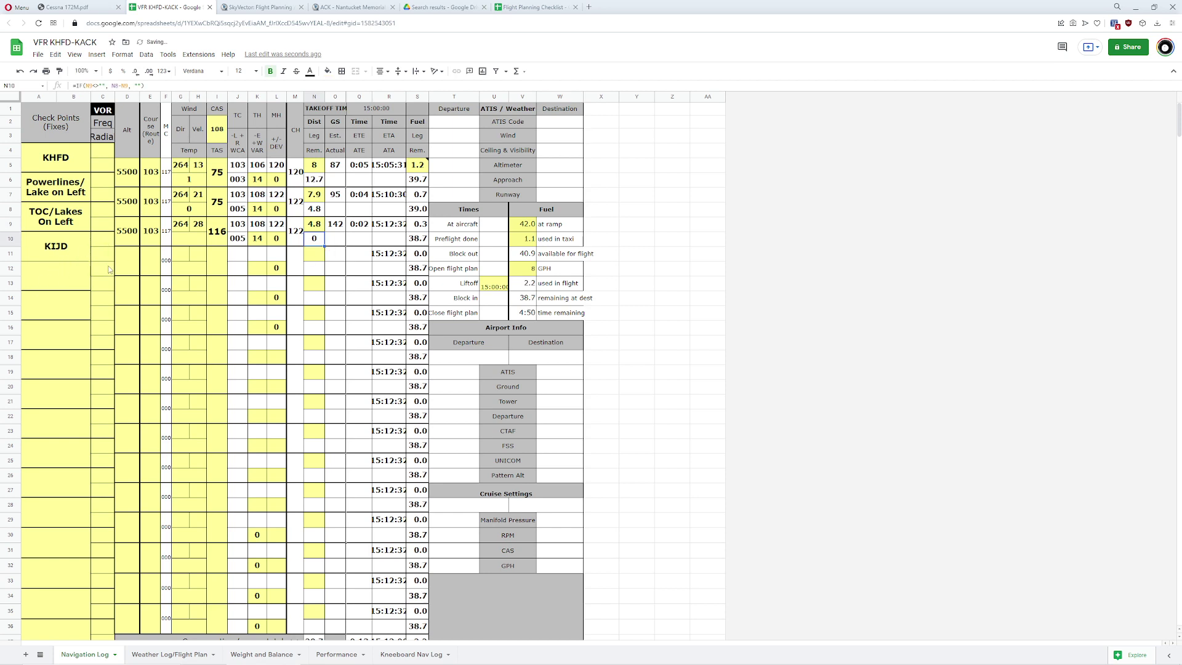
Step: Switch to SkyVector and add a route waypoint where the course line passes Jewett City
click(252, 8)
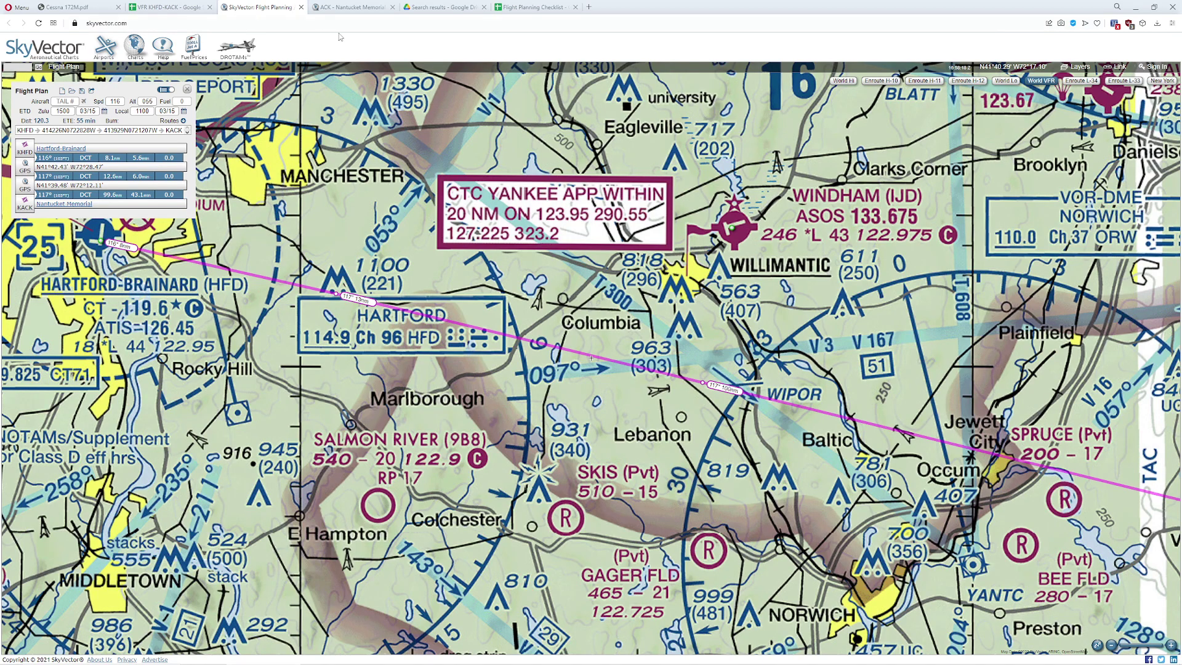
drag(813, 248, 344, 140)
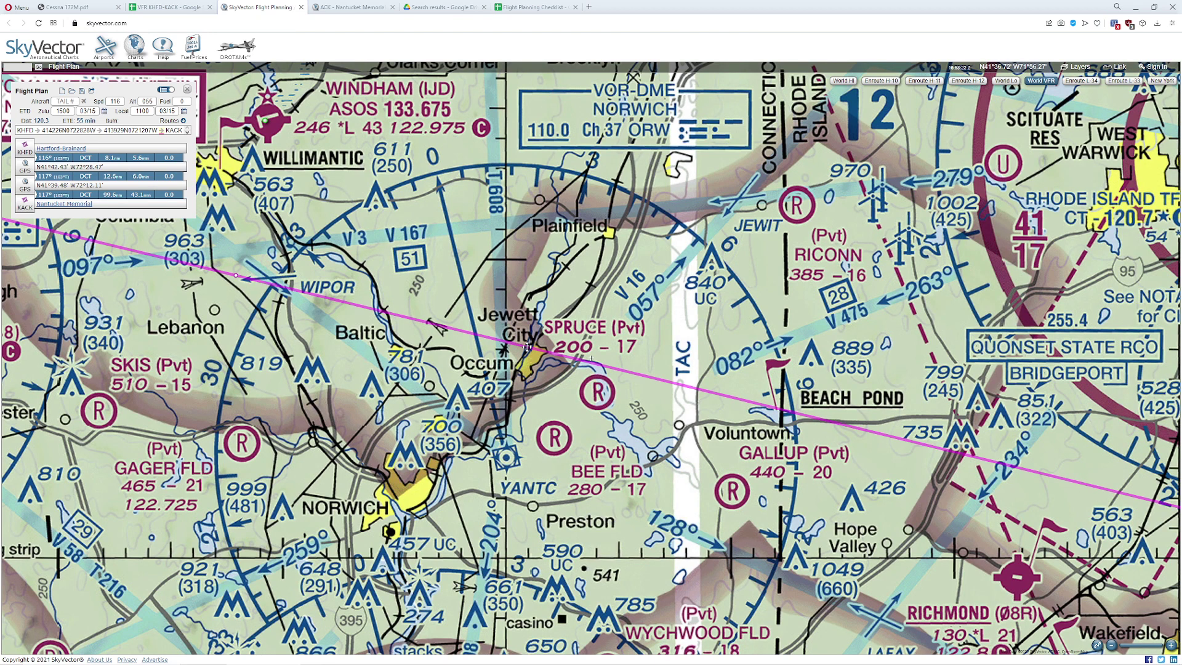
drag(527, 346, 530, 348)
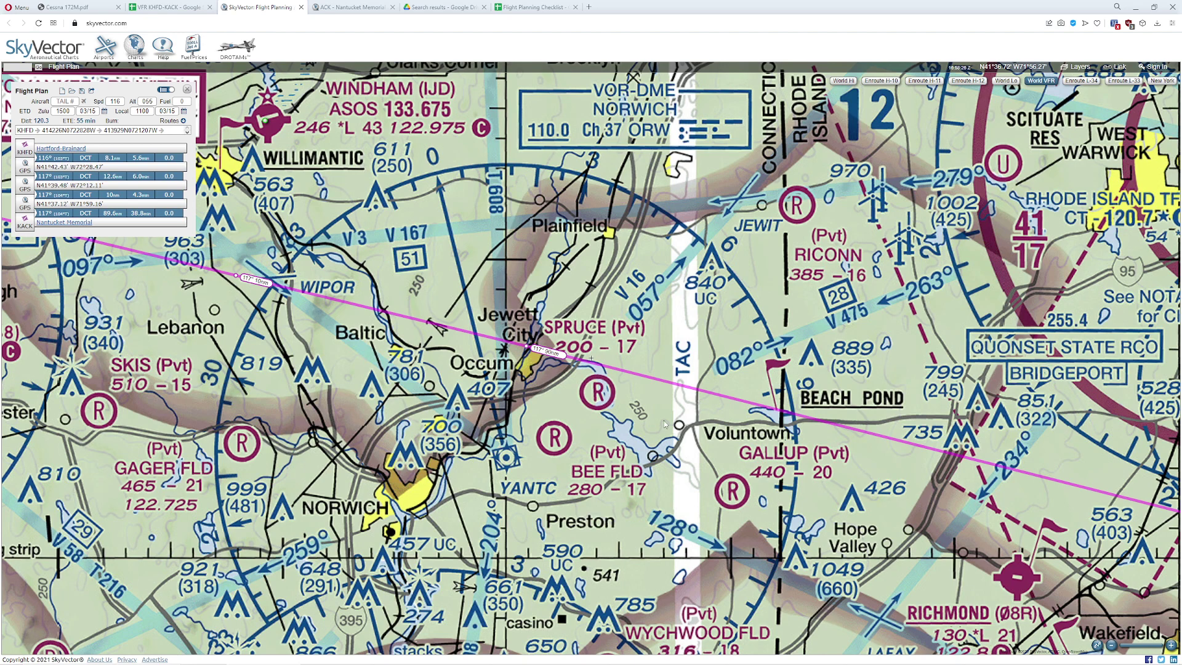
scroll(663, 420, down, 2)
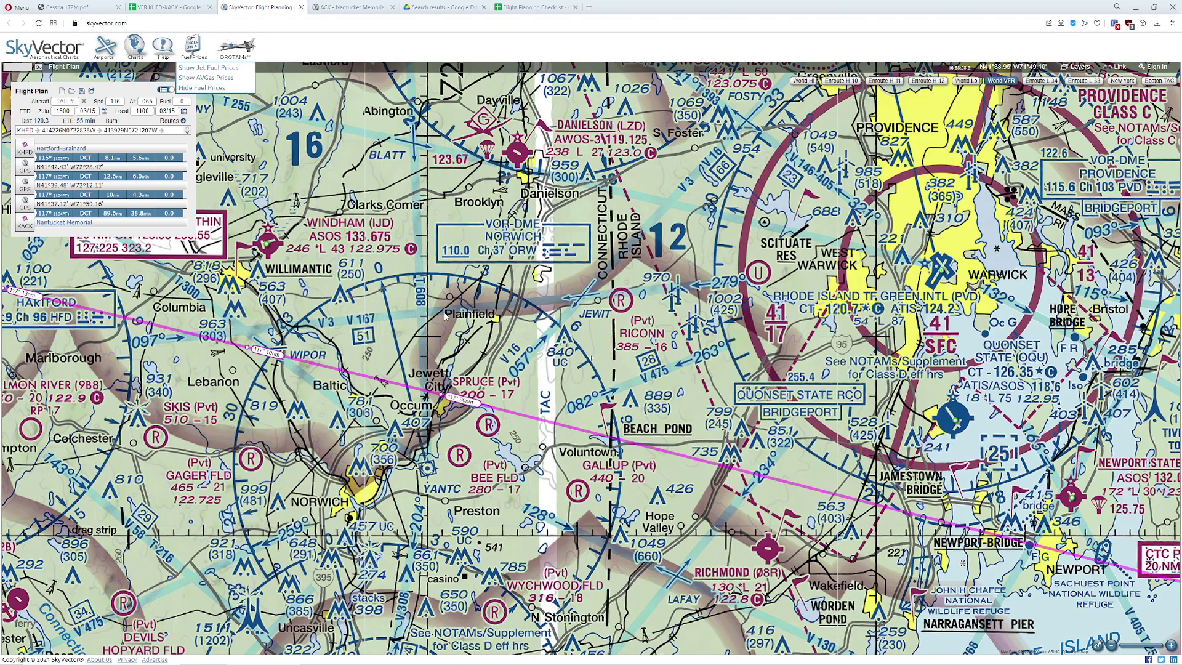
drag(445, 315, 542, 367)
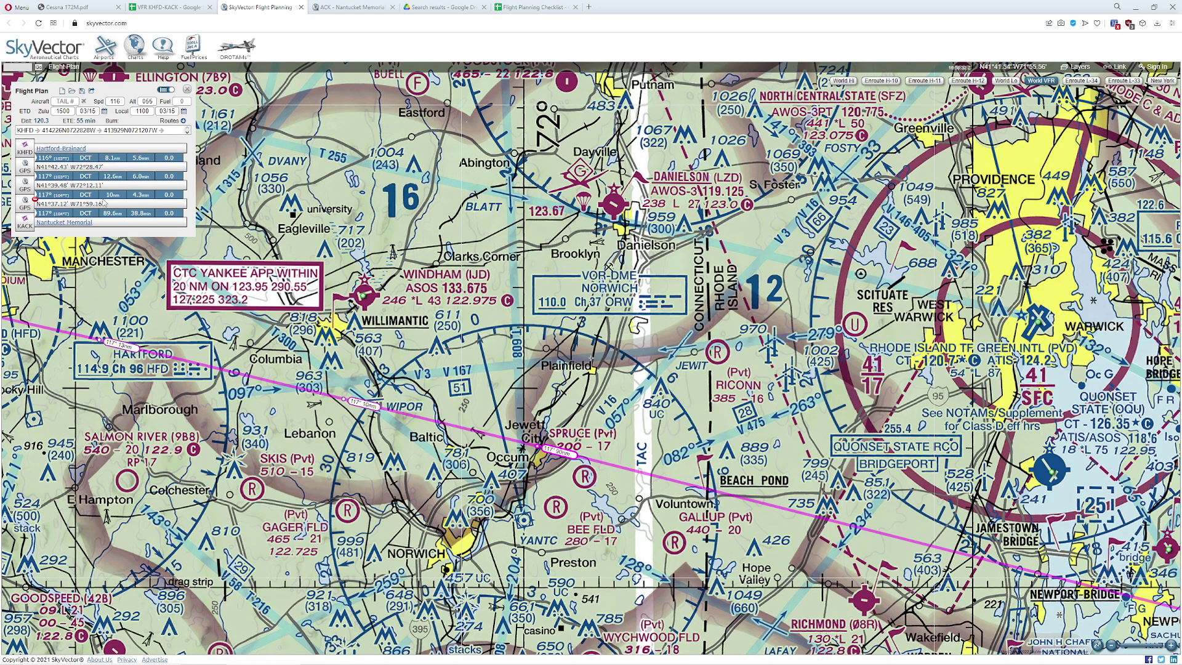
Step: In the navigation log, set the KIJD leg's temperature to 0 and the following leg's distance to 10
click(168, 7)
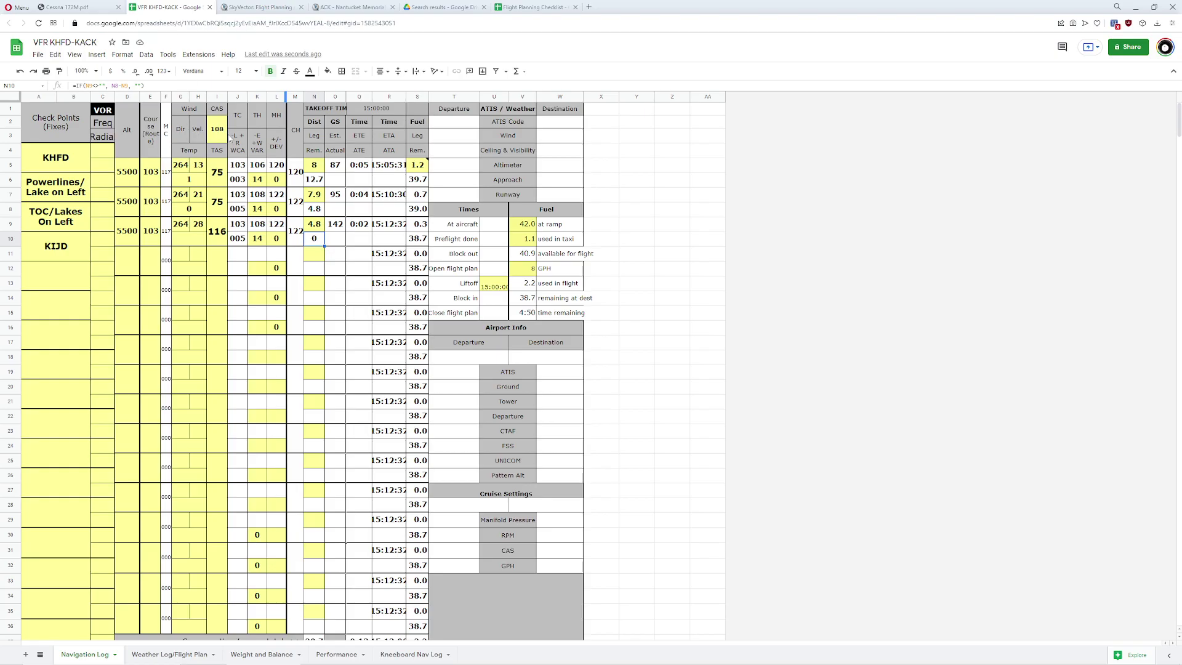
click(178, 238)
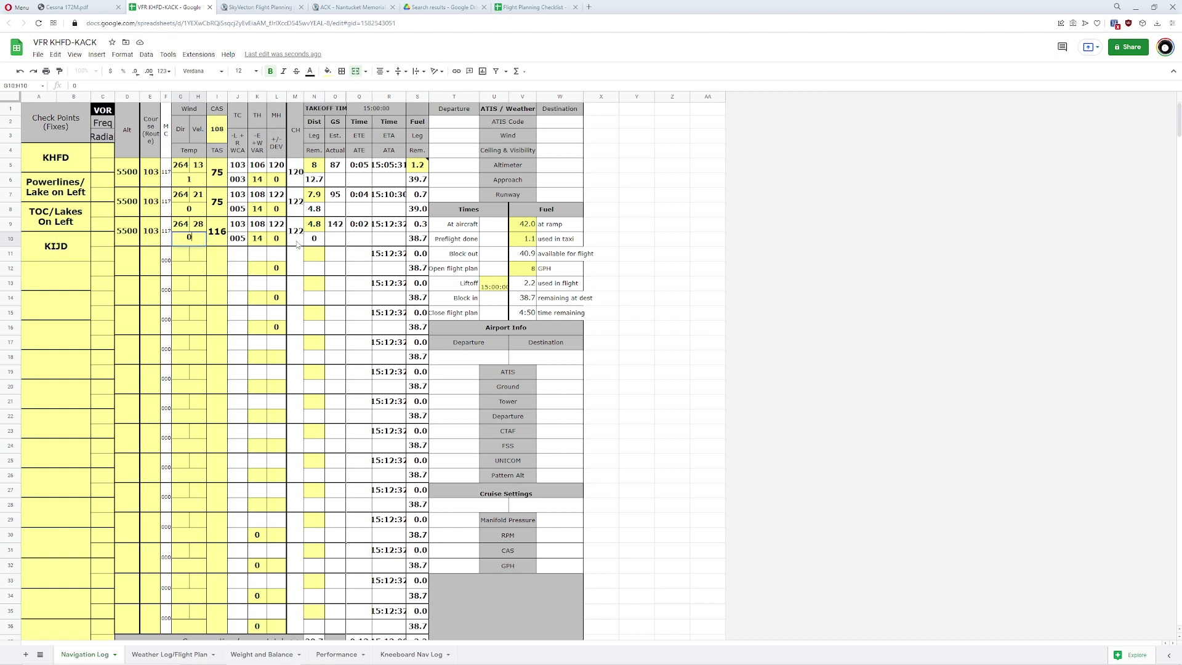
click(316, 253)
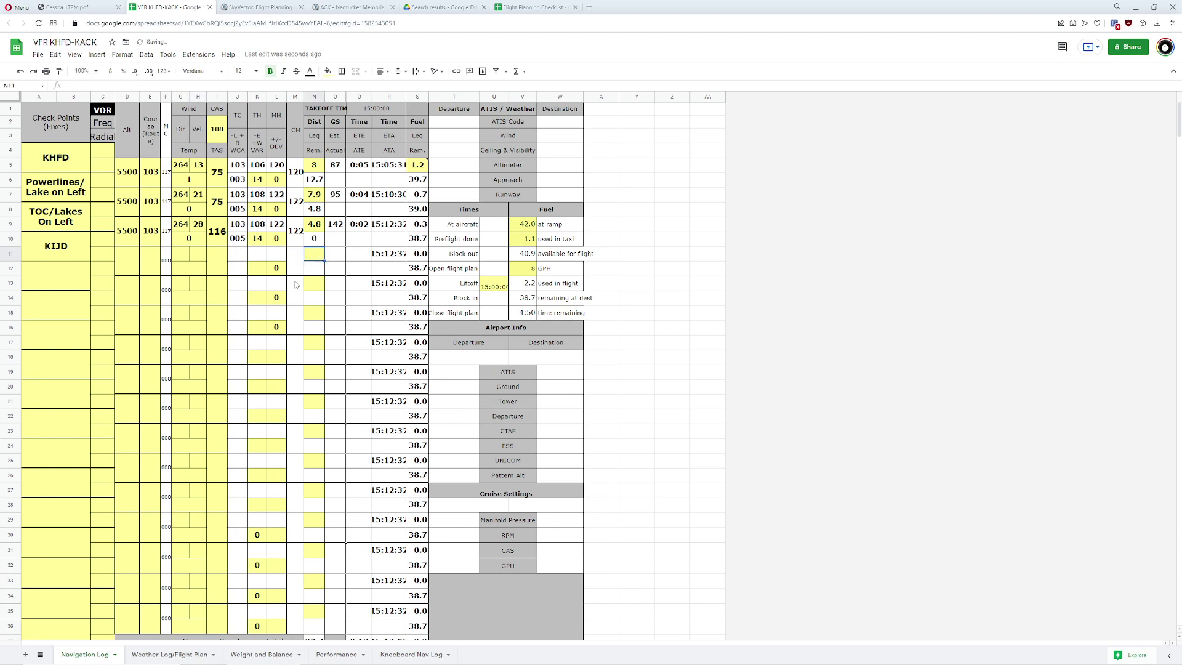
text(10)
Step: Enter Jewitt City as the checkpoint below KIJD, with altitude 5500 and course 103
click(54, 273)
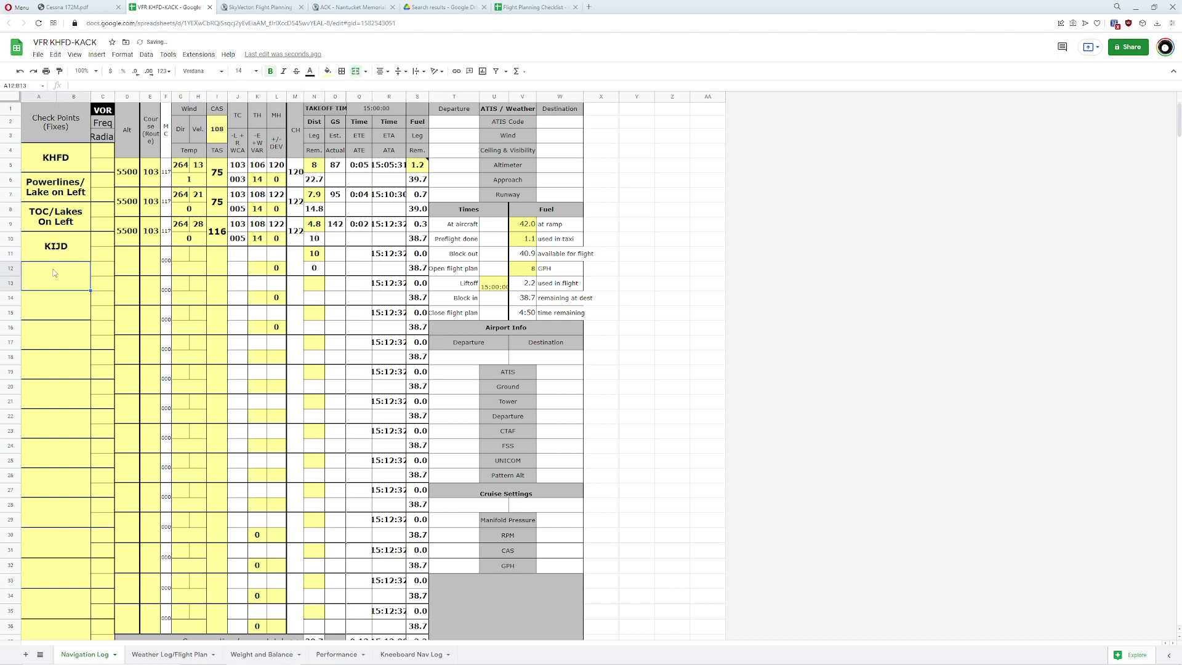
text(Jewitt City)
click(130, 261)
text(5500)
key(Tab)
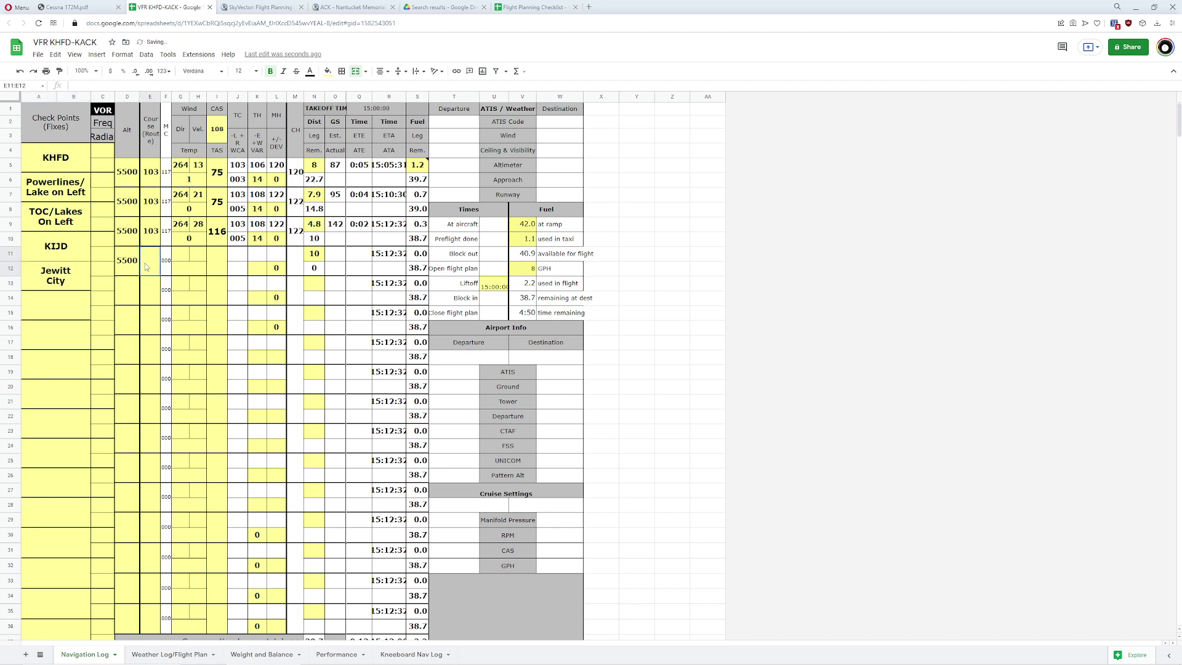
text(103)
key(Tab)
Step: Enter the Jewitt City leg's wind as direction 264 and velocity 28
key(Tab)
text(264)
key(Tab)
text(28)
key(Tab)
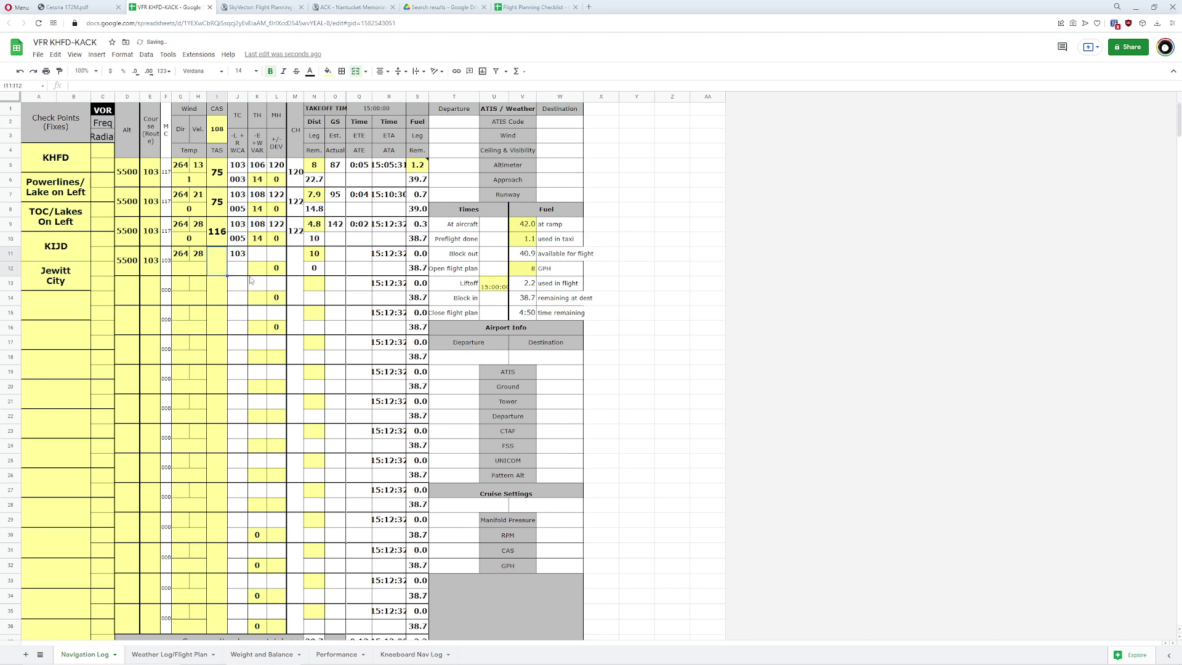
Step: Set the Jewitt City leg's true airspeed to 116 and its magnetic variation to 14
text(116)
key(Return)
key(Right)
key(Right)
key(Down)
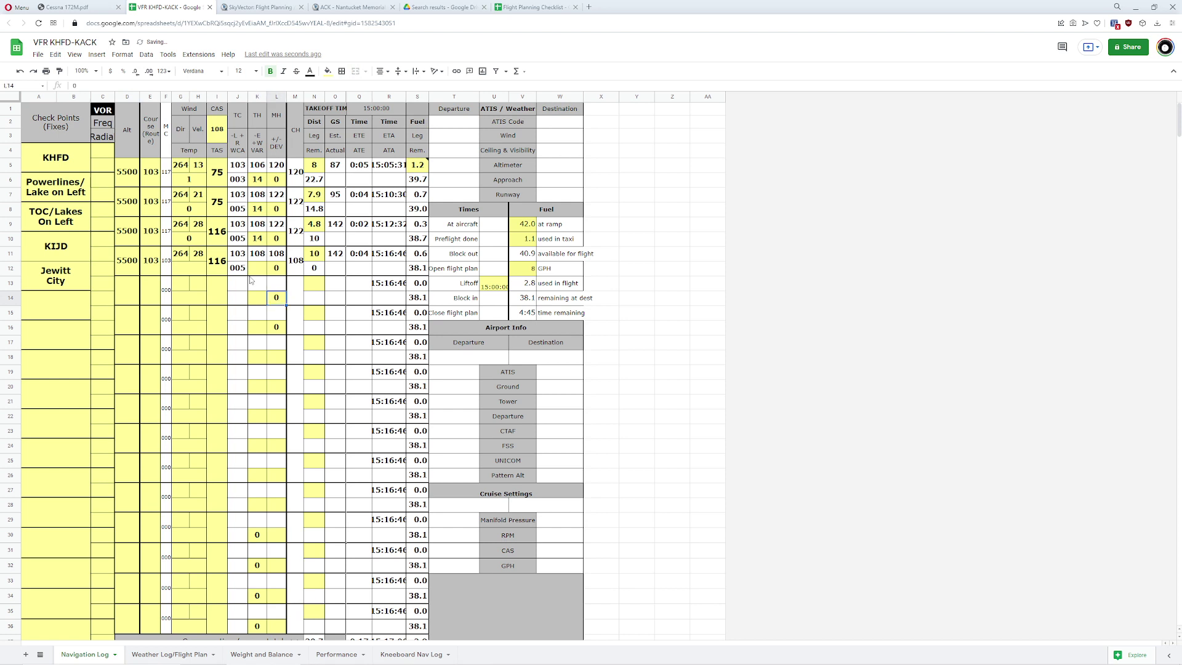
key(Up)
key(Up)
text(14)
key(Tab)
key(Tab)
key(Tab)
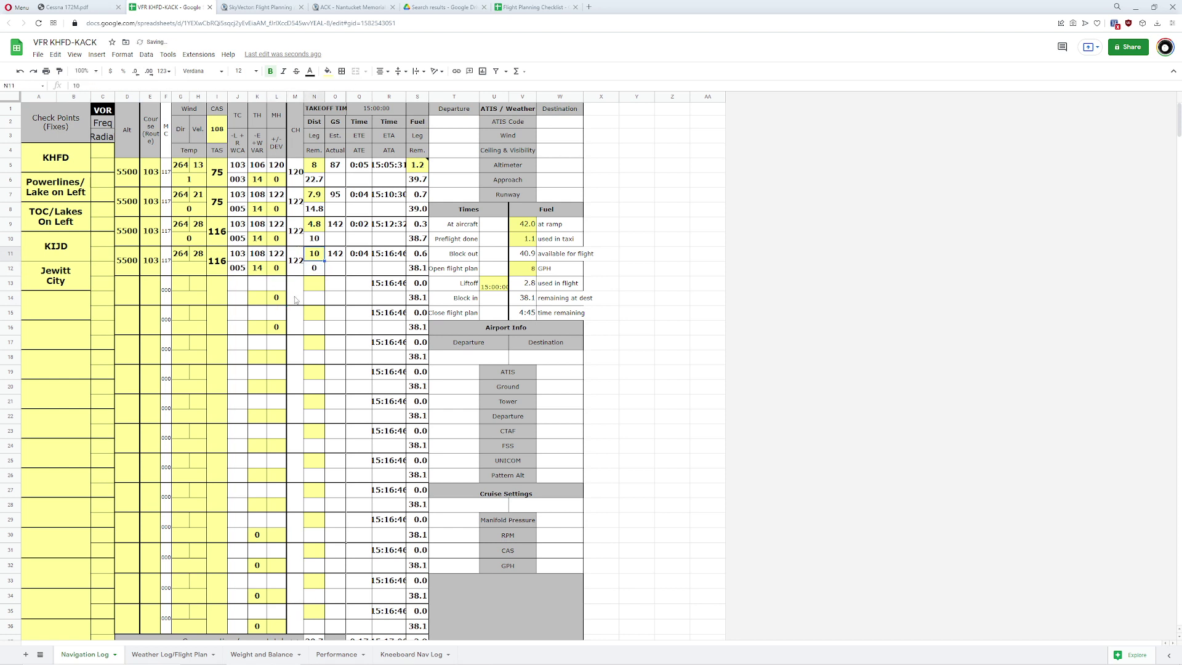
Step: Switch to SkyVector and add a GPS route waypoint where the course line passes Beach Pond
click(258, 7)
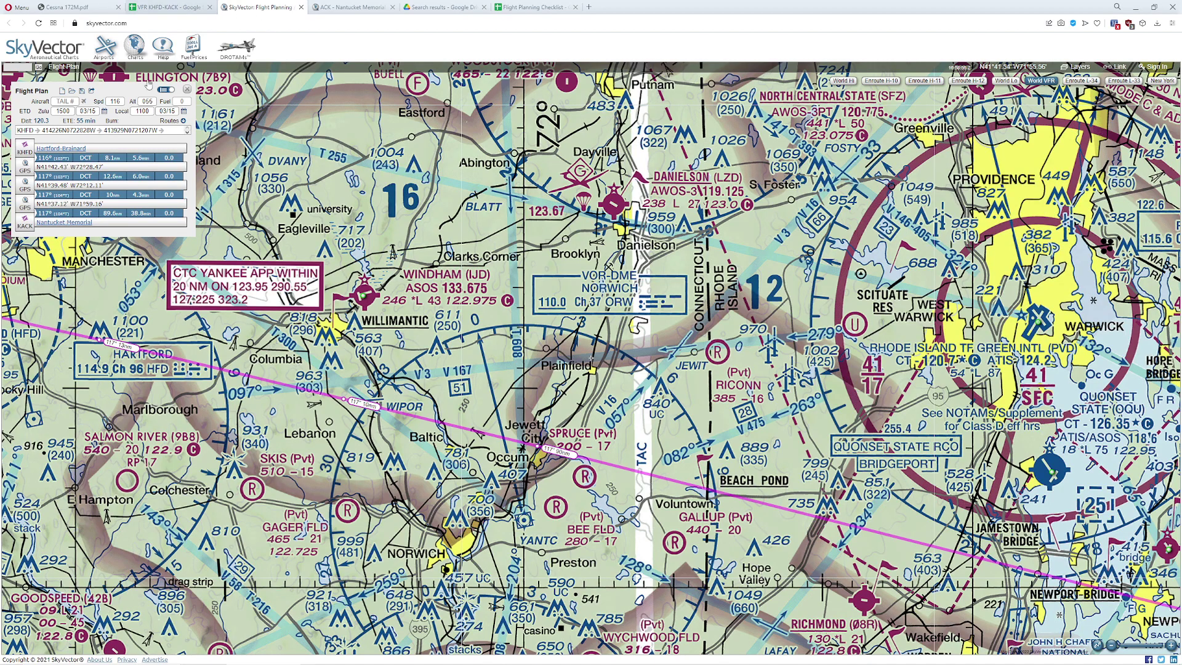
key(ctrl+Tab)
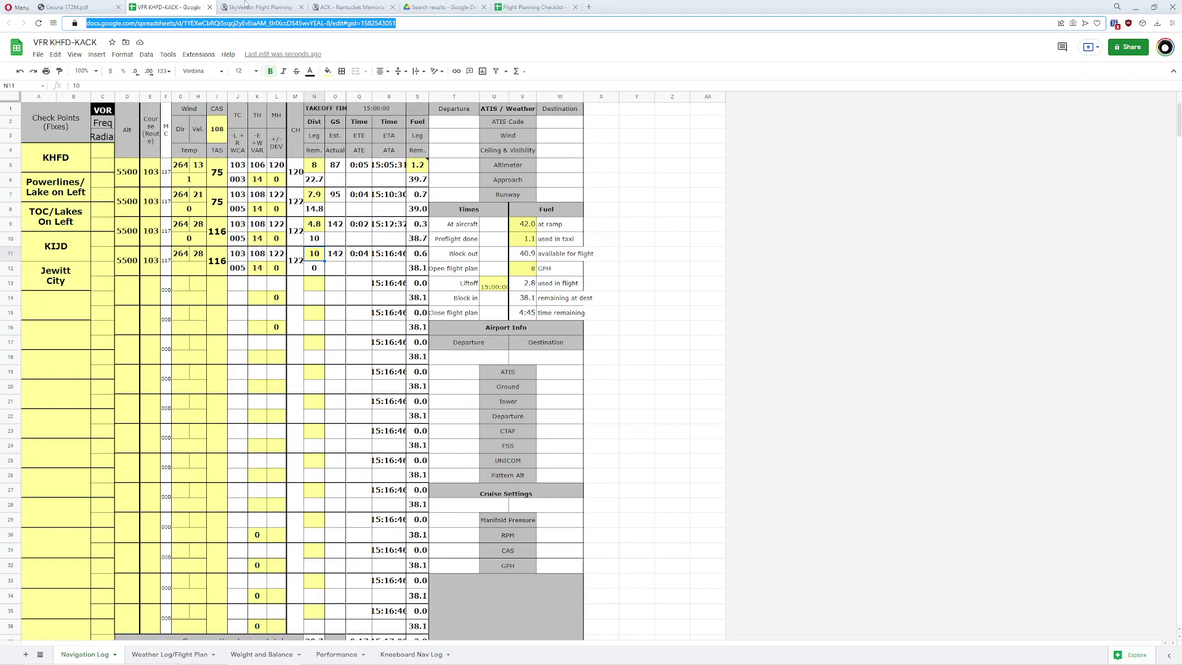
click(245, 5)
drag(614, 479, 493, 377)
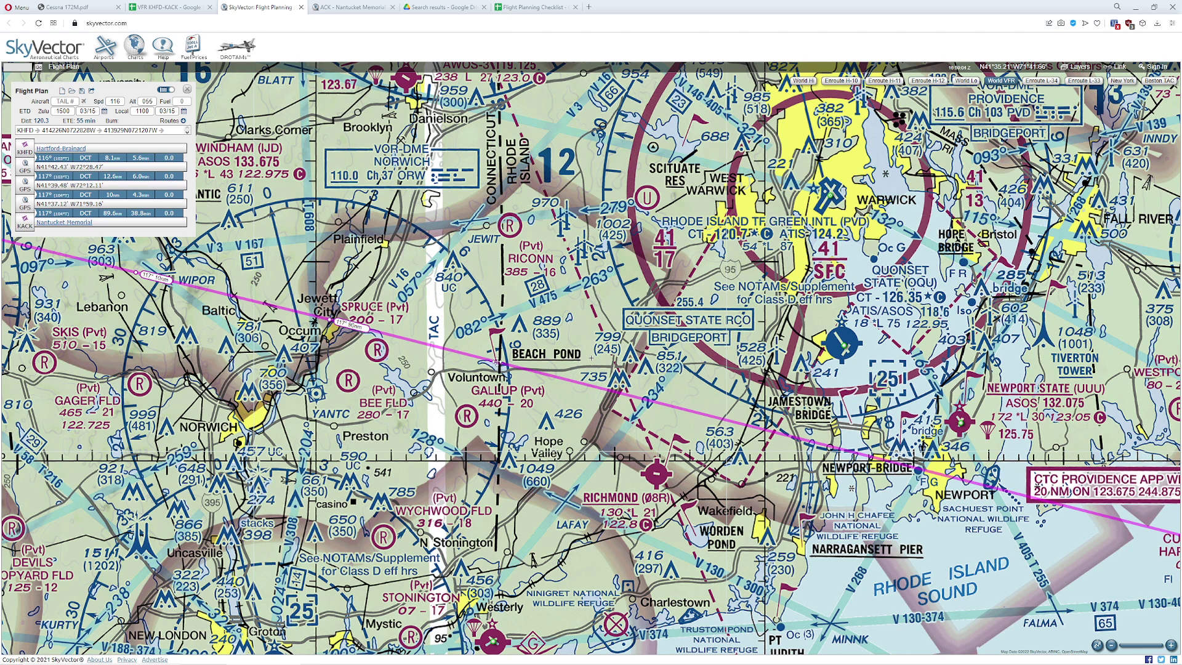
click(497, 361)
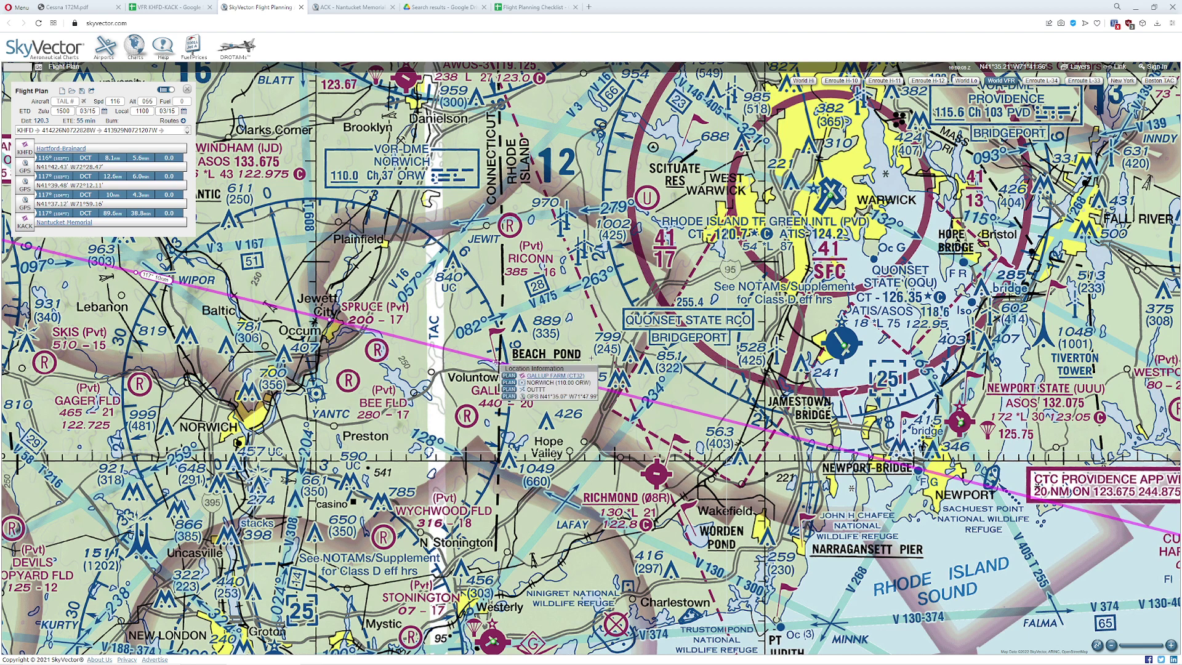
click(509, 396)
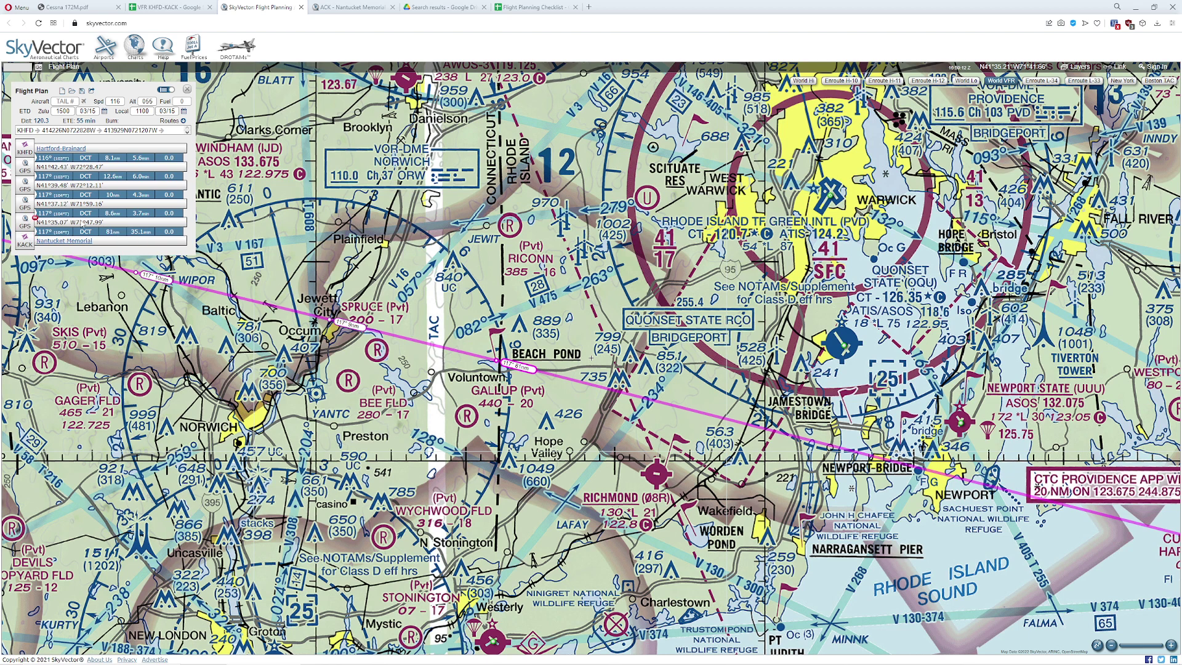
Step: In the navigation log, set the distance of the leg after Jewitt City to 8.6 and its altitude to 5500
click(168, 7)
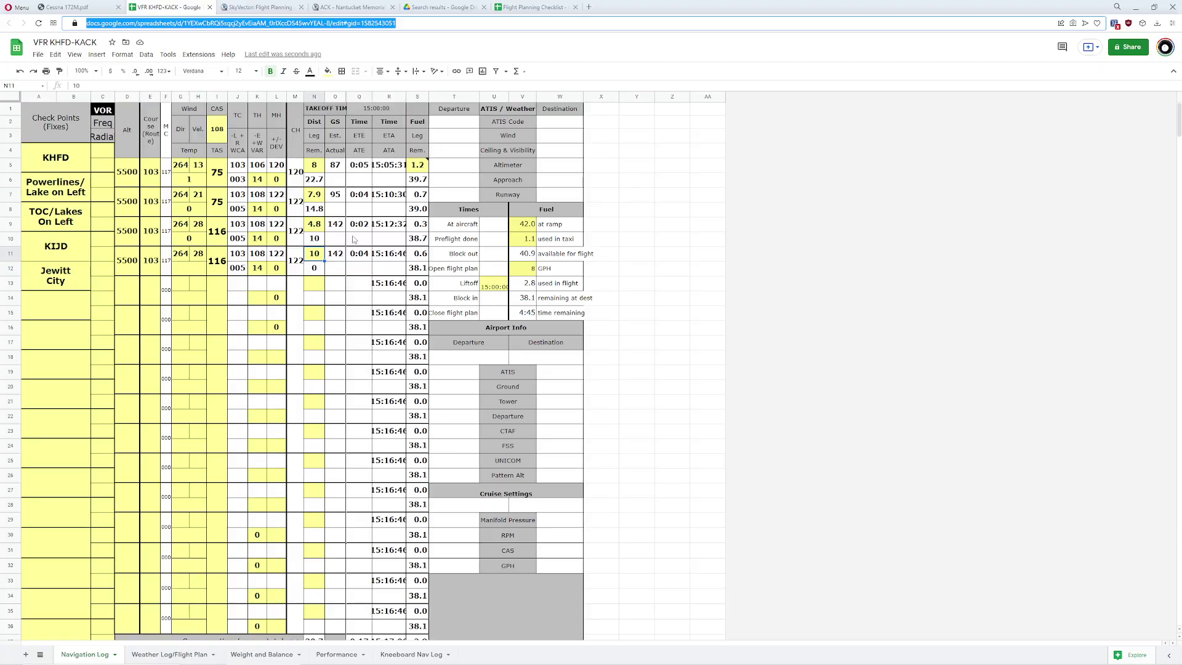
click(316, 287)
text(8.6)
click(129, 288)
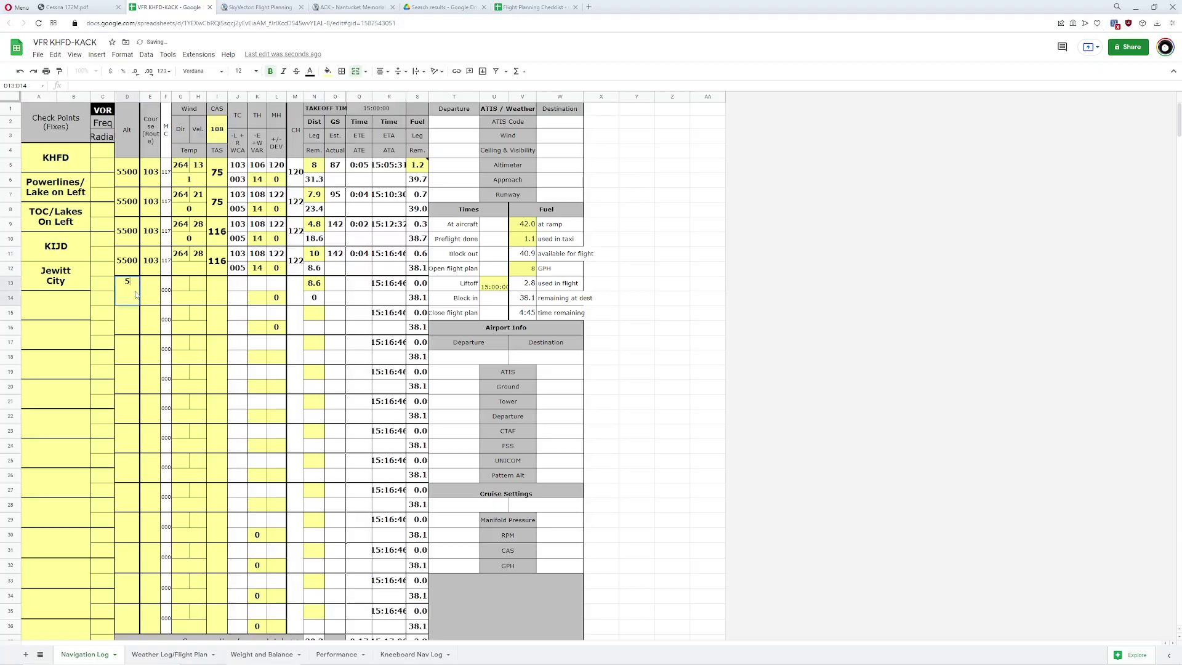
text(5500)
key(Tab)
Step: Enter Beach Pond as the checkpoint below Jewitt City and set its leg's course to 103
click(83, 299)
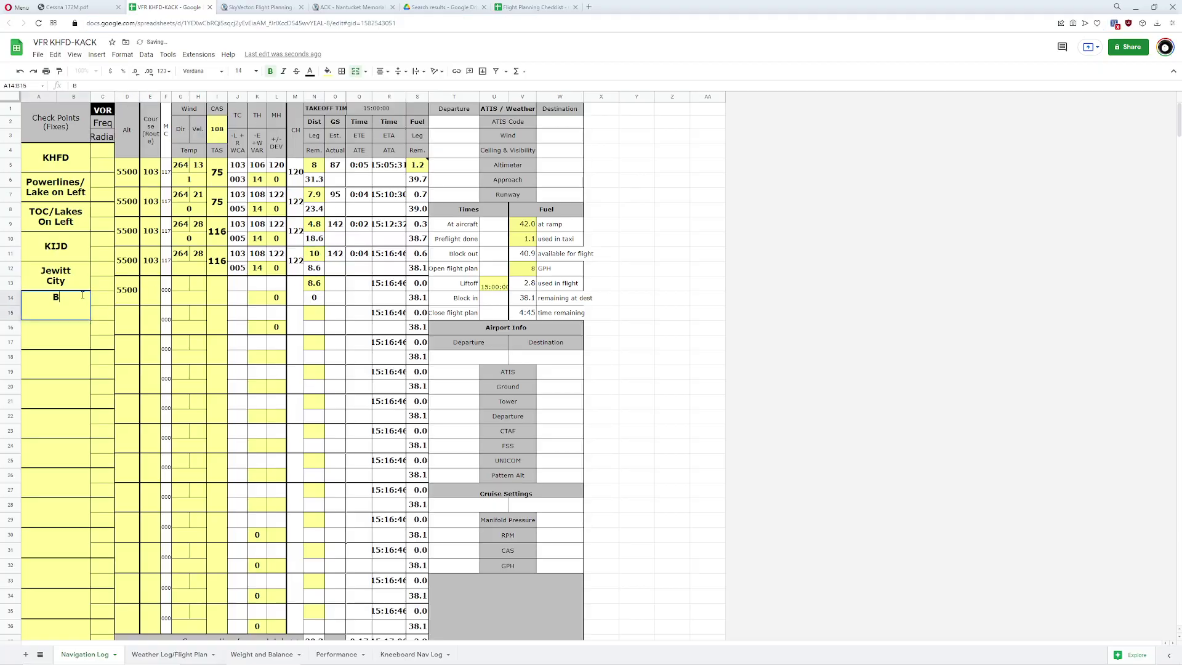
text(Beach Pond)
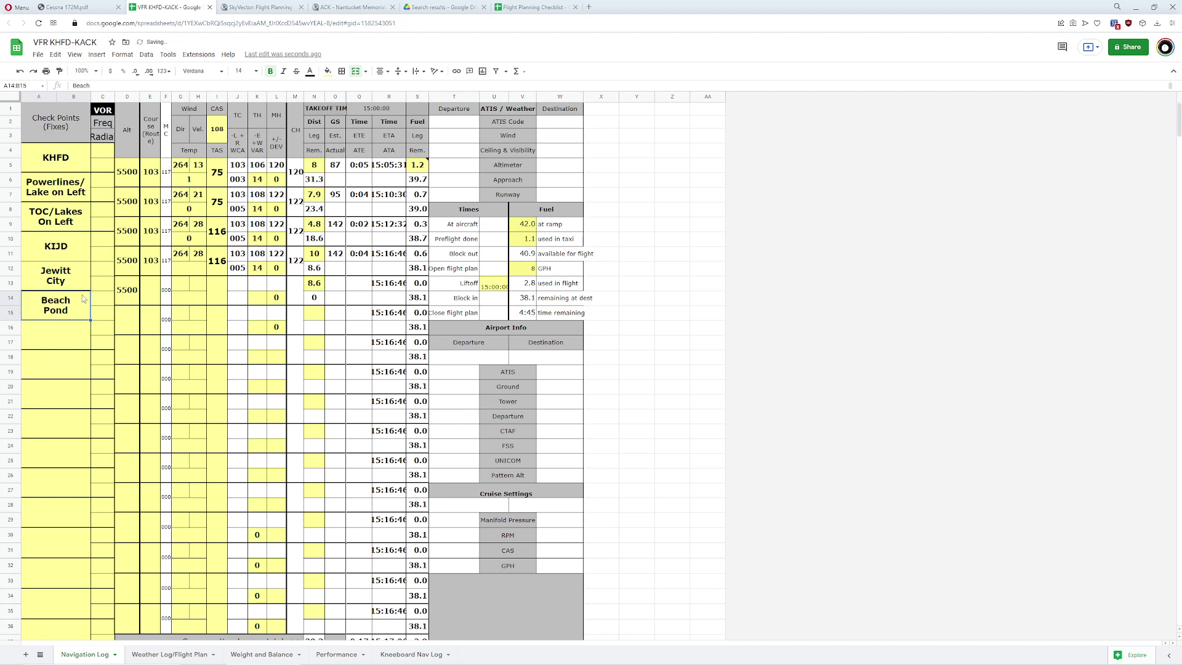
click(146, 280)
text(103)
key(Tab)
key(Tab)
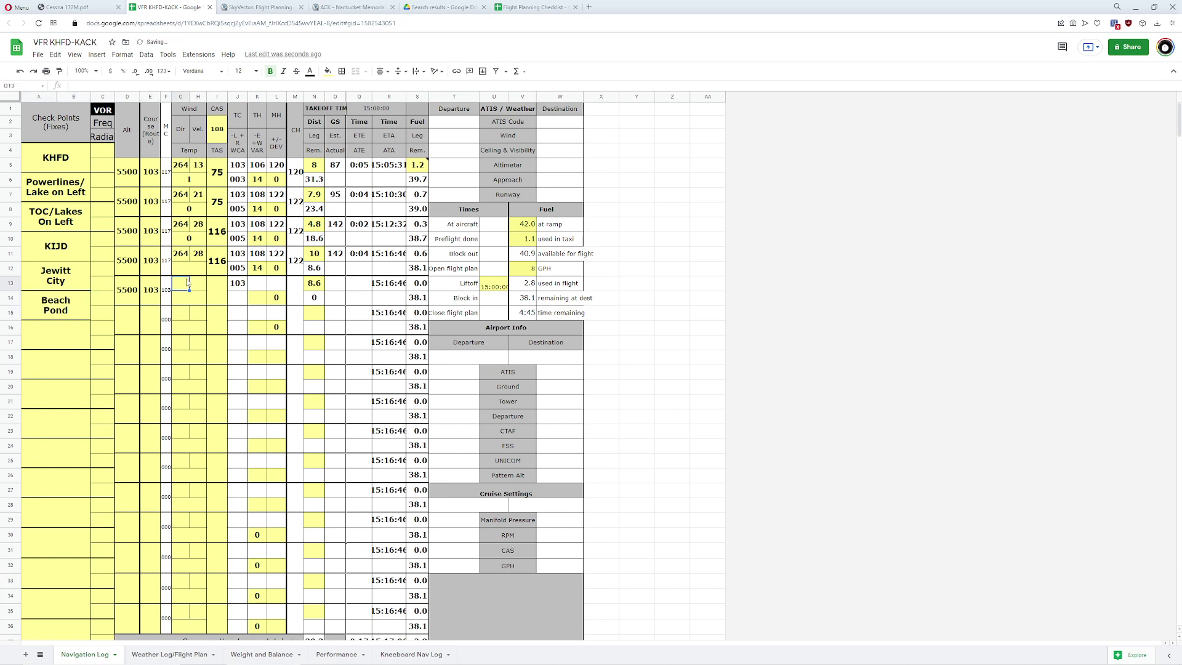
Step: Open SkyVector's generated nav log for the route and enlarge its leg table to read the winds
click(259, 7)
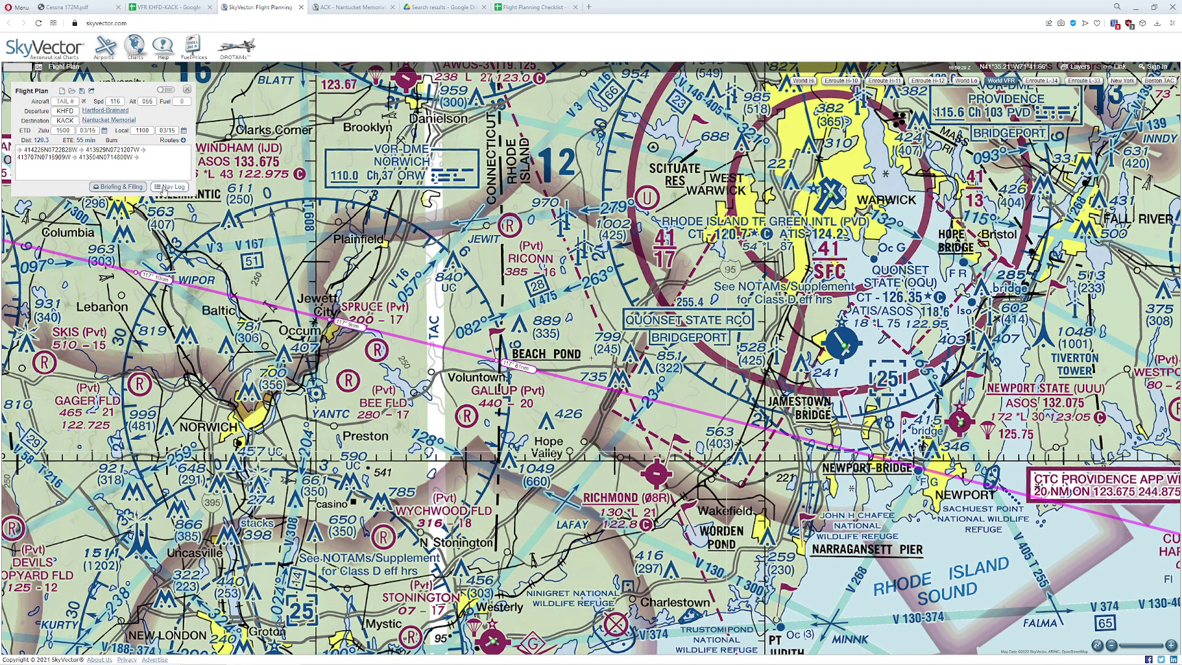
click(163, 191)
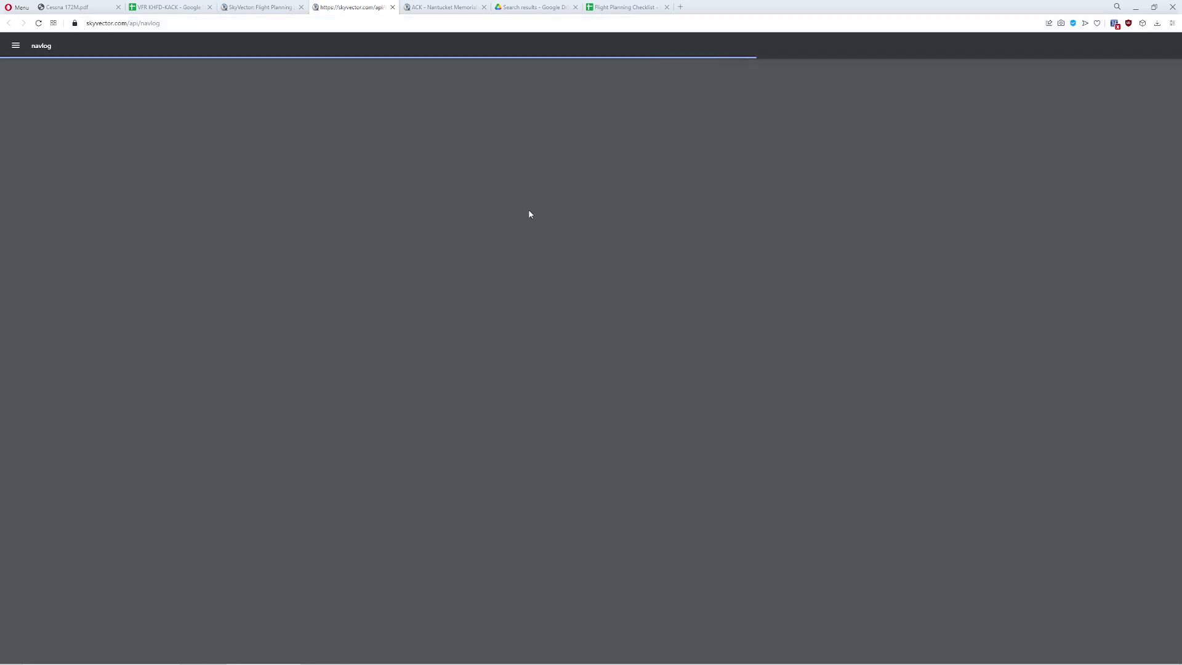
click(608, 45)
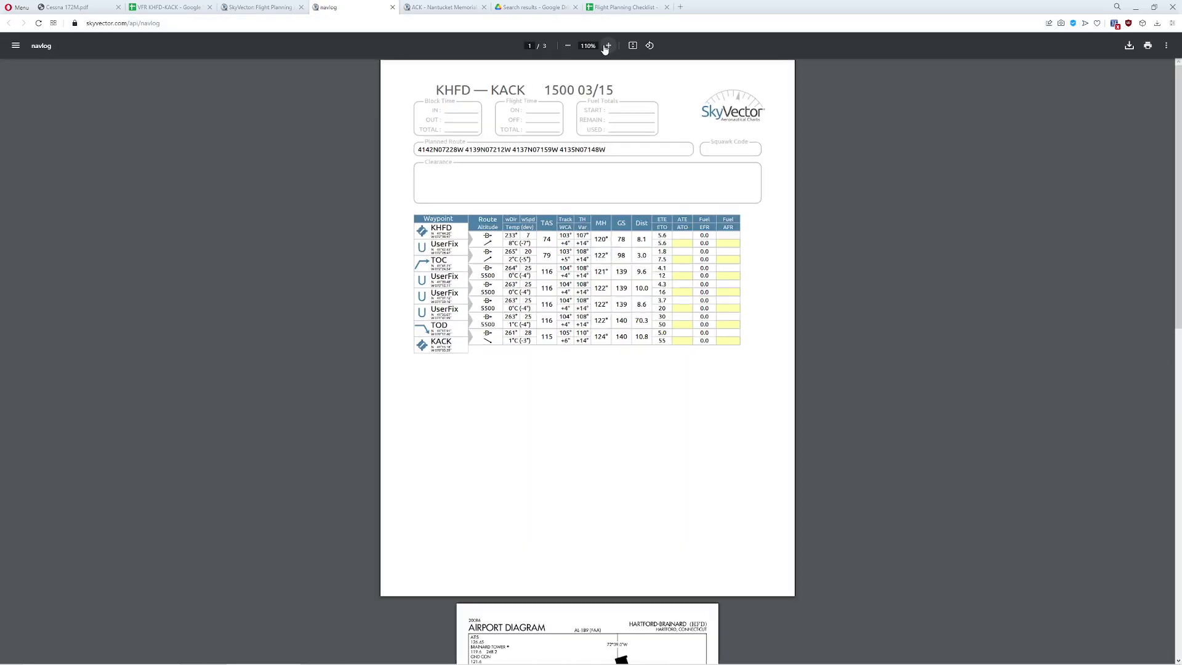
click(608, 45)
click(608, 44)
click(608, 45)
scroll(377, 318, down, 2)
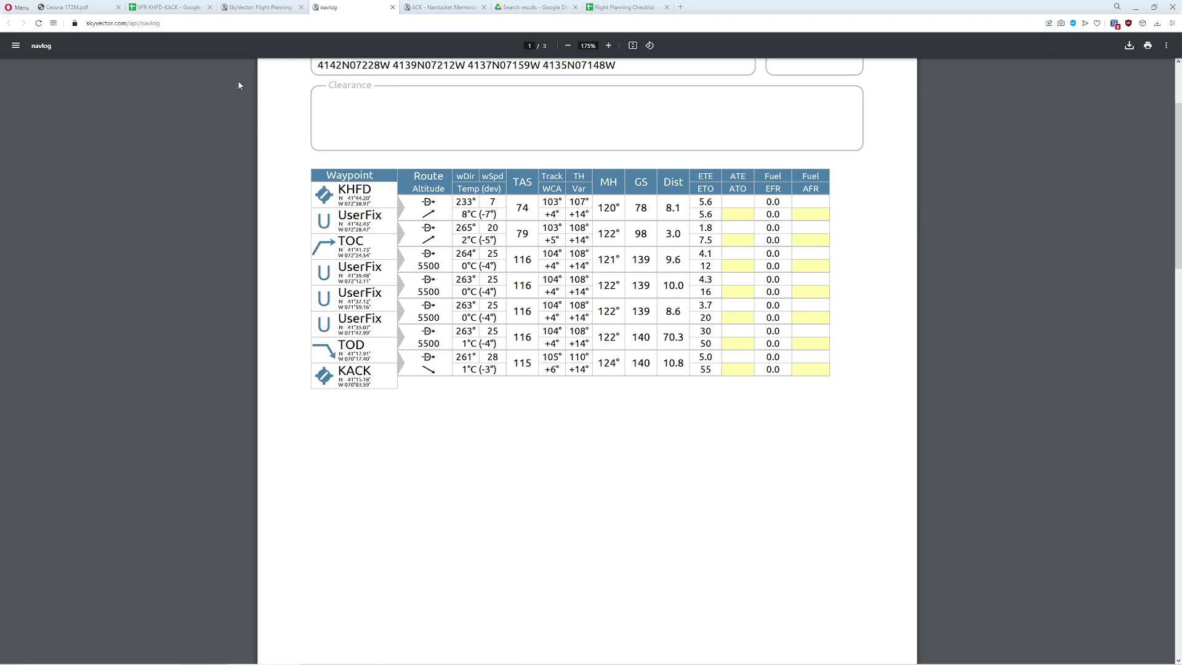
Step: Back in the flight log spreadsheet, enter the Beach Pond leg's wind as 263 at 25, true airspeed 116 and variation 14
click(166, 7)
text(263)
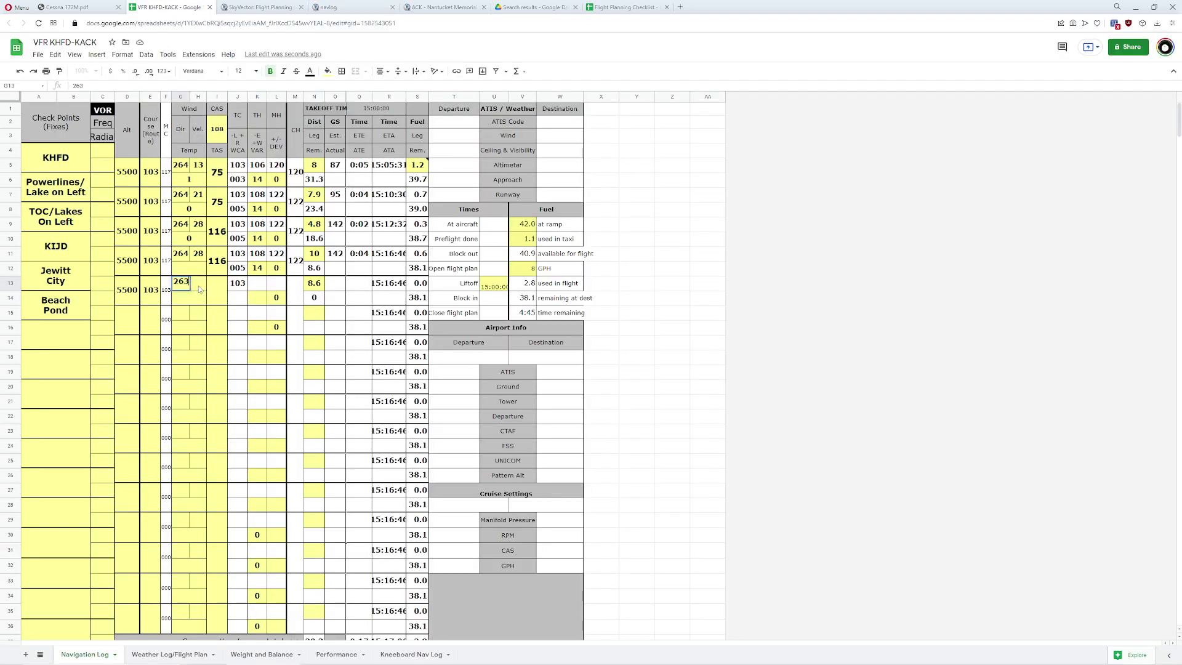
key(Tab)
text(25)
click(253, 298)
text(14)
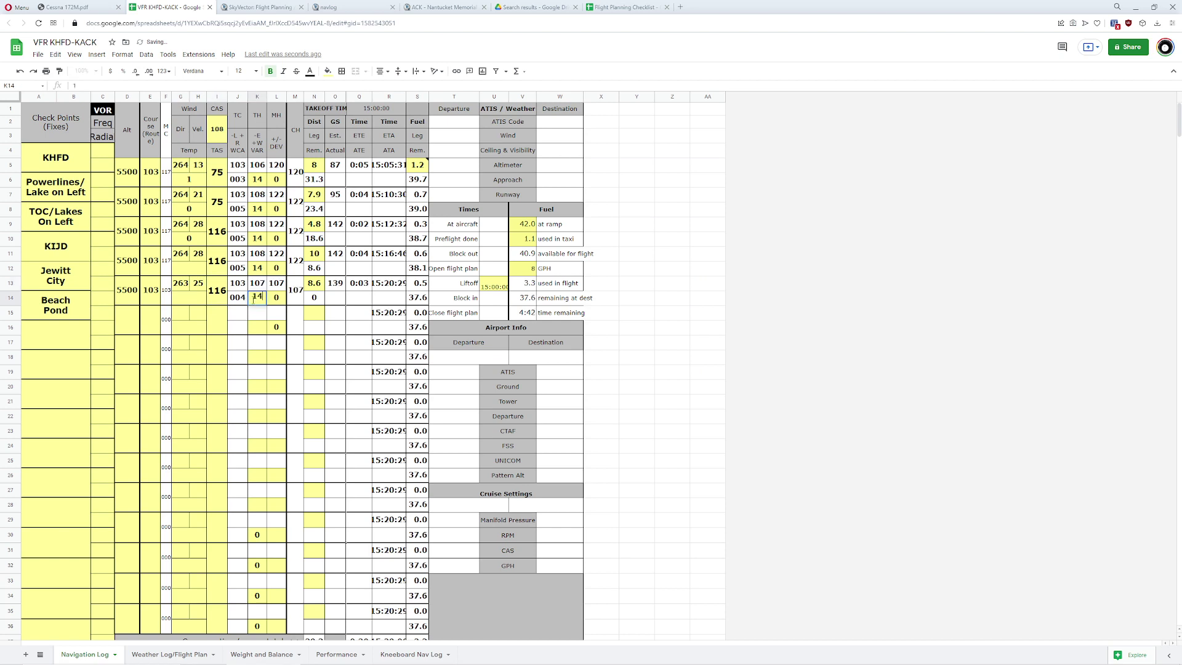
click(212, 317)
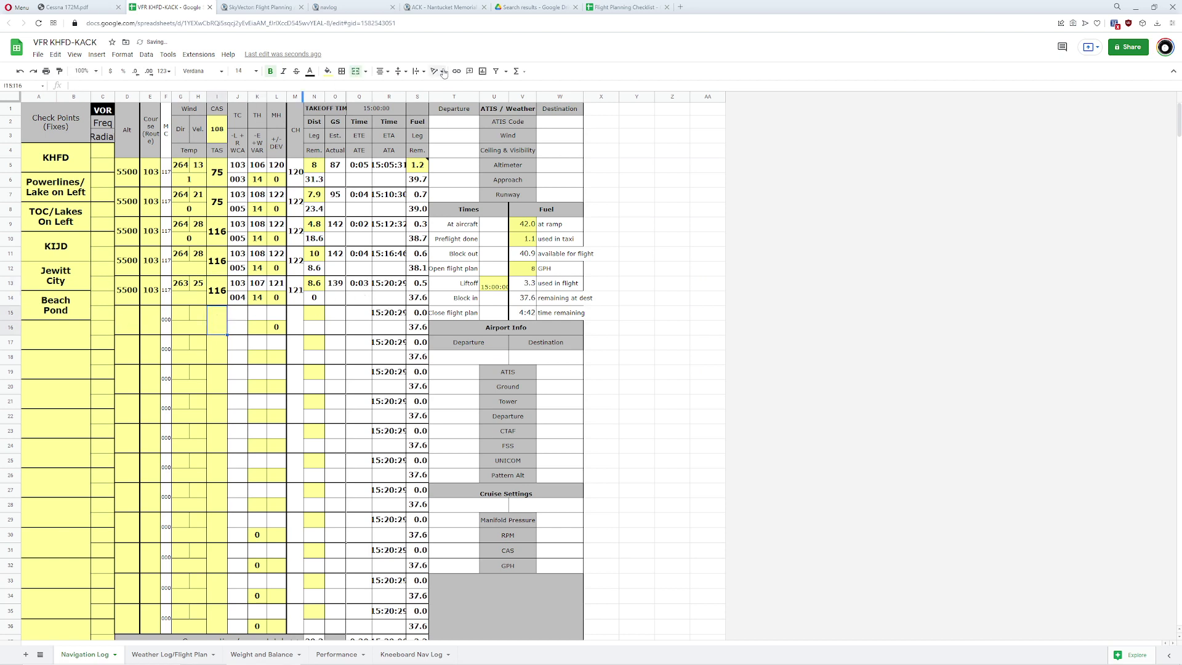
Step: In SkyVector, add a route waypoint on the course line just north of Richmond airport and show the leg-by-leg flight plan
click(236, 11)
drag(558, 391, 379, 303)
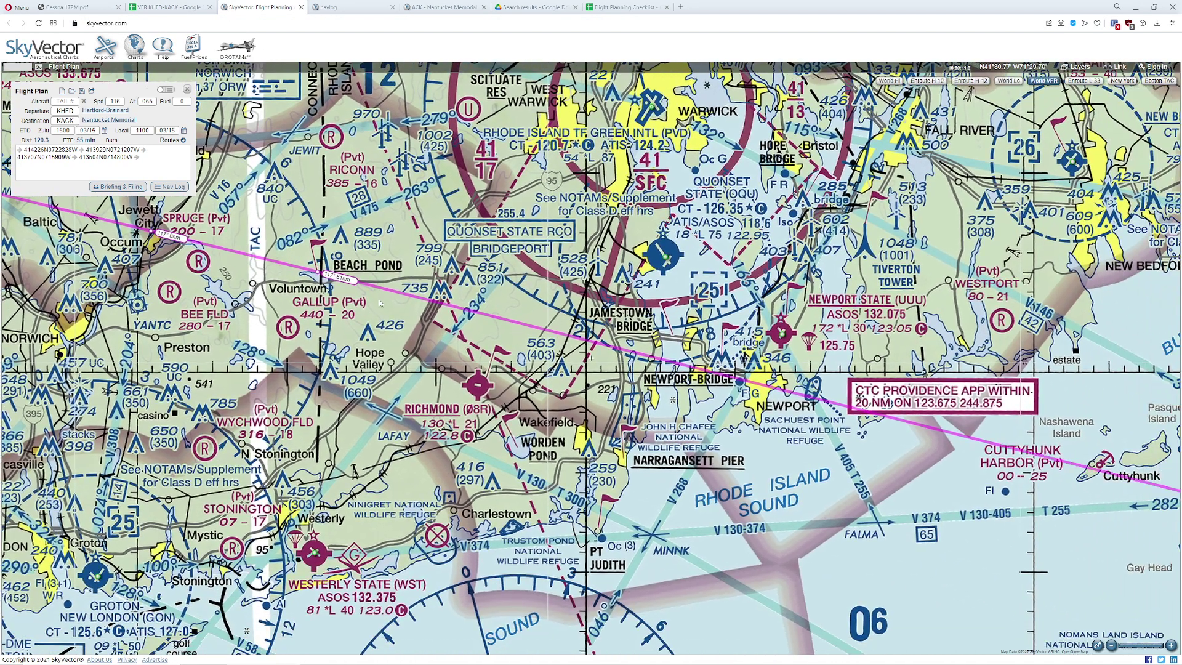
click(496, 318)
click(508, 352)
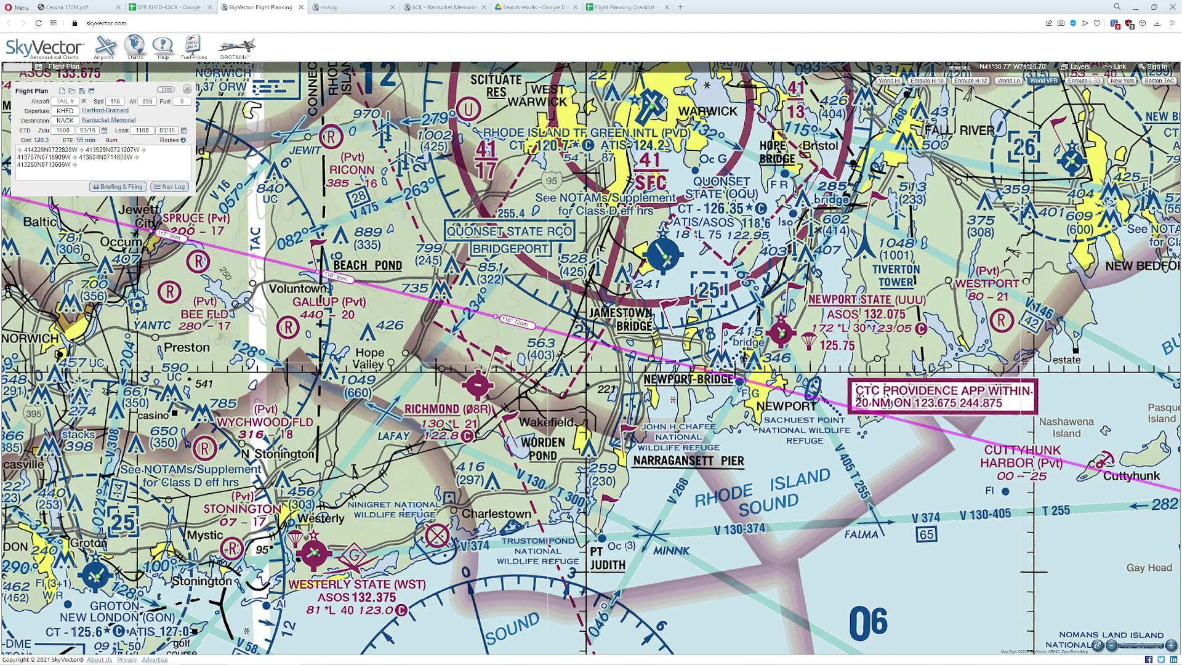
click(167, 90)
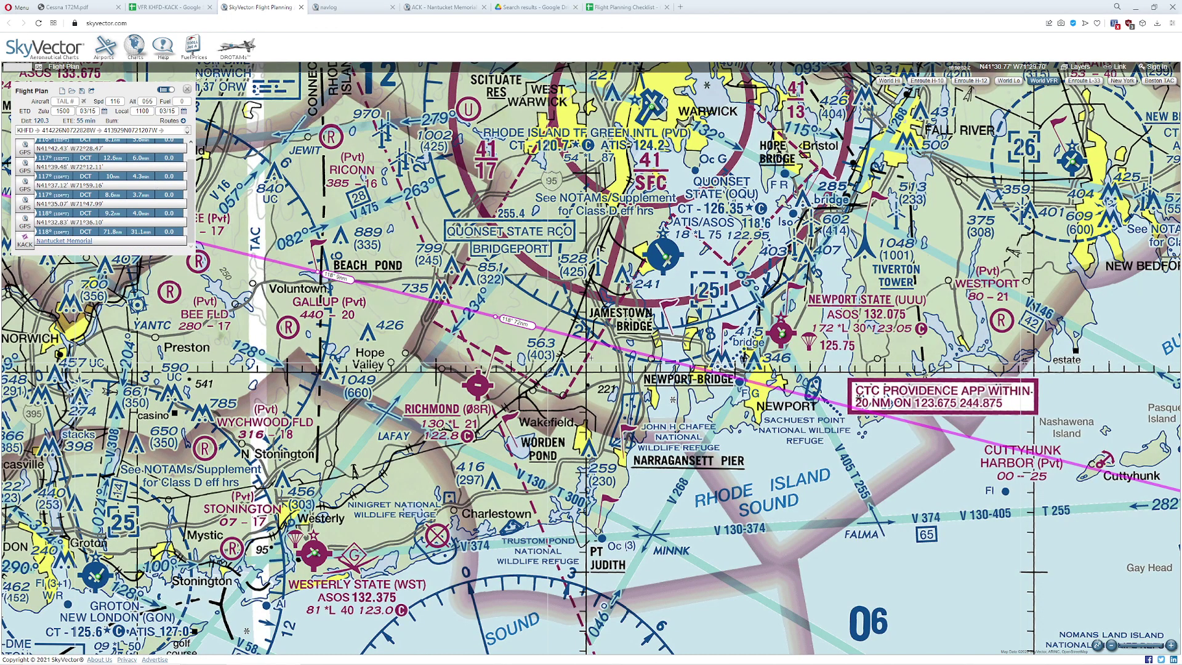
Step: In the navigation log, give the leg after Beach Pond a distance of 9.2, altitude 5500 and course 103
click(166, 7)
click(314, 313)
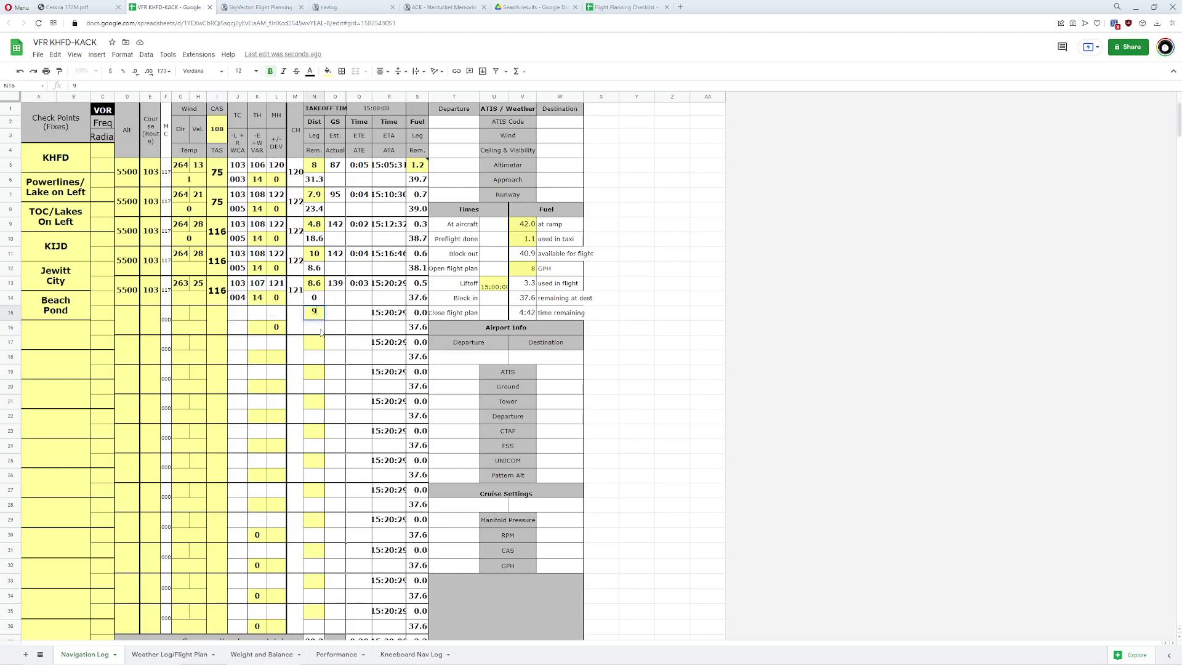
text(9.2)
click(127, 319)
text(5500)
click(150, 328)
text(103)
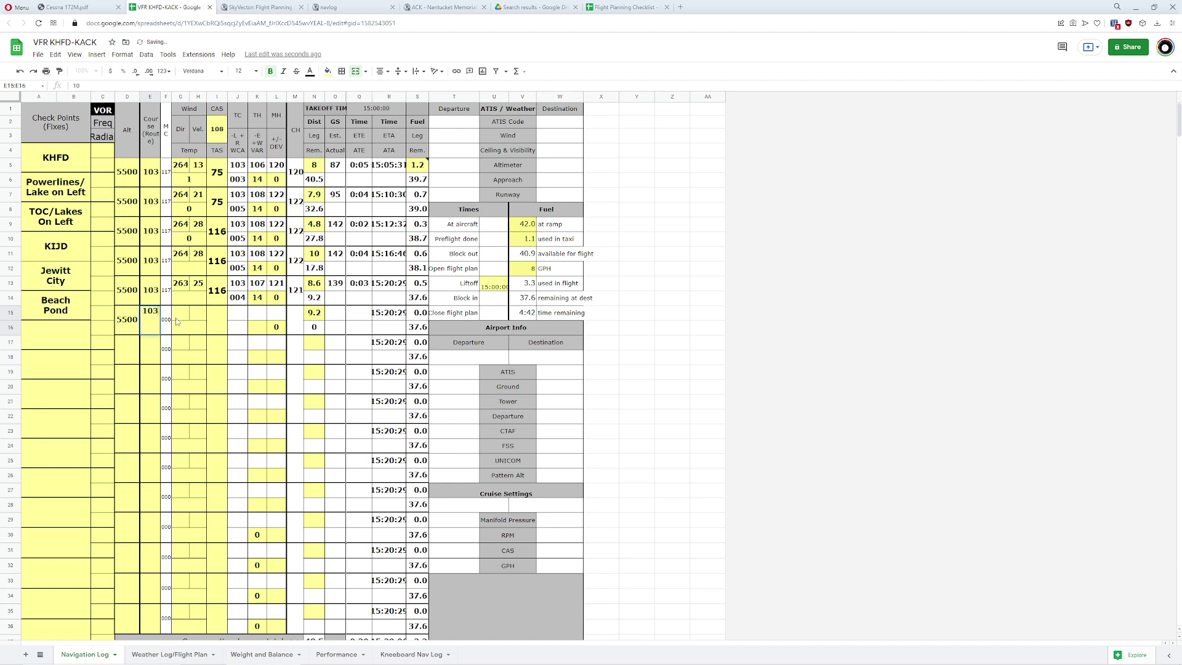
Step: Enter wind 263 at 25, true airspeed 116 and variation 14 for the 9.2 leg, with temperature 0 on it and the Beach Pond leg
click(180, 316)
text(263)
key(Tab)
text(25)
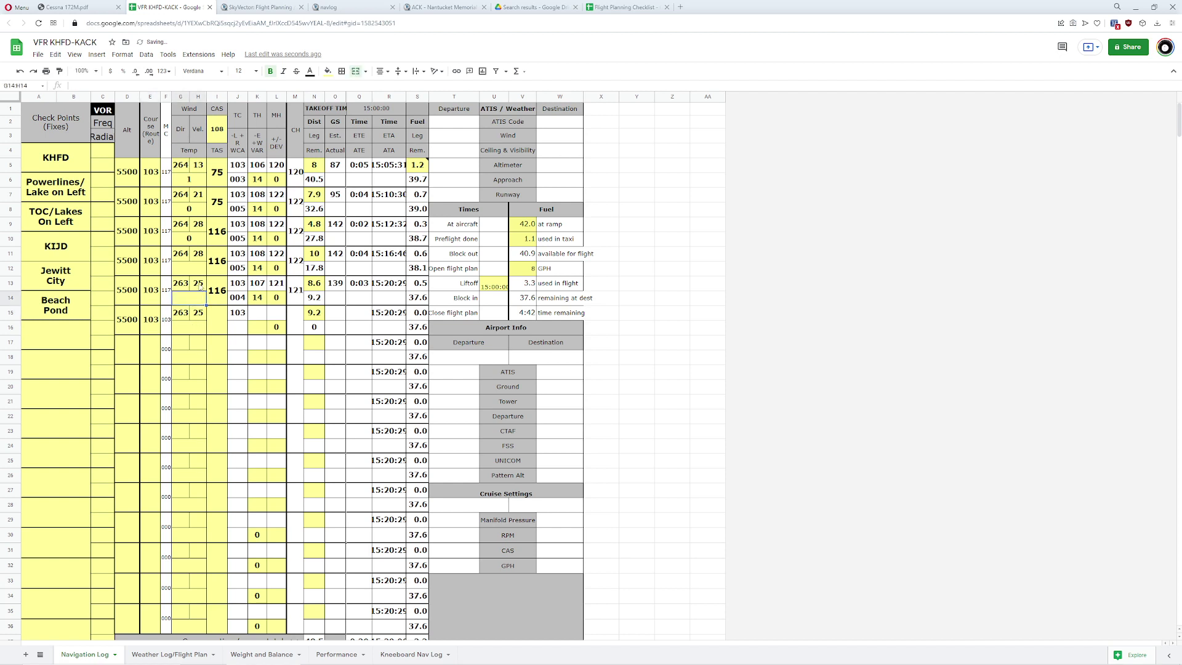
click(226, 328)
text(116)
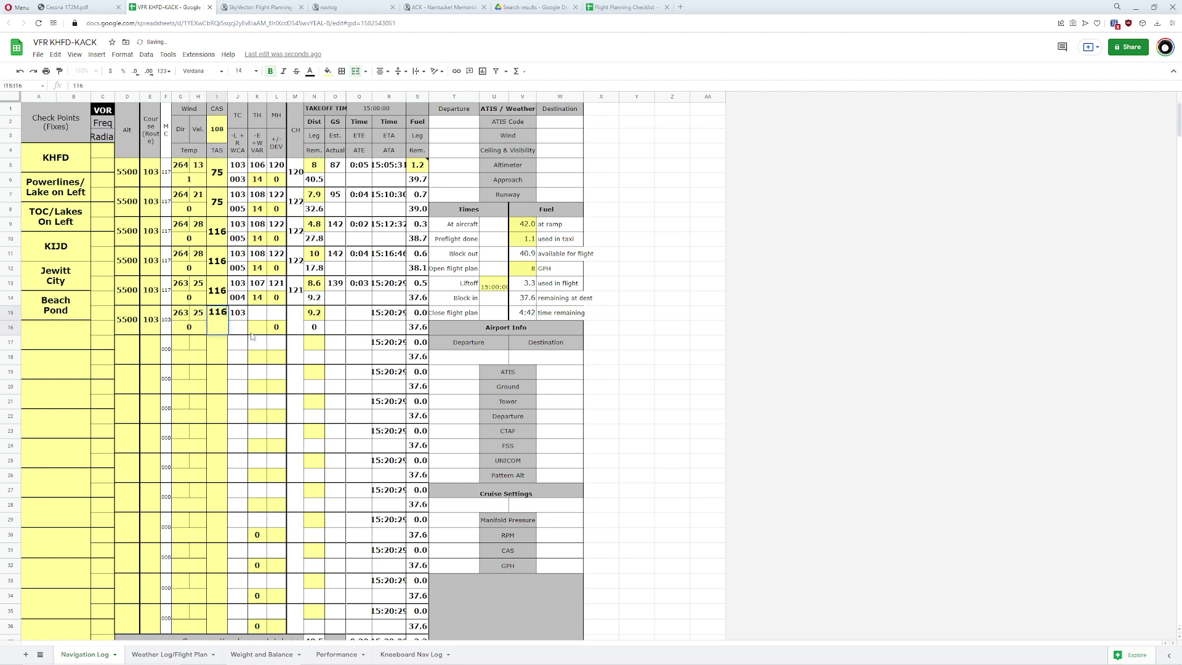
key(Tab)
click(314, 328)
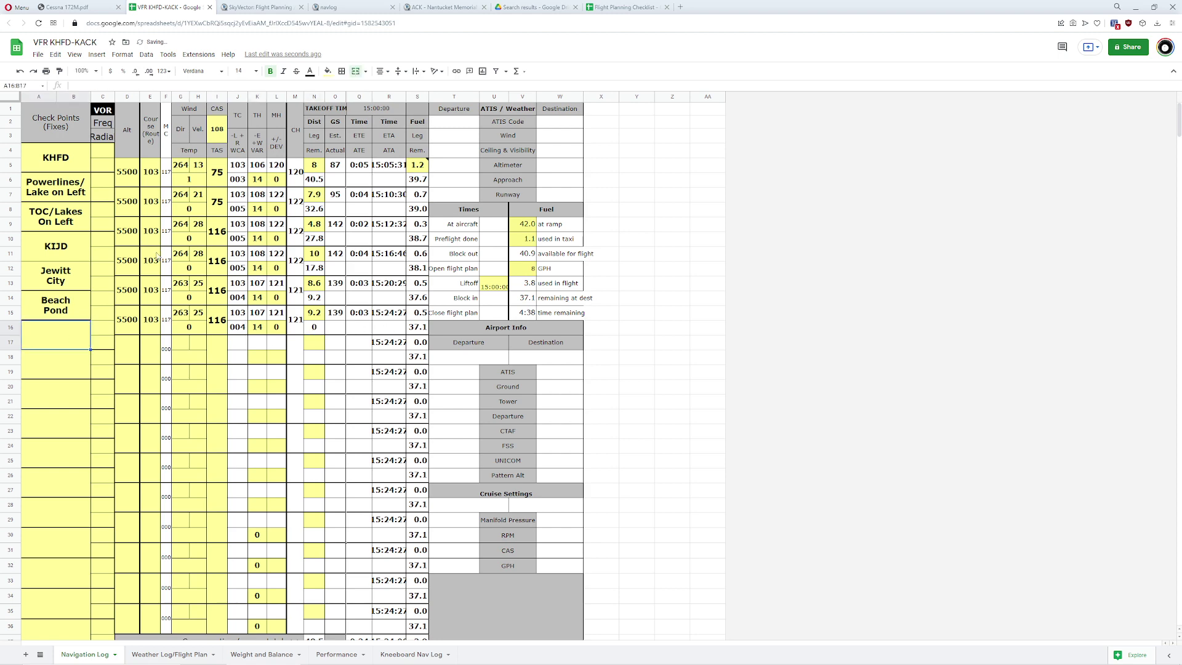
Step: In SkyVector, add a GPS route waypoint where the course line crosses the Newport Bridge
click(269, 9)
drag(534, 341, 475, 339)
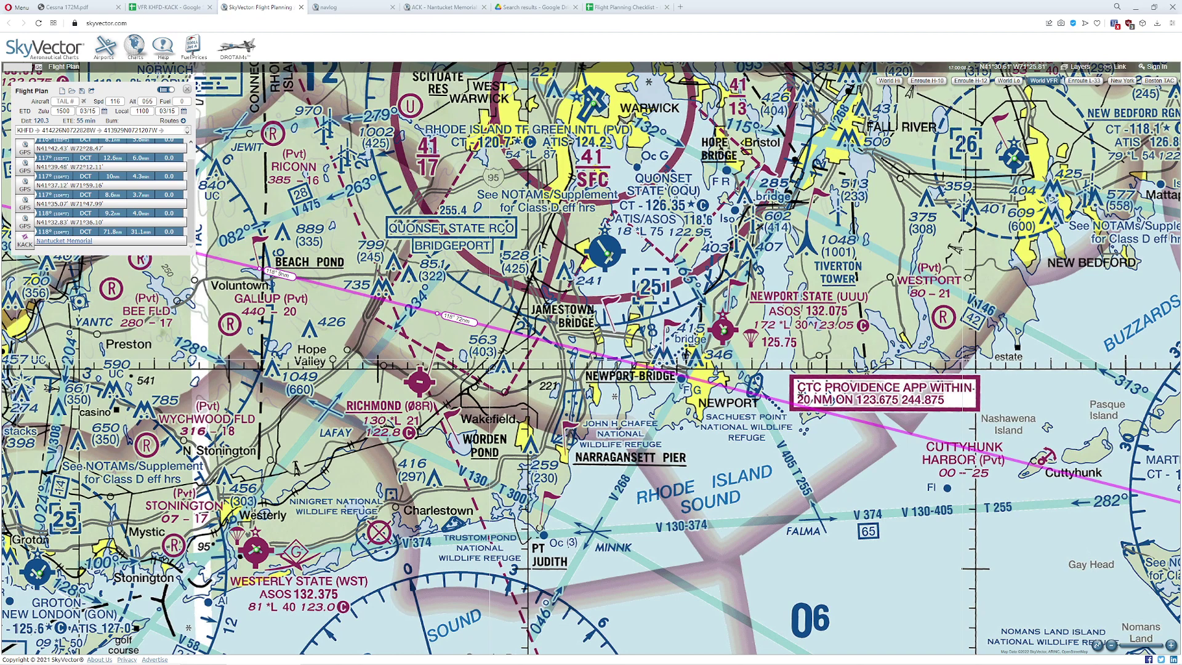
scroll(591, 357, up, 2)
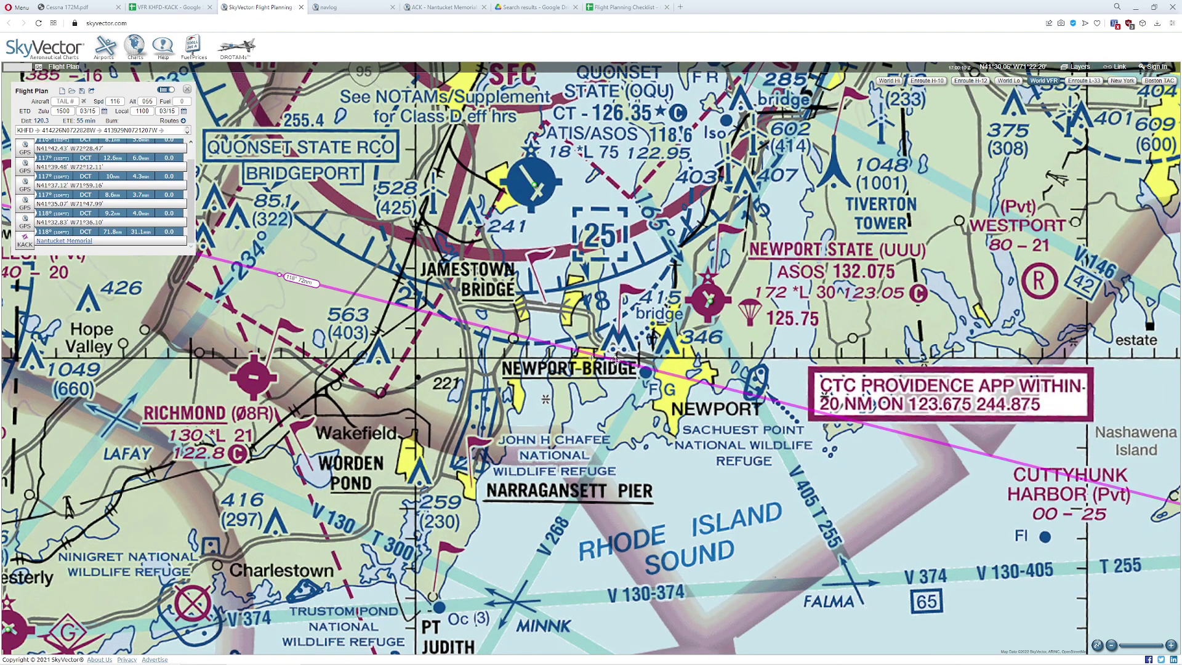
drag(590, 356, 615, 358)
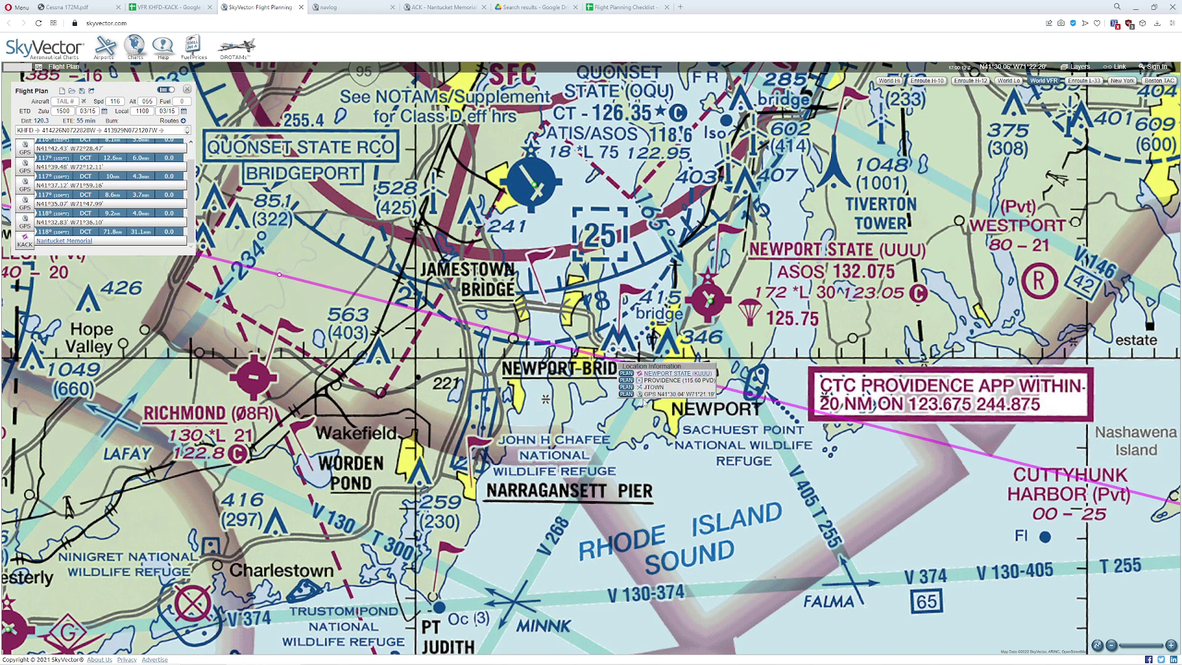
scroll(90, 215, down, 1)
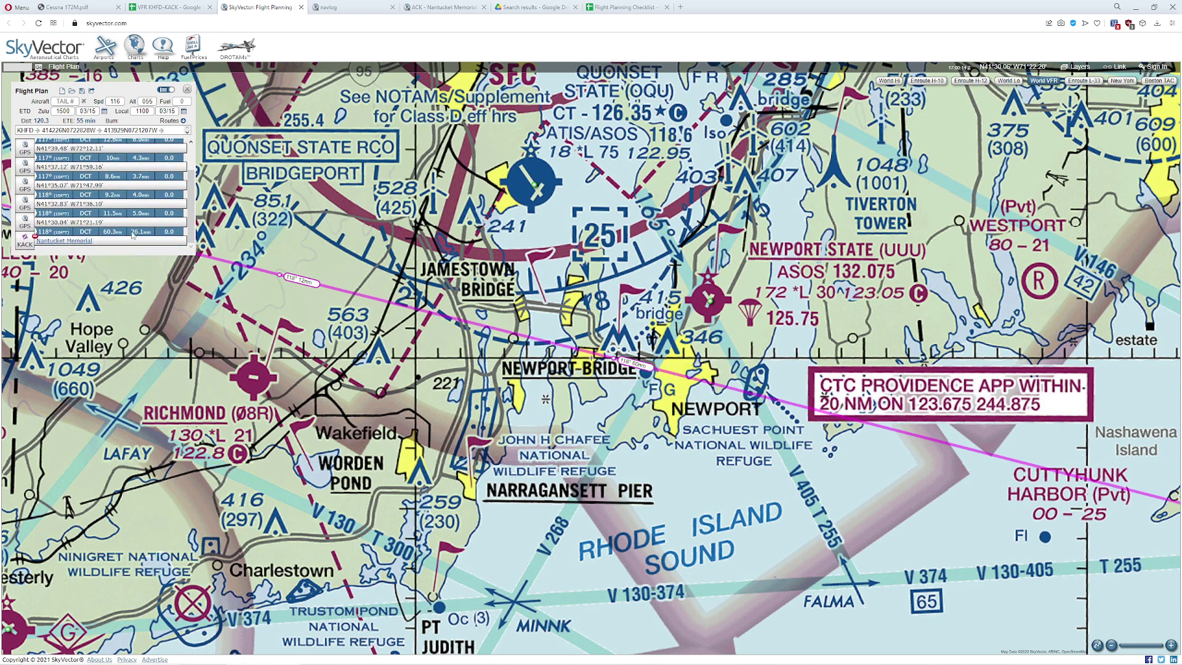
Step: In the navigation log, set the next empty leg's distance to 11.5 and enter Big Bridges as the checkpoint below Beach Pond
click(169, 8)
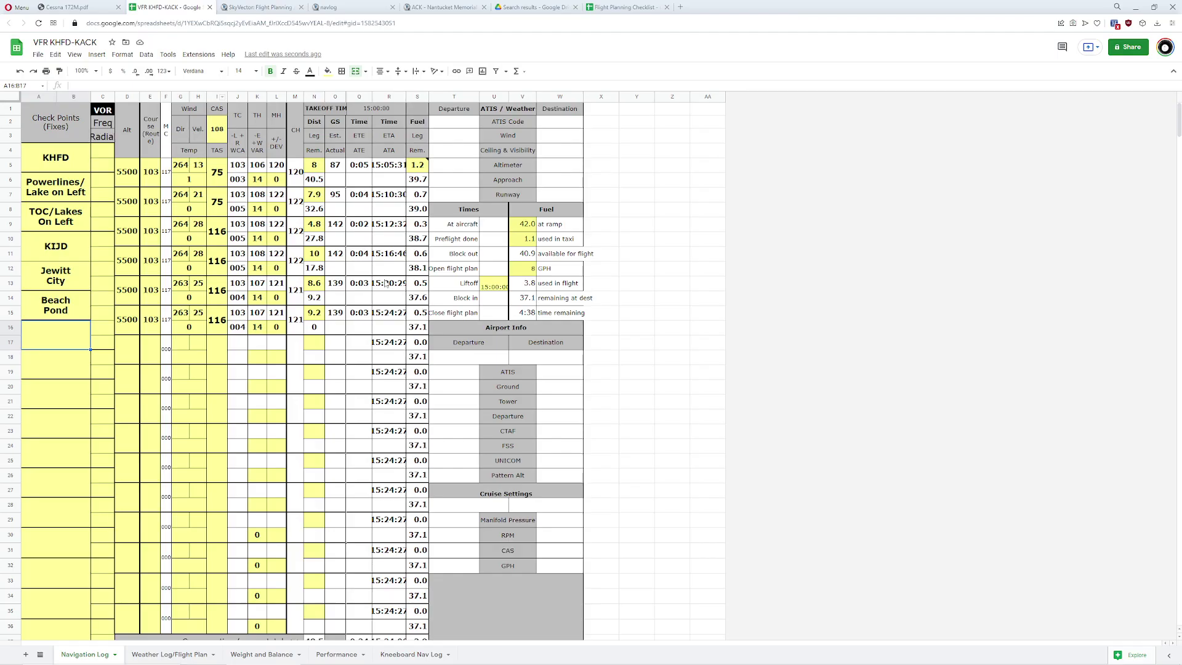
click(311, 343)
text(11.5)
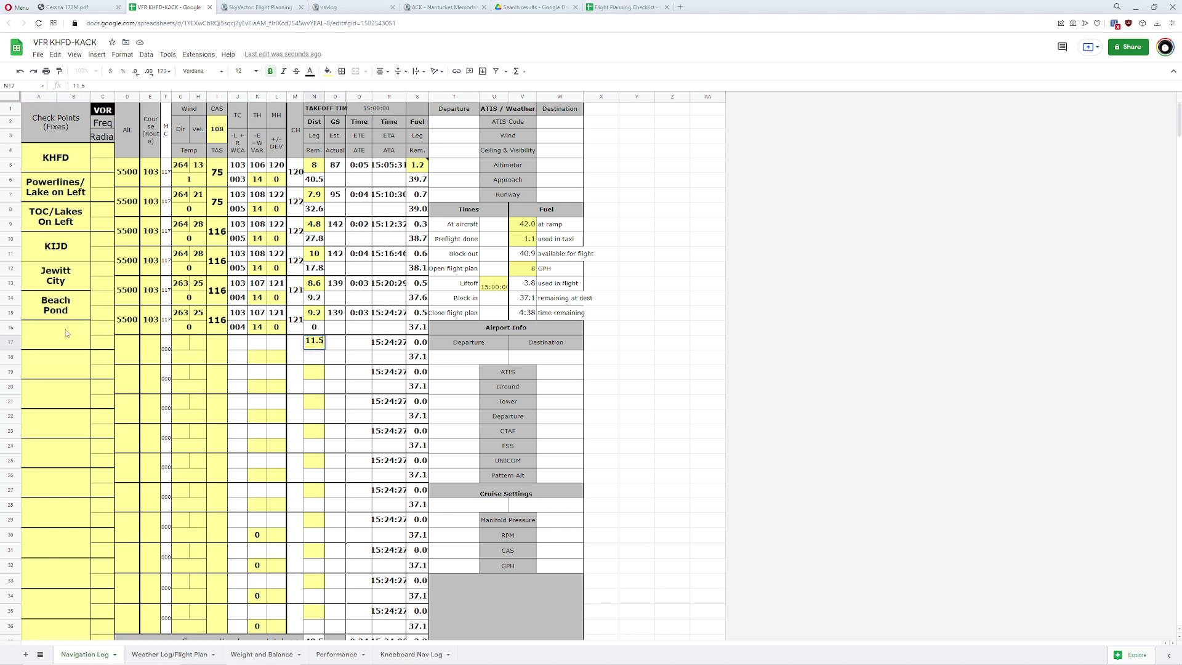
click(66, 330)
text(Big Bridges)
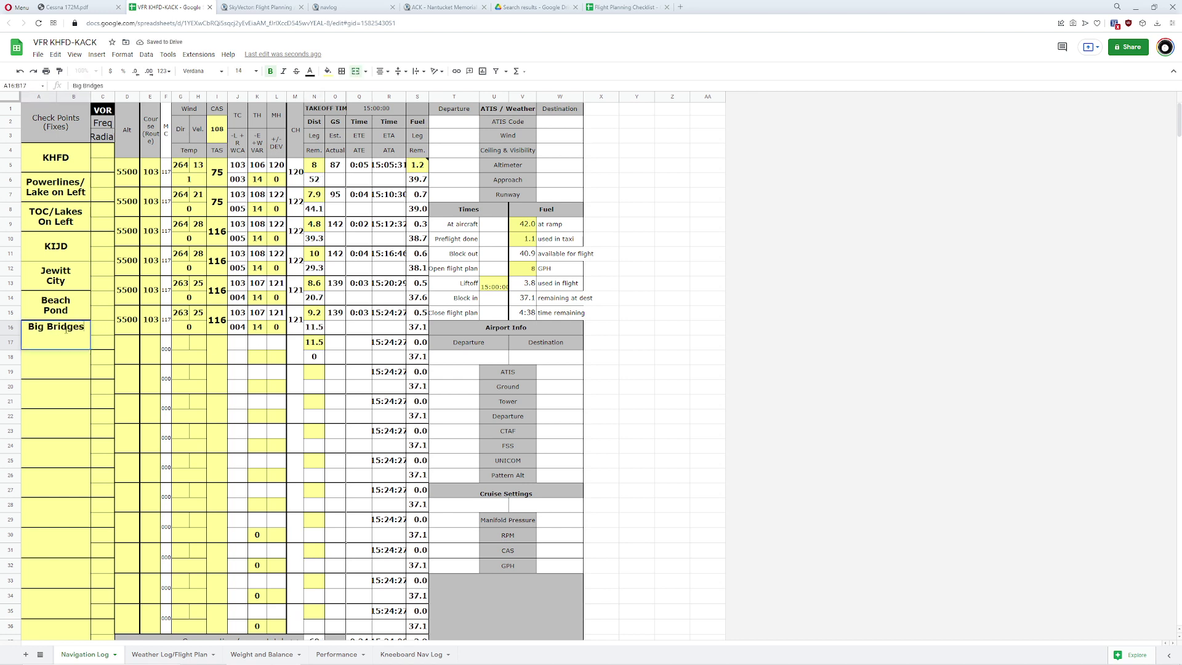
key(Tab)
key(Tab)
key(Down)
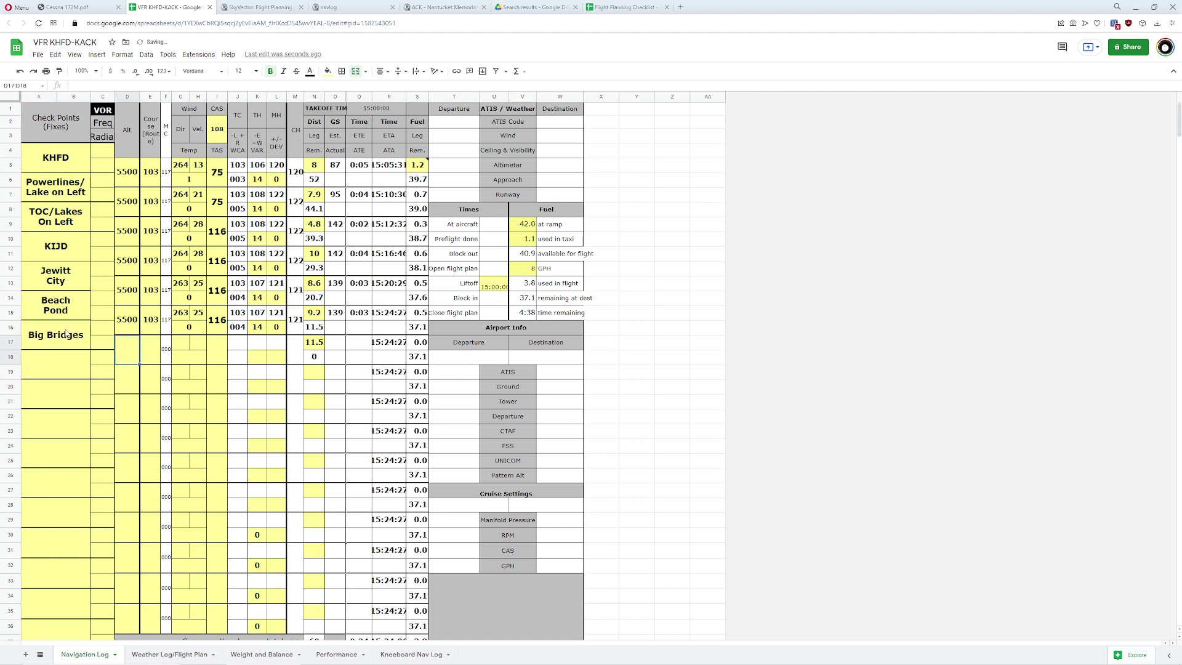
Step: Give the 11.5 leg altitude 5500, course 103 and wind 263 at 25
text(5500)
key(Tab)
text(103)
key(Tab)
key(Tab)
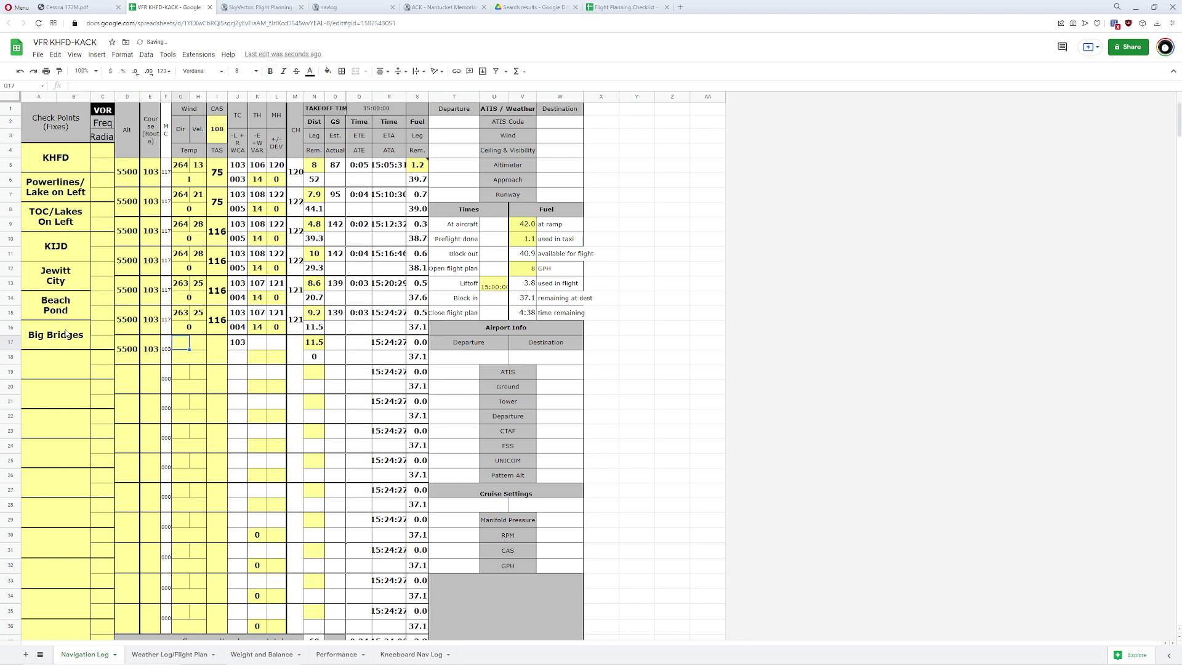
key(Up)
key(Down)
text(263)
key(Tab)
text(25)
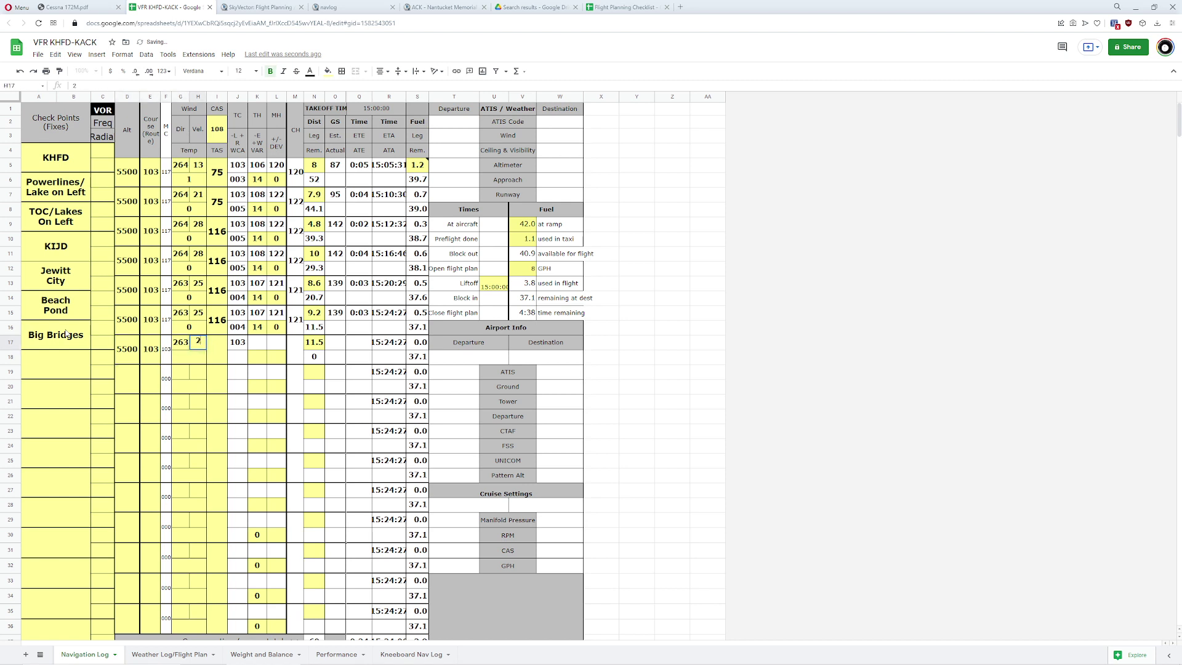
key(Return)
Step: Set temperature 0, variation 14 and true airspeed 116 for the 11.5 leg
key(Left)
key(Down)
key(Right)
key(Right)
key(Right)
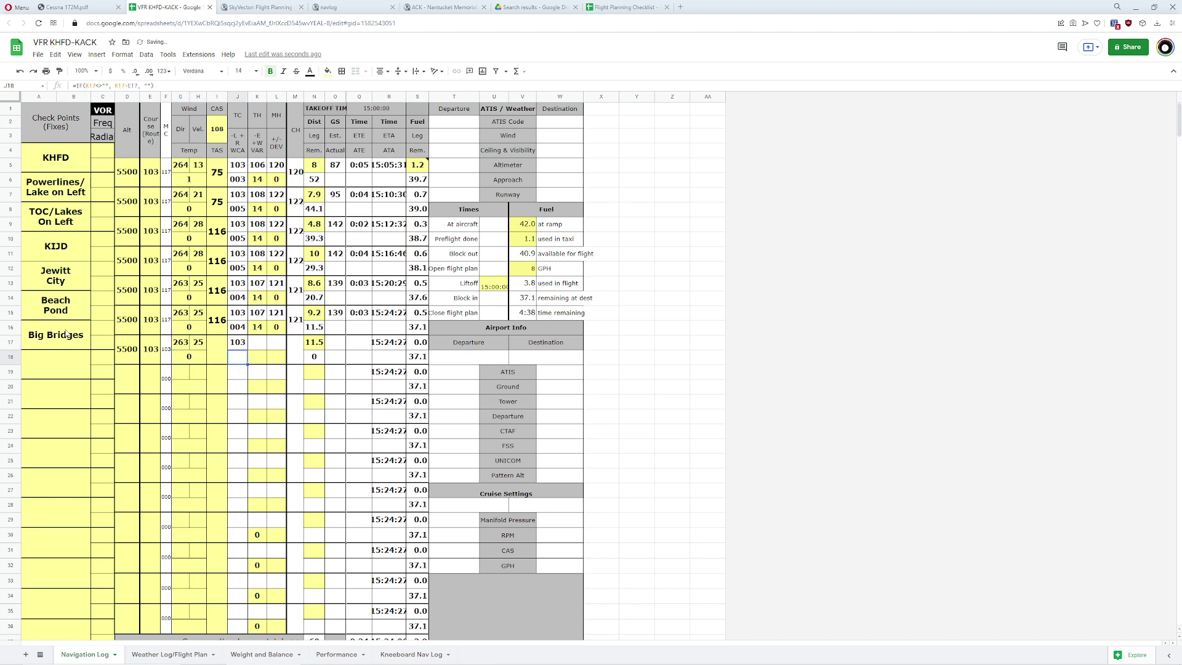
text(14)
key(Tab)
key(Up)
key(Up)
key(Up)
key(Left)
key(Down)
key(Down)
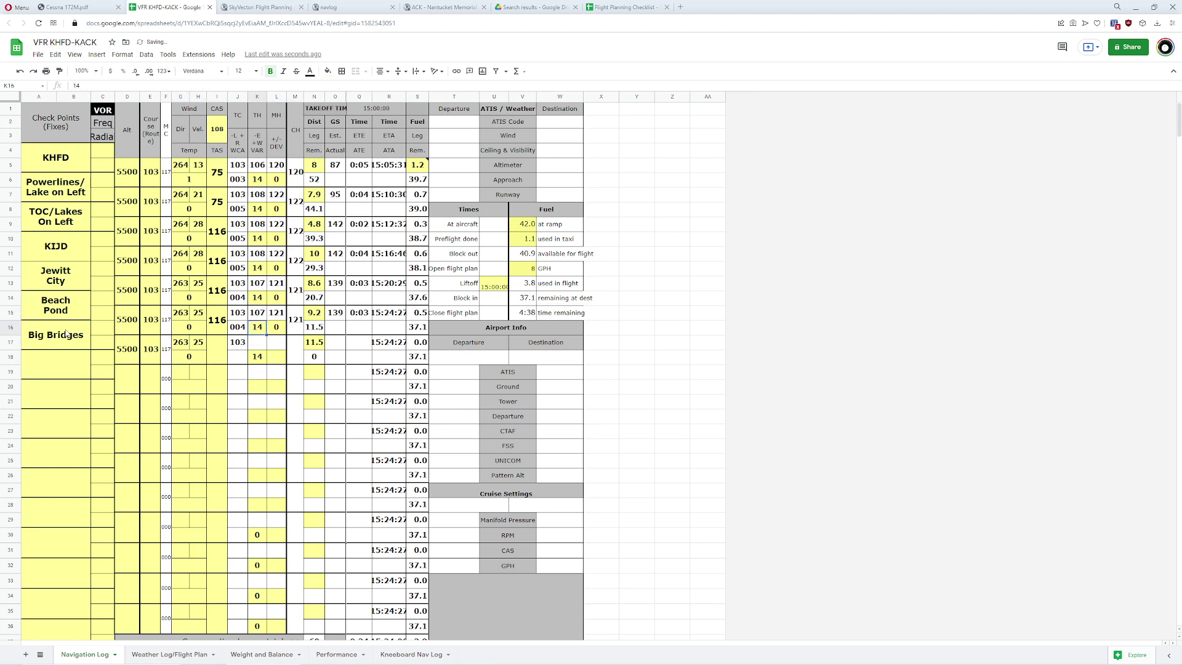
key(Left)
key(Left)
text(116)
key(Tab)
key(Tab)
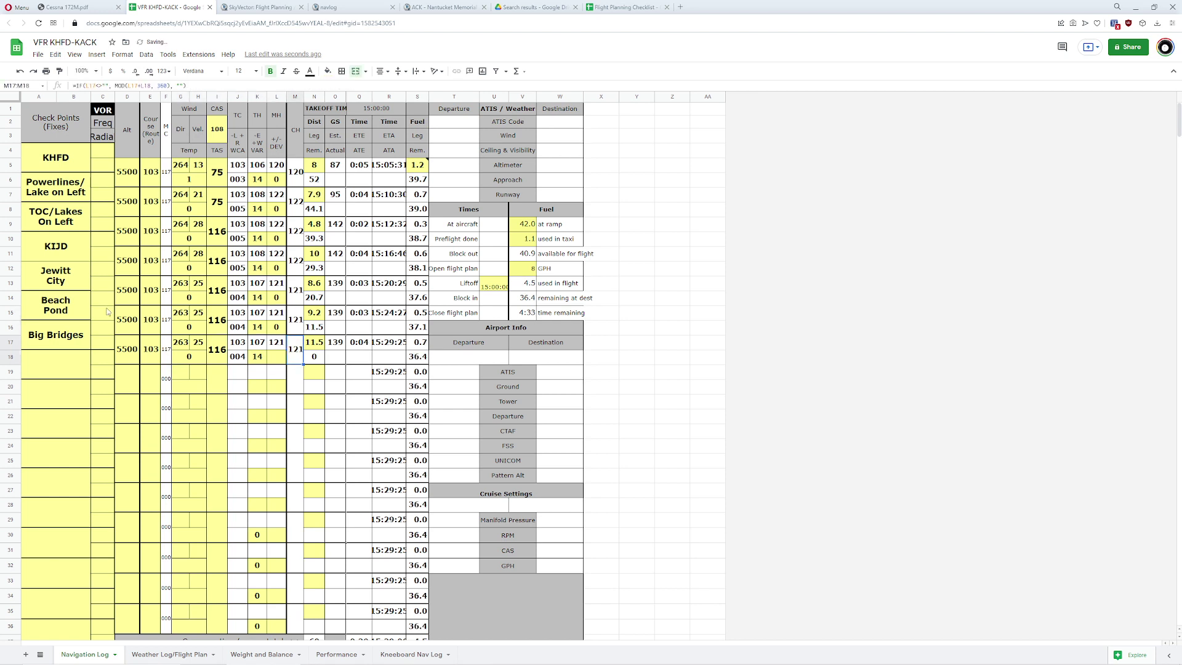
Step: In SkyVector, add a GPS route waypoint where the course line leaves the coast east of Newport
click(59, 363)
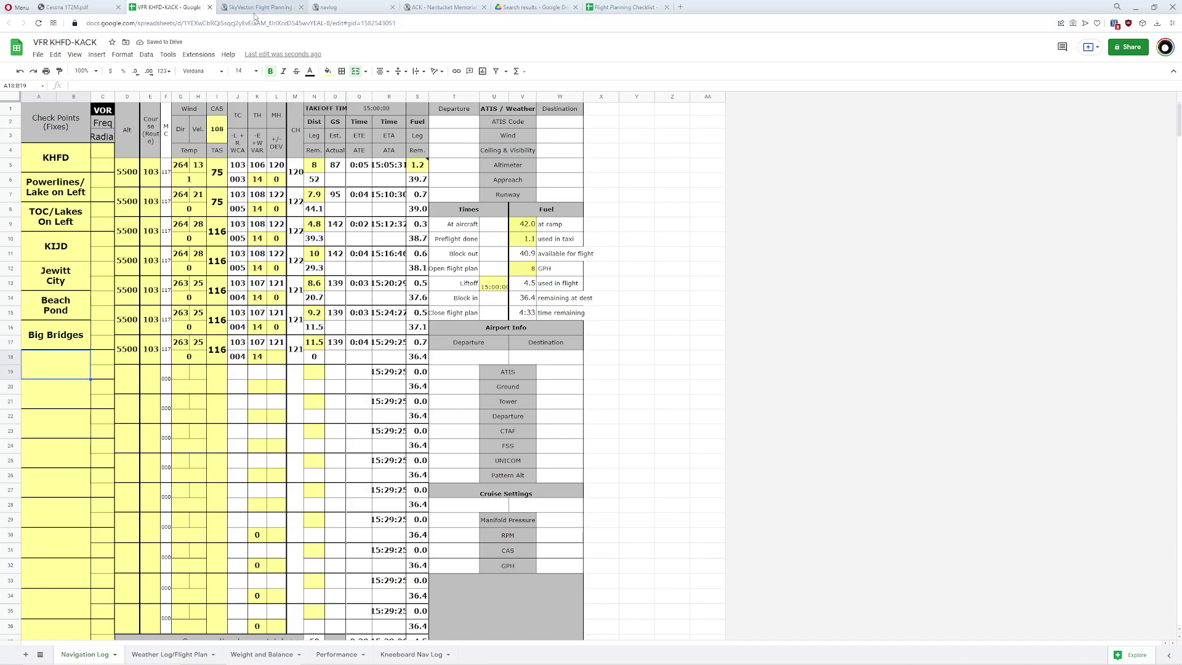
click(259, 7)
drag(867, 327, 532, 173)
scroll(547, 277, up, 1)
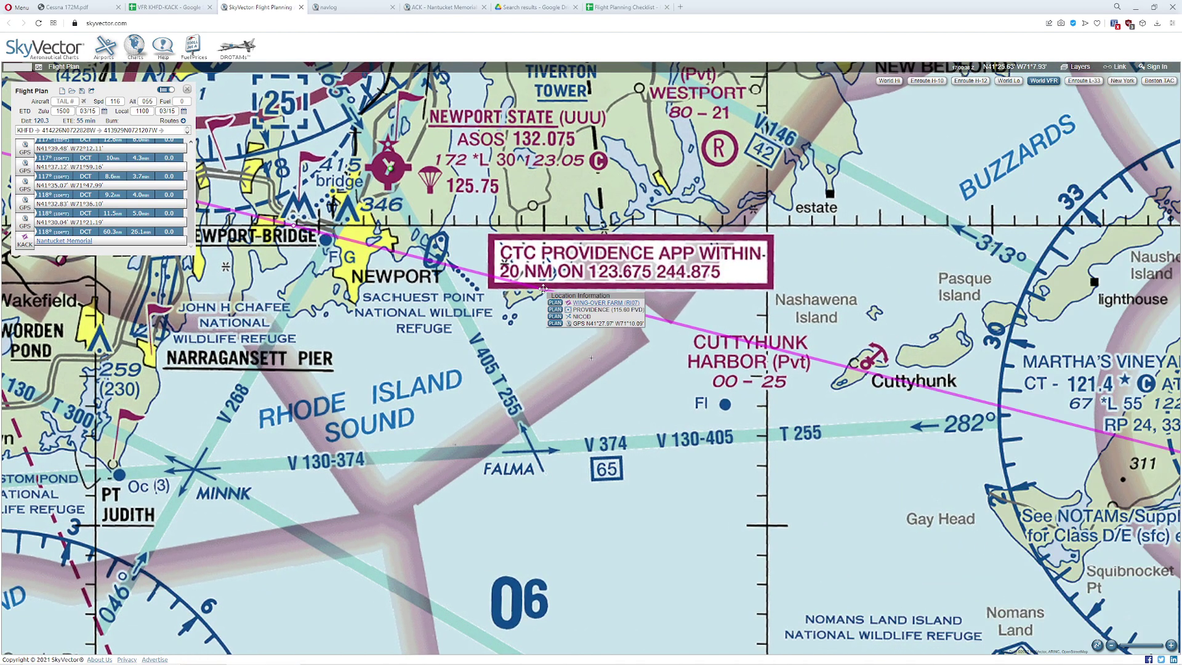
drag(543, 288, 541, 289)
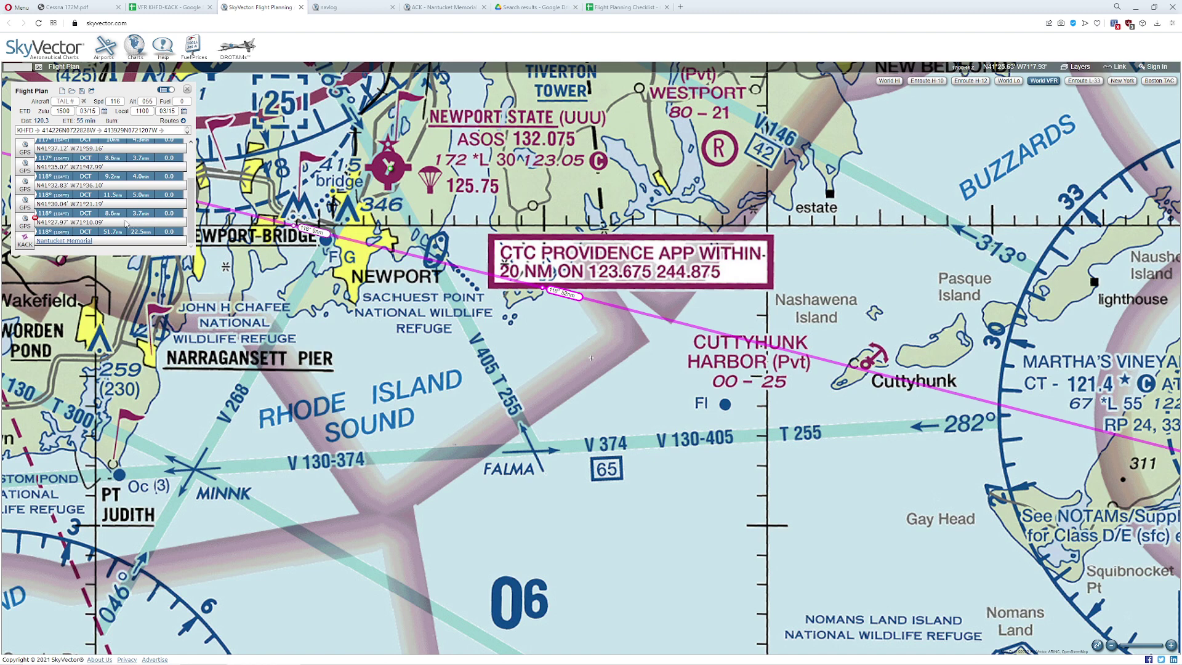
Step: Check the recent GPS waypoints on the chart, and enter Coast as the checkpoint below Big Bridges in the navigation log
click(31, 225)
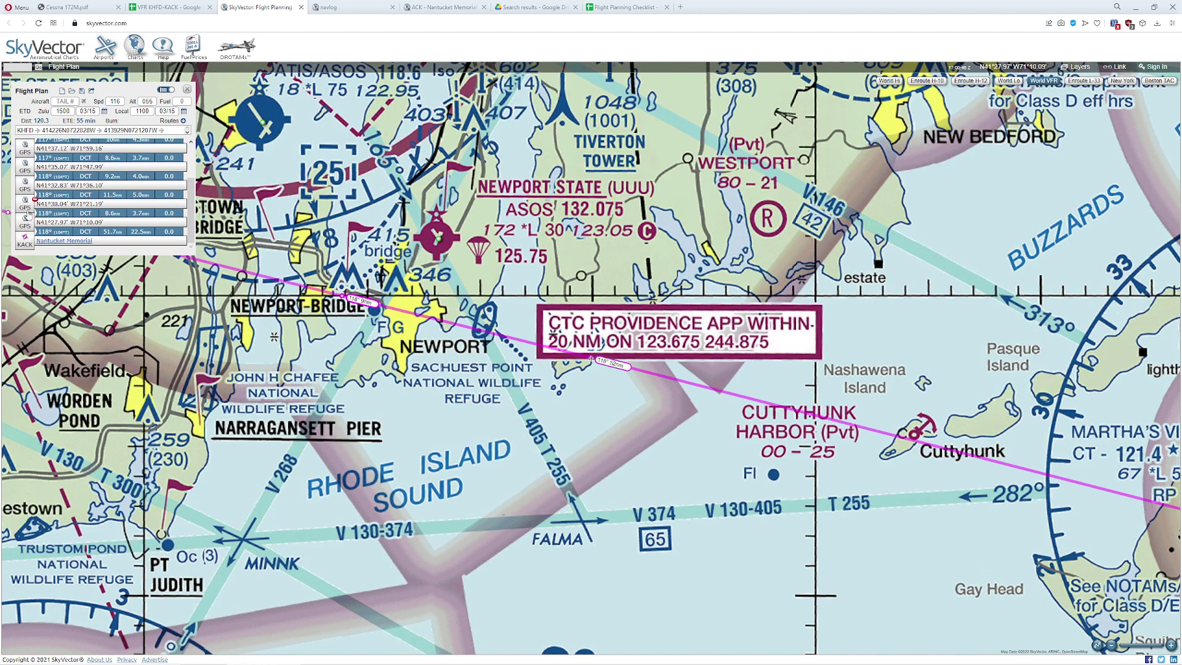
click(29, 207)
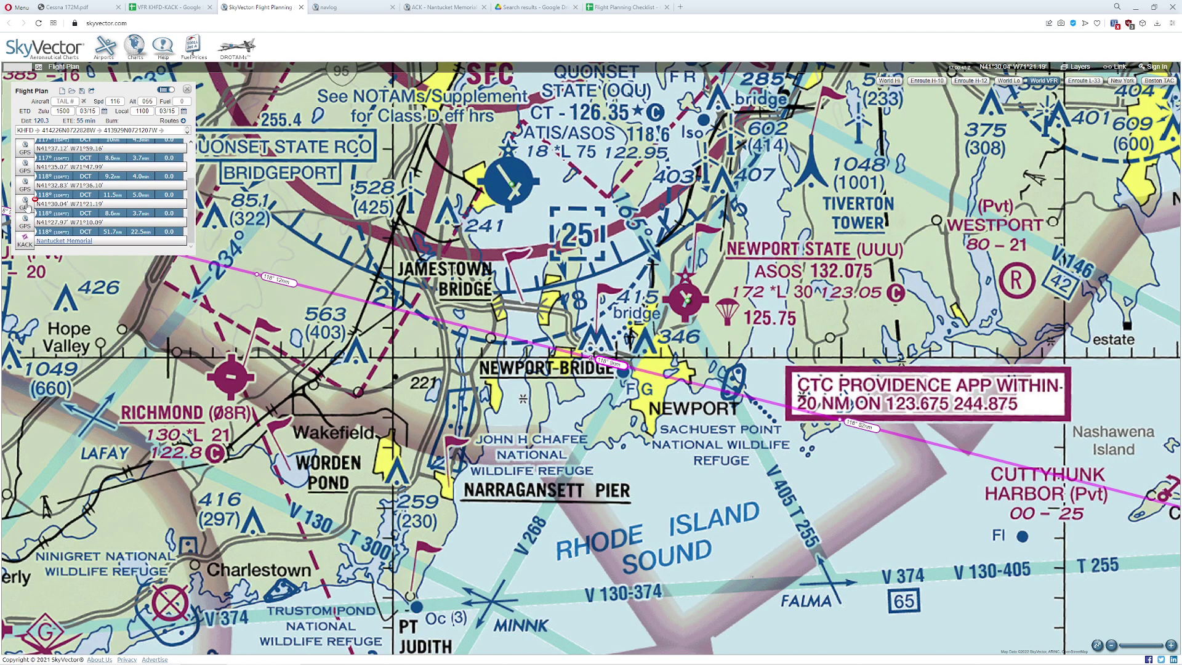
click(27, 186)
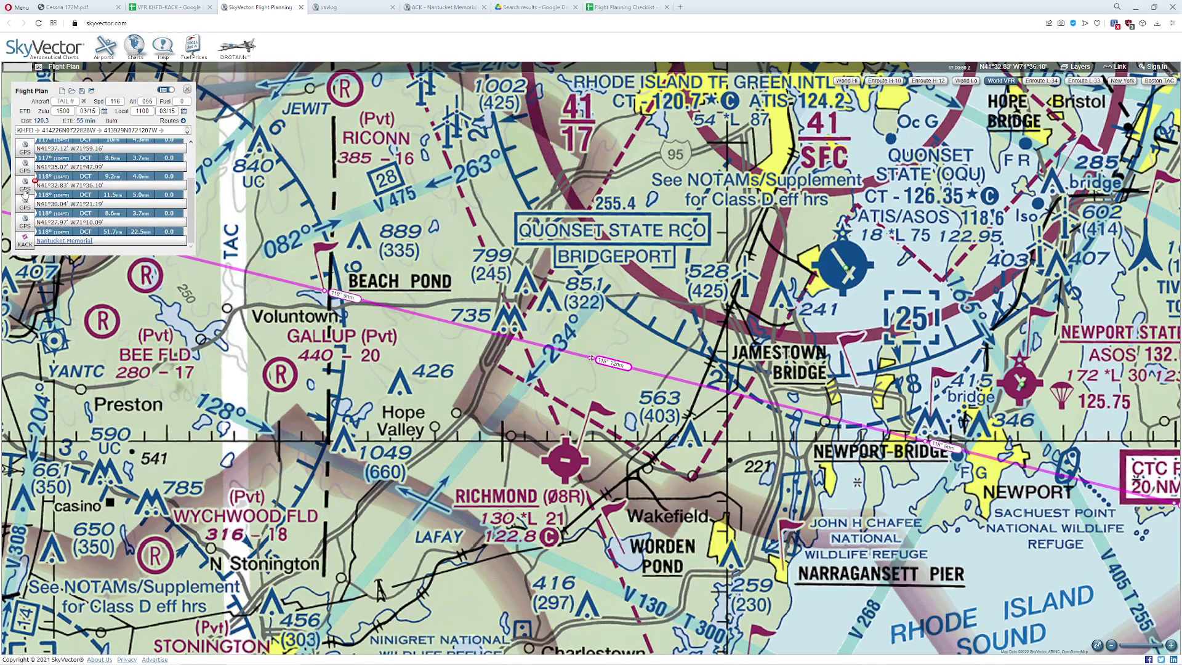
click(25, 204)
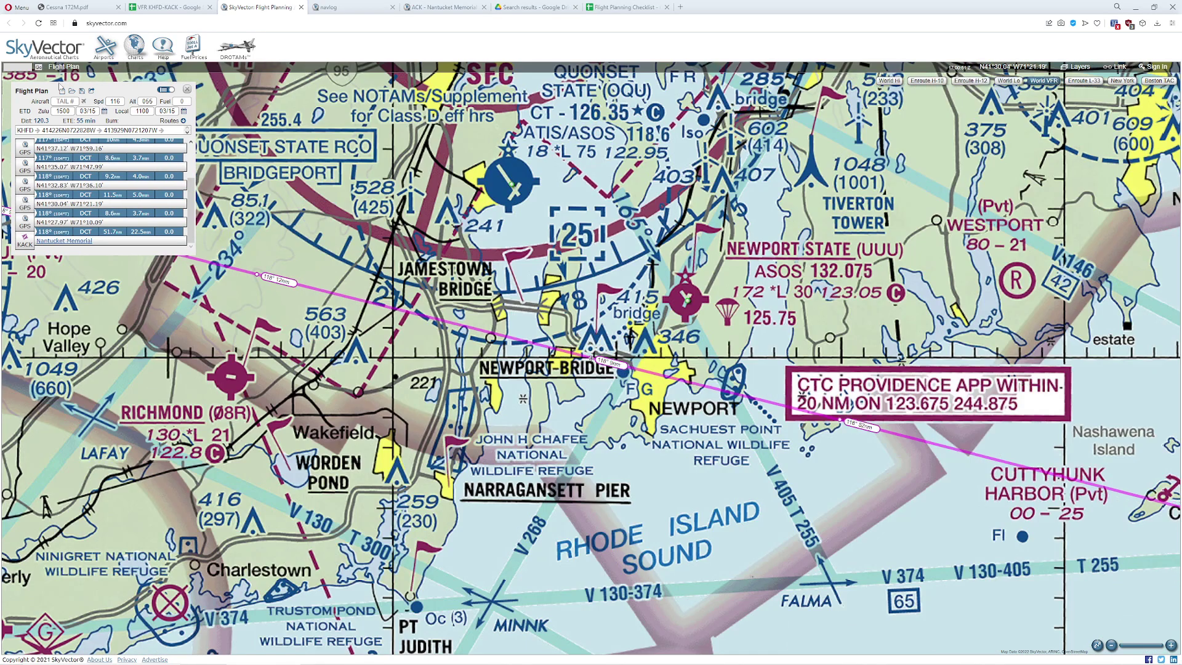
click(151, 8)
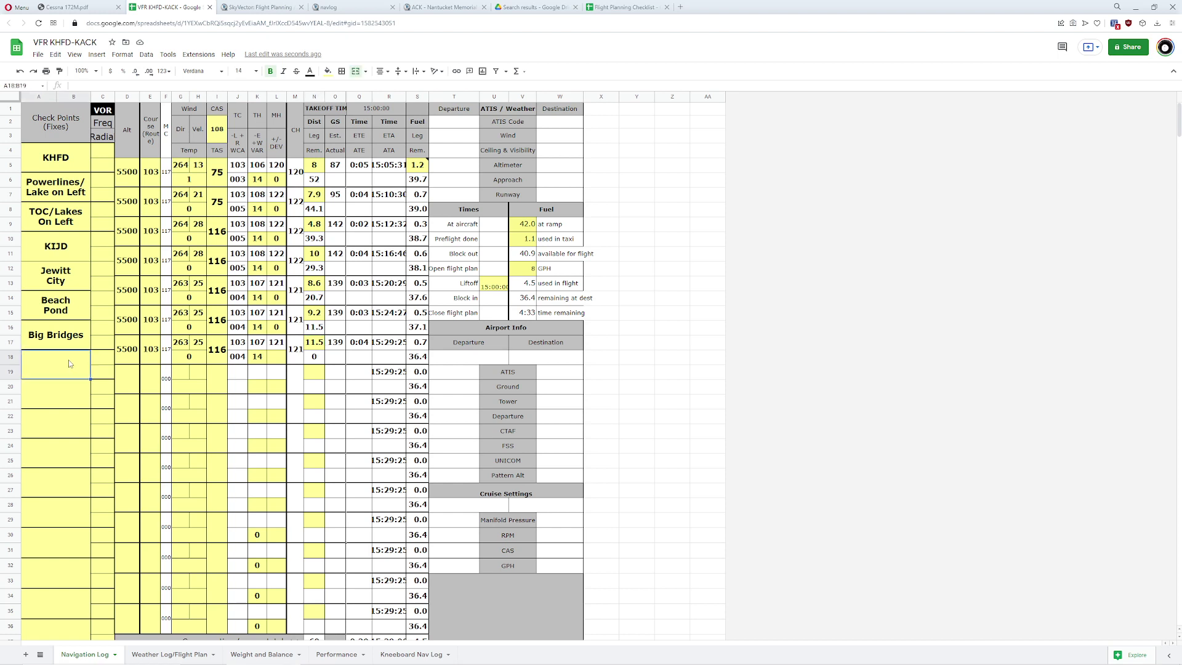
text(Coast)
Step: Set the distance of the next empty leg, below the 11.5 leg, to 8.6
key(Tab)
key(Tab)
key(Tab)
key(Tab)
key(Tab)
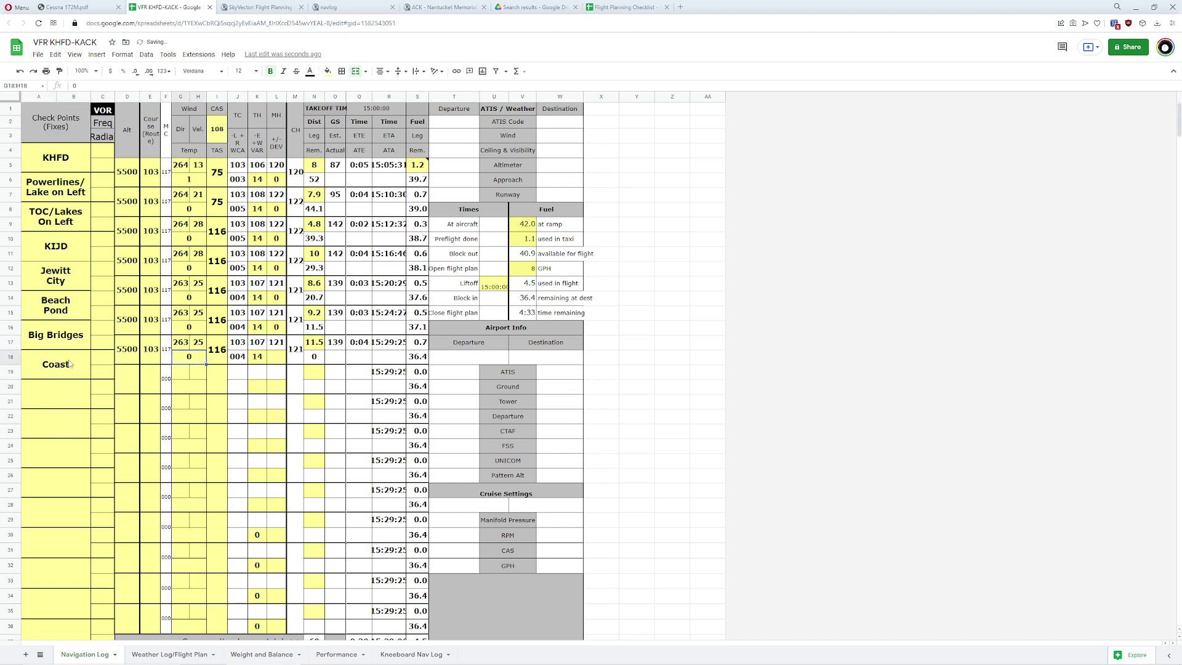
key(Down)
key(Tab)
key(Tab)
key(Tab)
key(Tab)
key(Tab)
key(Tab)
key(Tab)
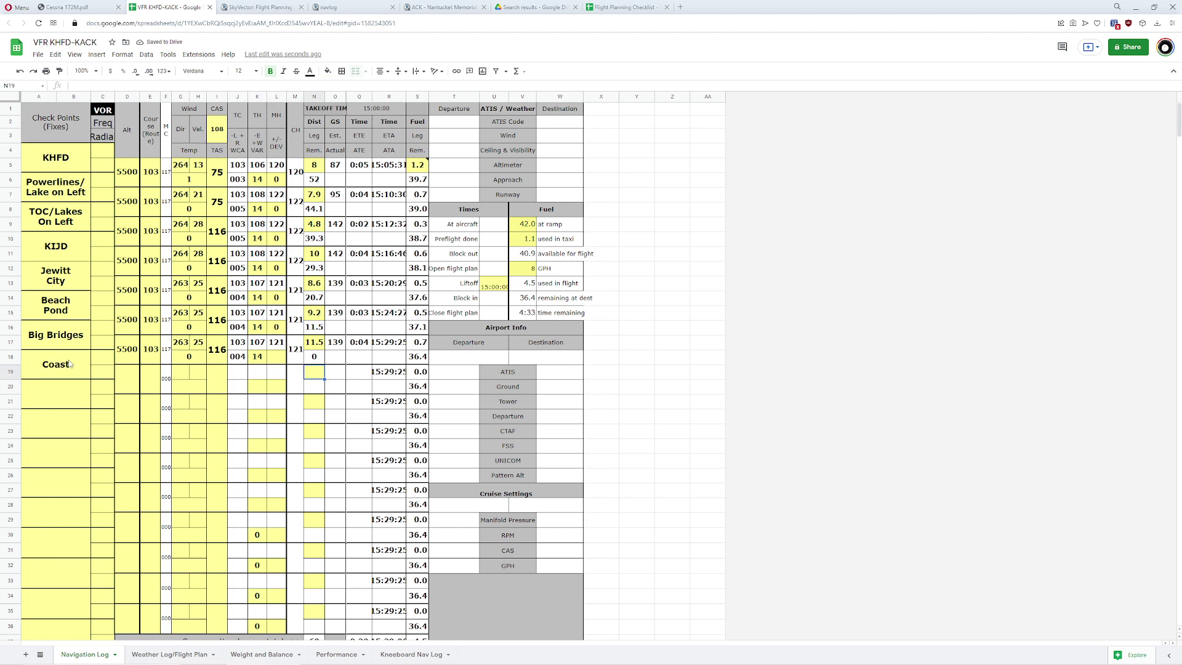
text(8.6)
key(Return)
Step: Give the 8.6 leg altitude 5500 and course 103
key(Up)
key(Up)
key(Left)
key(Up)
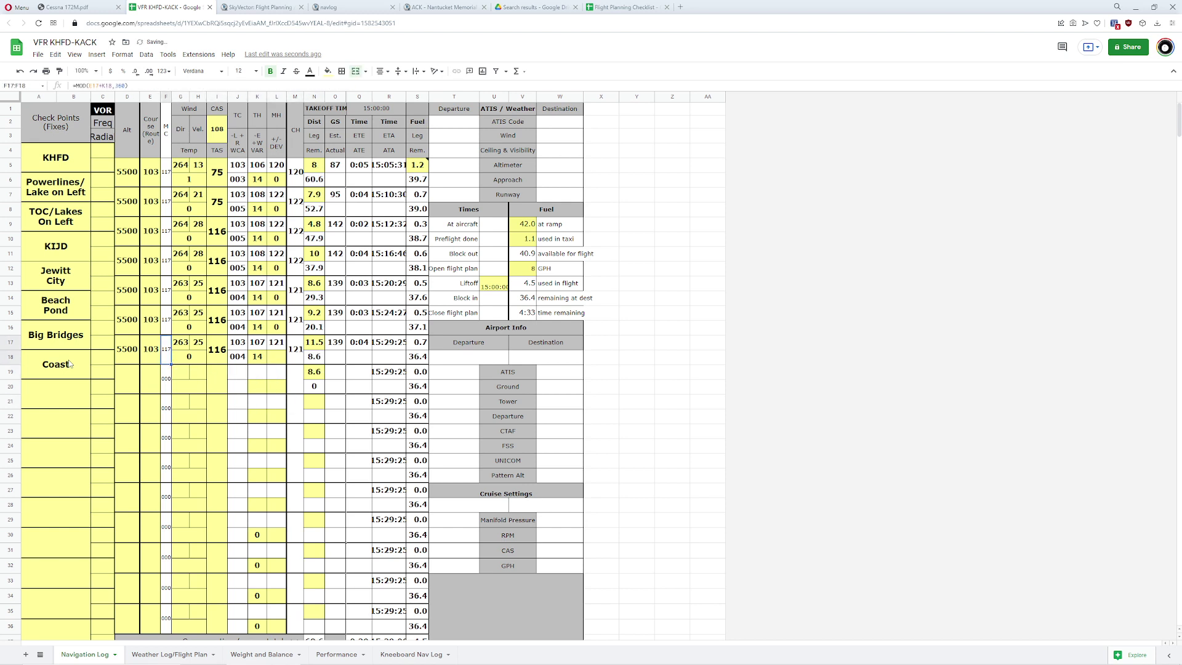
key(Left)
key(Left)
key(Left)
key(Down)
key(Left)
text(5500)
key(Tab)
text(103)
key(Tab)
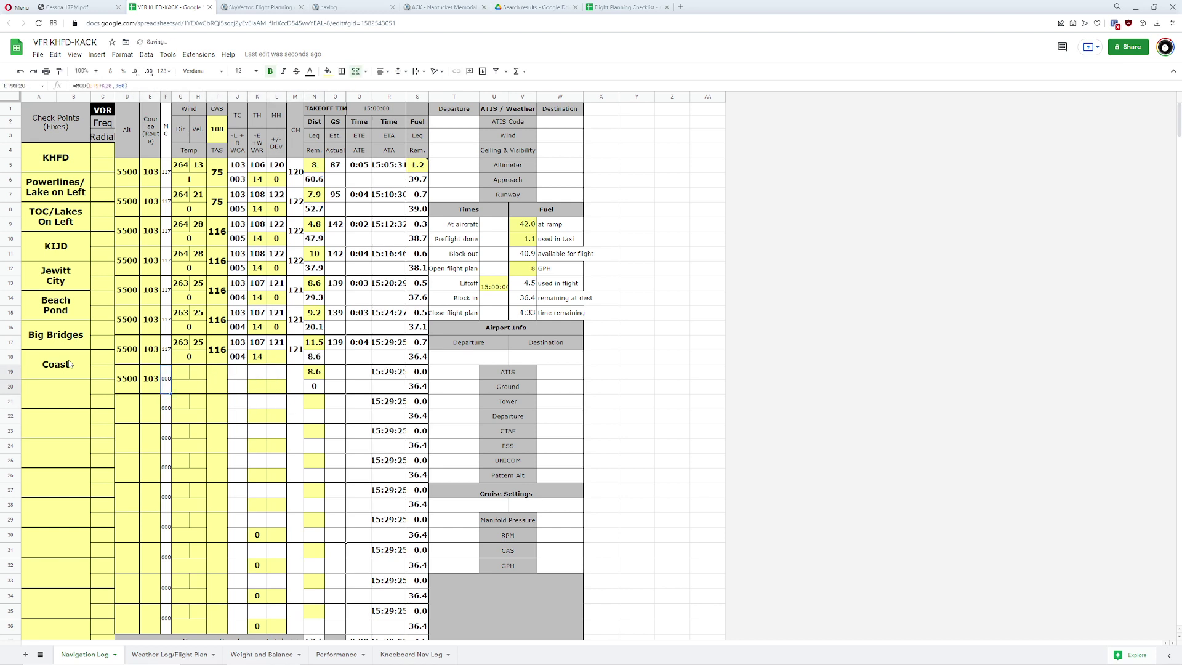
Step: Enter wind 263 at 25, true airspeed 116 and variation 14 for the 8.6 leg
key(Tab)
text(263)
key(Tab)
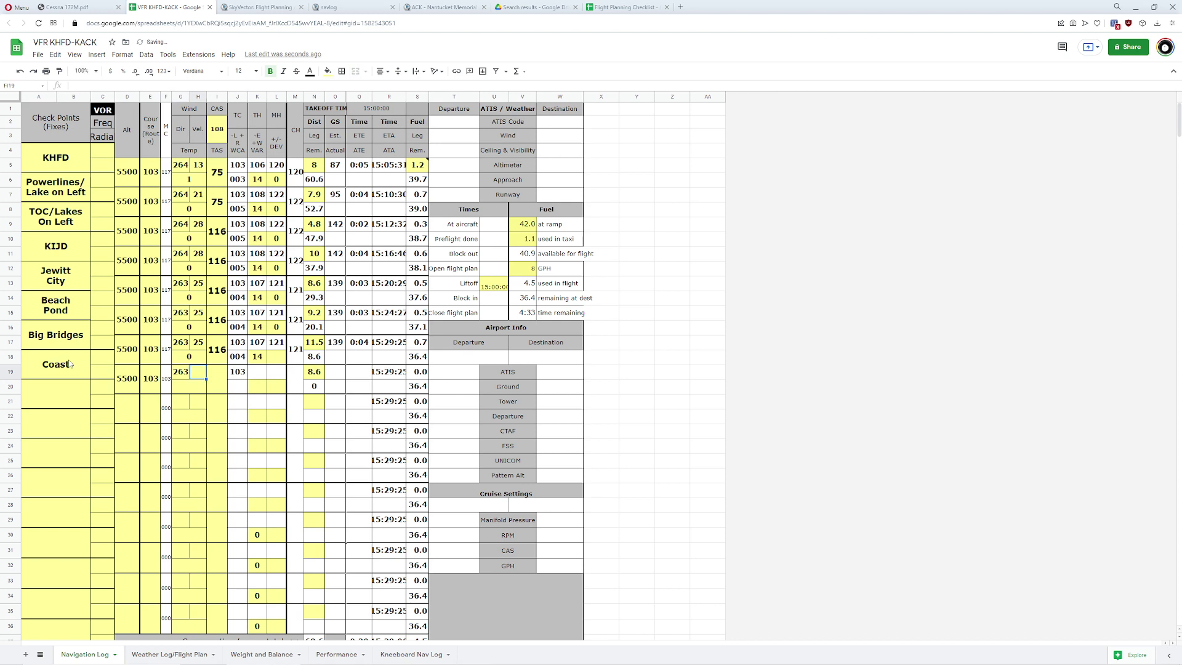
text(25)
key(Tab)
text(116)
key(Tab)
key(Tab)
key(Down)
text(1)
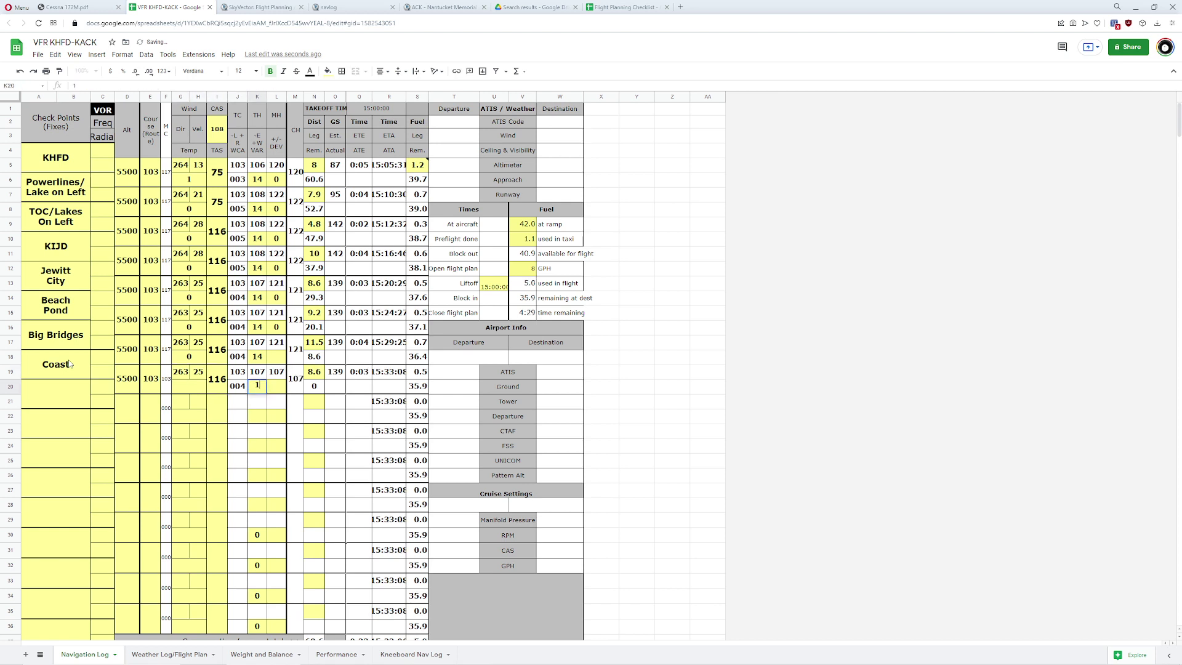
text(4)
key(Return)
Step: In SkyVector, examine the chart along the course line from Newport past the coast waypoint toward Cuttyhunk
key(Left)
key(Left)
key(Left)
key(Left)
key(Left)
key(Left)
key(Left)
key(Left)
key(Left)
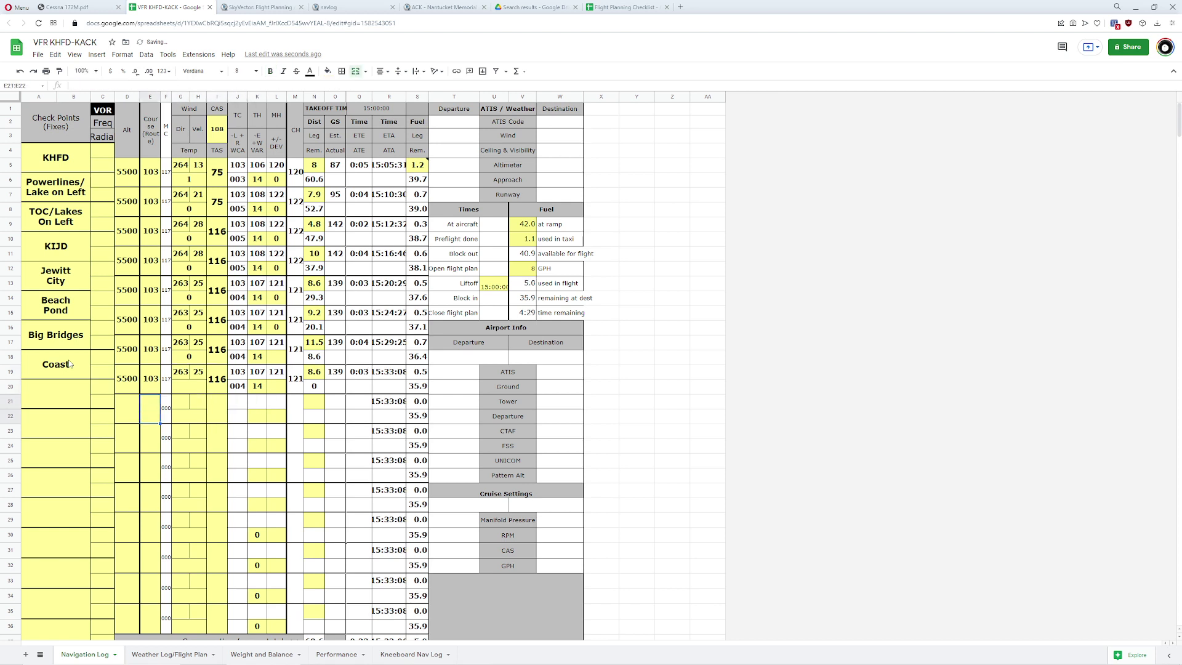
click(234, 7)
drag(738, 397, 487, 330)
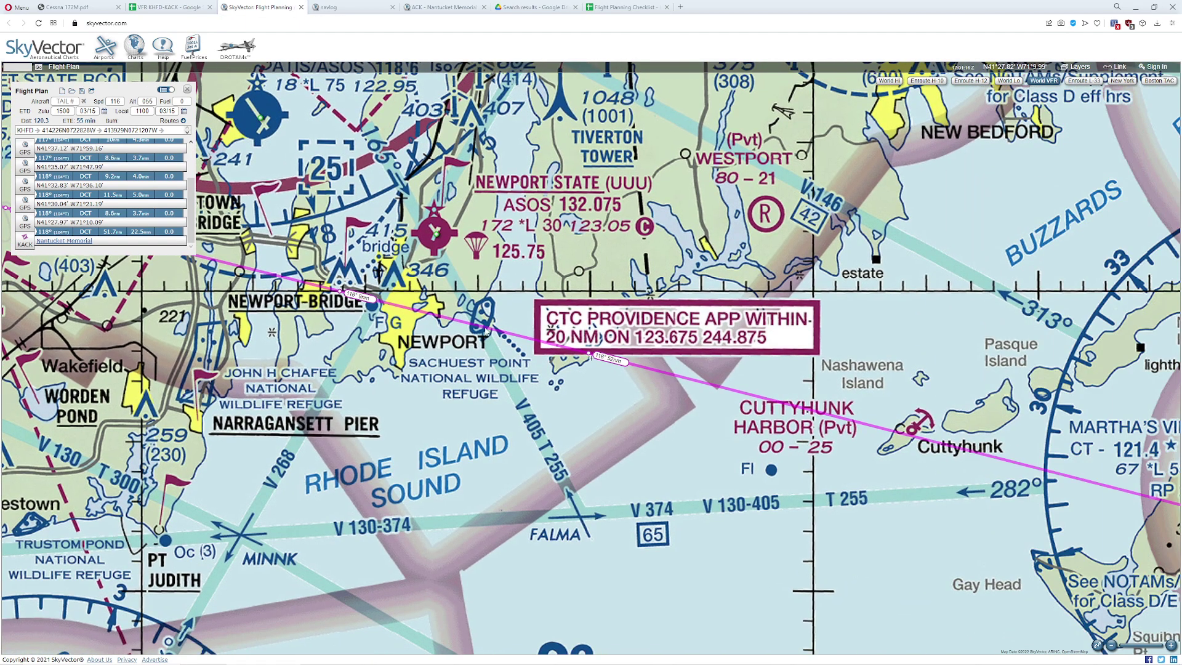
Step: In the navigation log, shift the Coast and Big Bridges checkpoints down by one checkpoint row each
click(157, 8)
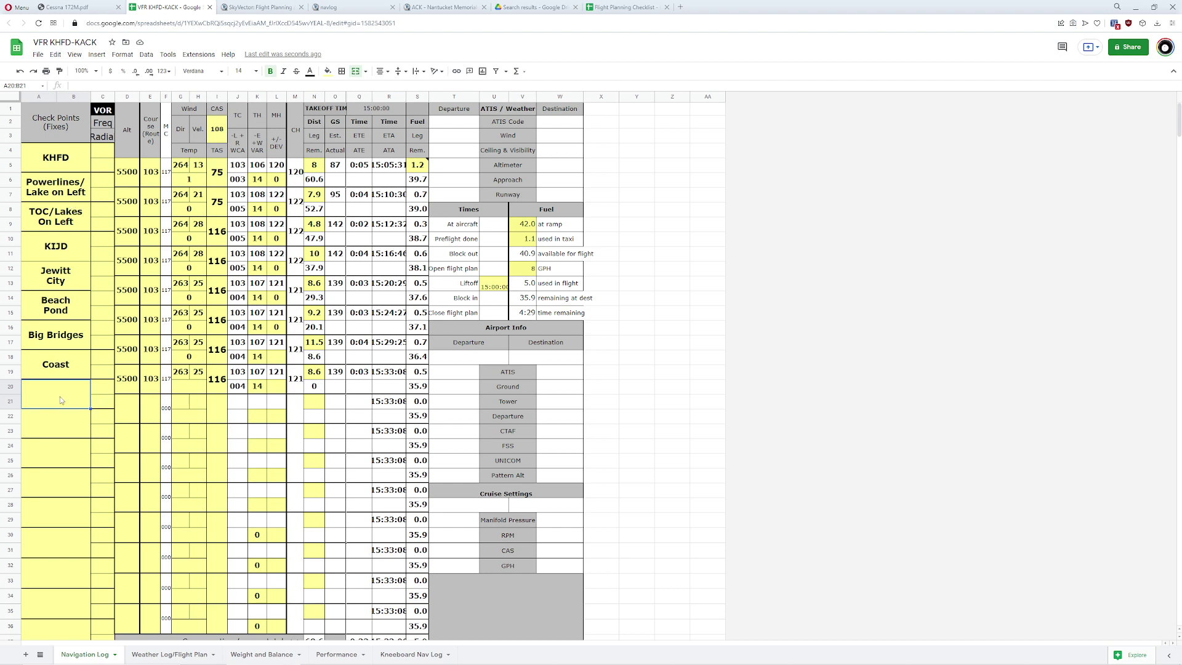
text(Coast)
key(Up)
key(Up)
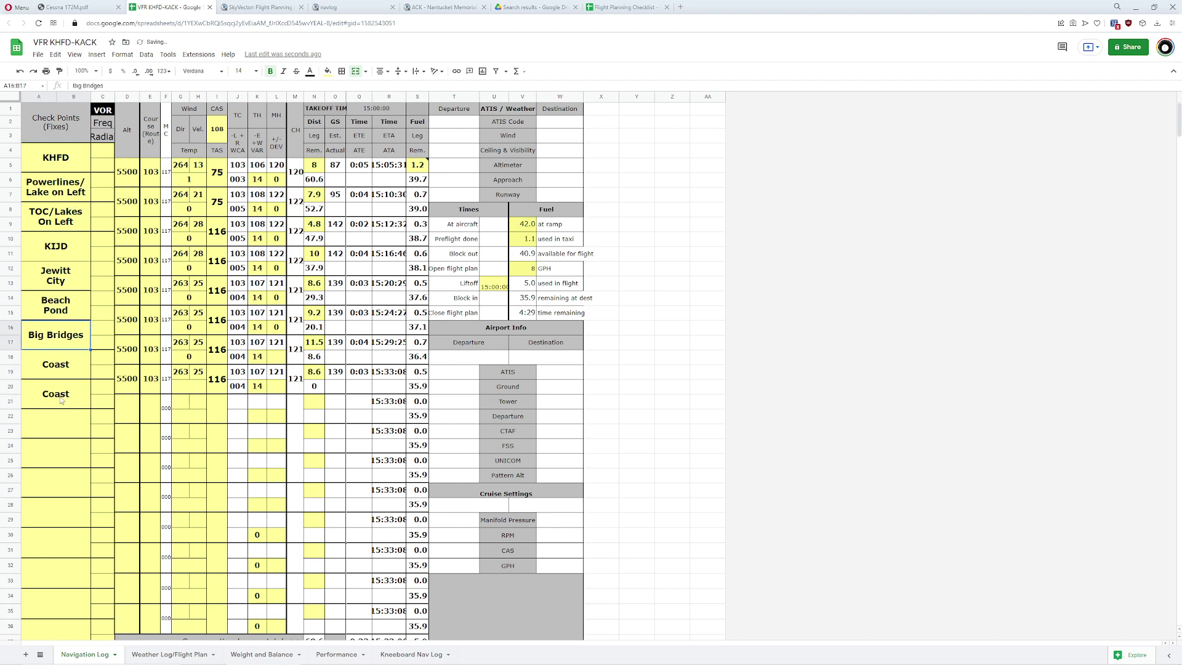
key(ctrl+c)
key(Down)
key(ctrl+v)
Step: Enter Richmond APT as the checkpoint directly below Beach Pond
text(Richmod)
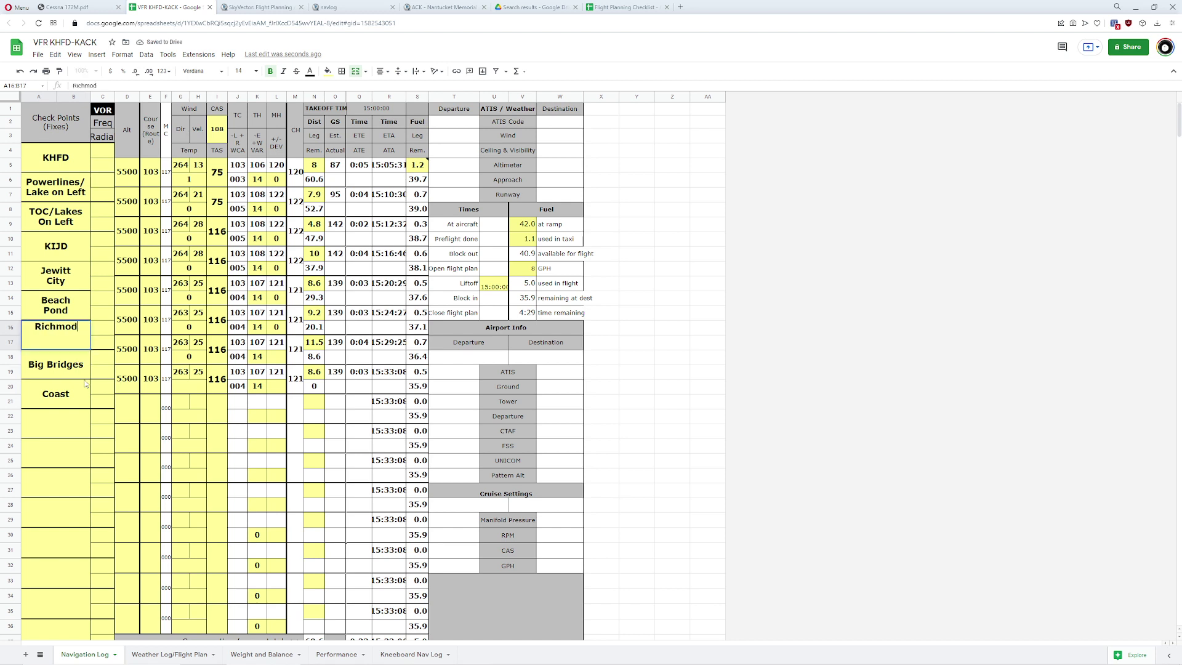
key(BackSpace)
text(nd APT)
click(64, 422)
Step: Enter altitude 5500 and course 1103 for the leg after Coast, and temperature 0 on the 8.6 leg
click(132, 416)
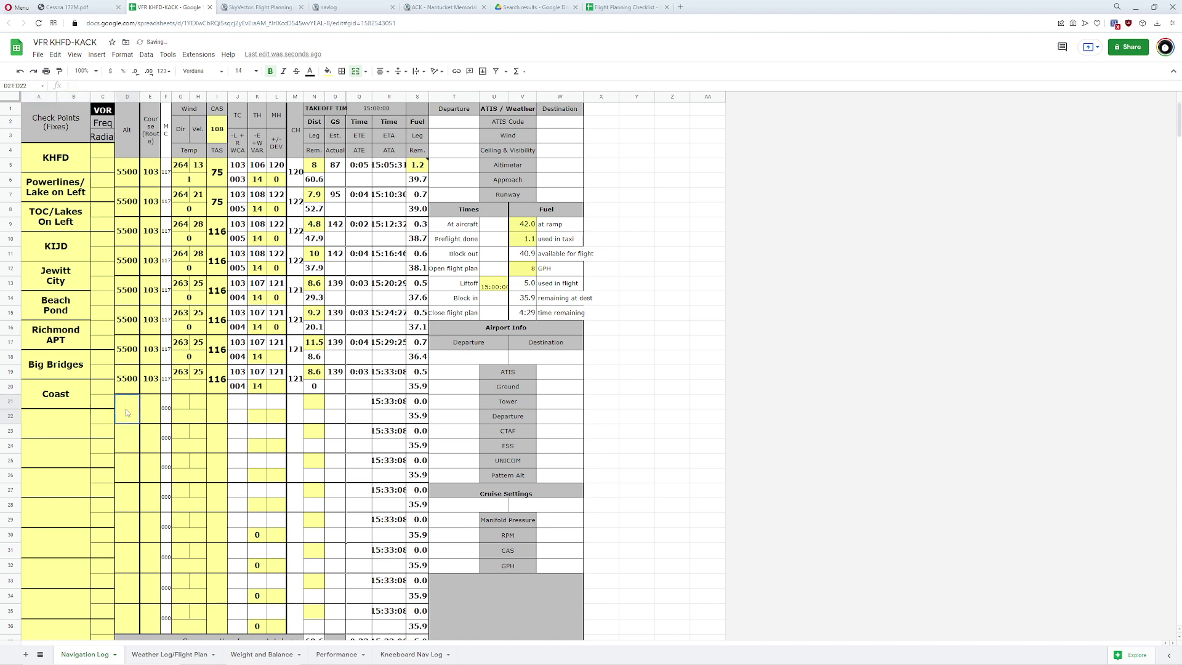
text(5500)
key(Tab)
text(10)
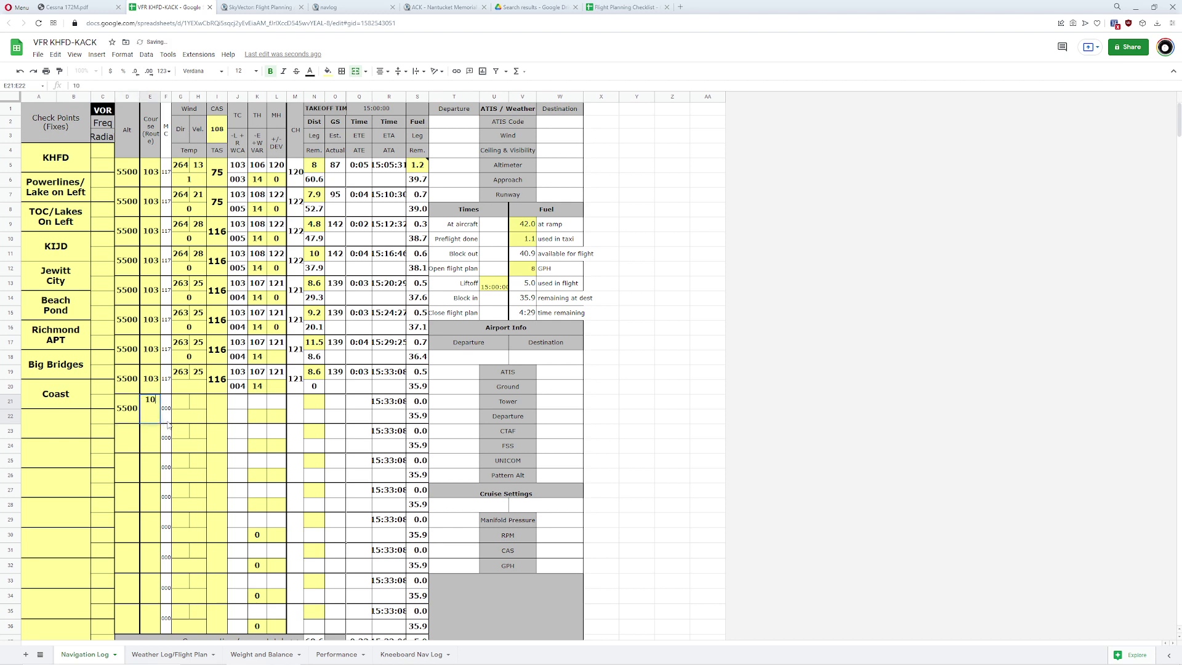
text(103)
click(189, 416)
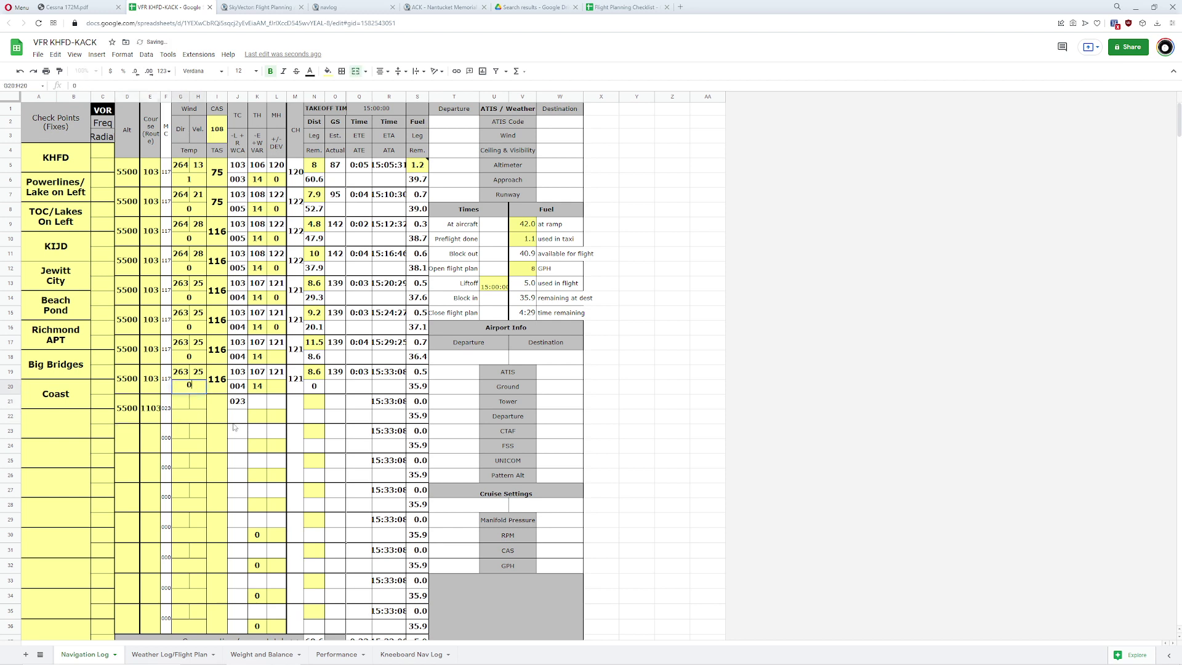
Step: In SkyVector, add a GPS route waypoint where the course line crosses Cuttyhunk island
click(258, 7)
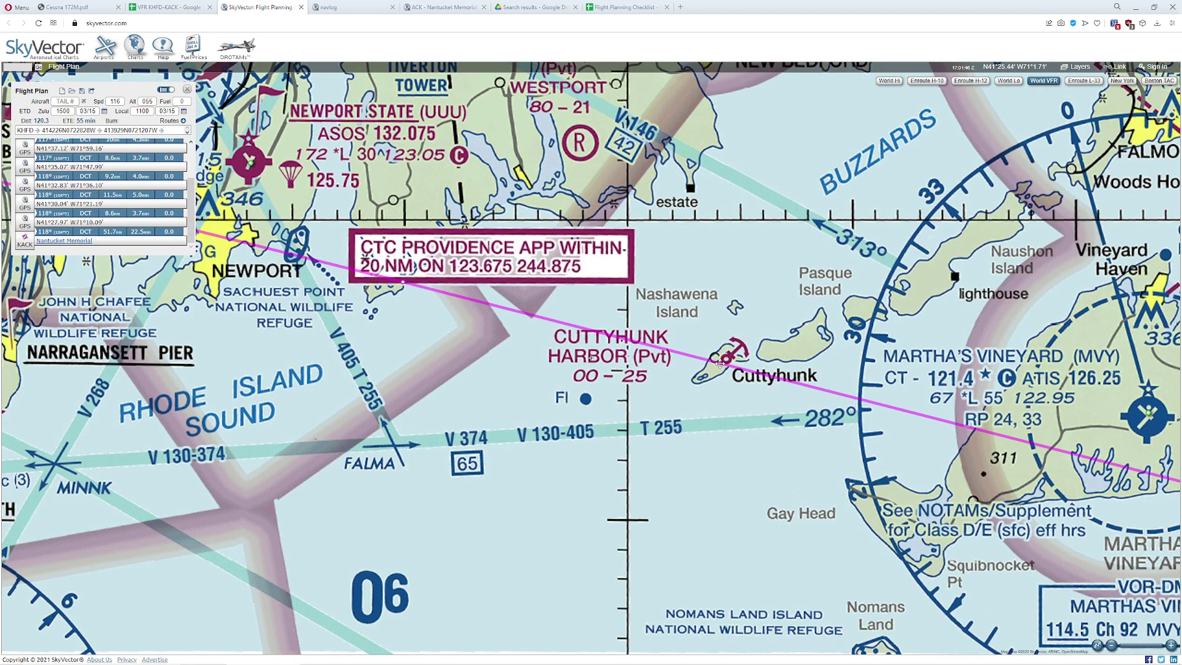
click(720, 363)
click(736, 419)
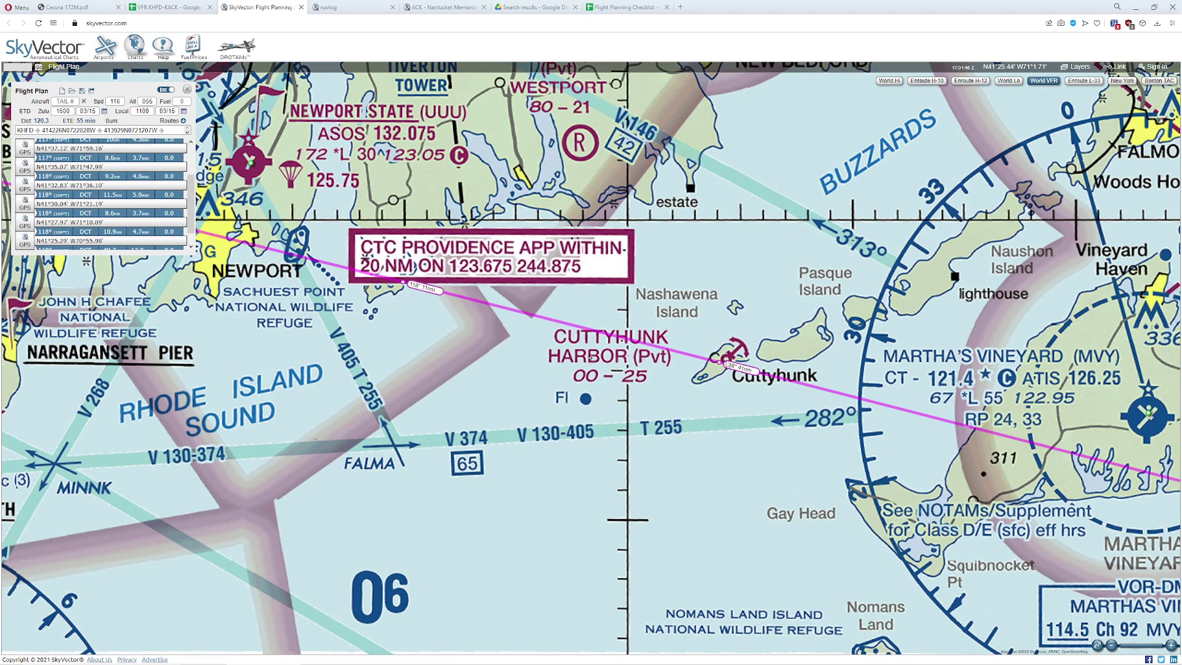
scroll(105, 223, down, 1)
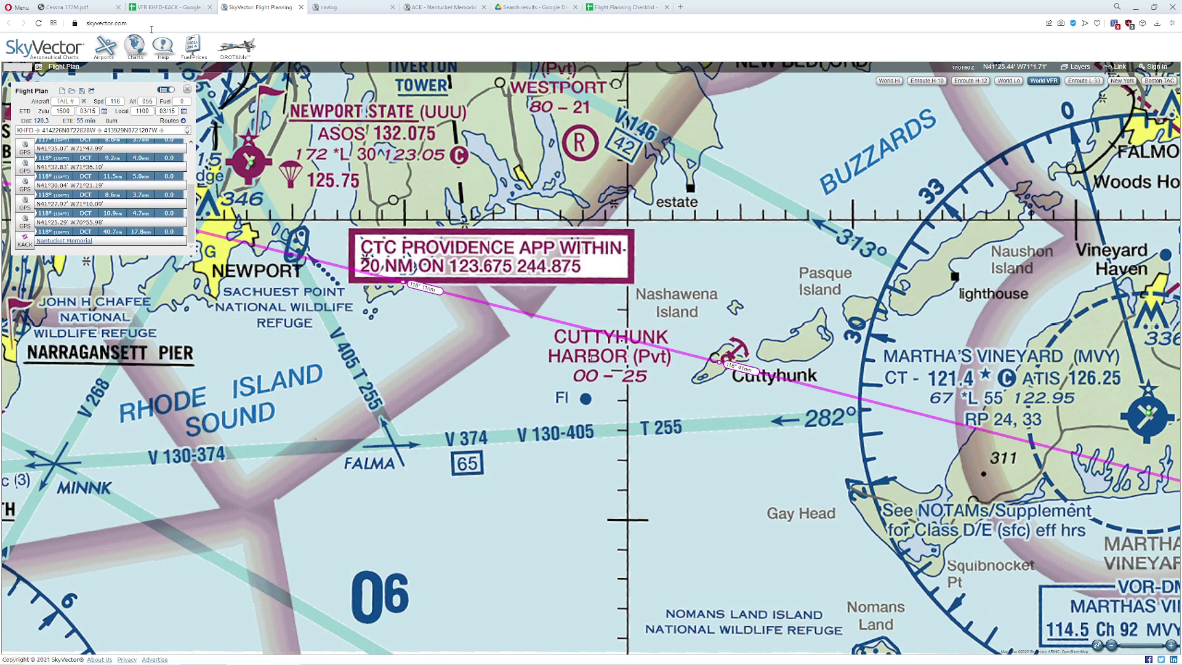
Step: In the navigation log, set the leg after Coast to a distance of 10.9 and enter Cutthunk Island as the next checkpoint
click(165, 7)
click(309, 403)
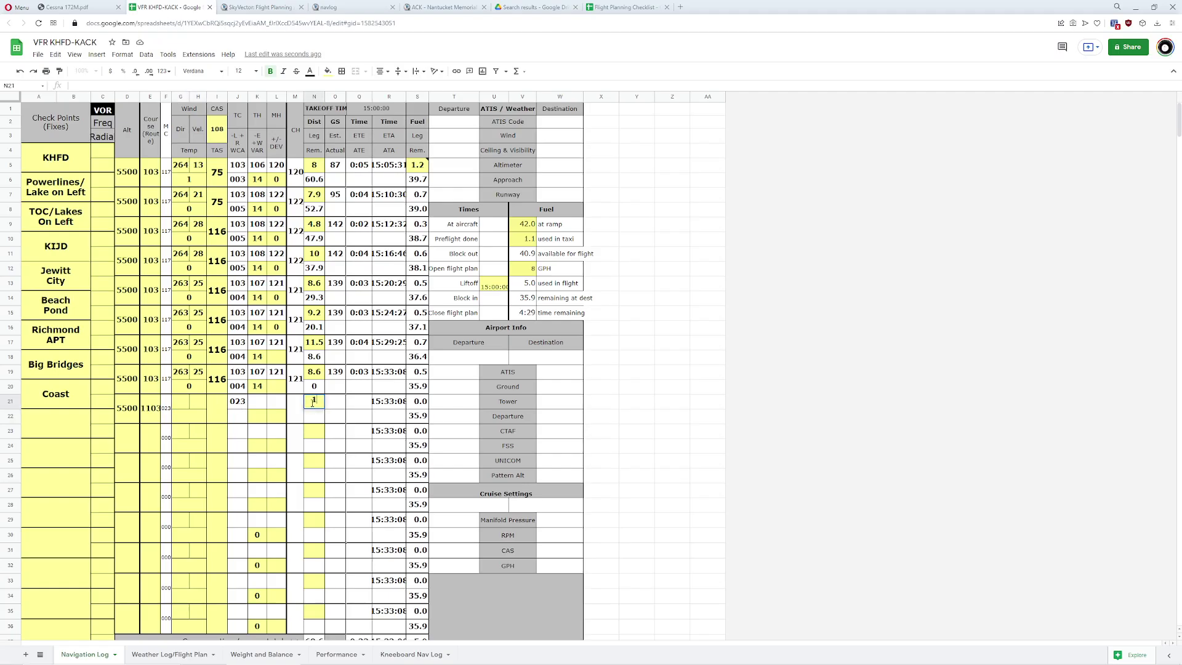
text(10.9)
click(61, 424)
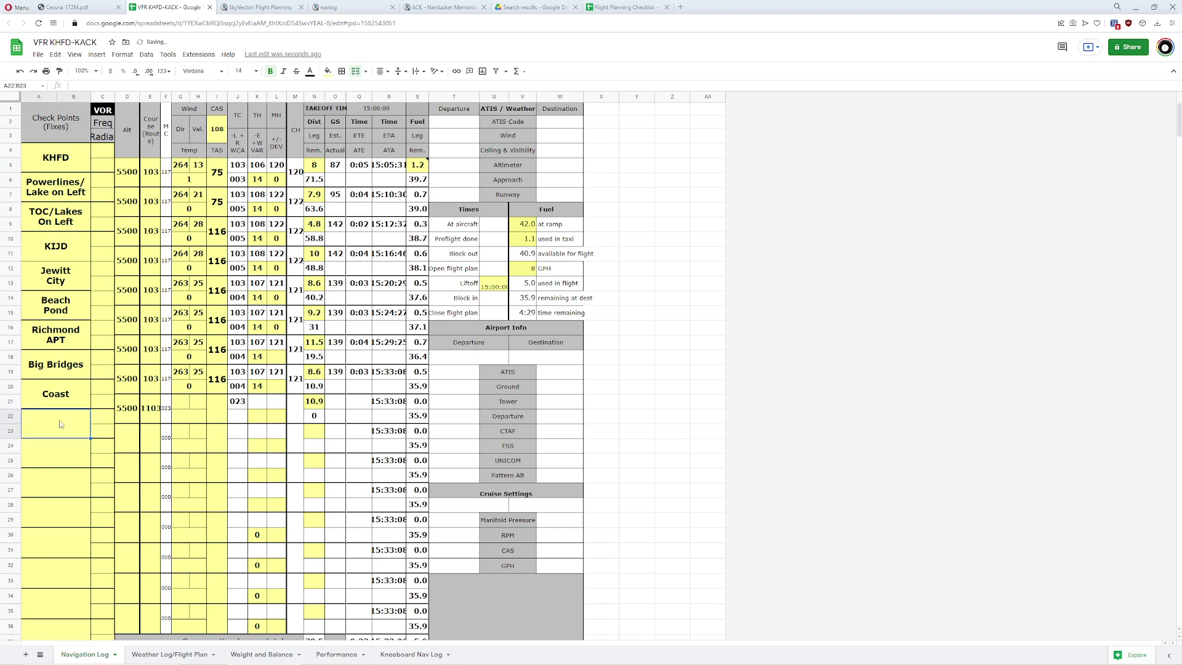
text(Cutthunk Island)
Step: Enter wind 263 at 25, temperature 0, true airspeed 116 and variation 14 for the leg from Coast to Cutthunk Island
click(185, 407)
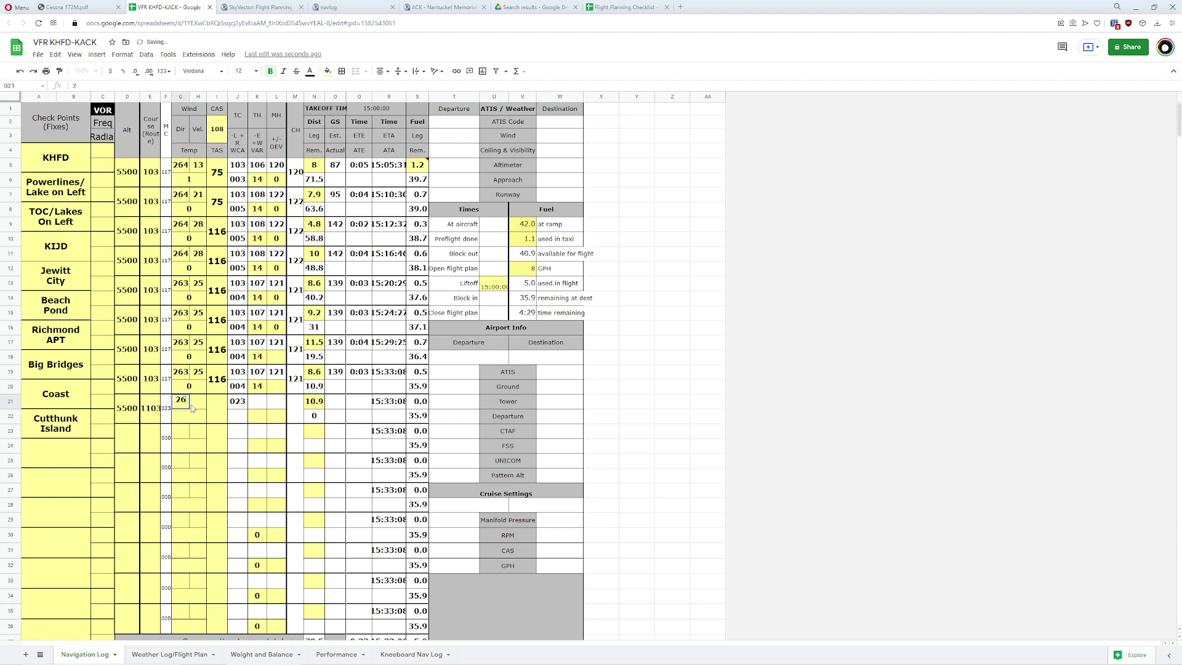
text(263)
key(Tab)
text(25)
key(Return)
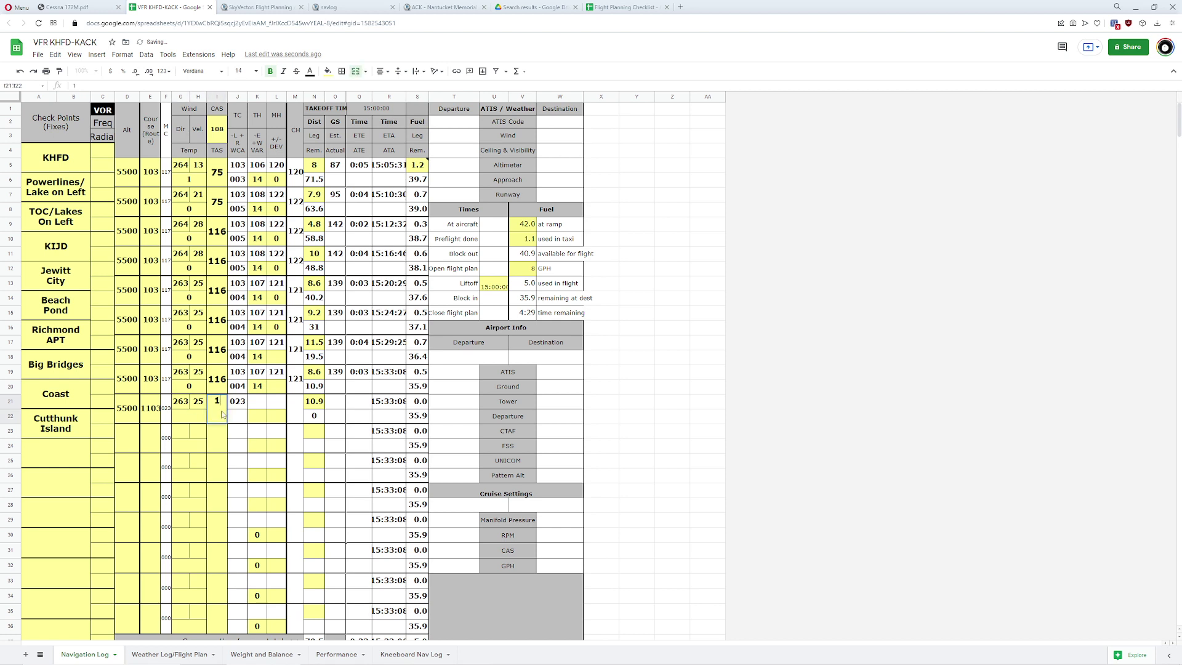
text(0)
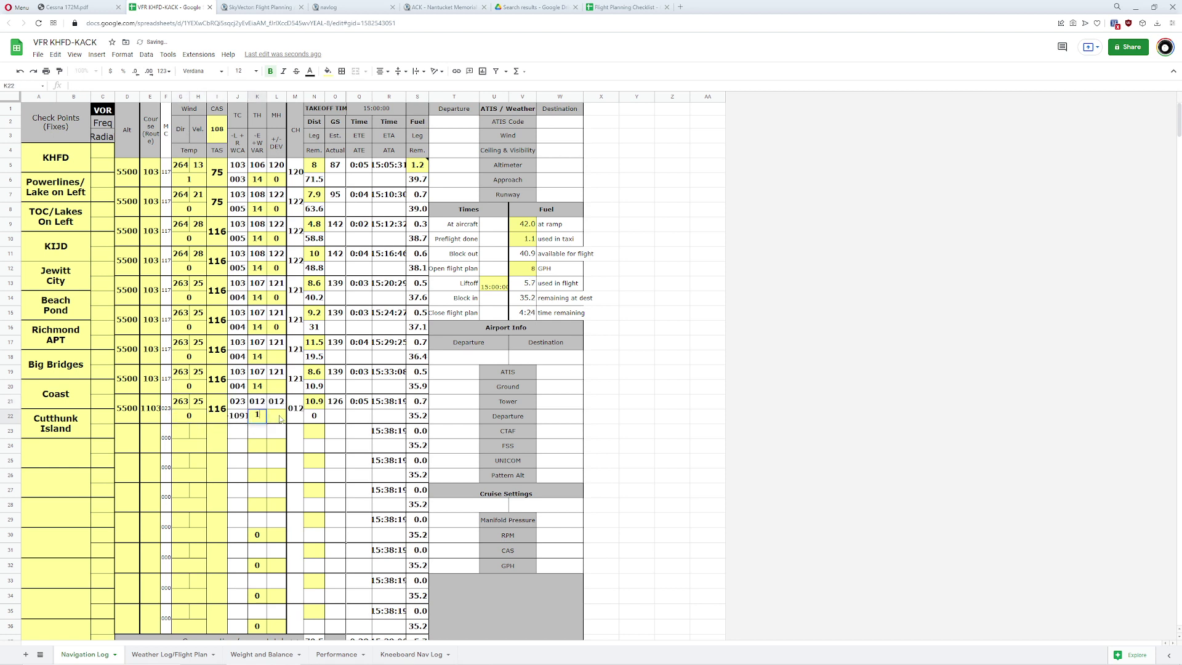
click(313, 416)
Step: In SkyVector, add a GPS route waypoint on the course line just south of the Martha's Vineyard airport
click(68, 459)
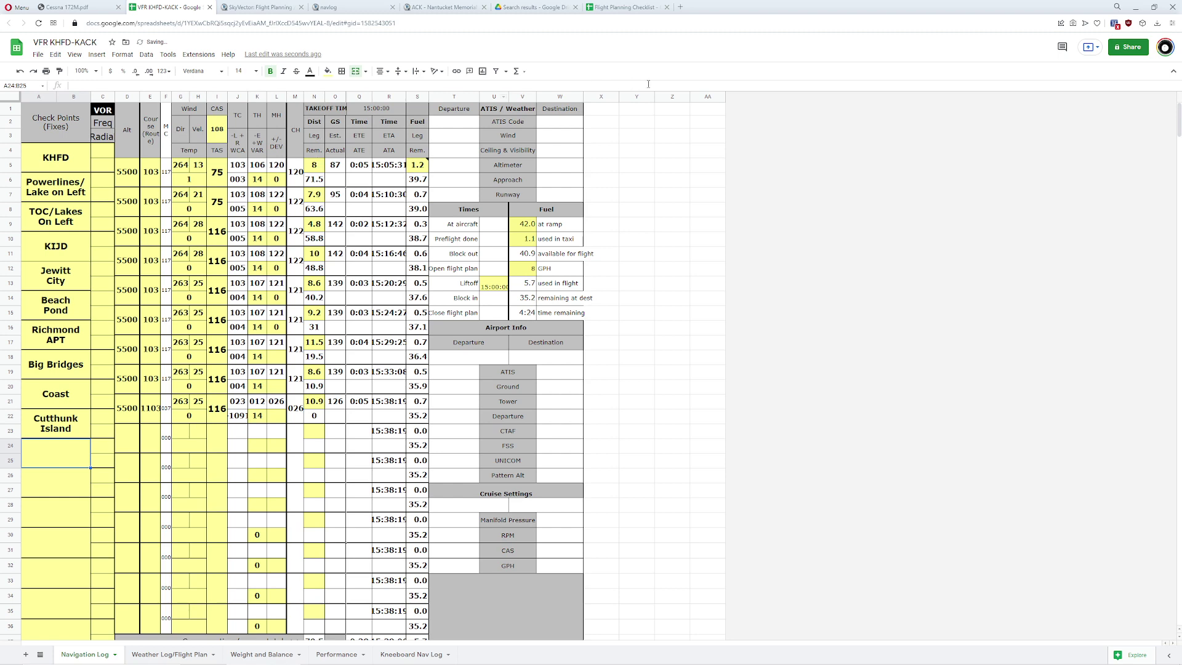
click(255, 8)
scroll(691, 356, up, 1)
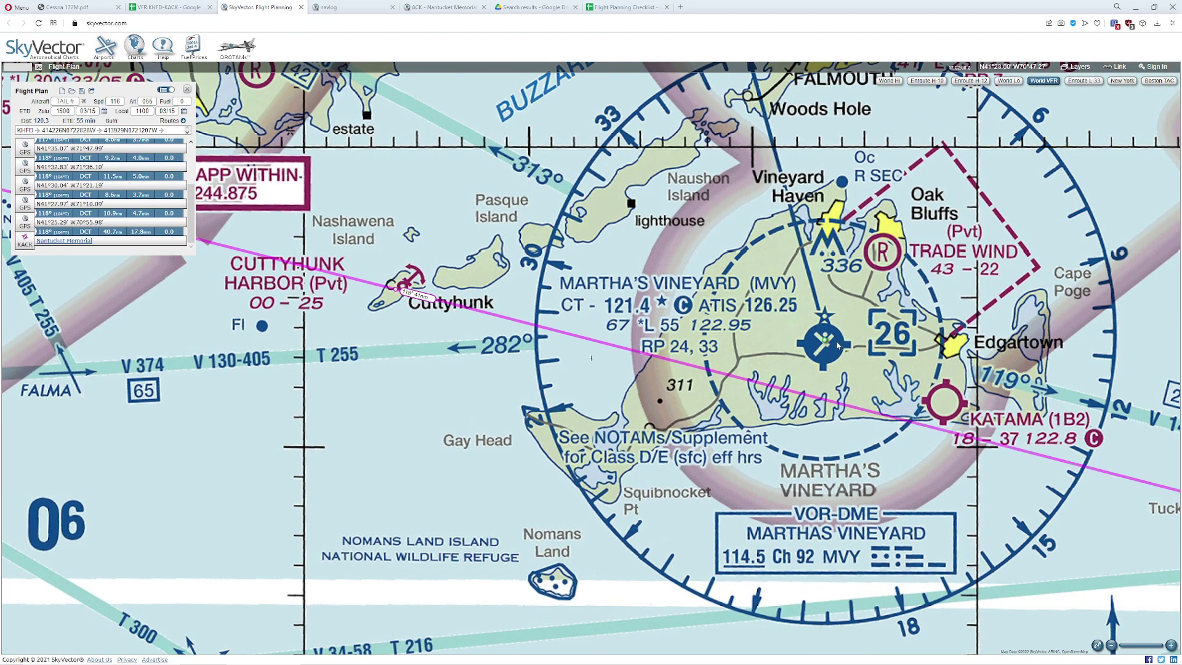
click(813, 397)
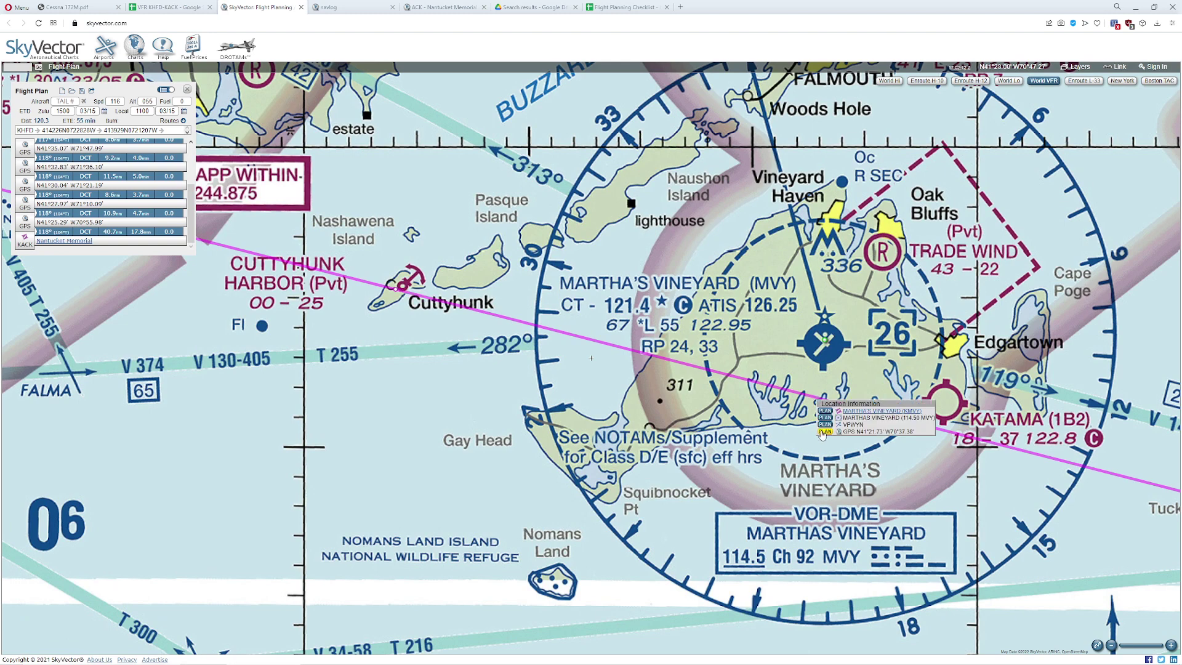
click(824, 431)
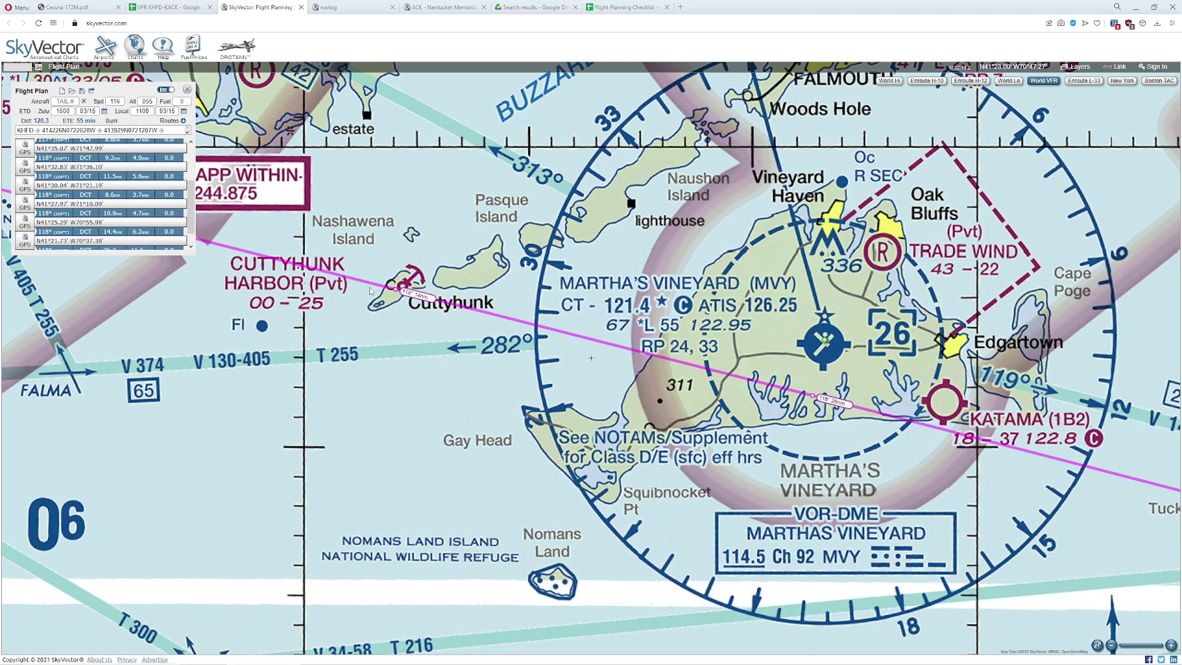
Step: In the navigation log, set the leg after Cutthunk Island to a distance of 14.4 and enter KMVY as the next checkpoint
scroll(88, 225, down, 1)
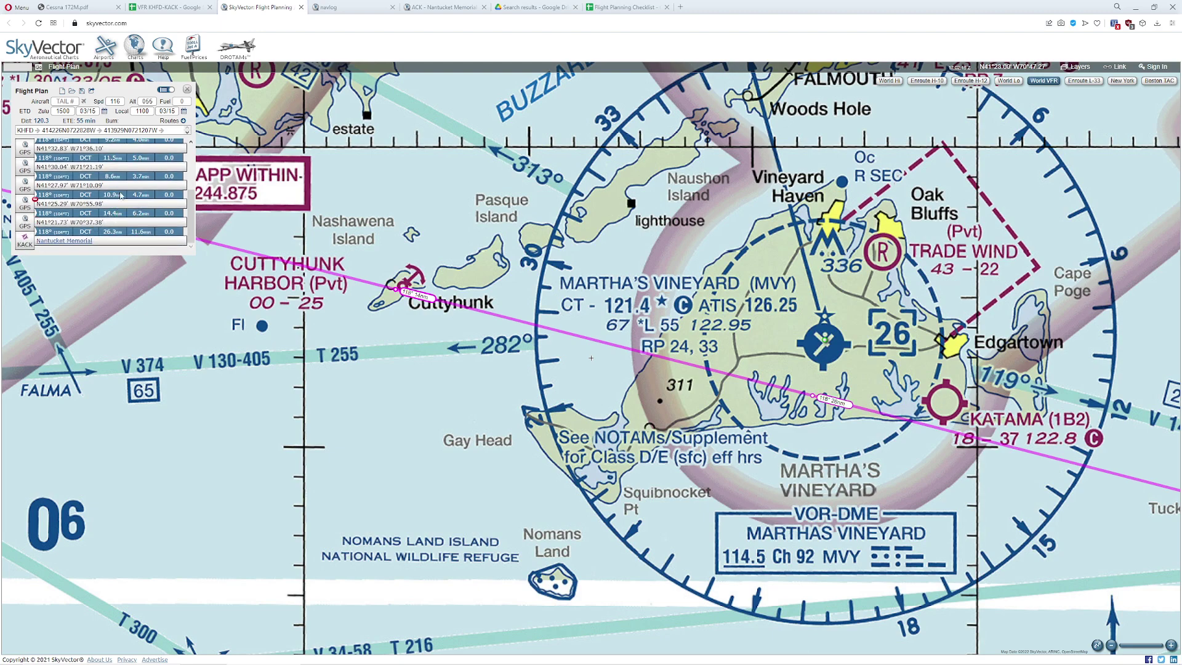
key(ctrl+shift+Tab)
click(313, 430)
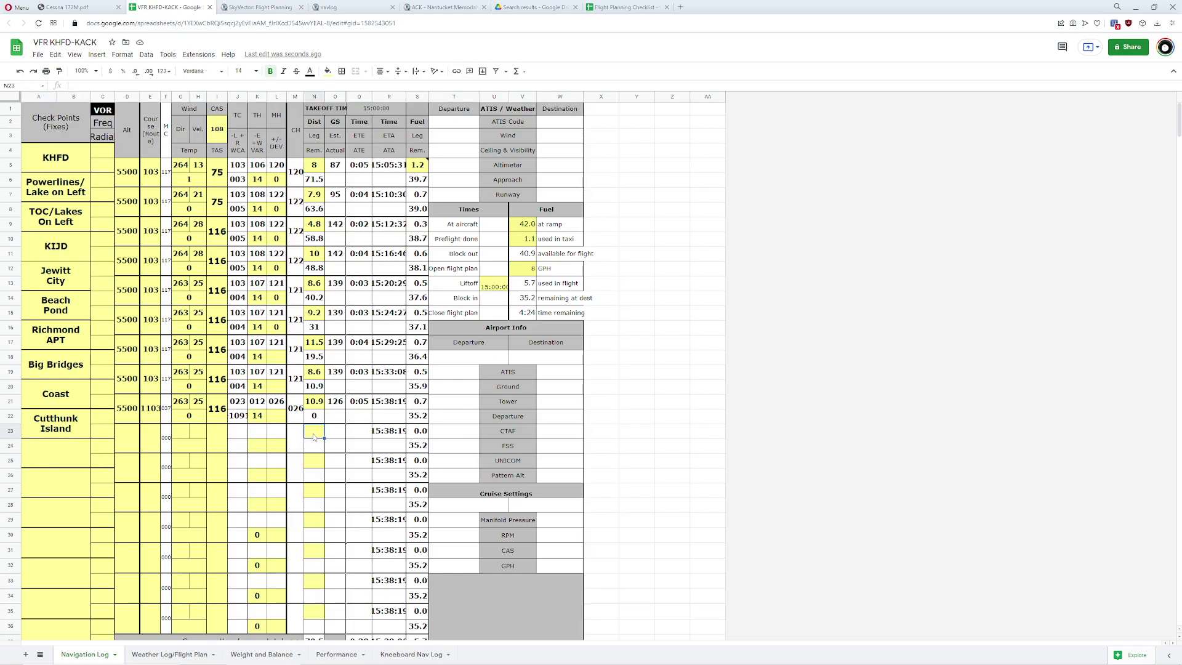
text(14.4)
click(61, 452)
text(KMVY)
Step: Enter altitude 5500 and course 103 for the leg into KMVY, and correct the preceding leg's course to 103
key(Tab)
key(Tab)
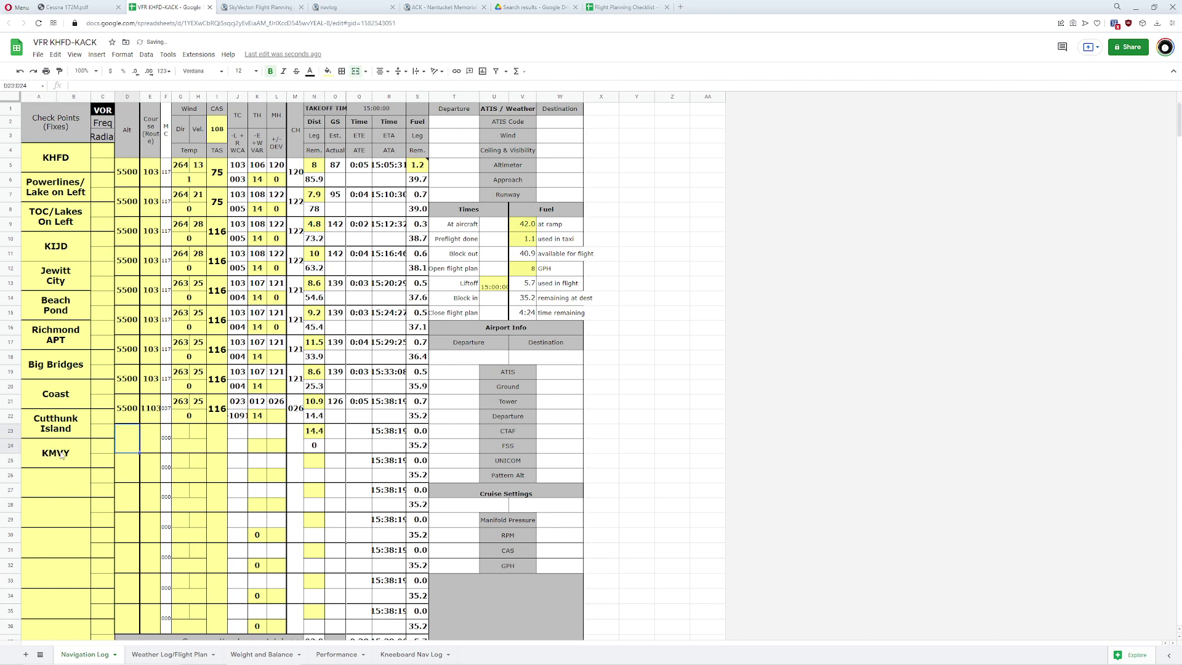
text(5500)
key(Tab)
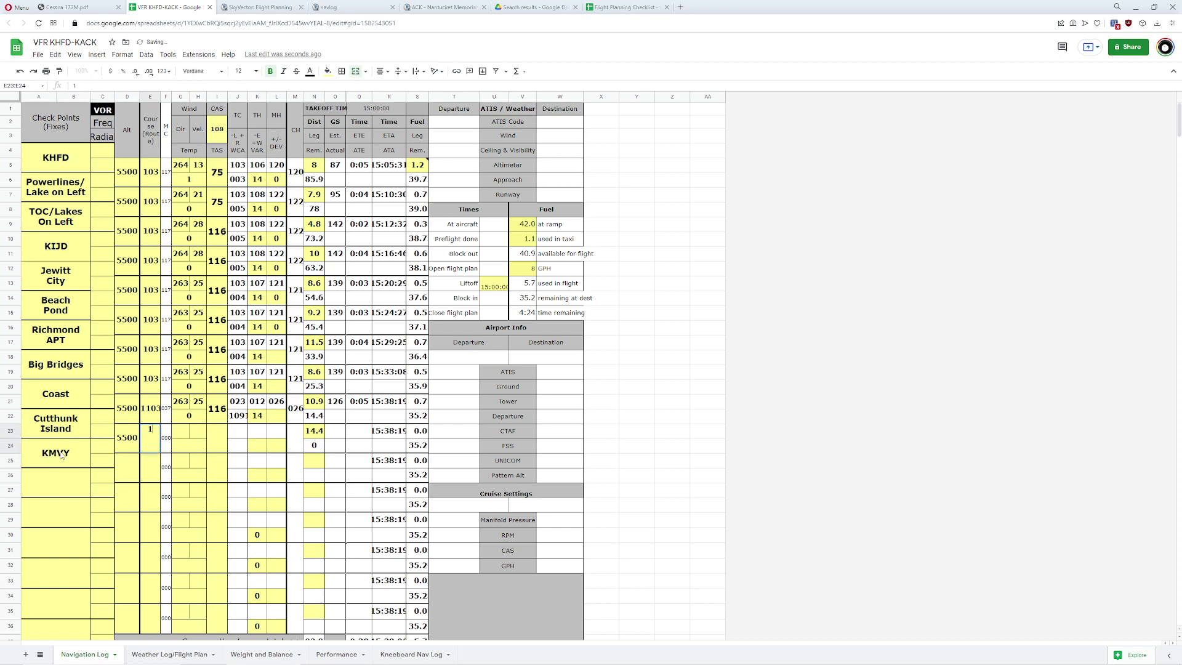
text(103)
key(Up)
text(103)
key(Return)
key(Tab)
key(Tab)
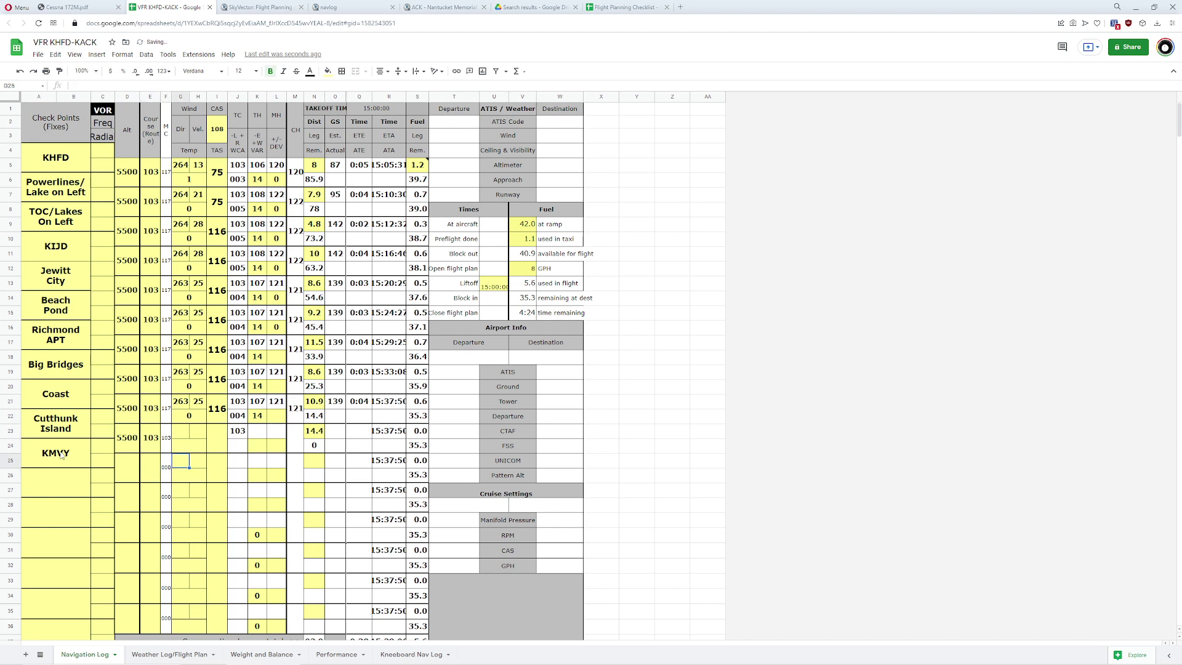
Step: Enter wind 263 at 25, temperature 0, true airspeed 116 and variation 14 for the leg into KMVY
text(263)
key(Tab)
text(25)
key(Return)
text(0)
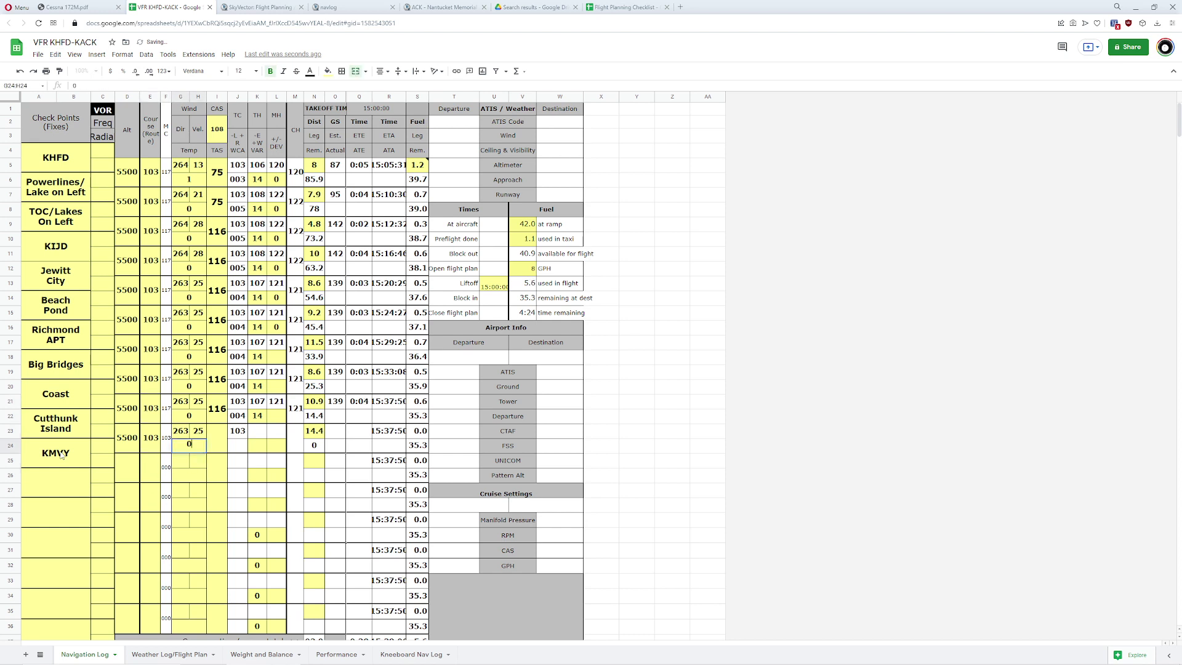
key(Tab)
key(Tab)
key(Tab)
text(14)
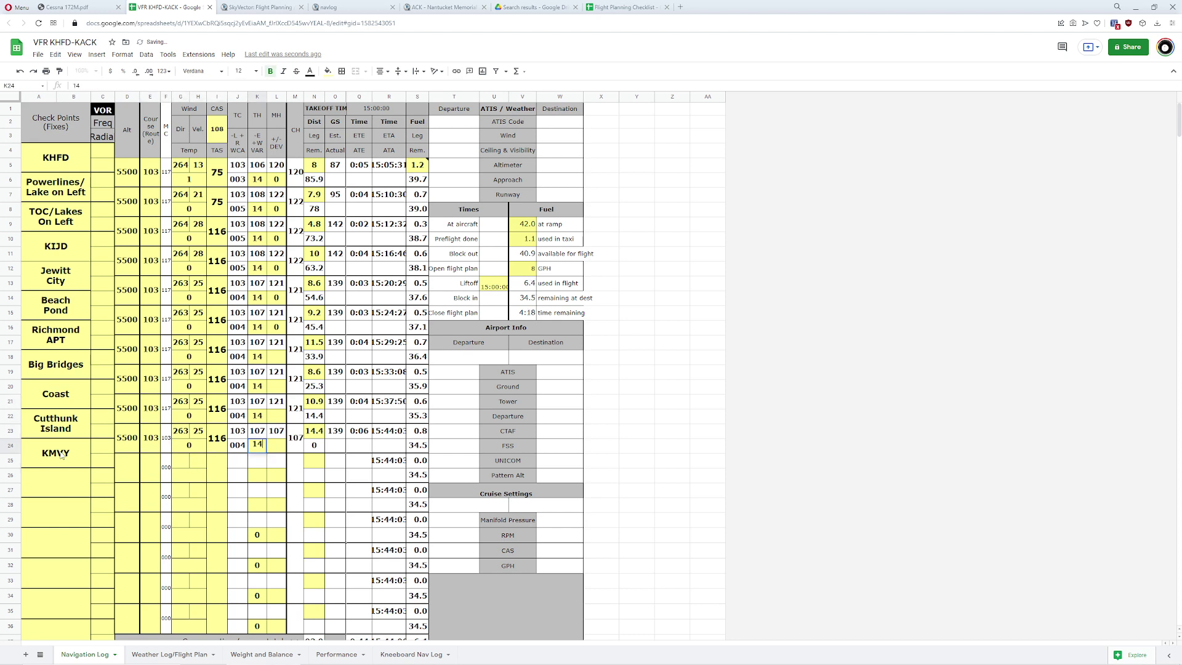
key(Tab)
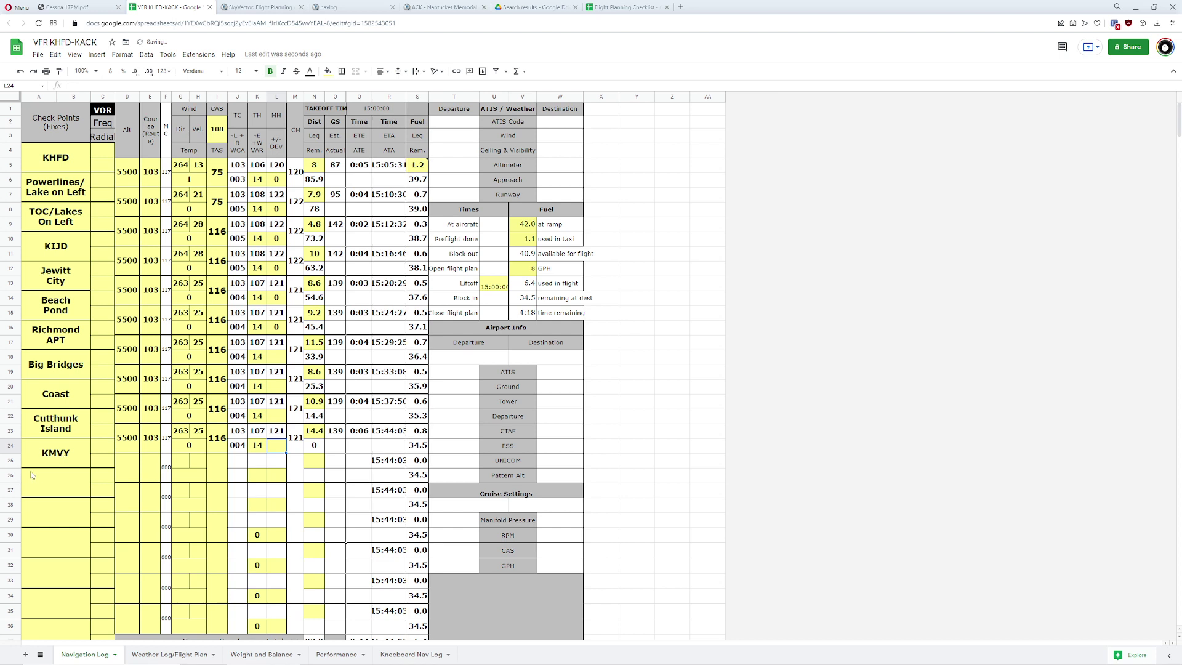
Step: In SkyVector, add a GPS route waypoint on the course line just west of Tuckernuck Island
click(71, 470)
click(259, 6)
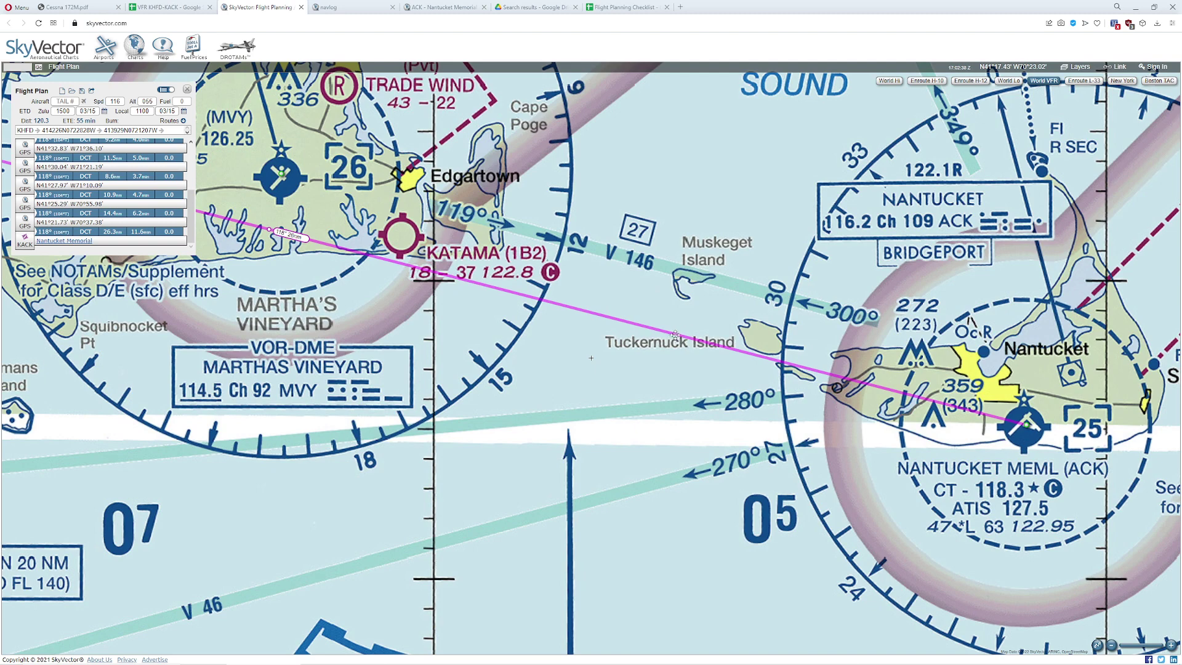
click(675, 335)
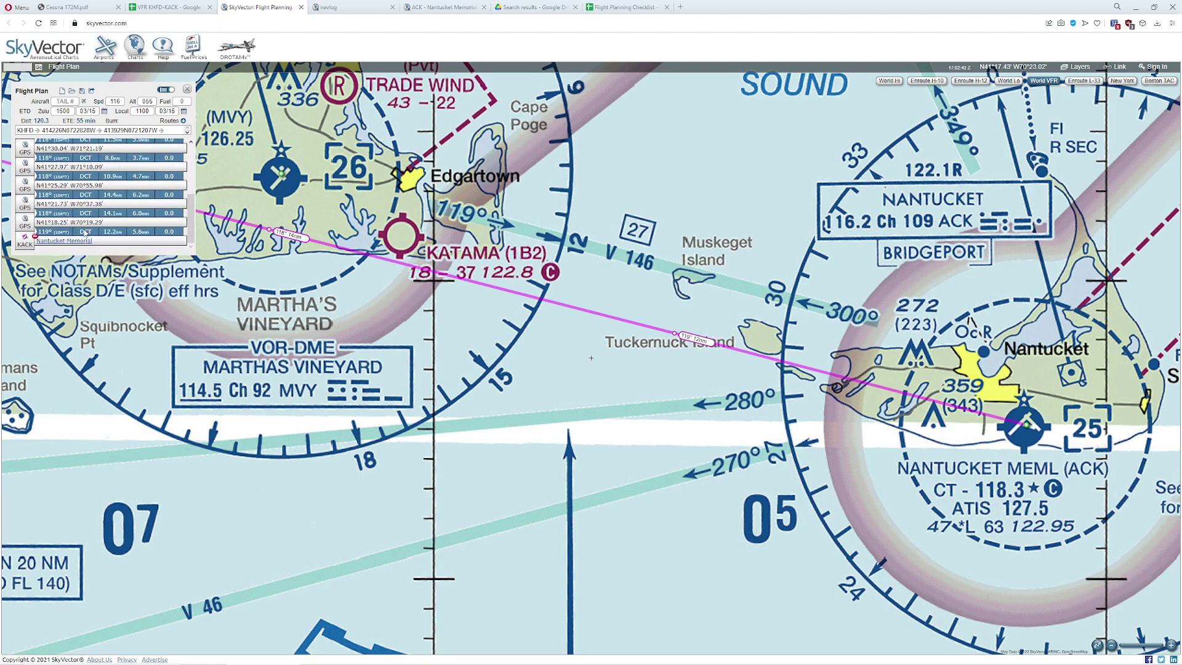
Step: In the navigation log, enter distance 12.2, altitude 550 and course 103 for the leg after KMVY
click(165, 6)
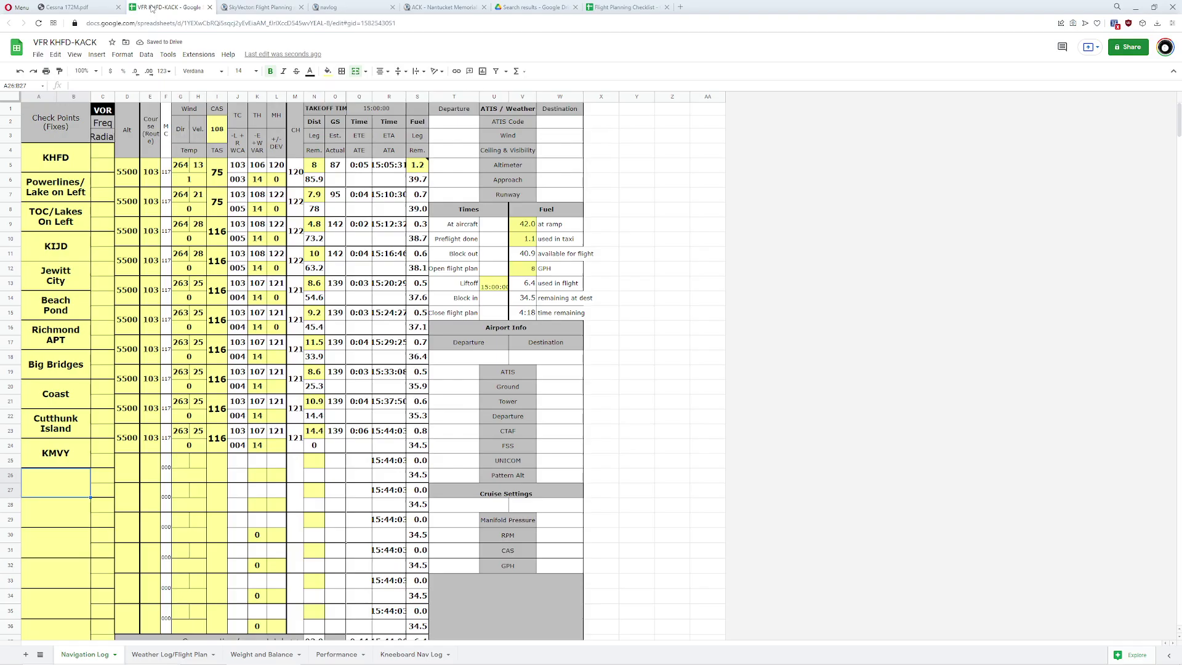
click(314, 460)
text(12.2)
key(Return)
click(130, 467)
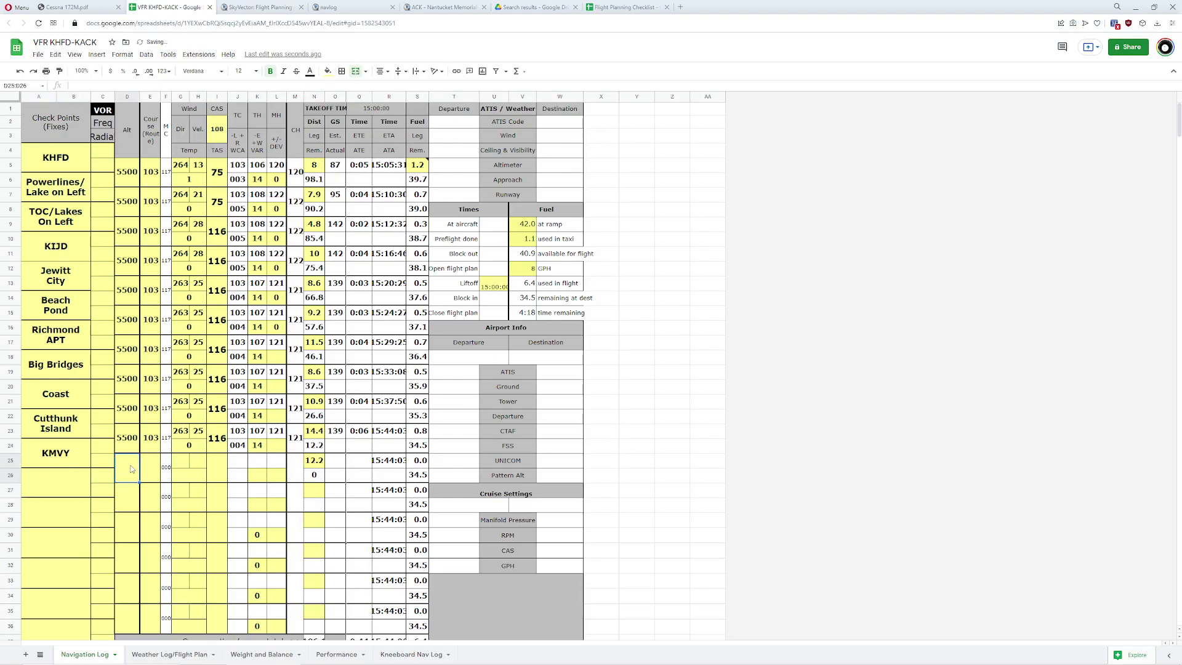
text(5500)
key(Tab)
text(103)
key(Tab)
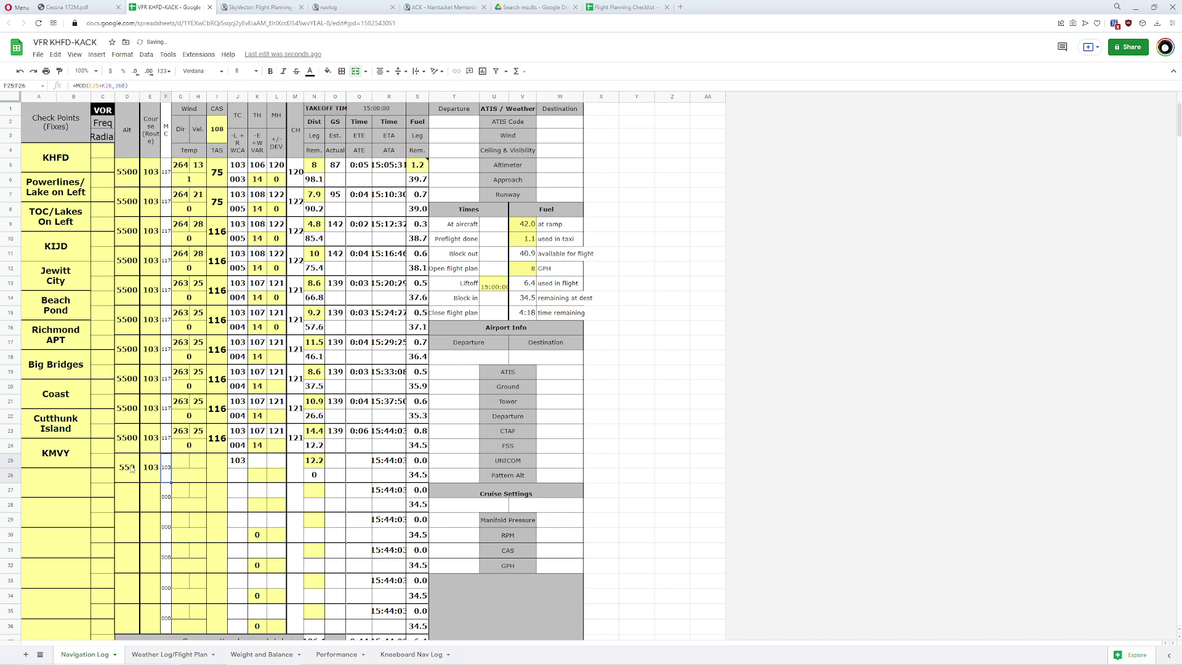
Step: Enter wind 263 at 25, true airspeed 116 and variation 14 for the leg after KMVY
key(Tab)
text(263)
key(Tab)
text(25)
key(Tab)
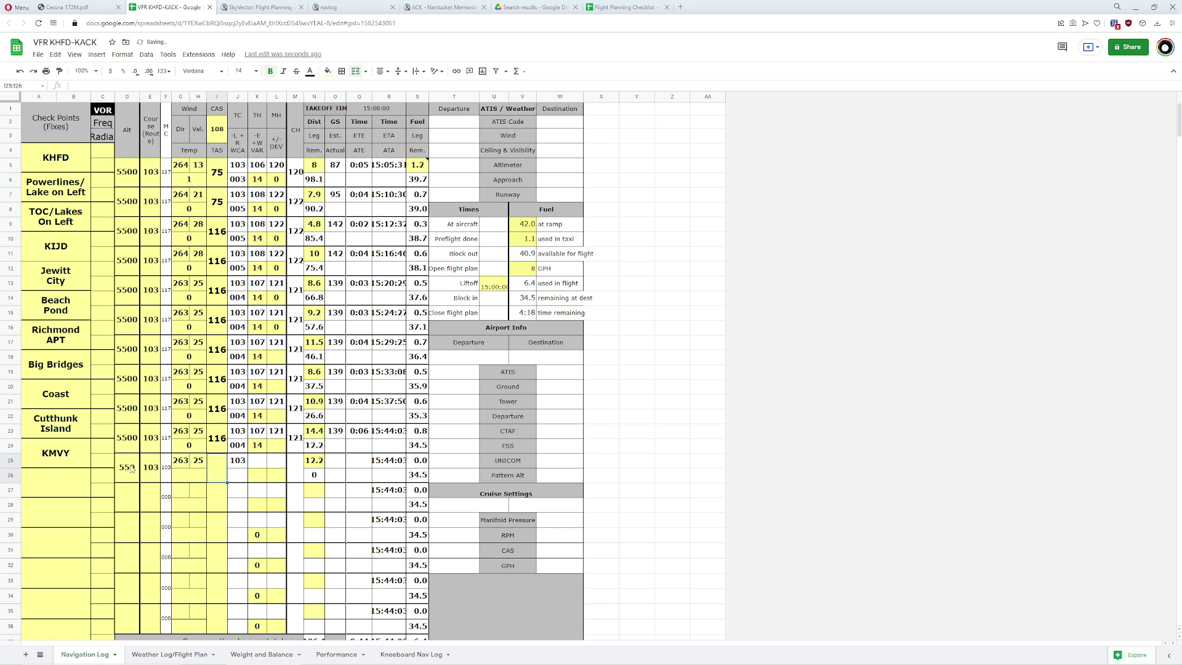
text(116)
key(Down)
key(Tab)
key(Tab)
key(Up)
Step: Enter Island on Left as the checkpoint directly below KMVY
key(Left)
key(Left)
key(Left)
key(Left)
key(Left)
key(Left)
key(Left)
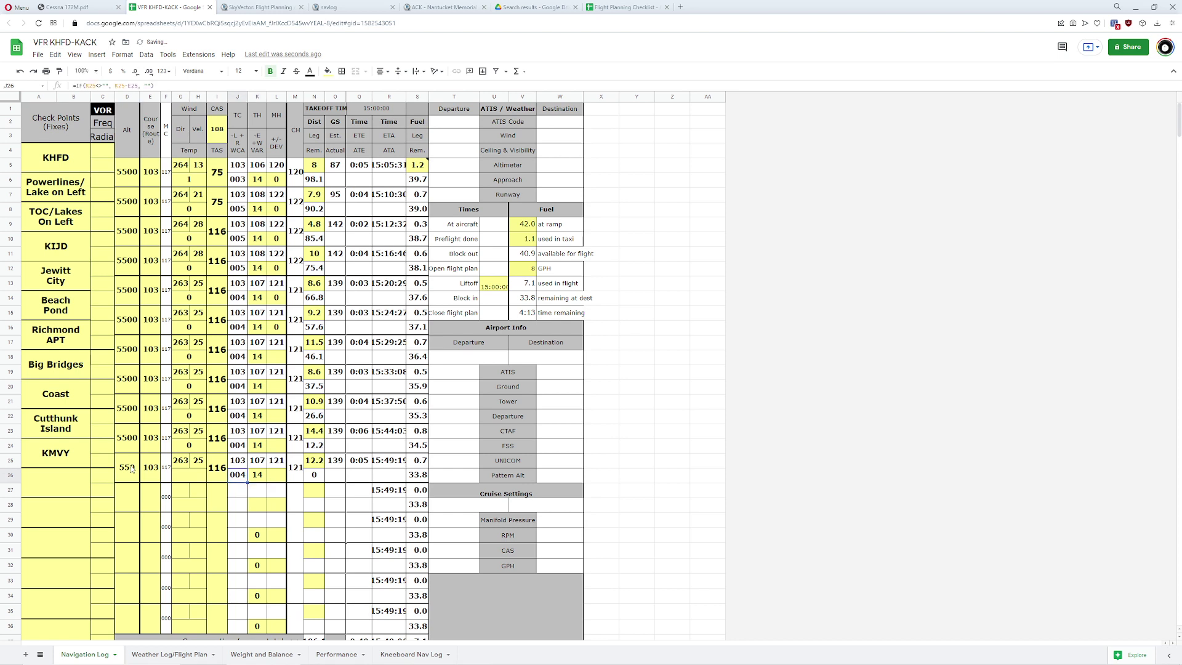
key(Left)
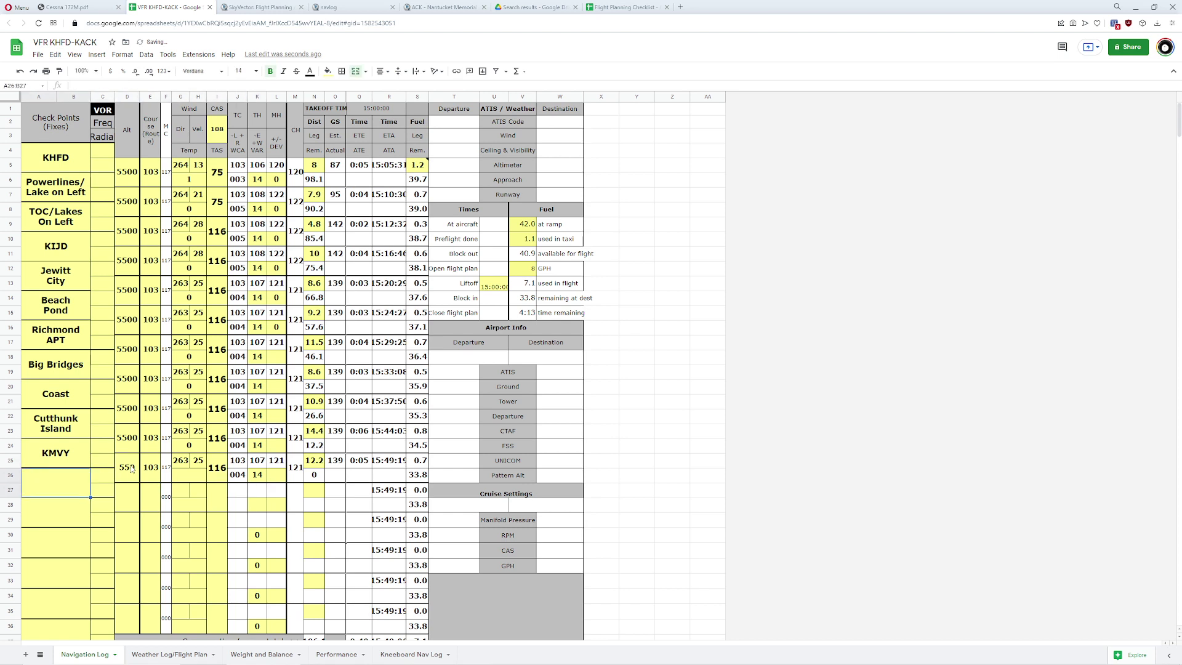
text(Island on )
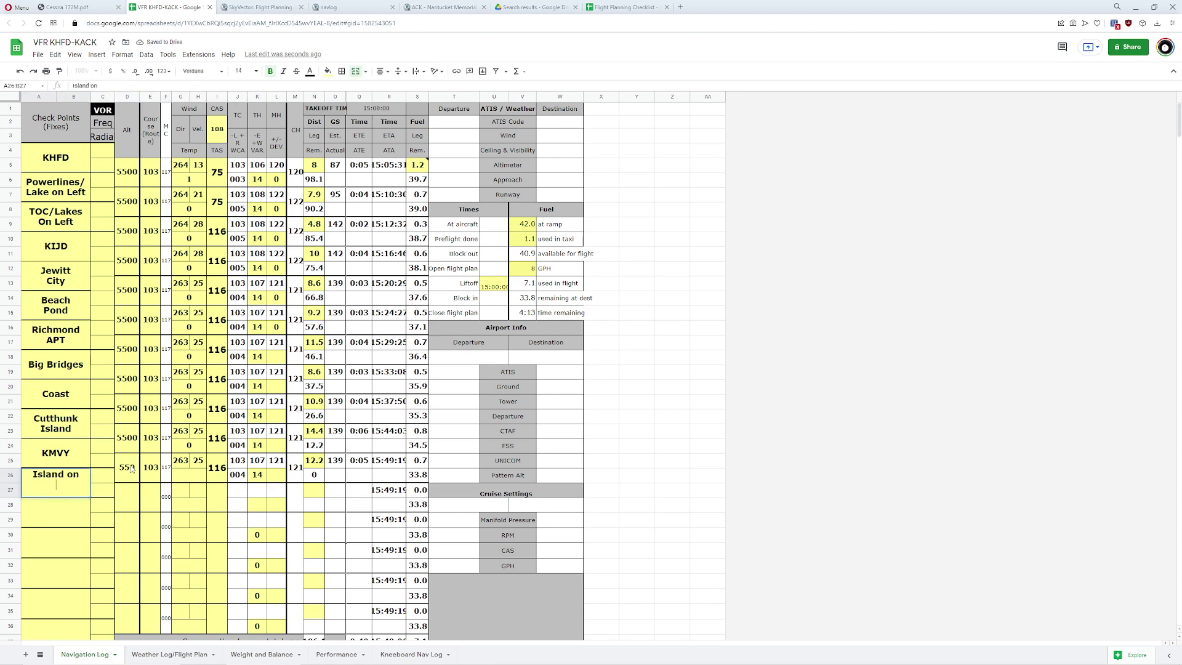
text(Left)
key(Return)
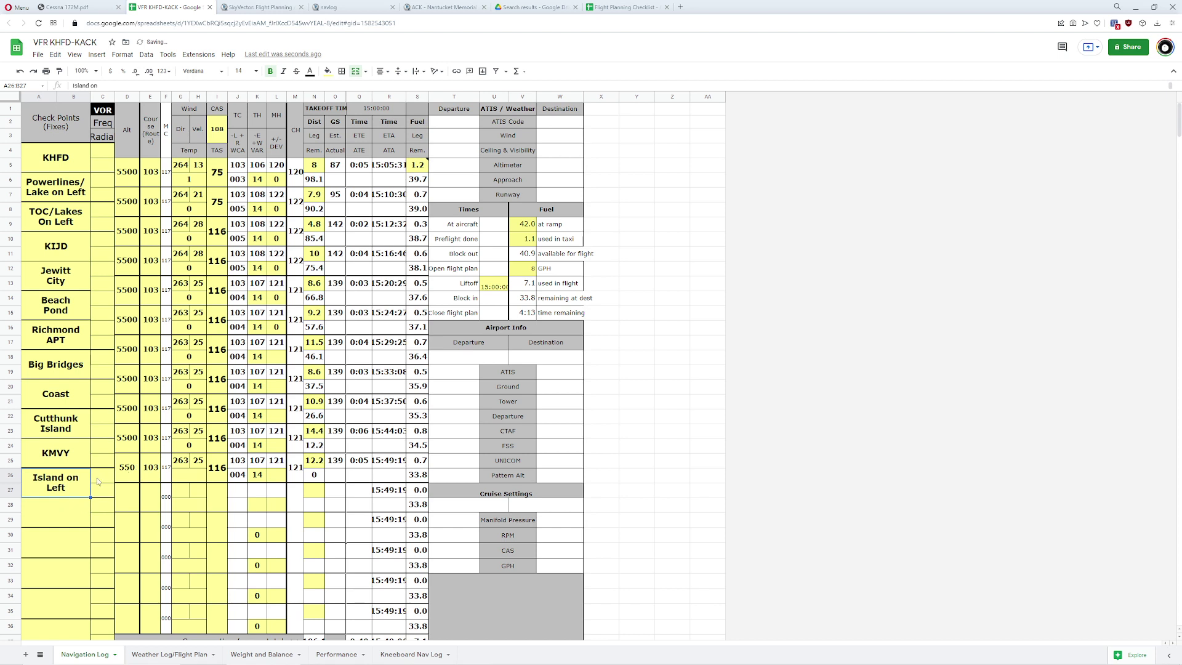
Step: Correct the altitude of the leg after KMVY to 5500, and enter KACK as the checkpoint below Island on Left
click(127, 469)
text(55000)
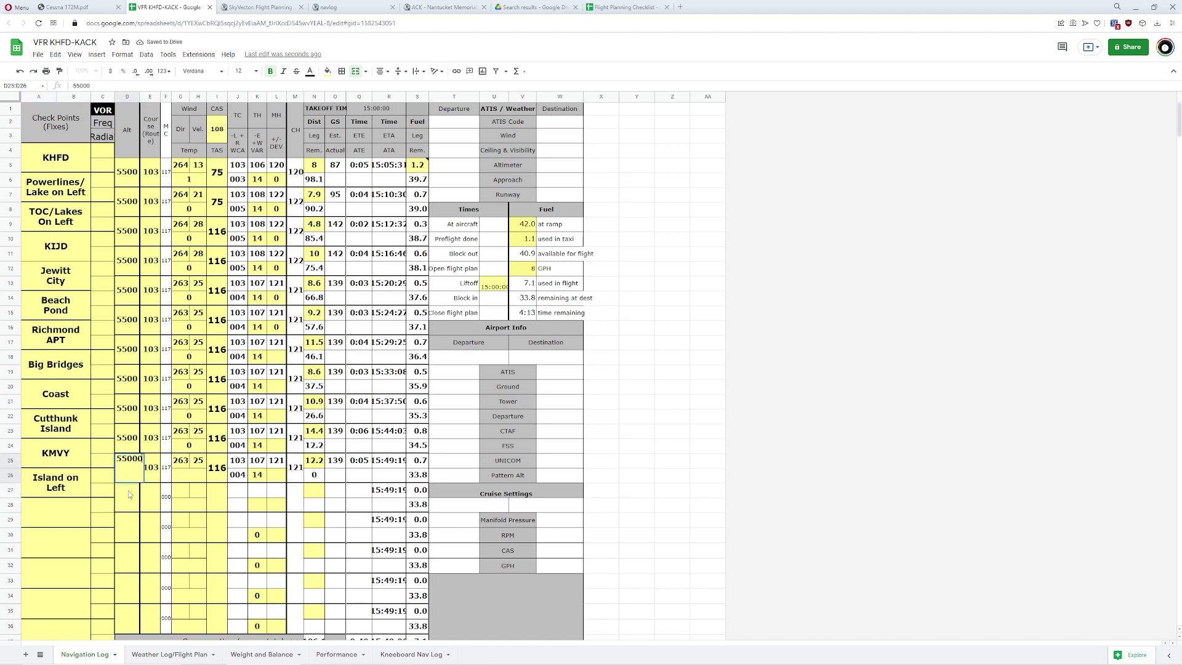
click(40, 524)
text(KAC)
key(Up)
text(K)
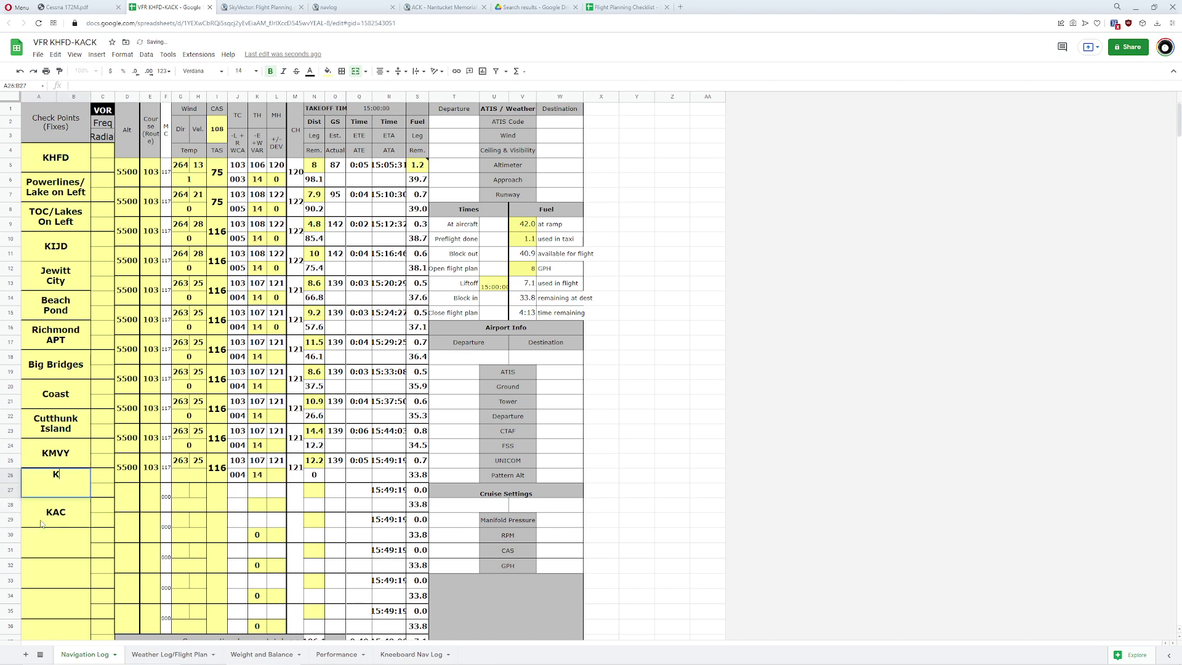
key(Escape)
key(Down)
text(KACK)
key(Tab)
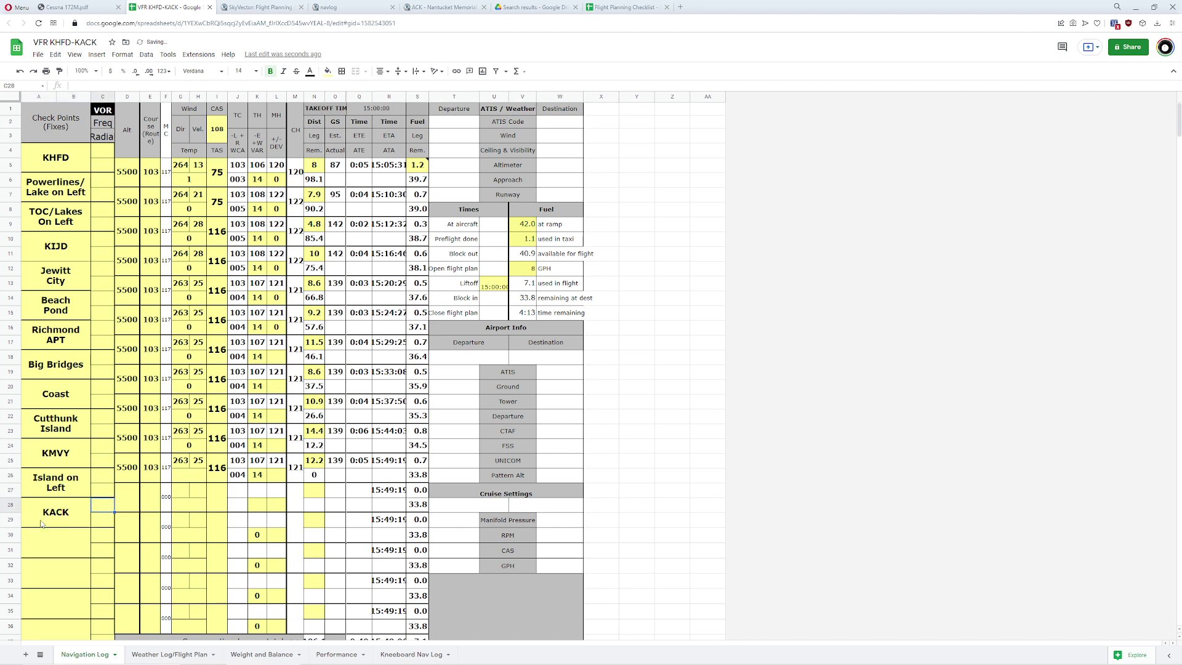
Step: Enter altitude 5500 and course 103 for the final leg into KACK
key(Tab)
text(5500)
key(Tab)
text(103)
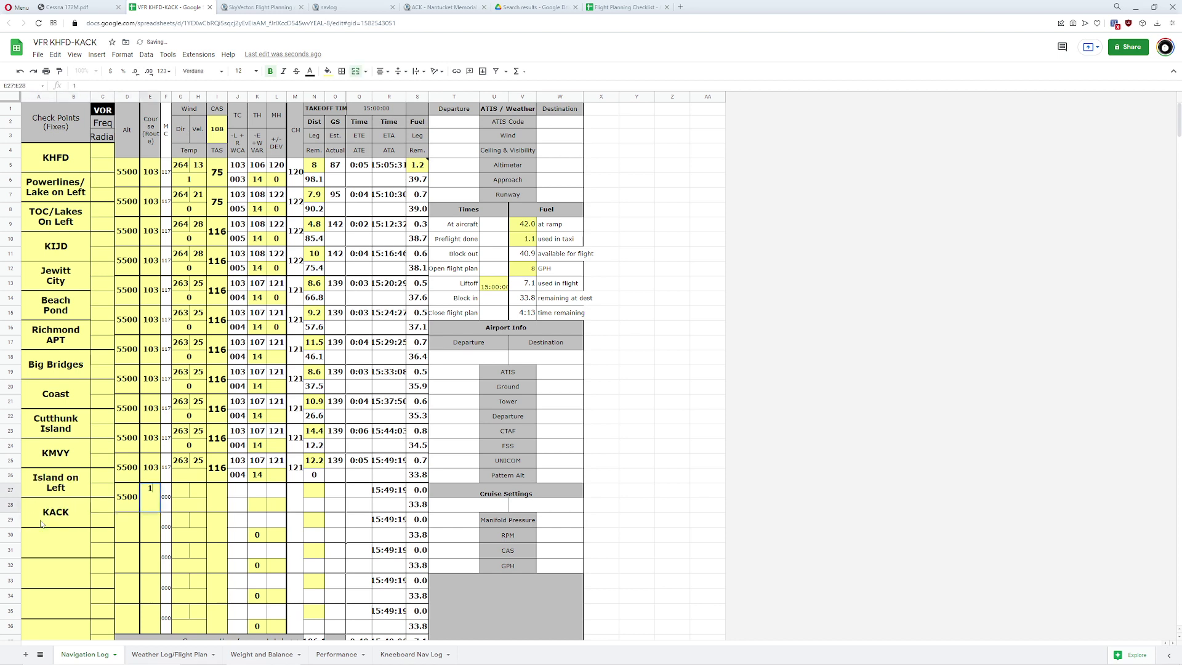
key(Tab)
key(Tab)
Step: Enter wind 263 at 25 and true airspeed 116 for the final leg into KACK
text(263)
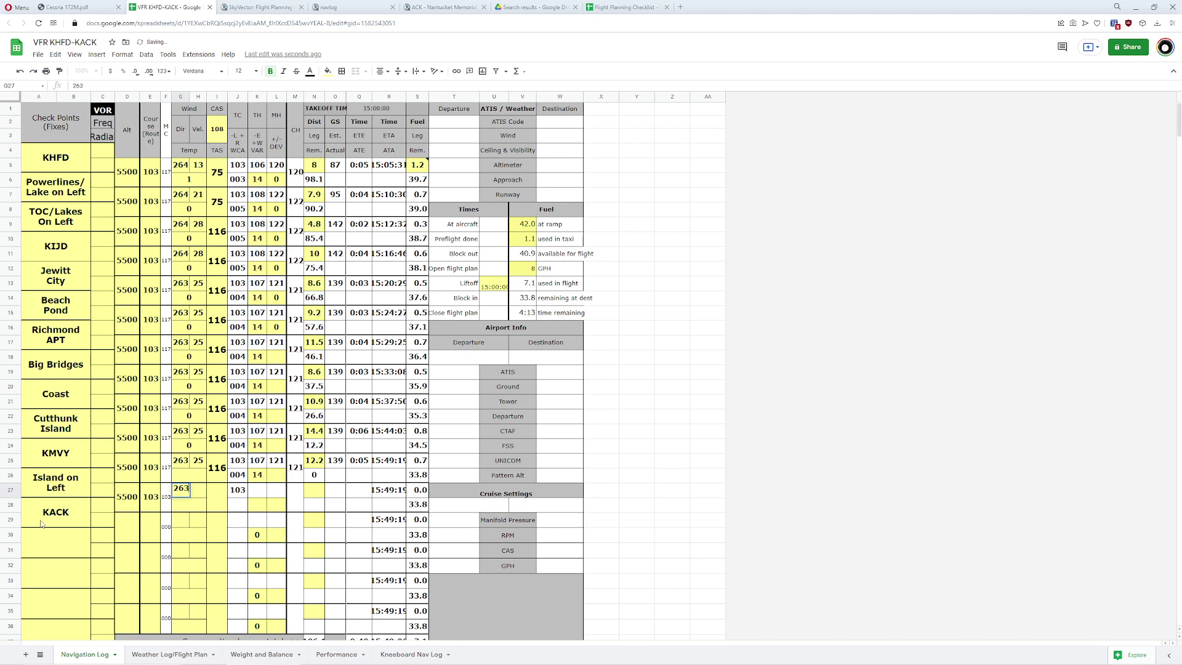
key(Tab)
text(25)
key(Tab)
text(116)
key(Return)
Step: Enter temperature 0 and variation 14 for the final leg into KACK
key(Left)
key(Up)
key(Up)
key(Up)
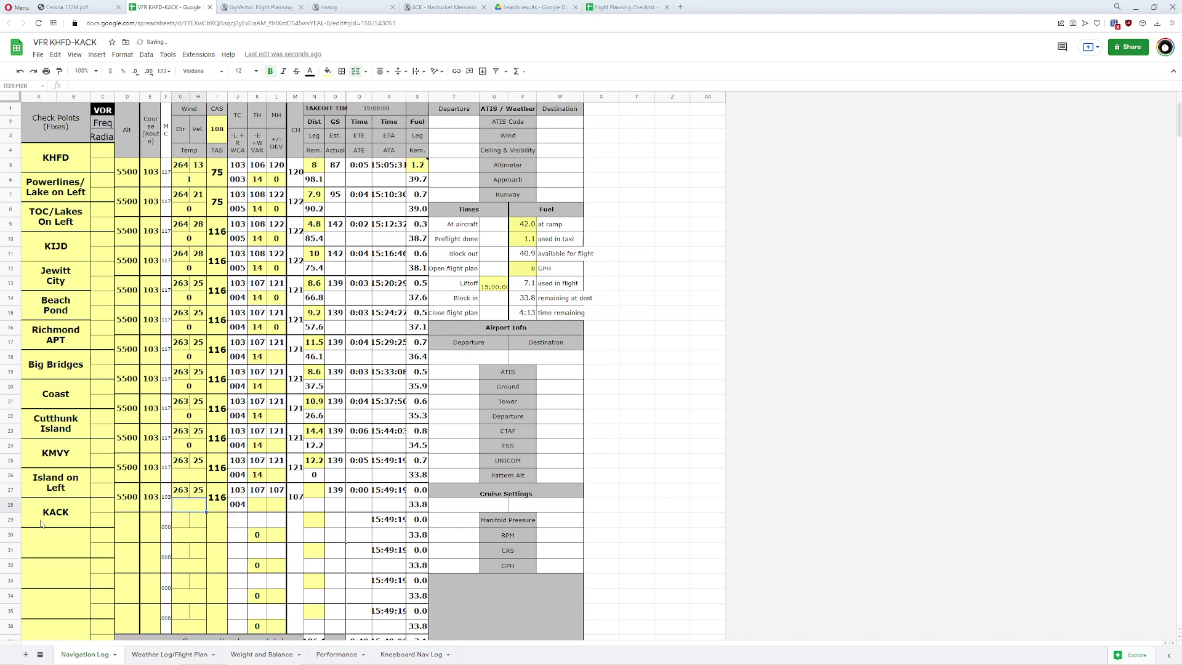
key(Down)
key(Down)
text(0)
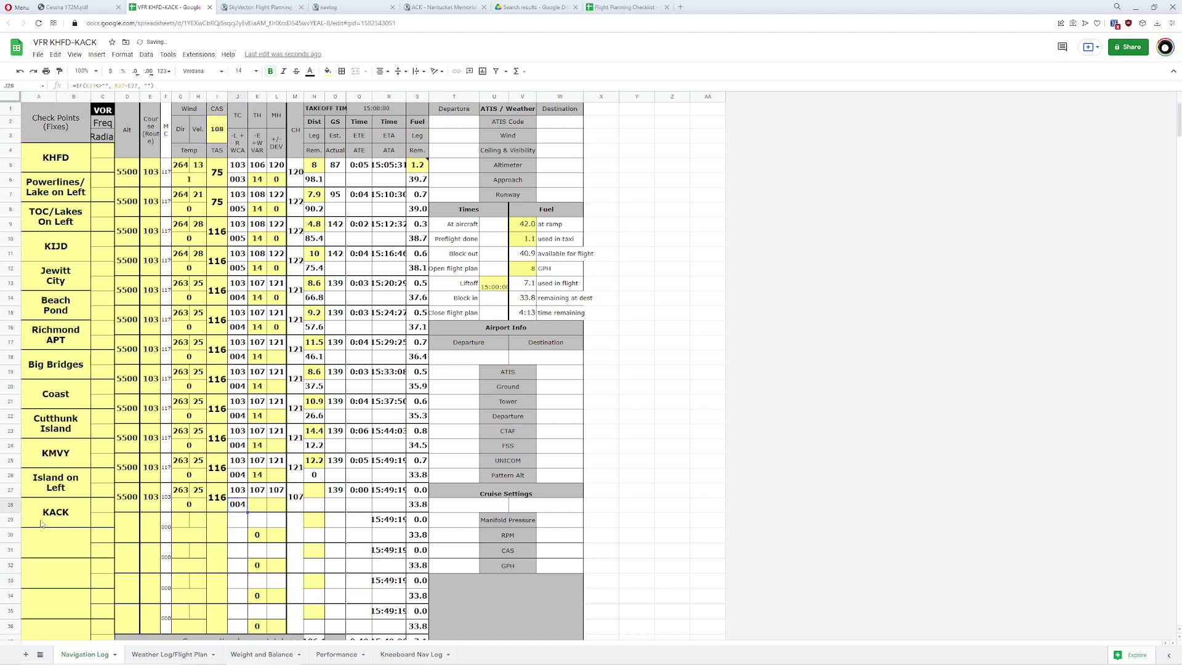
key(Tab)
Step: Check the last route leg in SkyVector and enter 12.2 as the distance of the final leg into KACK in the navigation log
key(Right)
key(Right)
key(Right)
key(Right)
key(Right)
key(Up)
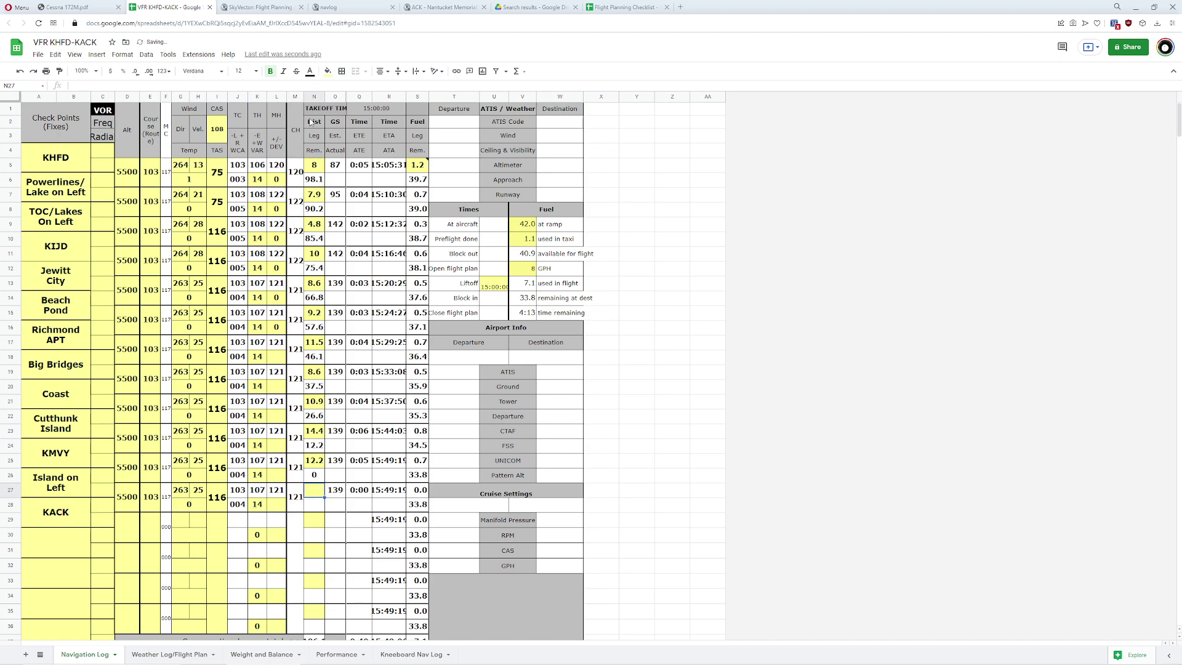
click(258, 6)
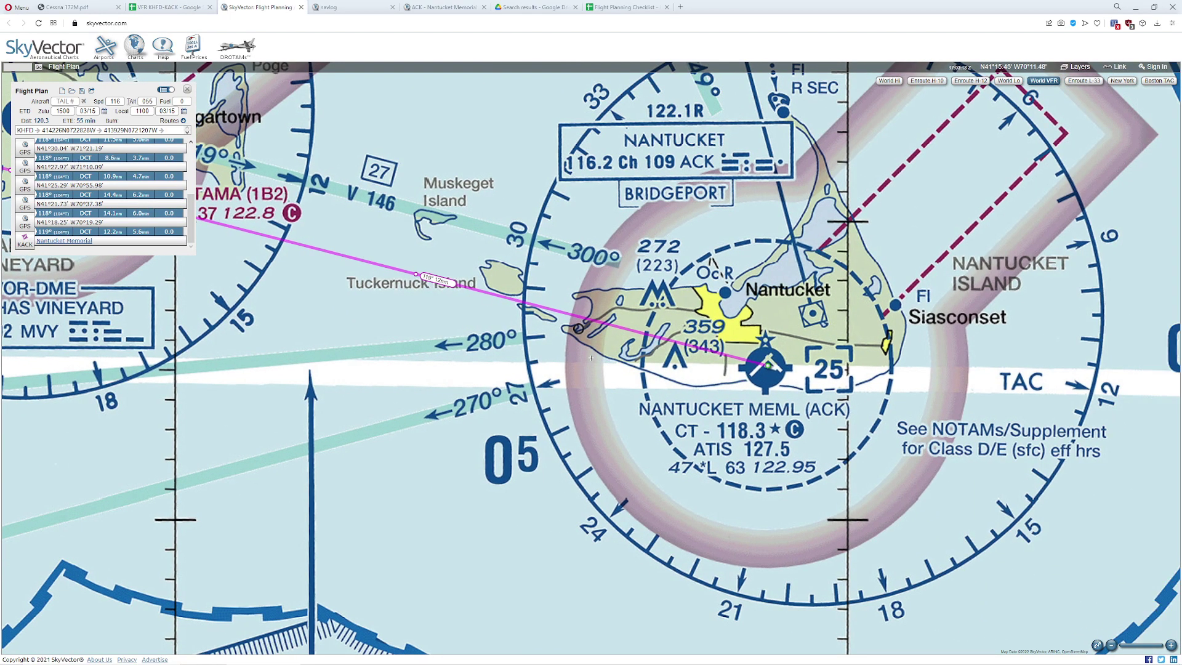
click(179, 7)
text(12.2)
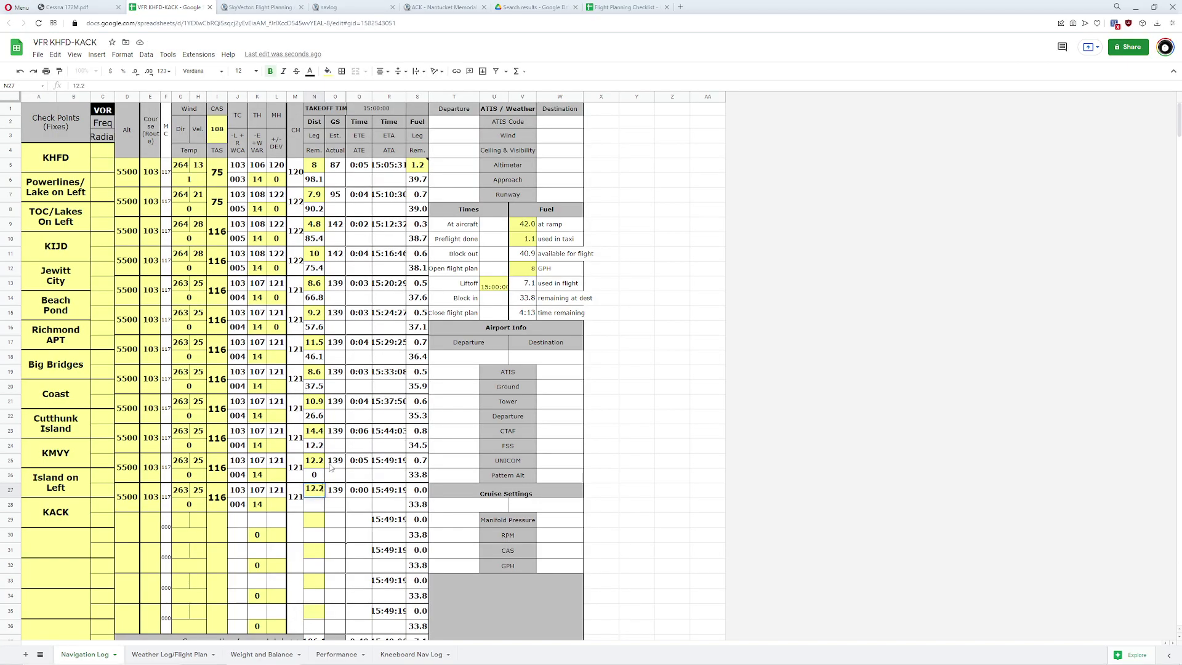
Step: Check the last two route legs in SkyVector and set the distance of the leg from KMVY to Island on Left to 14.1
key(Return)
click(72, 9)
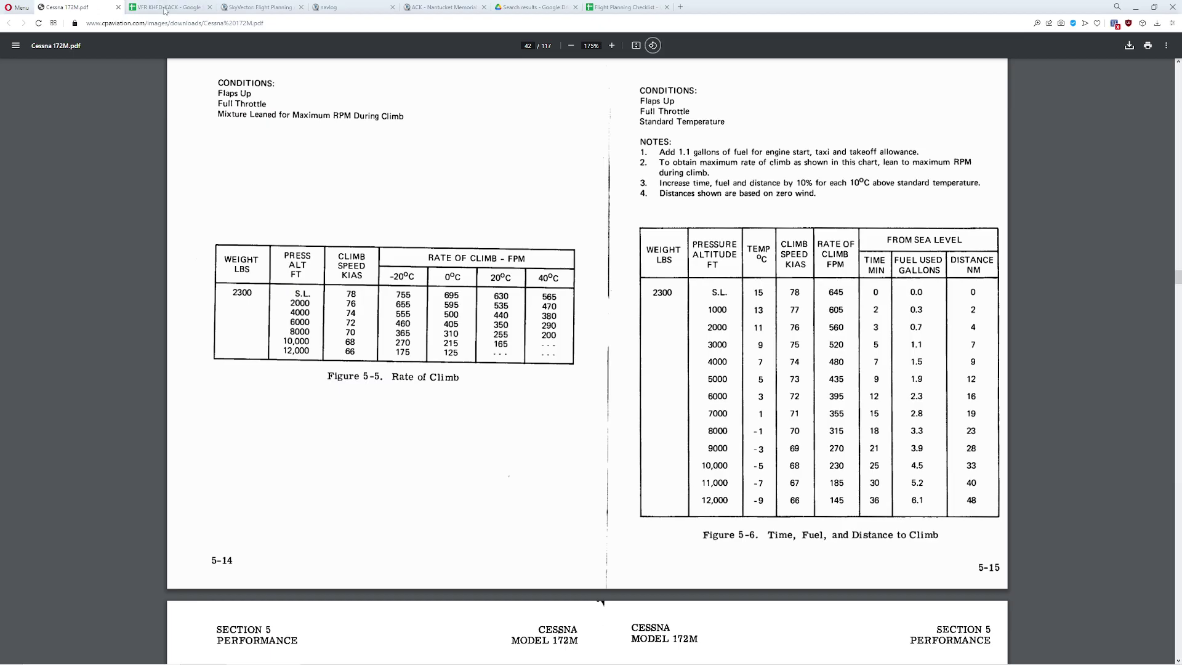
click(245, 9)
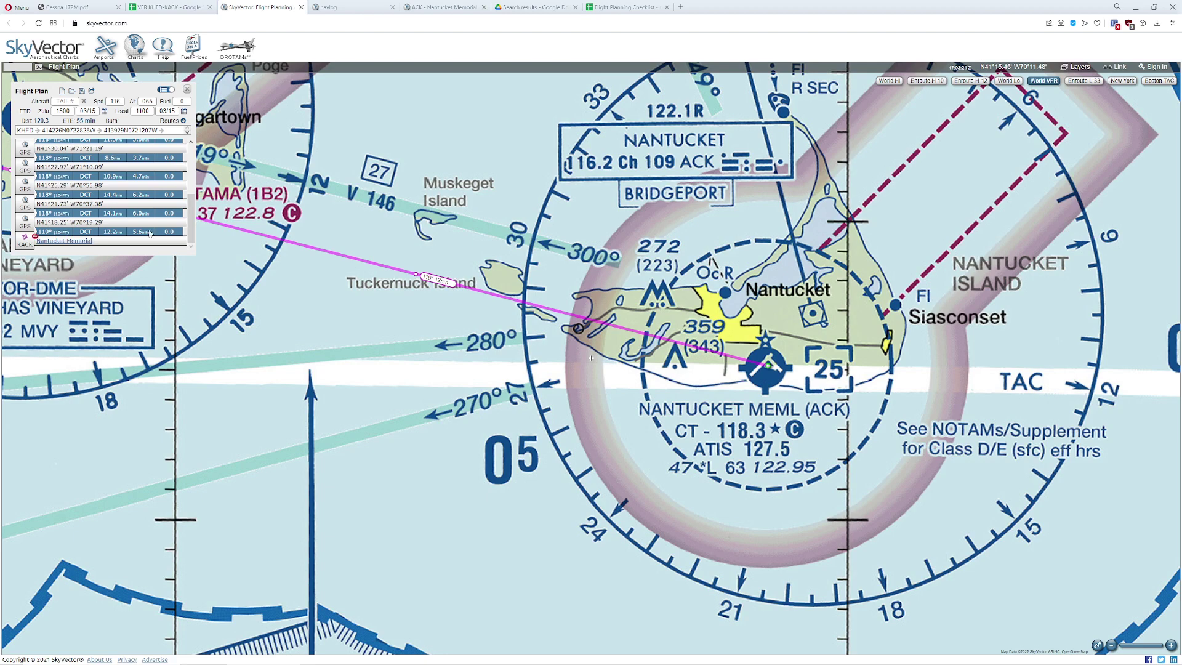
click(32, 219)
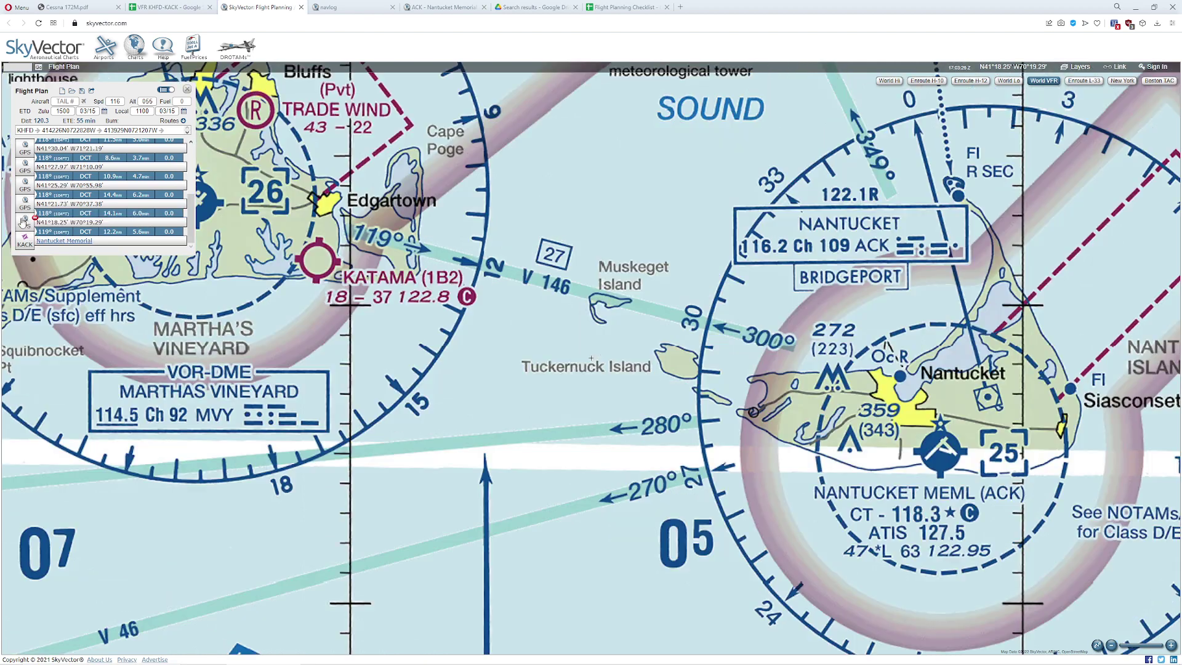
click(26, 239)
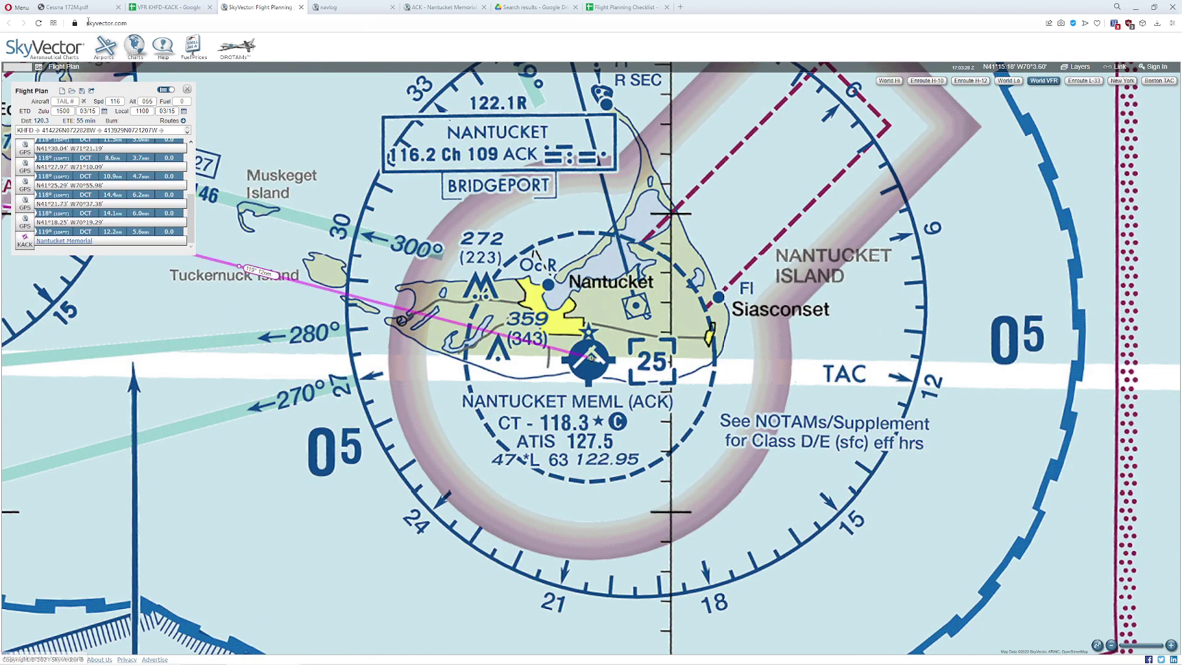
click(67, 7)
click(165, 6)
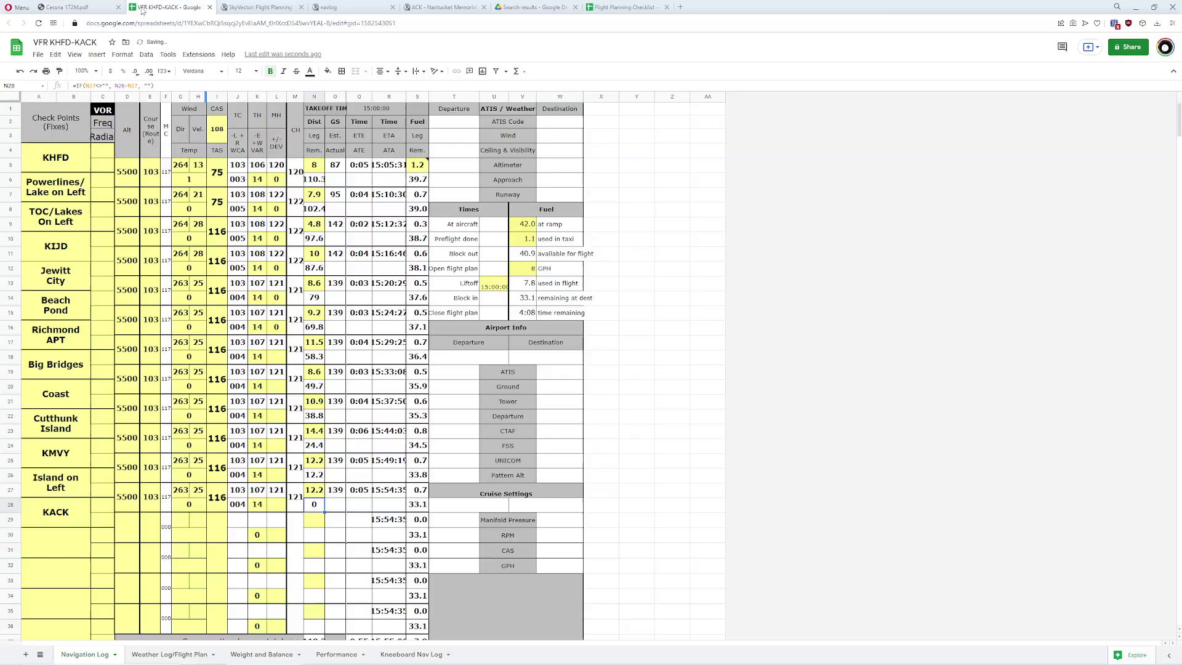
click(314, 462)
text(14.1)
key(Return)
key(Down)
key(Down)
key(Down)
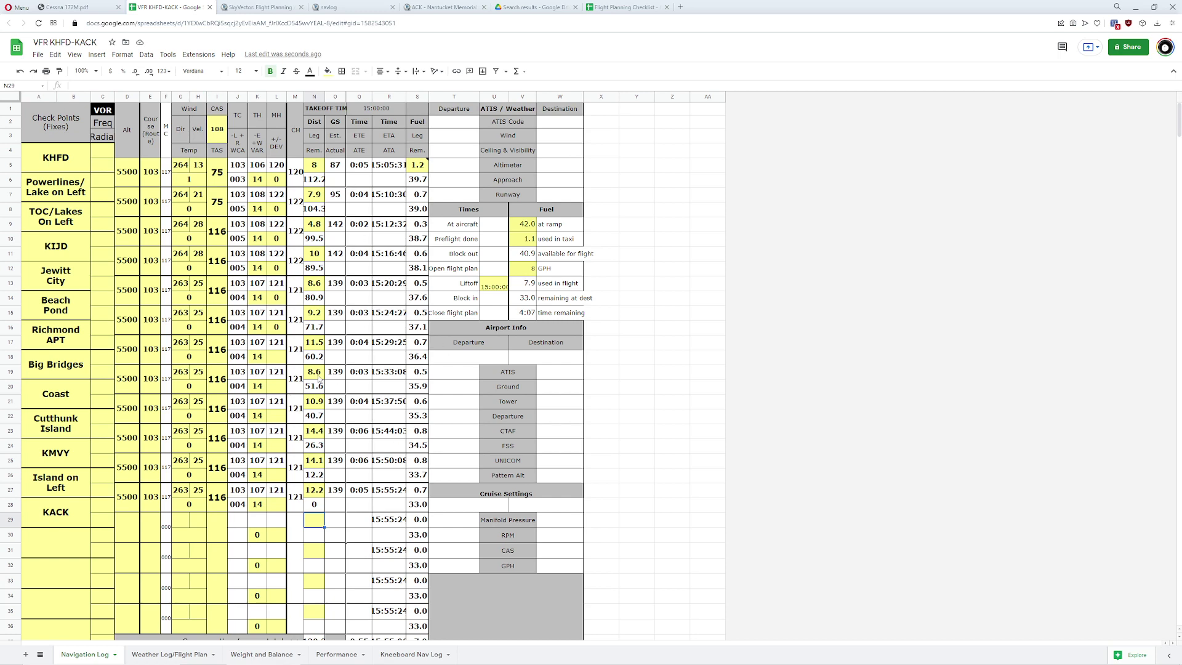
Step: Review each checkpoint in the navigation log from Powerlines/Lake on Left through KACK, plus the consumption and usage totals
scroll(315, 375, down, 5)
scroll(317, 375, up, 5)
click(56, 193)
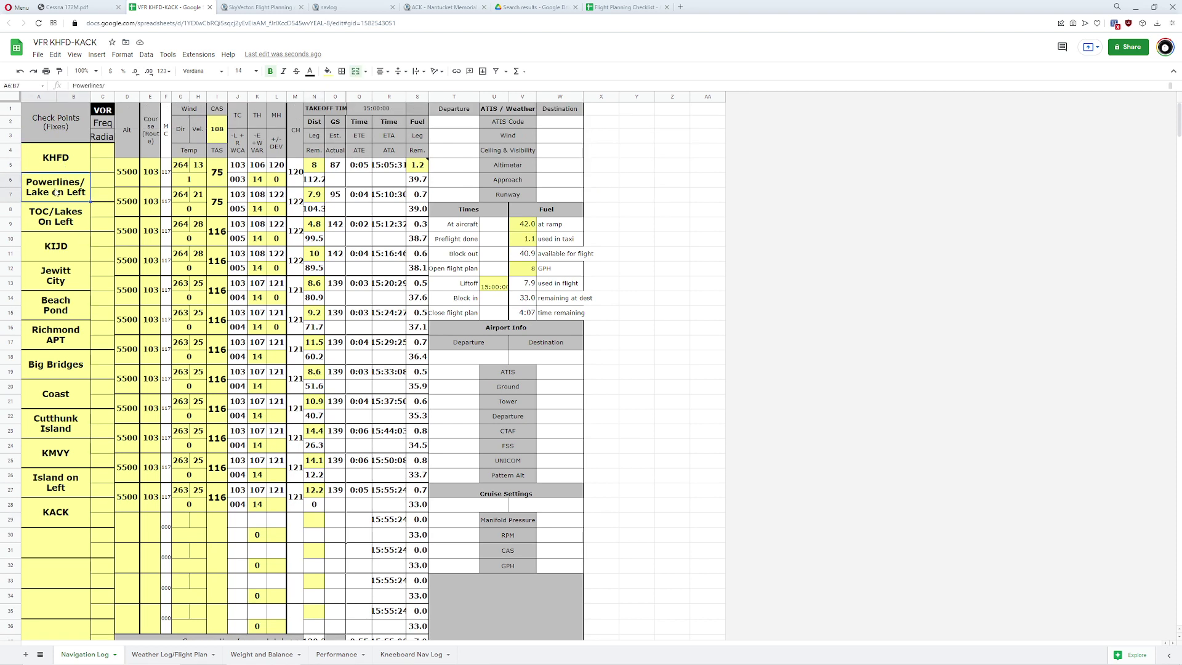
click(58, 216)
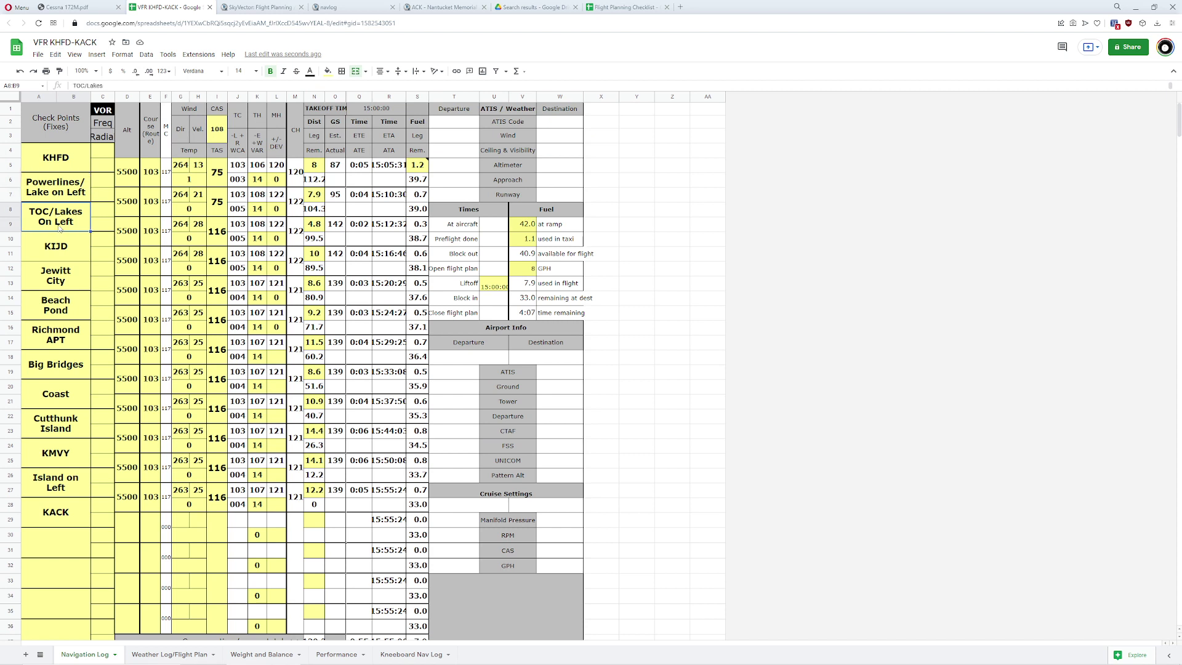
click(54, 246)
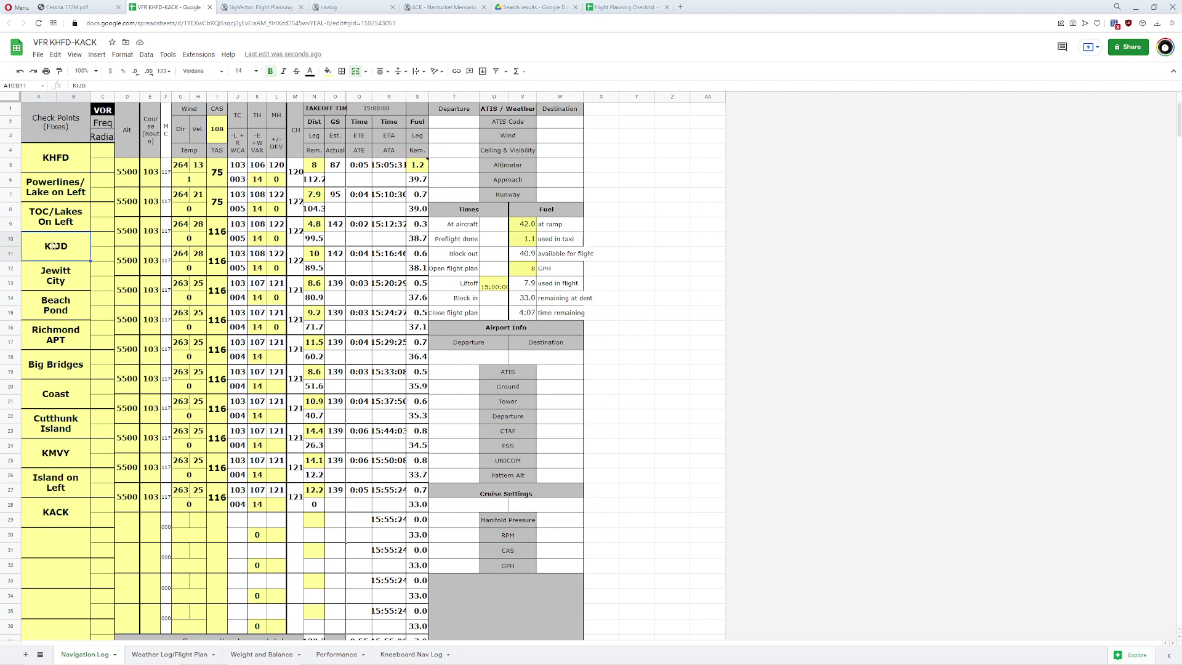
click(54, 275)
click(53, 306)
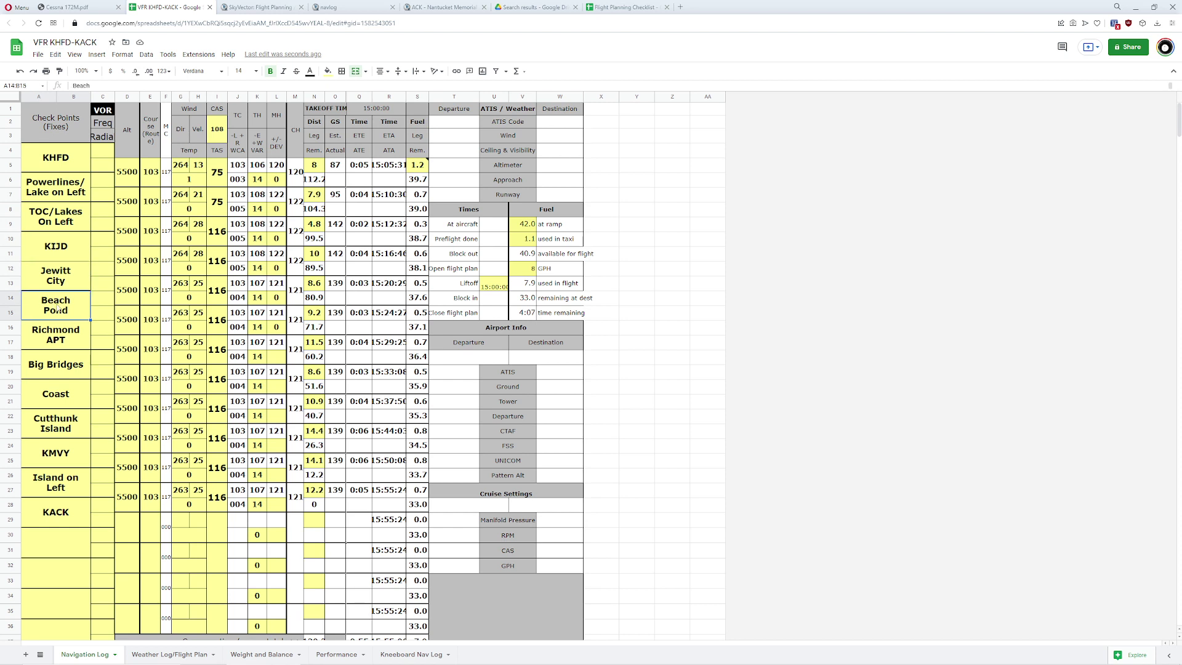
click(56, 334)
click(60, 364)
click(56, 394)
click(56, 423)
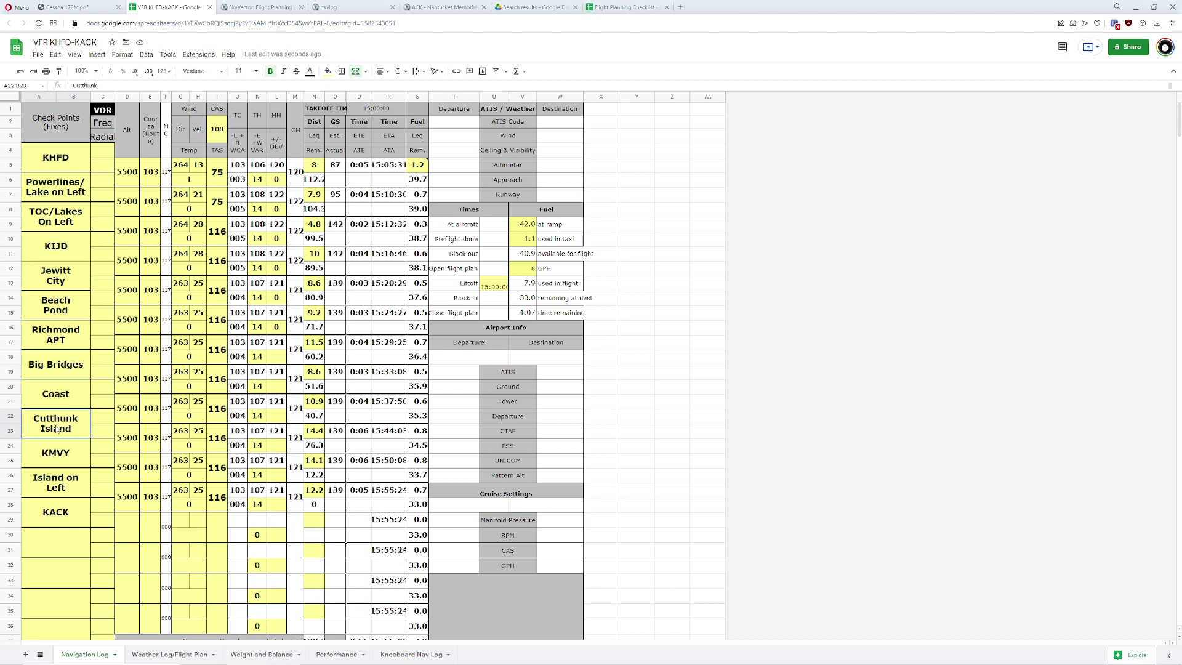
click(52, 454)
click(57, 498)
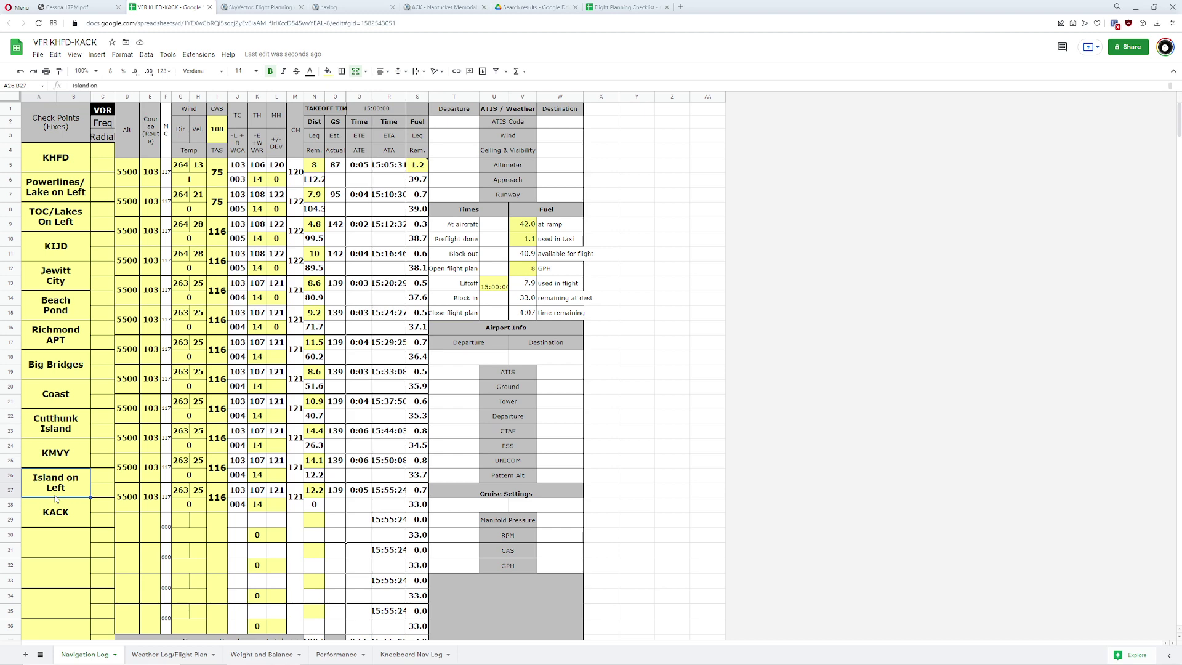
click(54, 514)
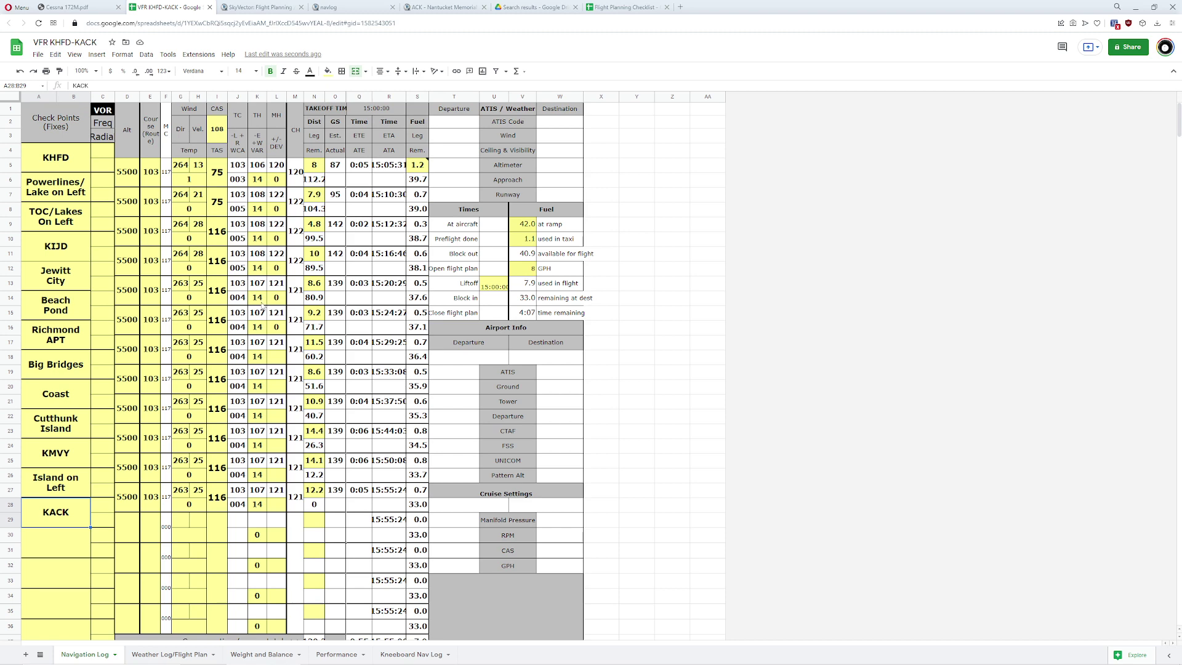
scroll(255, 343, down, 5)
scroll(277, 441, down, 5)
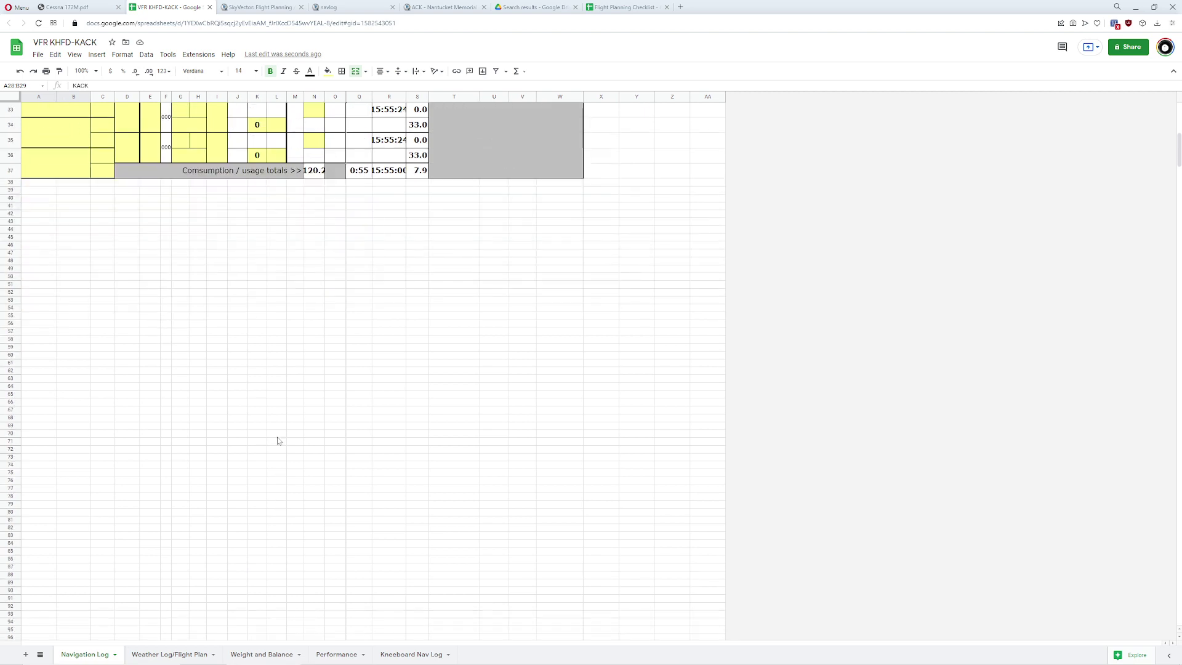
scroll(299, 400, up, 10)
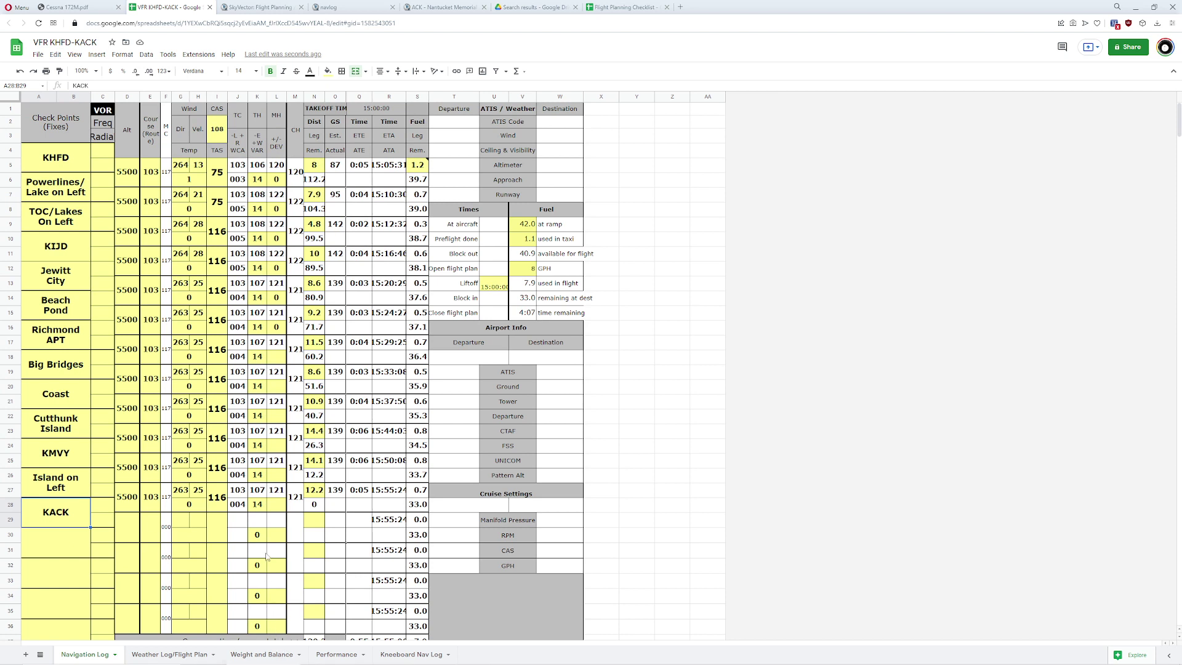
Step: Look over the Weight and Balance and Performance sheets, including the climb data in the Cessna 172M handbook
click(273, 653)
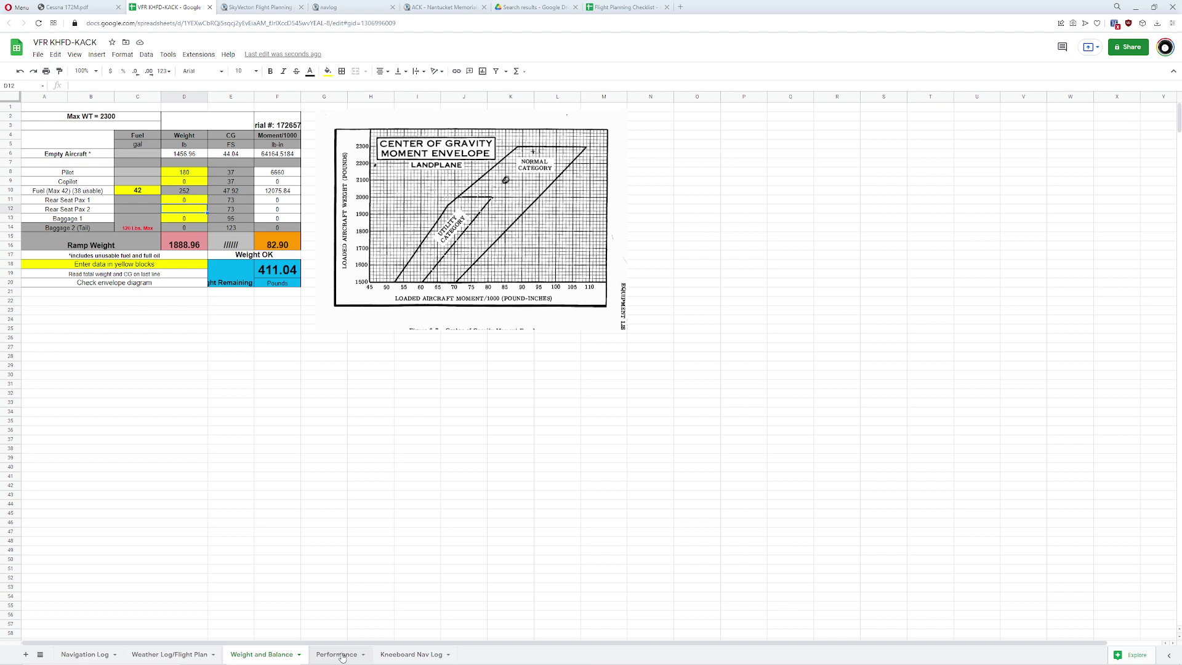
click(337, 654)
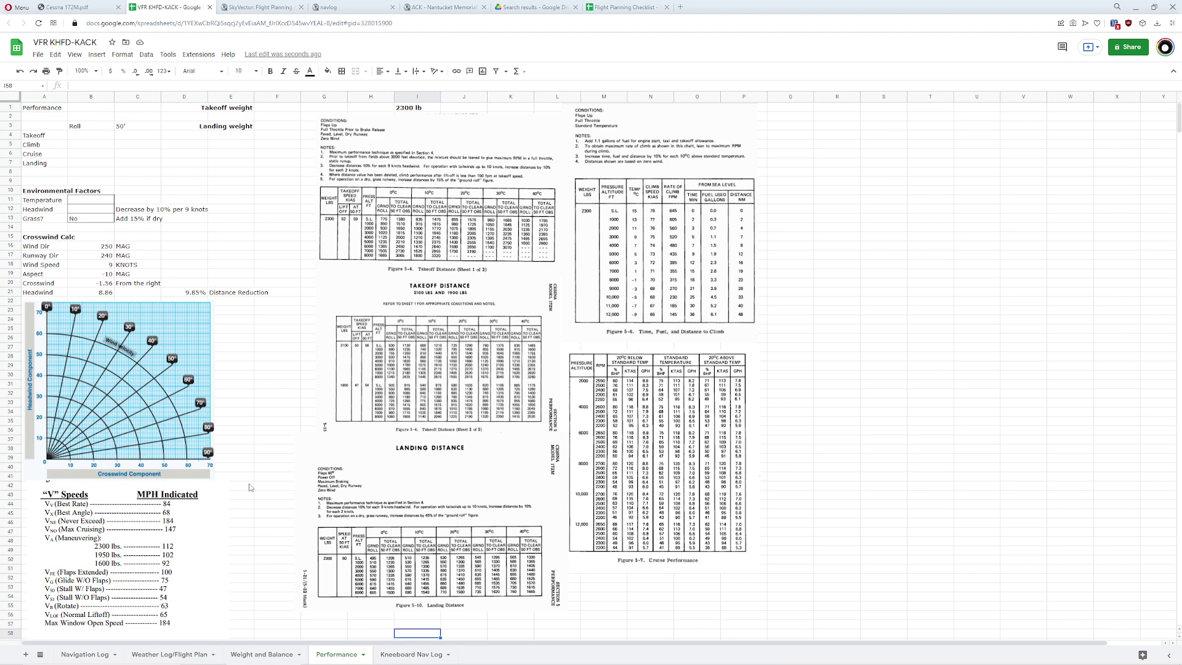
click(92, 12)
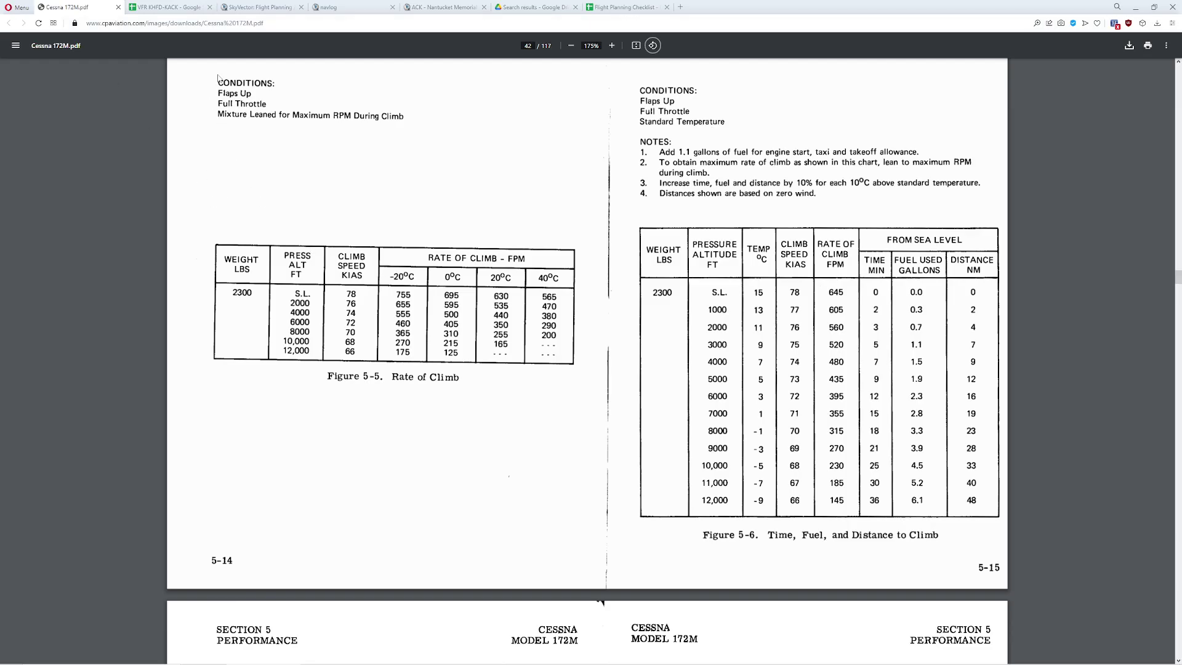
Step: Switch to the Flight Planning Checklist and review the route, weather briefing, altitude and airspeed sections
click(591, 10)
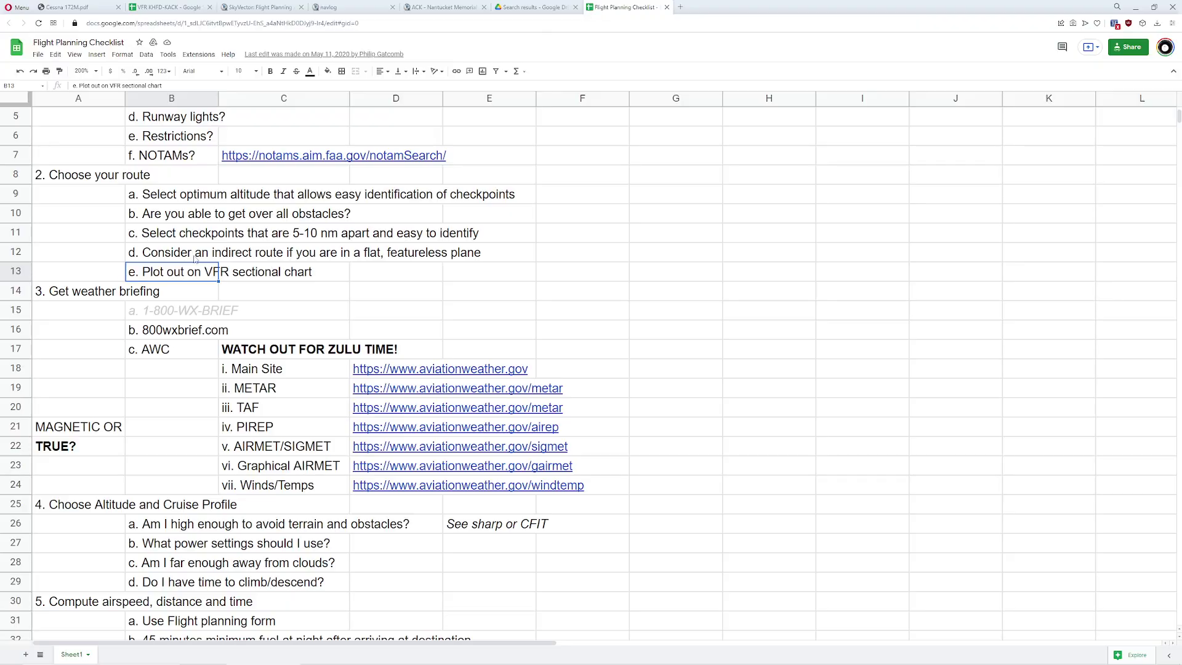
scroll(185, 197, down, 1)
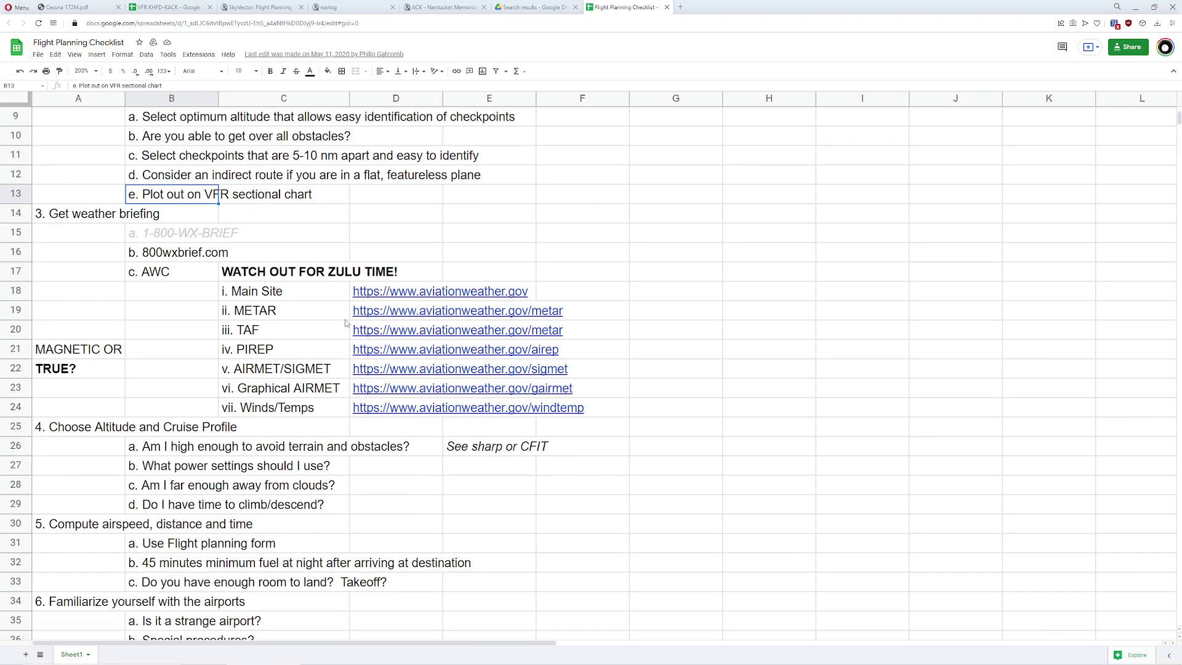
scroll(247, 353, down, 2)
scroll(257, 429, up, 5)
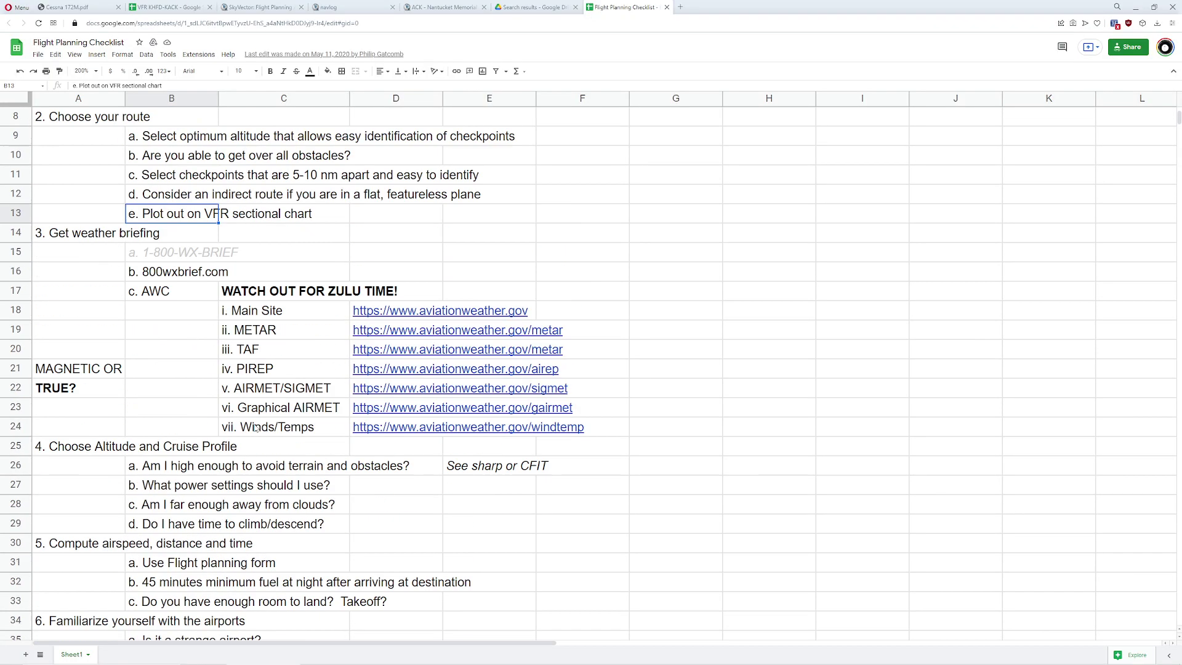